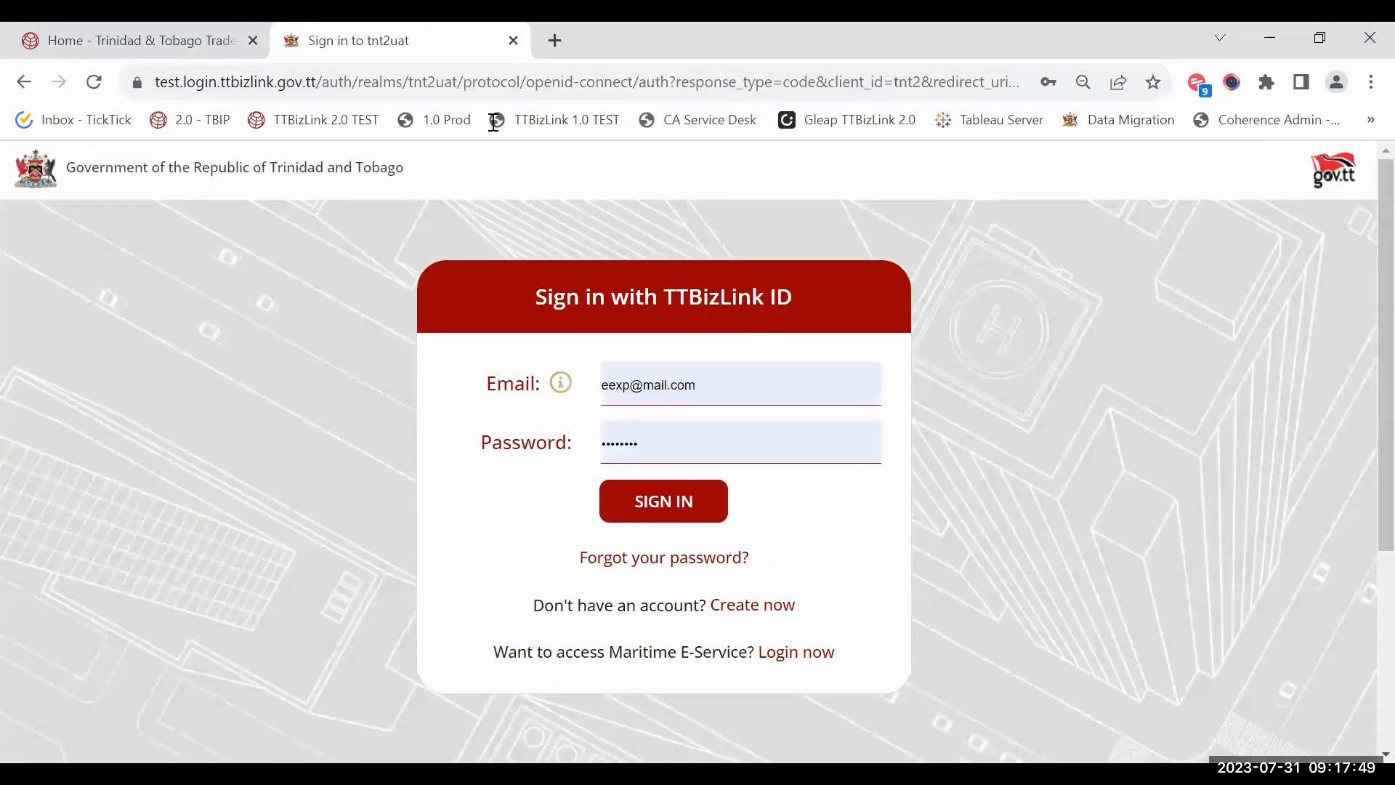
Step: Return to the portal home and sign in to e-services with the saved credentials
{"action": "key", "text": "ctrl+w"}
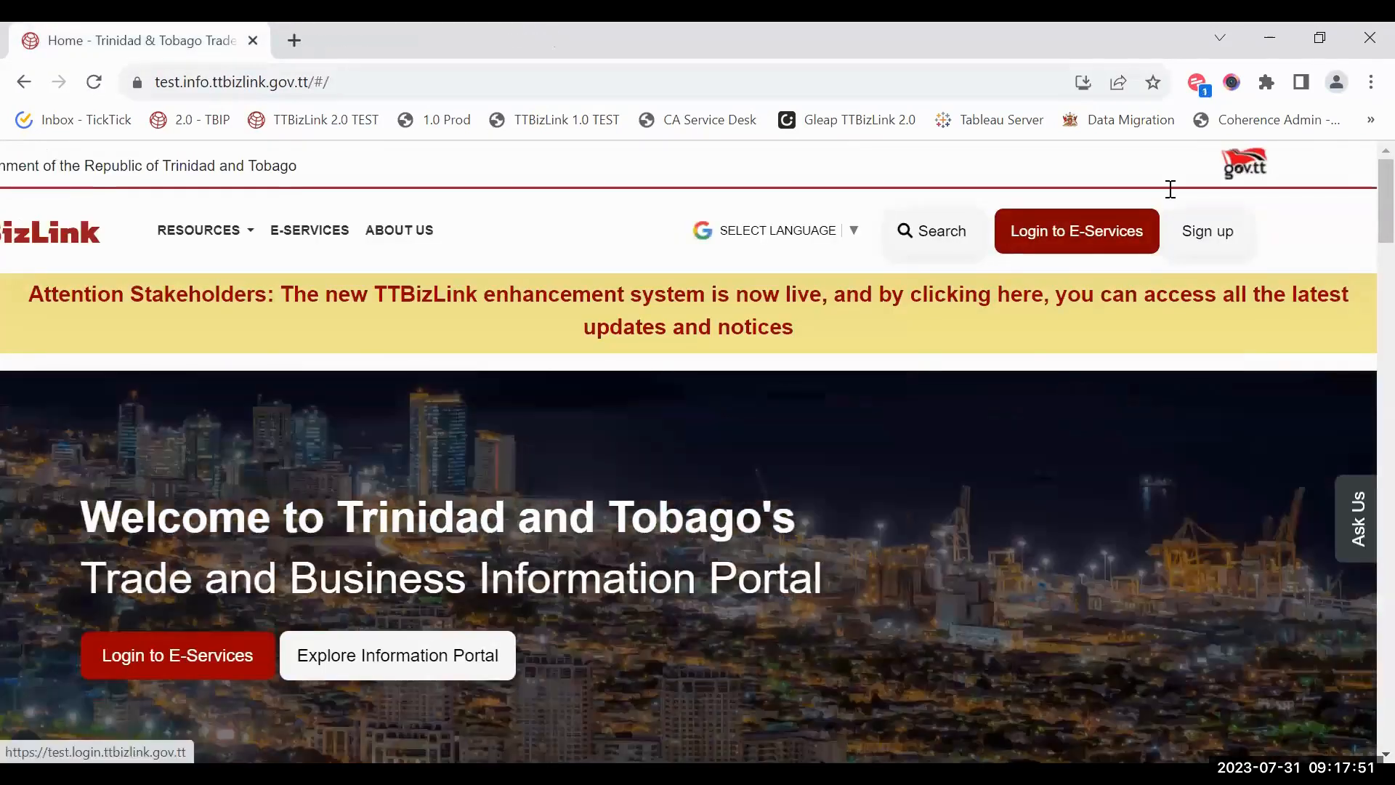
{"action": "left_click", "coordinate": [1077, 240]}
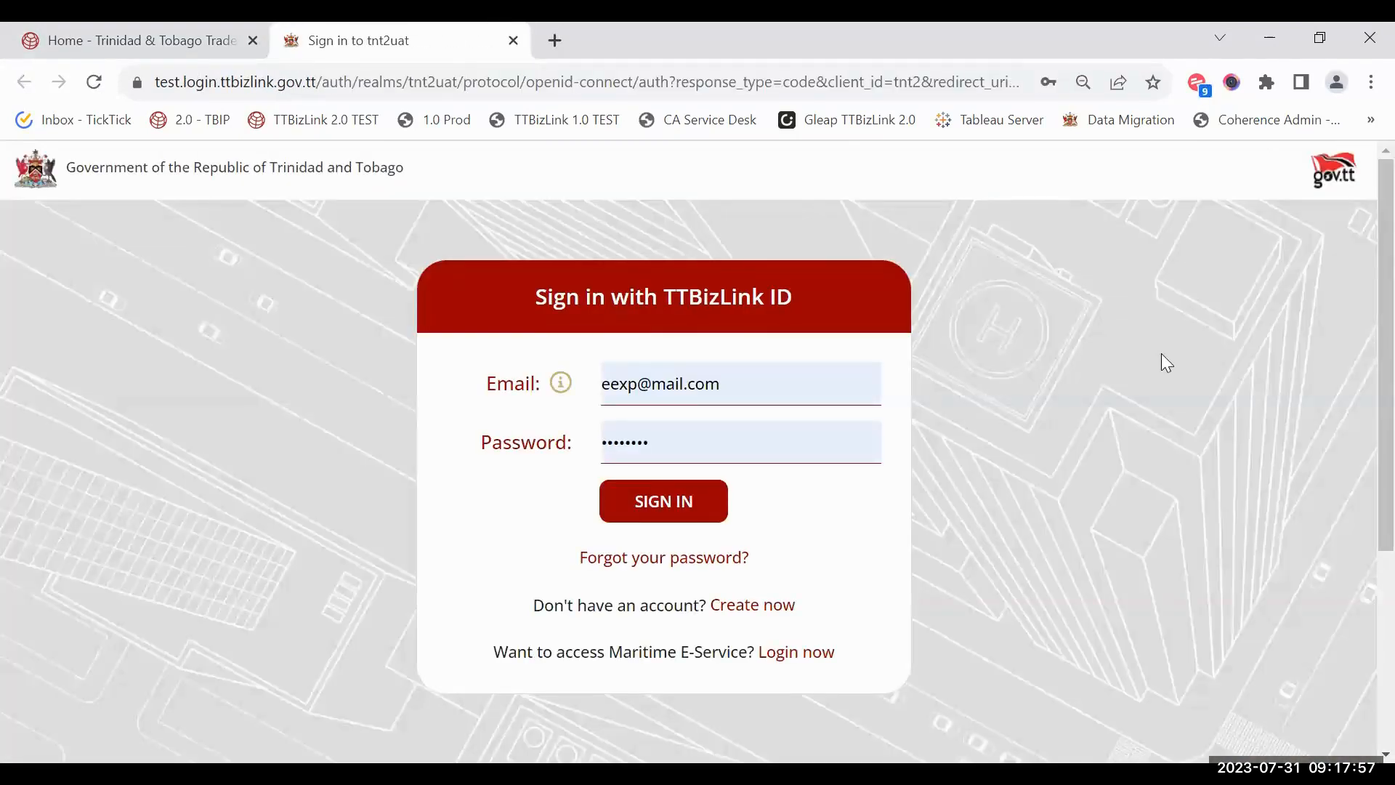
{"action": "scroll", "coordinate": [1161, 353], "scroll_direction": "up", "scroll_amount": 1, "text": "ctrl"}
{"action": "scroll", "coordinate": [1161, 353], "scroll_direction": "down", "scroll_amount": 2}
{"action": "scroll", "coordinate": [1160, 355], "scroll_direction": "up", "scroll_amount": 2}
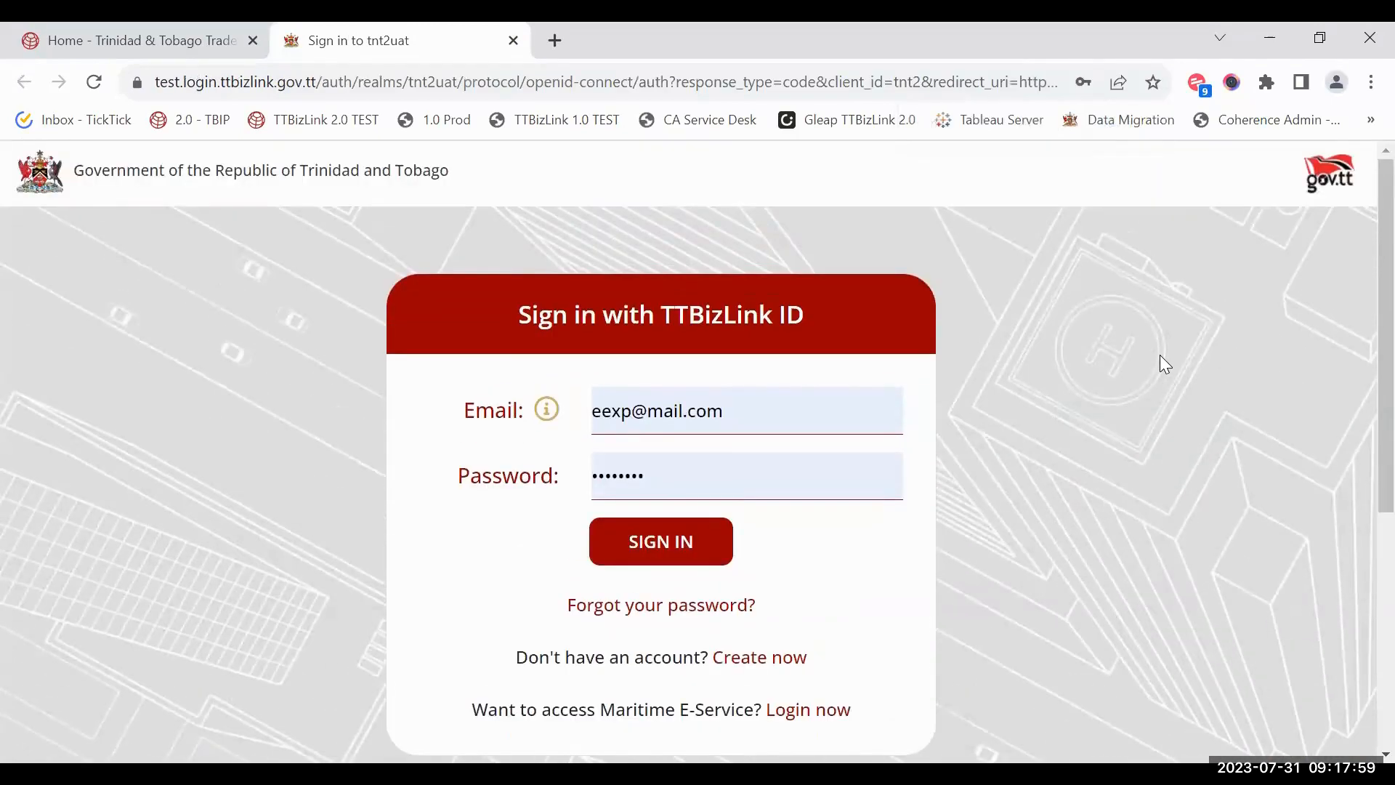
{"action": "left_click", "coordinate": [803, 412]}
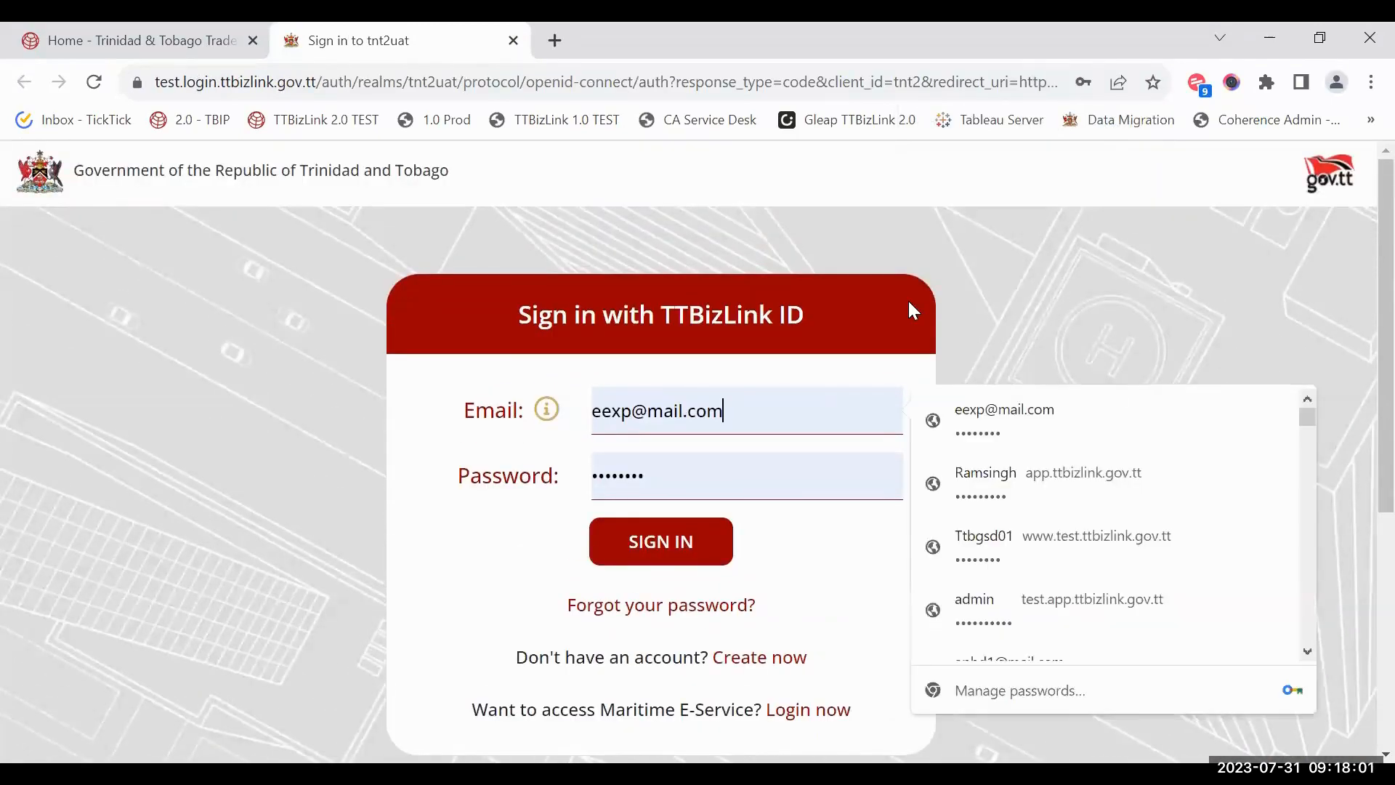
{"action": "left_click", "coordinate": [1035, 288]}
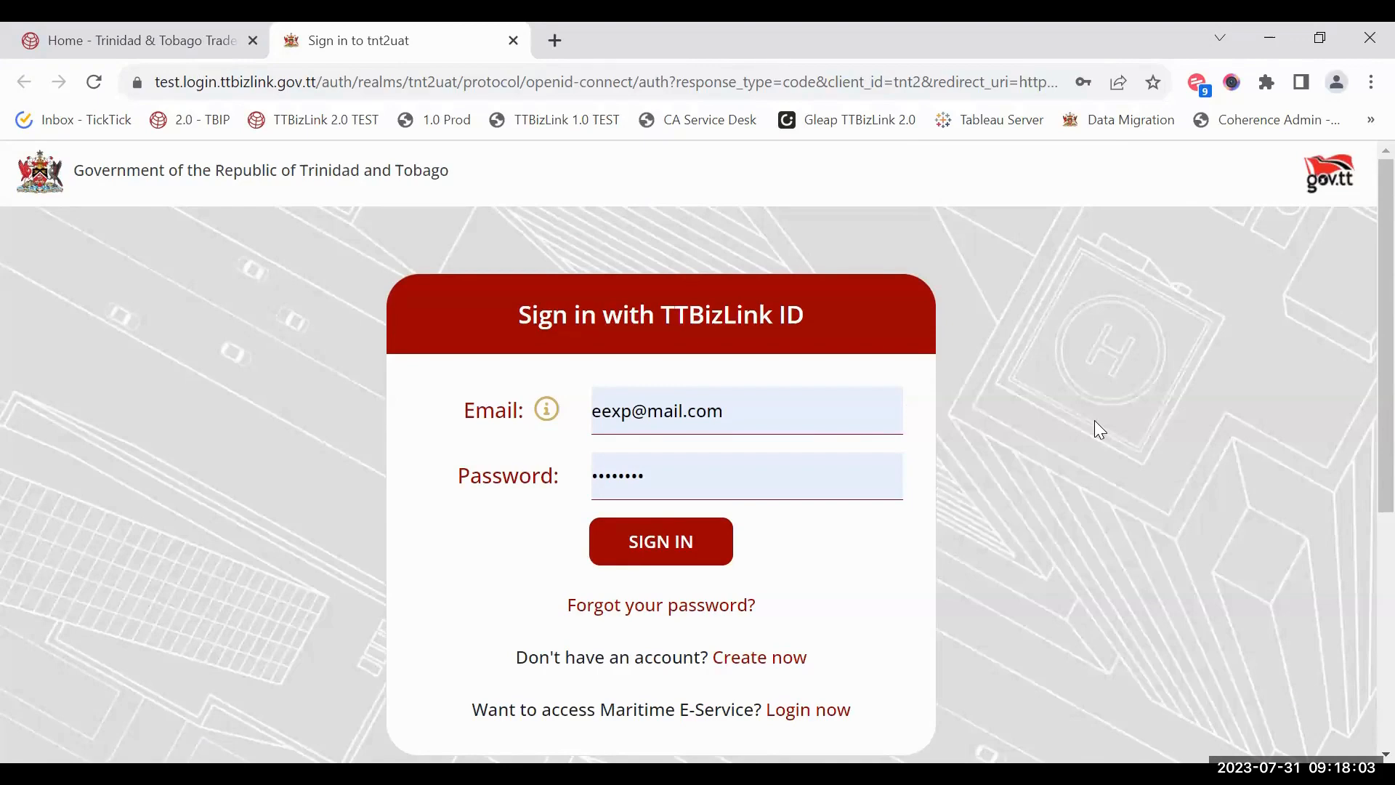
{"action": "scroll", "coordinate": [1094, 421], "scroll_direction": "down", "scroll_amount": 1}
{"action": "scroll", "coordinate": [1094, 421], "scroll_direction": "up", "scroll_amount": 1}
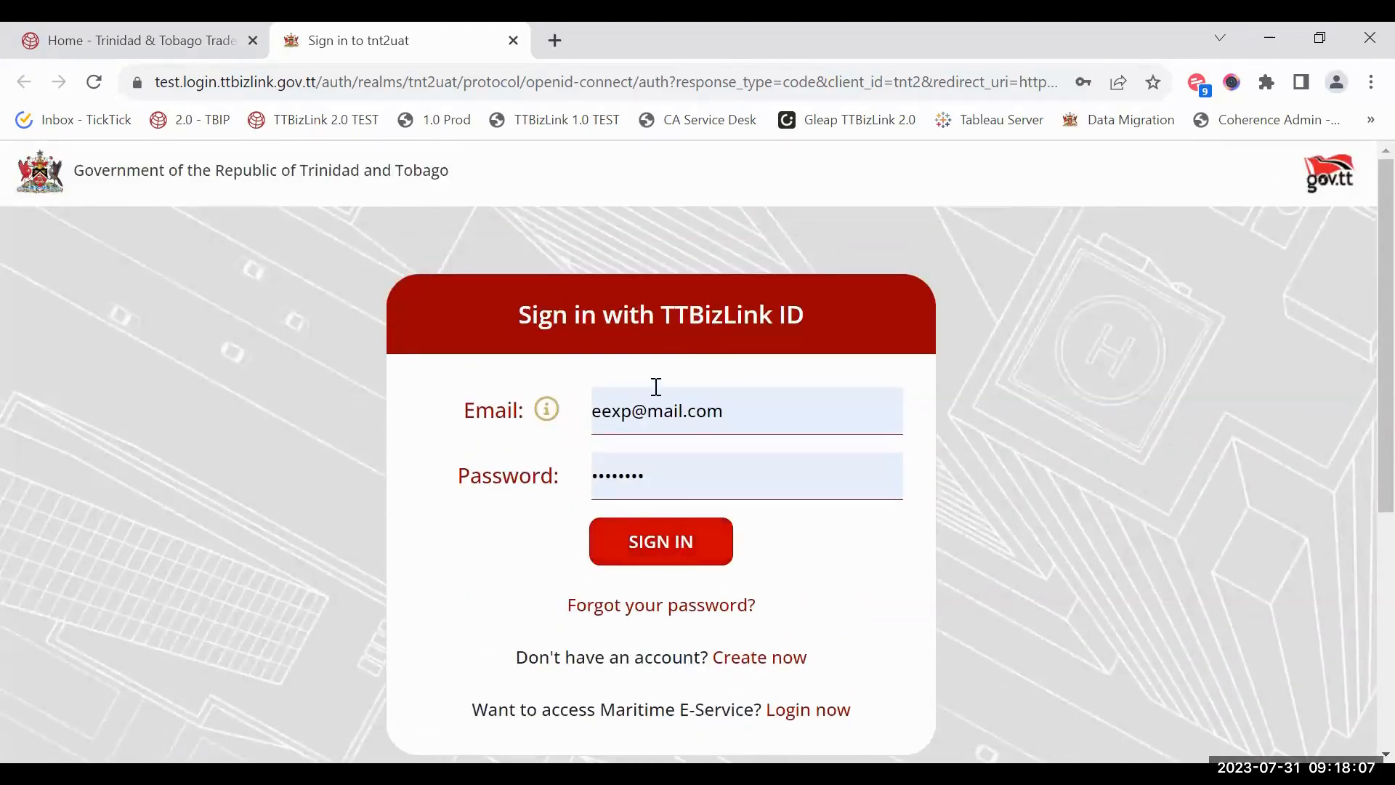
{"action": "left_click", "coordinate": [684, 554]}
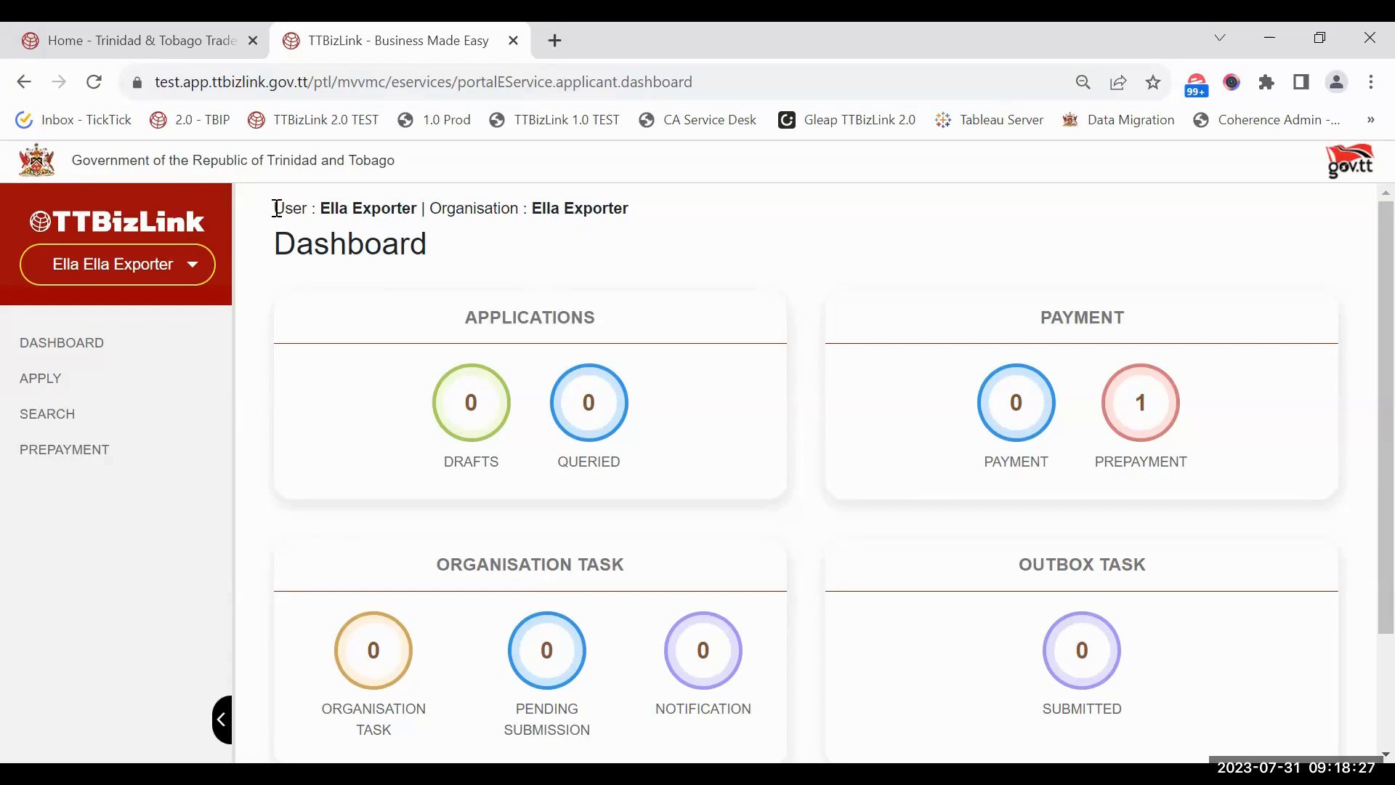
Step: Open the Switch Organisation page from the account options menu in the sidebar
{"action": "left_click_drag", "start_coordinate": [276, 209], "coordinate": [625, 217]}
{"action": "left_click", "coordinate": [625, 218]}
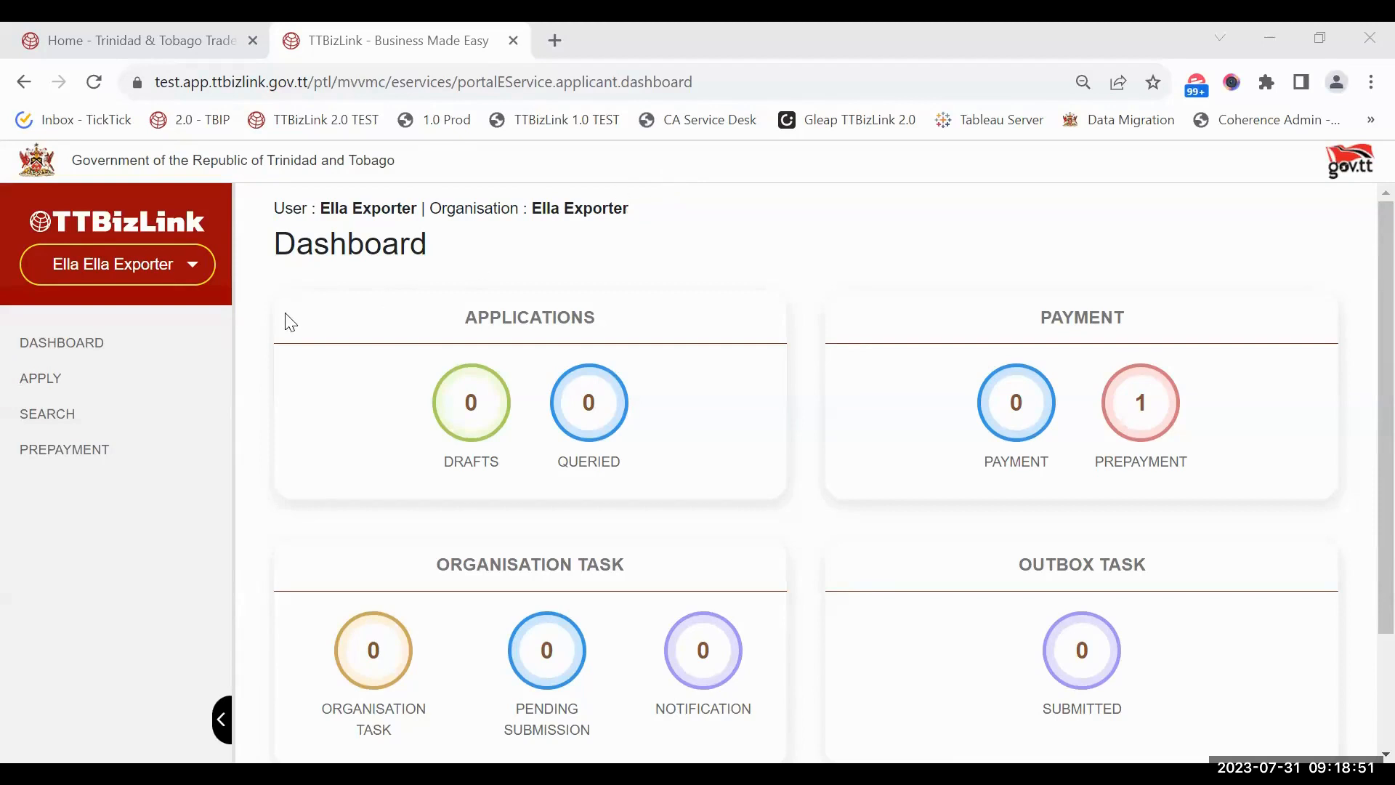
{"action": "left_click", "coordinate": [190, 270]}
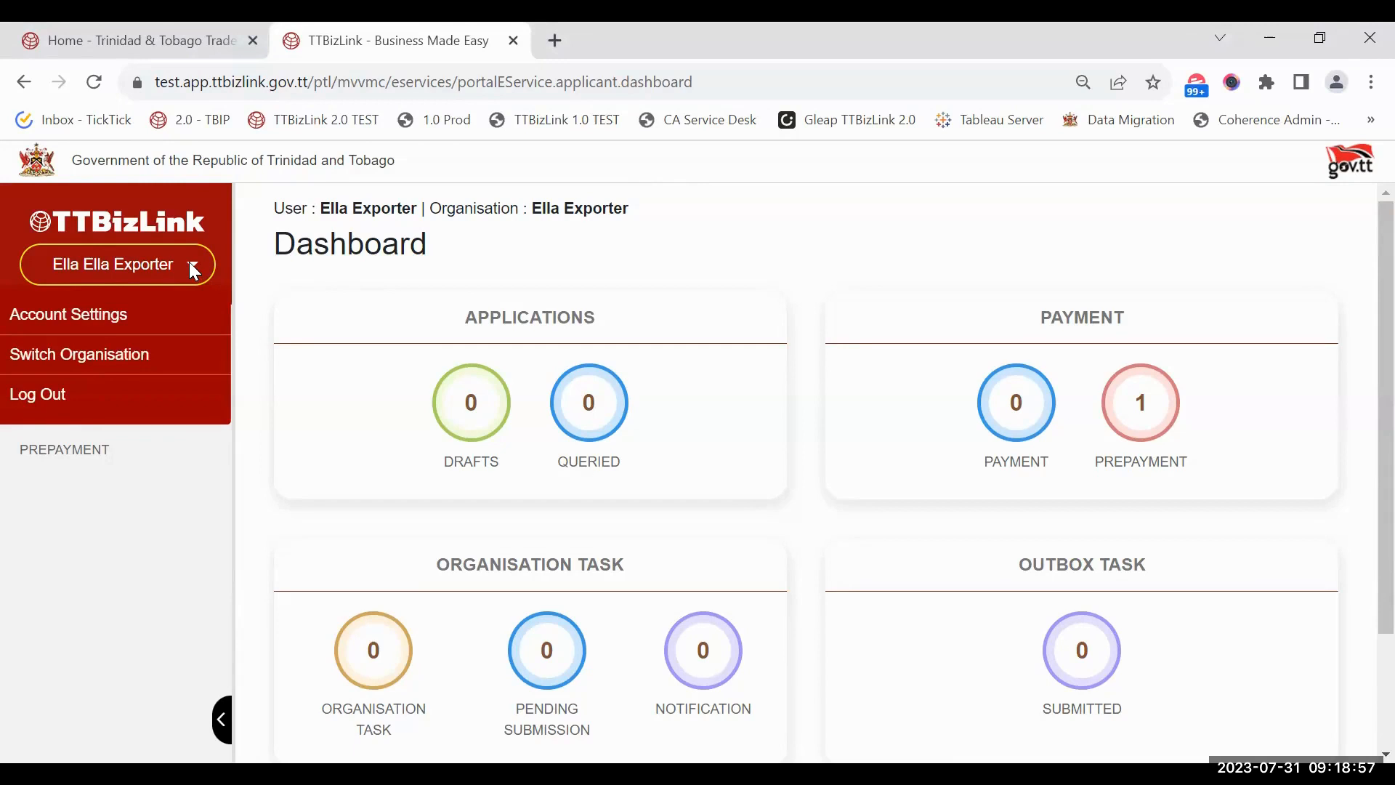
{"action": "left_click", "coordinate": [107, 370]}
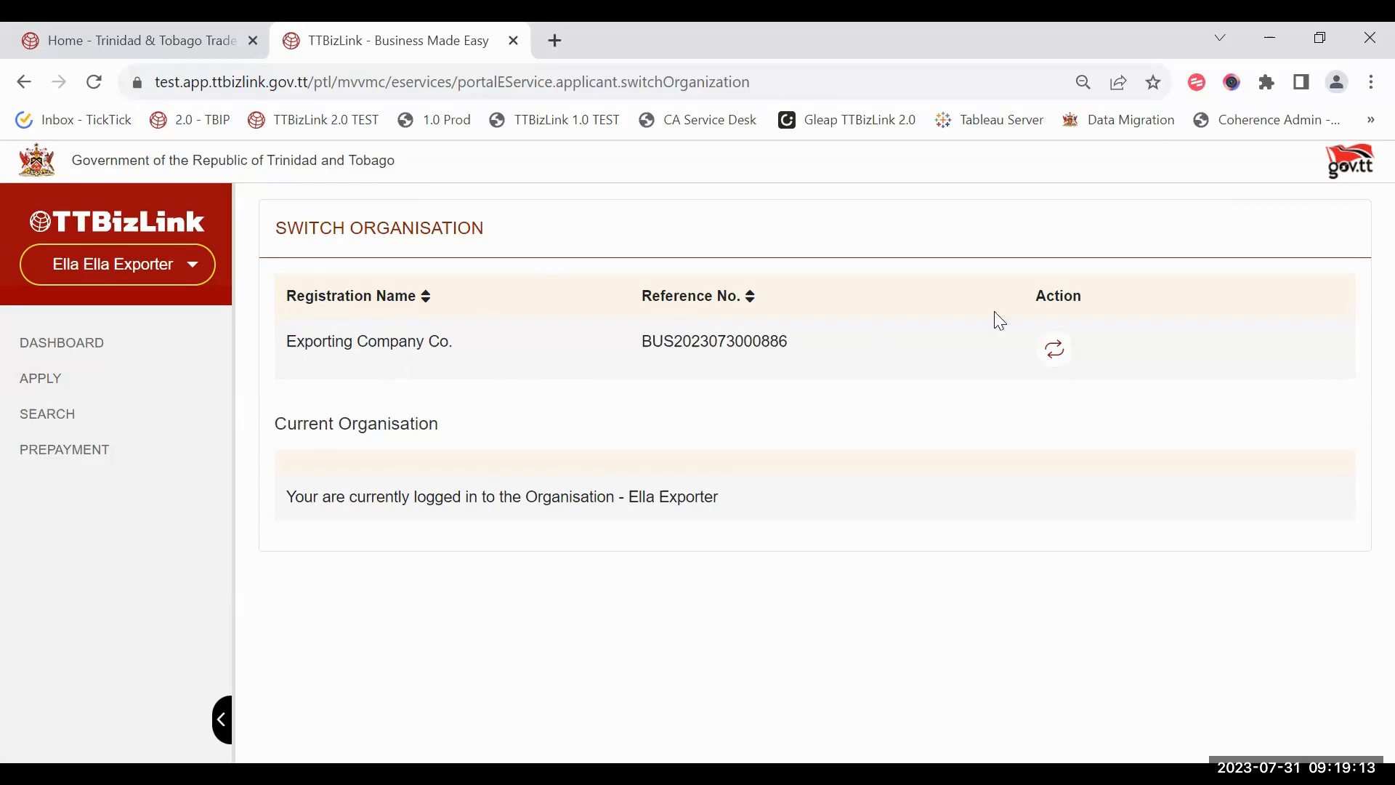
Step: Switch into Exporting Company Co. and review its dashboard counts
{"action": "left_click", "coordinate": [1053, 350]}
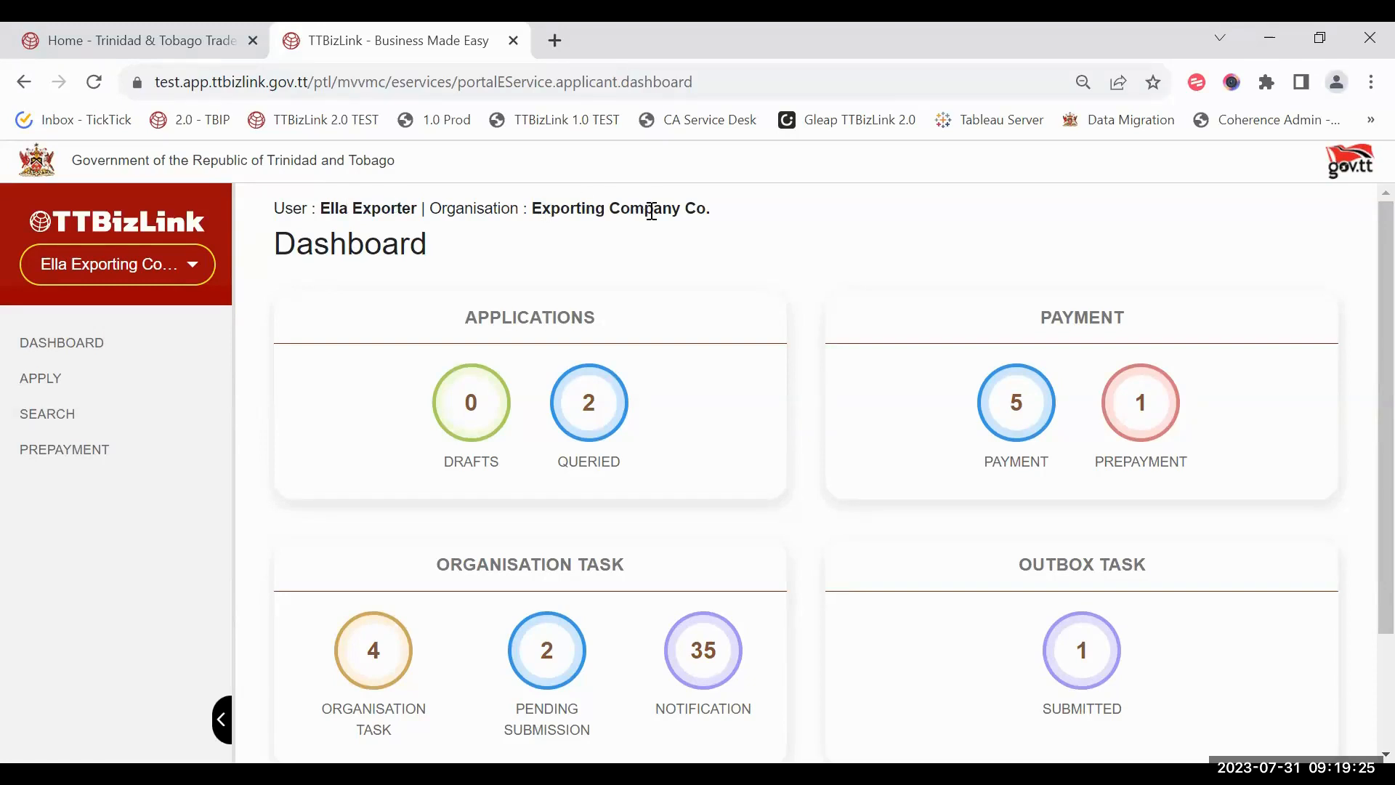
{"action": "scroll", "coordinate": [435, 302], "scroll_direction": "down", "scroll_amount": 1}
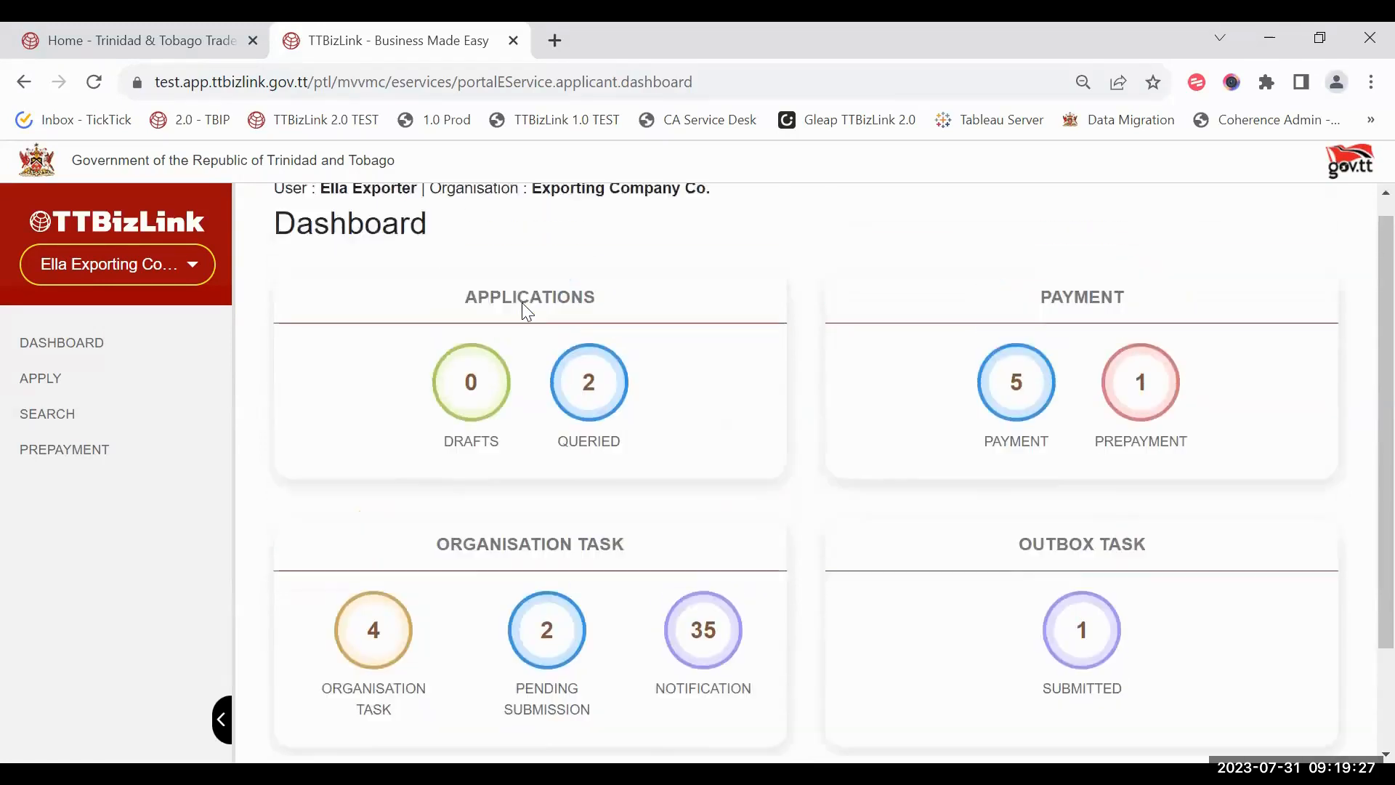
{"action": "scroll", "coordinate": [523, 308], "scroll_direction": "up", "scroll_amount": 1}
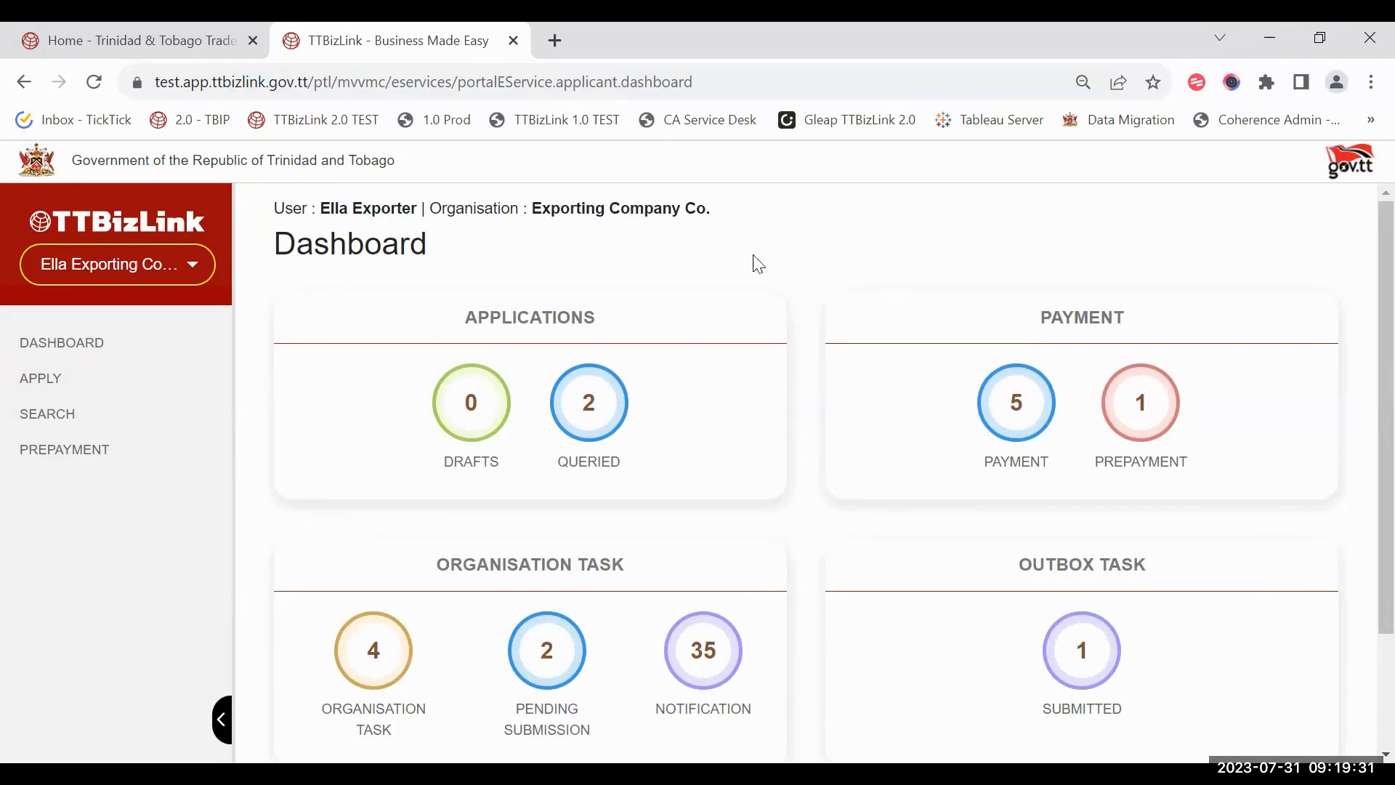
{"action": "scroll", "coordinate": [828, 310], "scroll_direction": "down", "scroll_amount": 1}
{"action": "scroll", "coordinate": [945, 334], "scroll_direction": "up", "scroll_amount": 1}
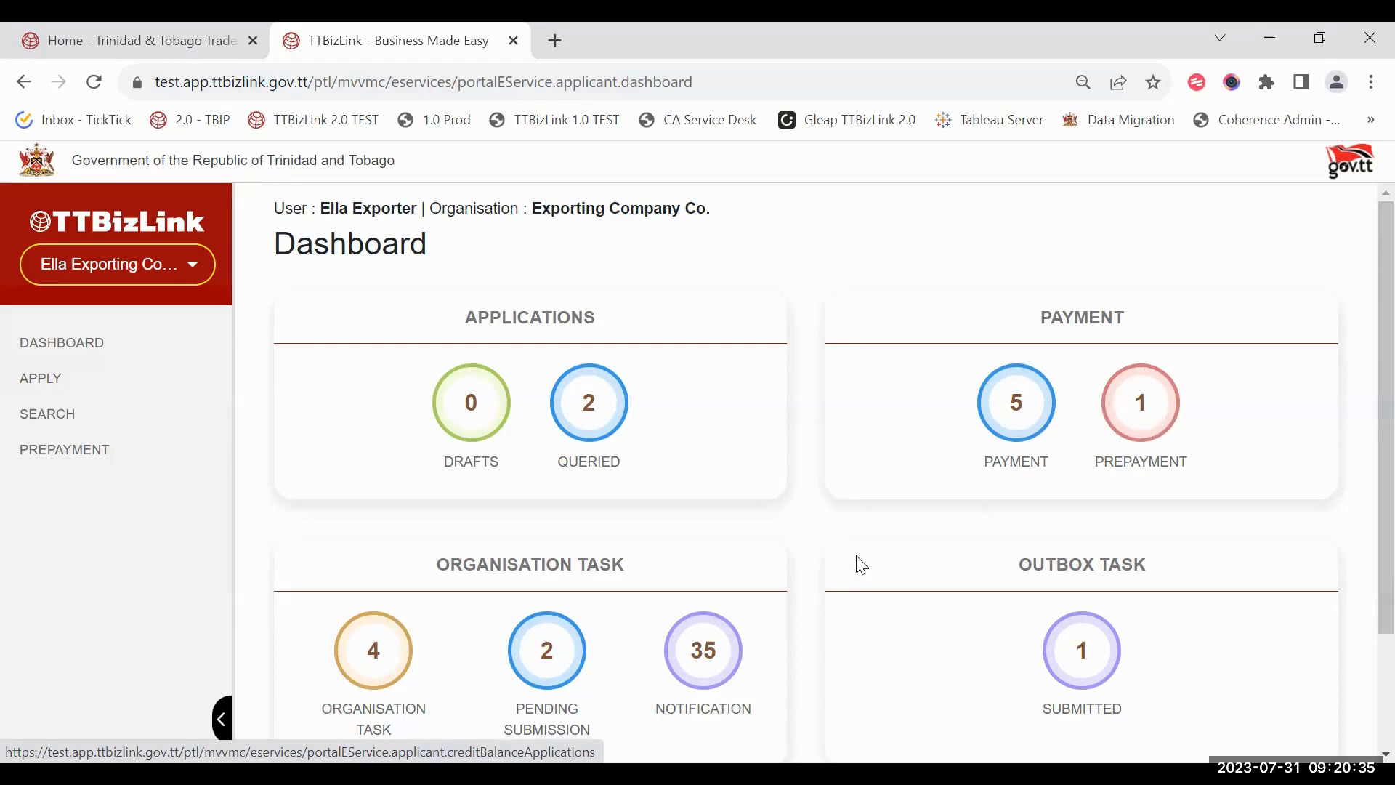
{"action": "scroll", "coordinate": [581, 607], "scroll_direction": "down", "scroll_amount": 1}
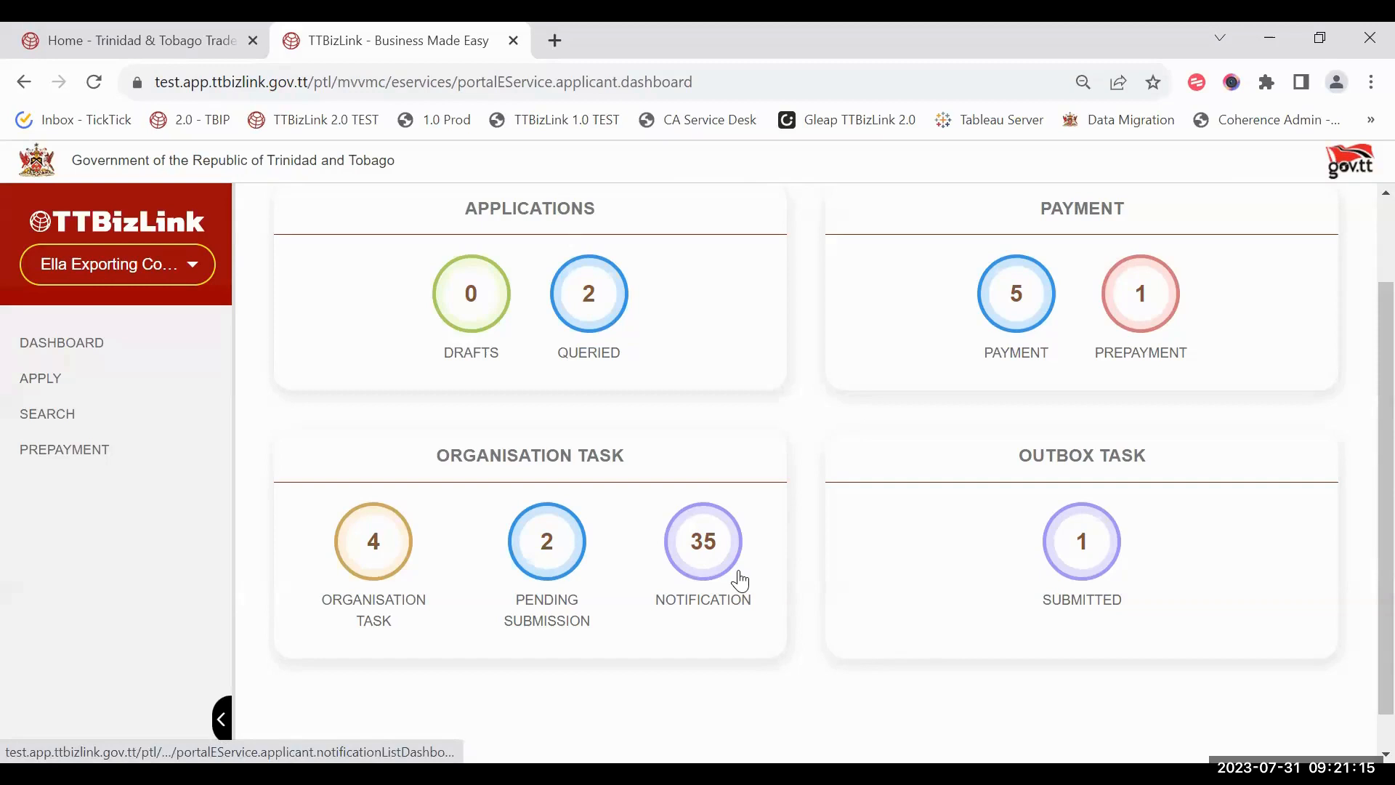
{"action": "scroll", "coordinate": [786, 623], "scroll_direction": "up", "scroll_amount": 2}
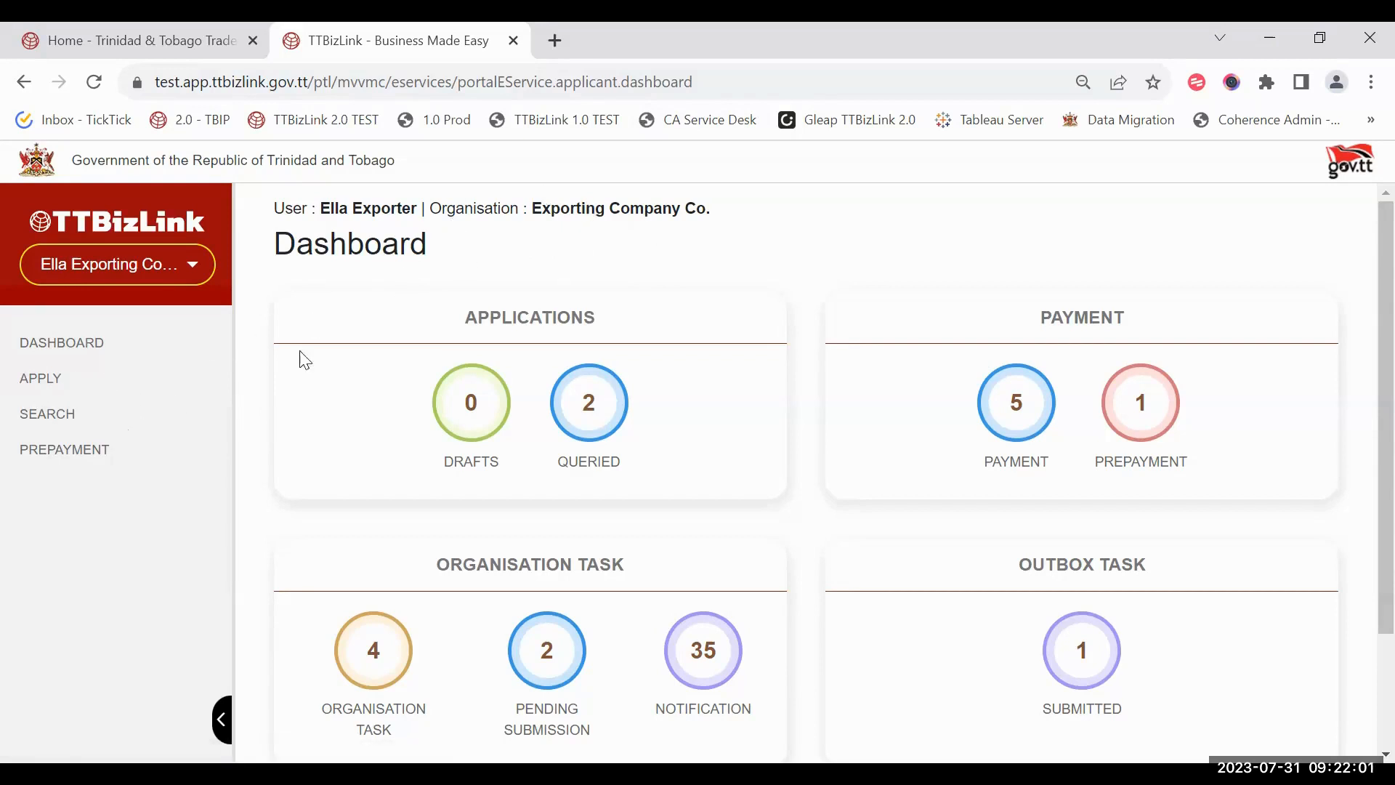
Step: Open Certificate of Origin for Non-Preferential Markets from Apply's E-services list
{"action": "left_click", "coordinate": [40, 385]}
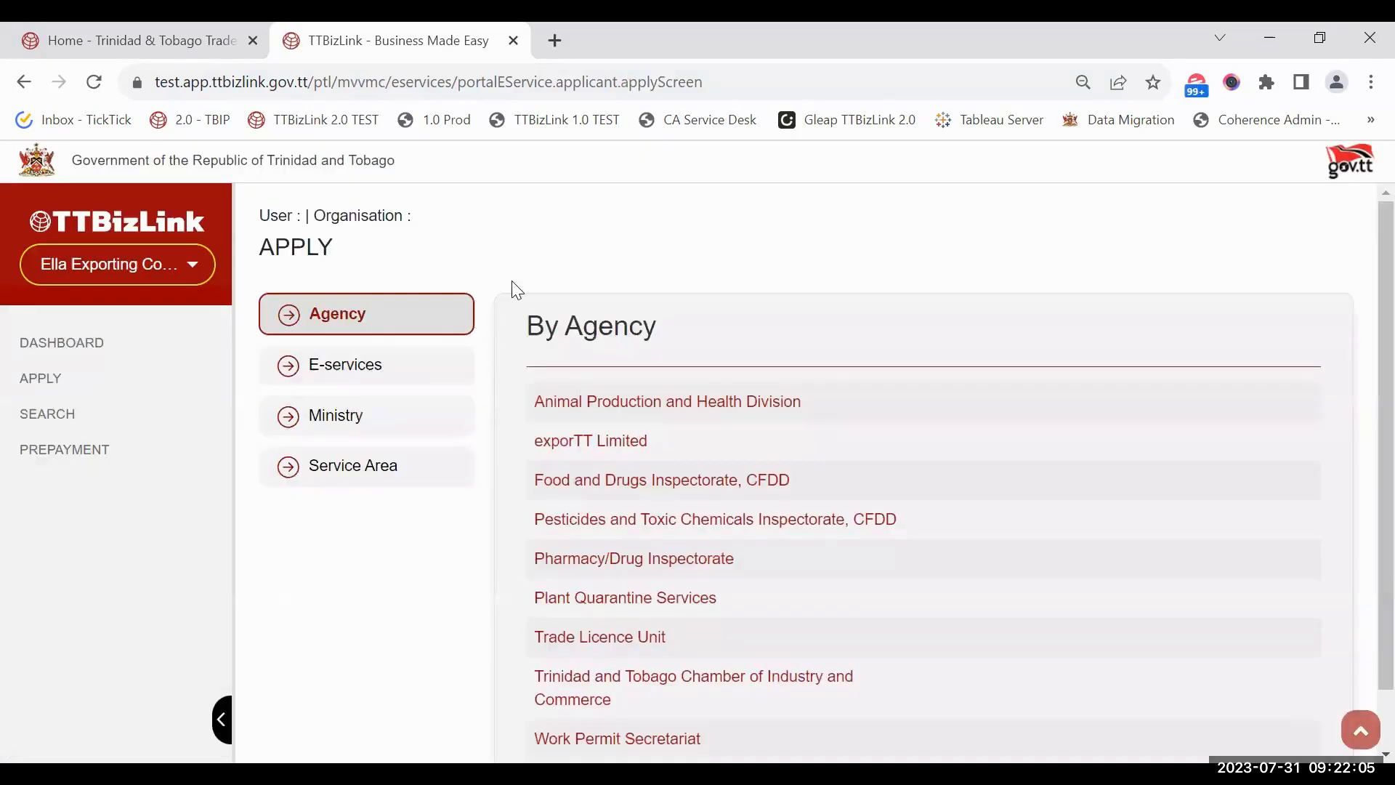
{"action": "left_click", "coordinate": [399, 366]}
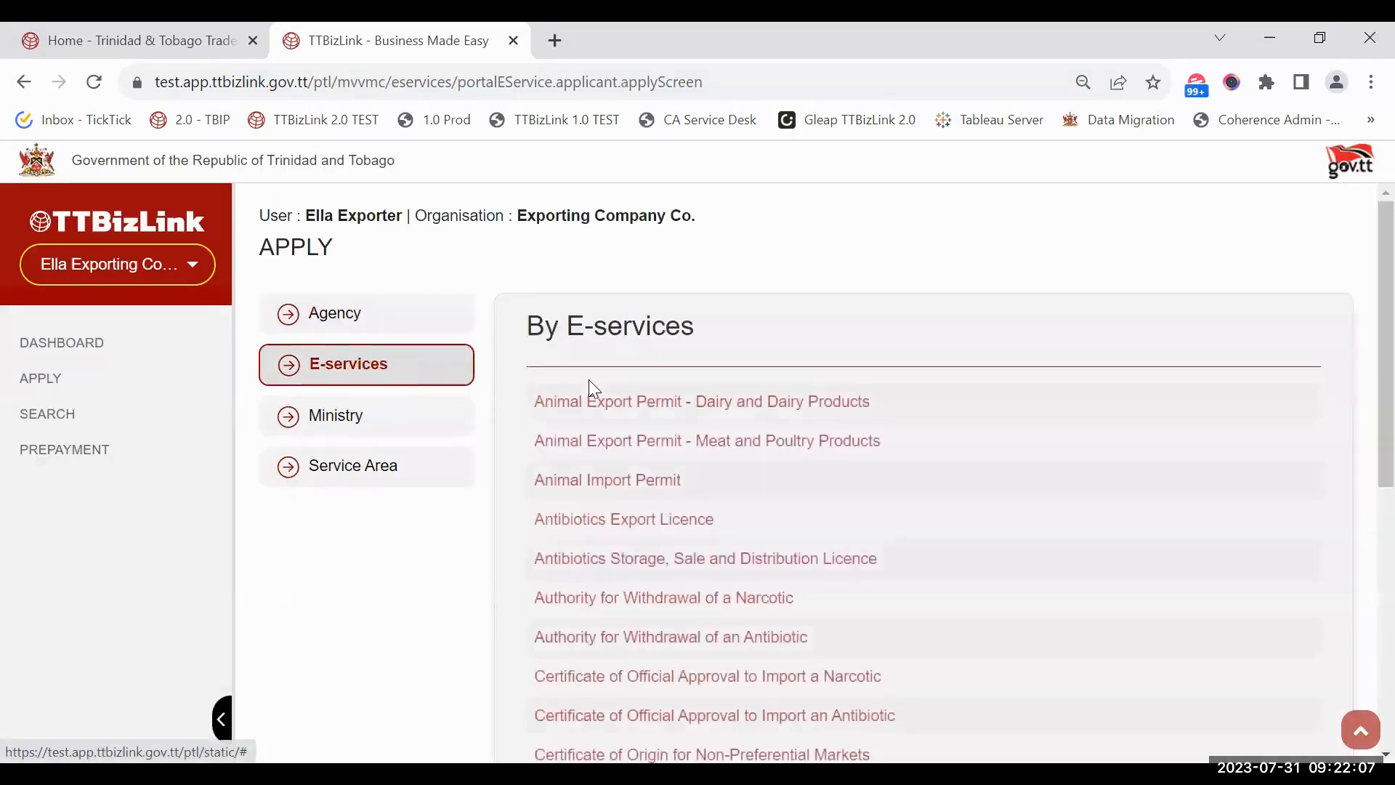
{"action": "scroll", "coordinate": [625, 473], "scroll_direction": "down", "scroll_amount": 3}
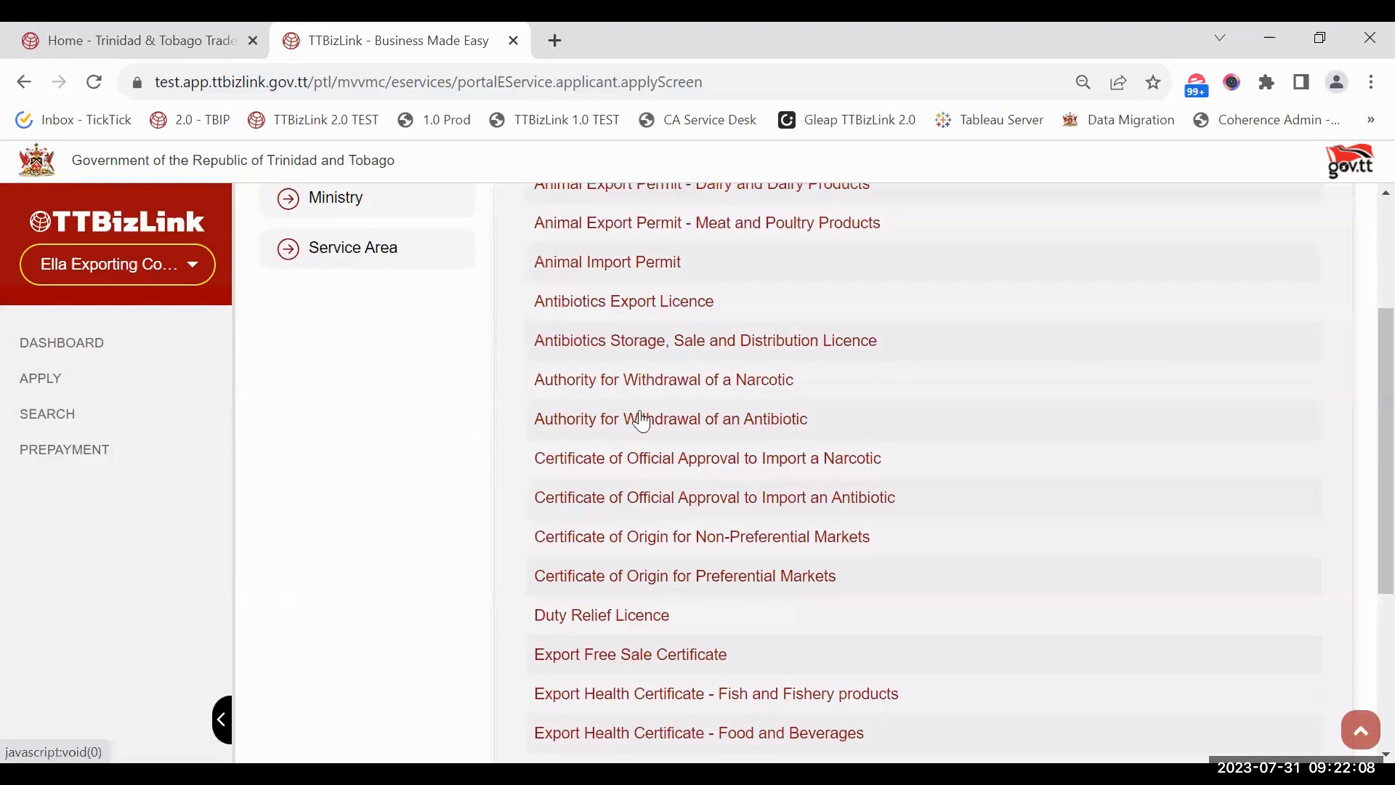
{"action": "left_click", "coordinate": [642, 537]}
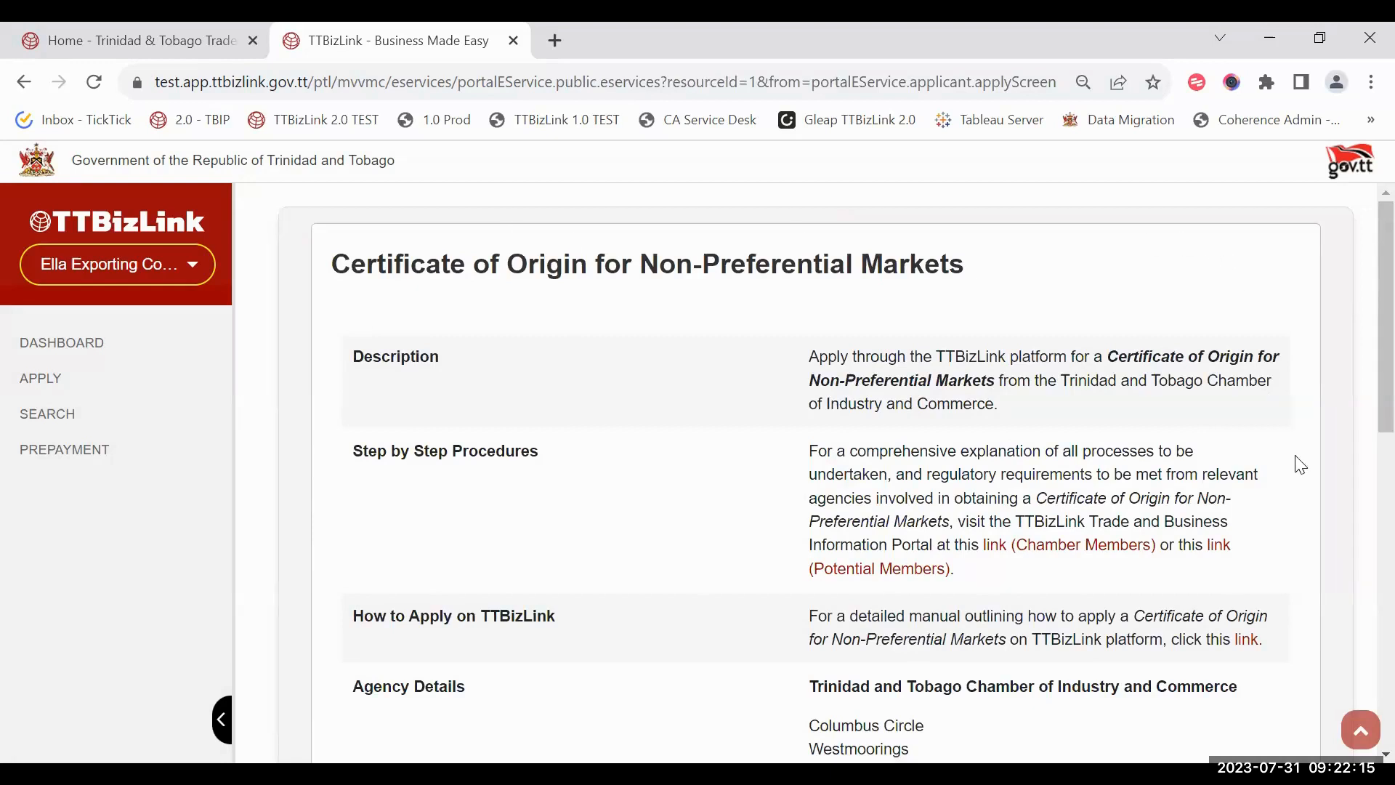
Step: Scroll through the service's requirements, TT$125.00 and TT$150.00 fees, and payment mode
{"action": "scroll", "coordinate": [1264, 429], "scroll_direction": "down", "scroll_amount": 2}
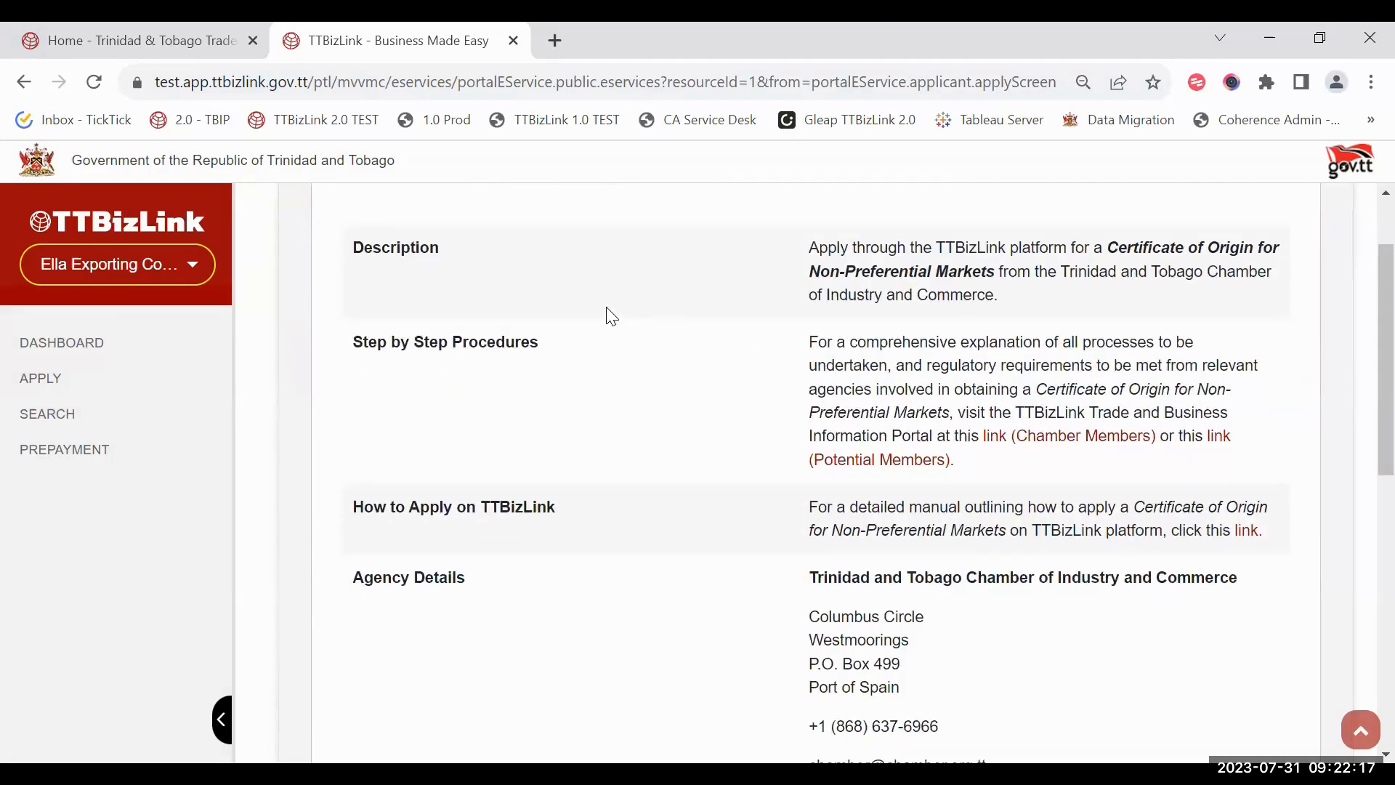
{"action": "scroll", "coordinate": [612, 318], "scroll_direction": "down", "scroll_amount": 2}
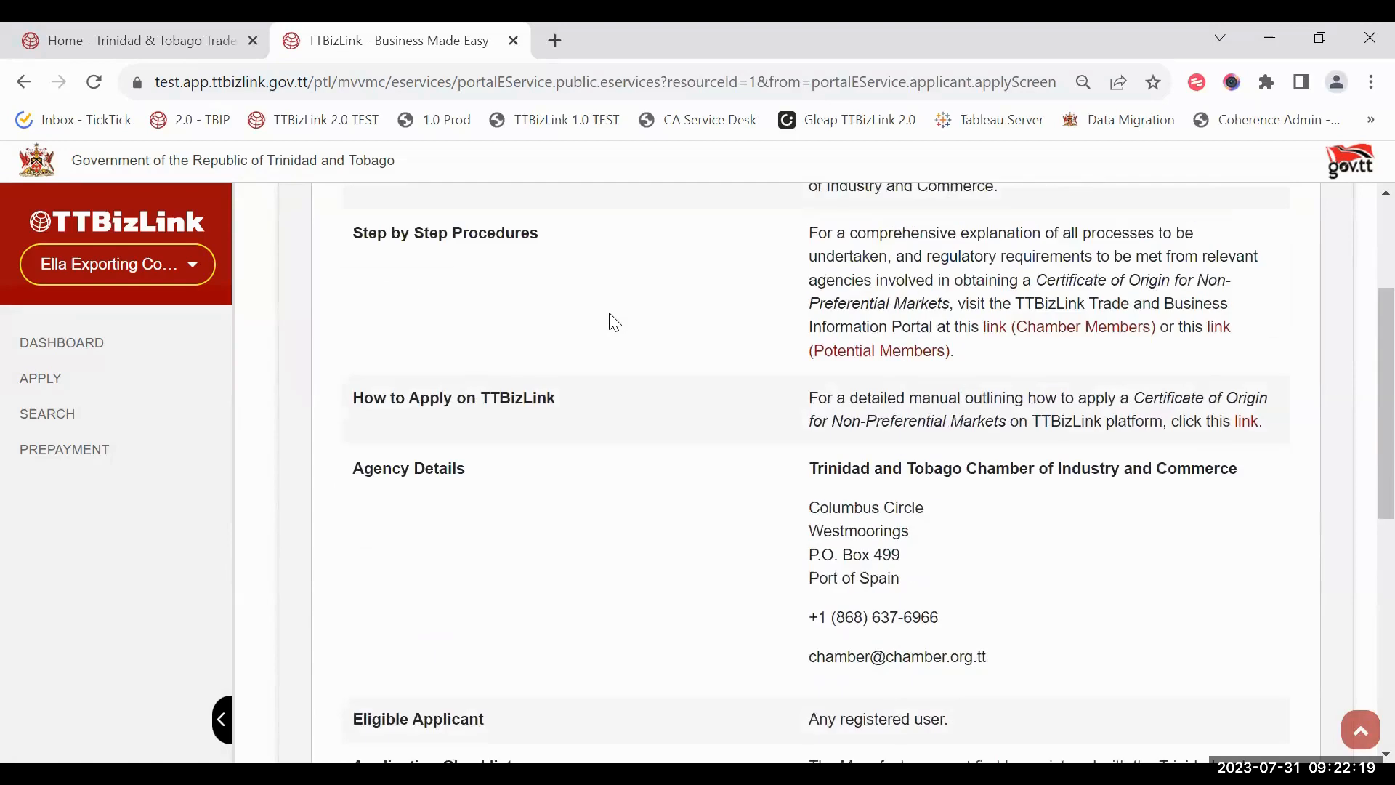
{"action": "scroll", "coordinate": [803, 408], "scroll_direction": "down", "scroll_amount": 2}
{"action": "scroll", "coordinate": [891, 461], "scroll_direction": "down", "scroll_amount": 4}
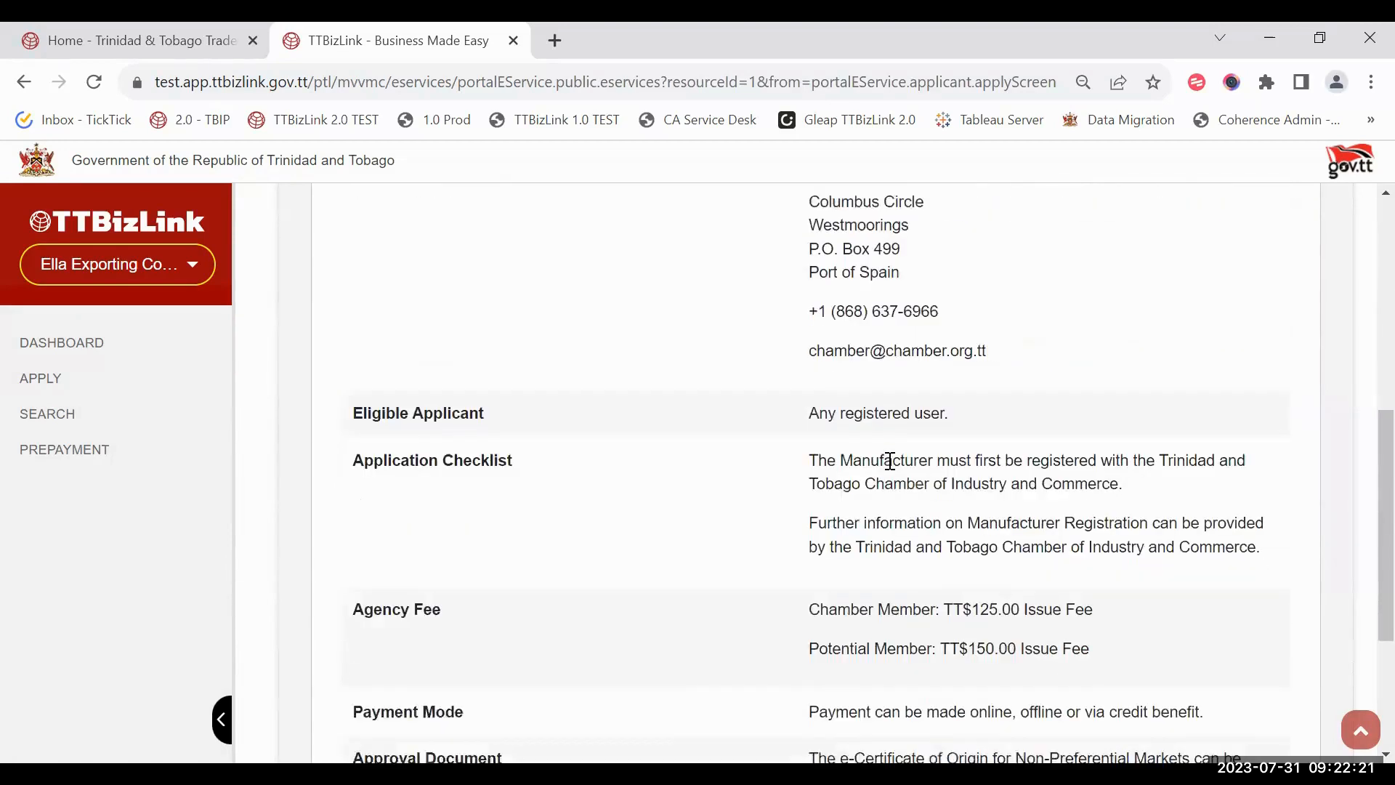
{"action": "scroll", "coordinate": [727, 502], "scroll_direction": "down", "scroll_amount": 2}
{"action": "scroll", "coordinate": [818, 491], "scroll_direction": "down", "scroll_amount": 2}
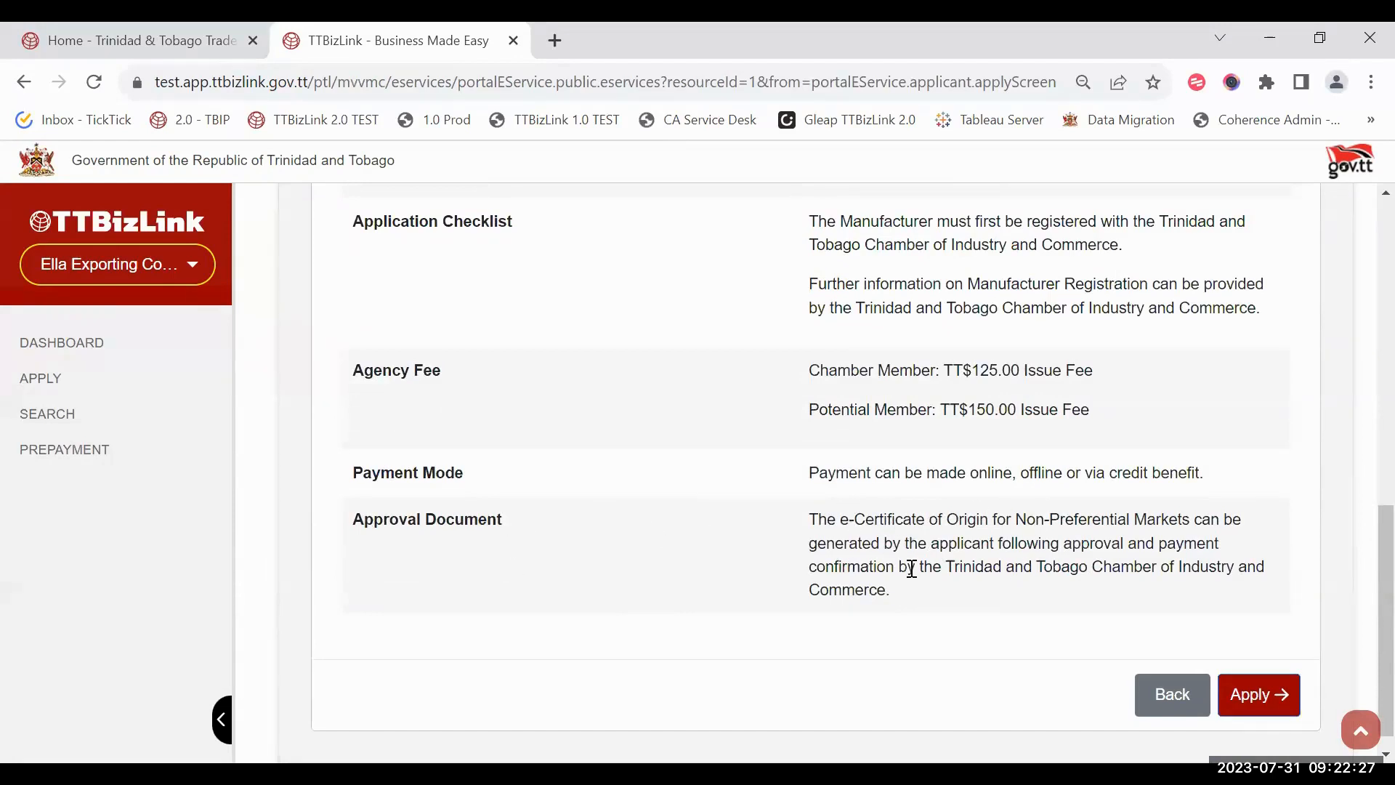
{"action": "scroll", "coordinate": [911, 568], "scroll_direction": "up", "scroll_amount": 10}
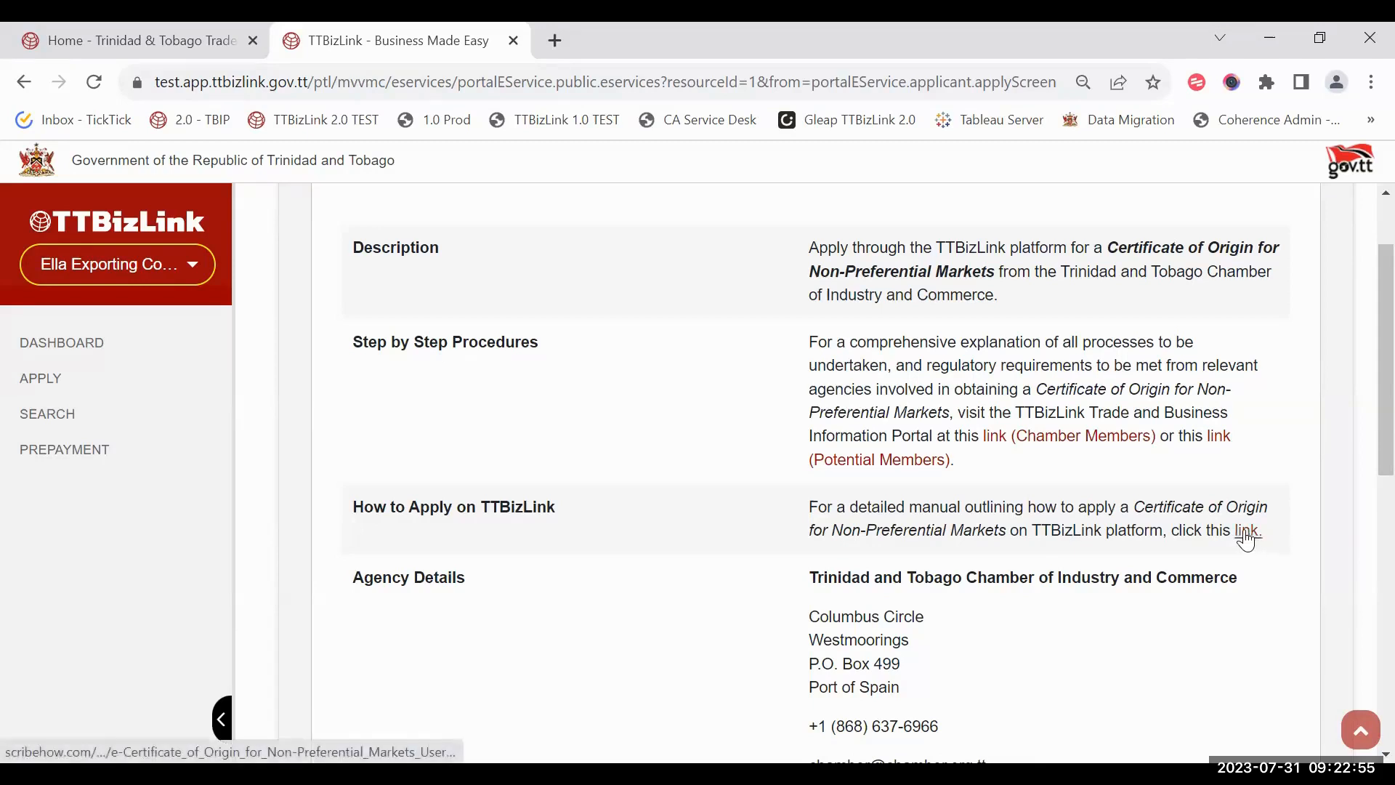
{"action": "scroll", "coordinate": [1249, 542], "scroll_direction": "down", "scroll_amount": 3}
{"action": "scroll", "coordinate": [1249, 541], "scroll_direction": "down", "scroll_amount": 8}
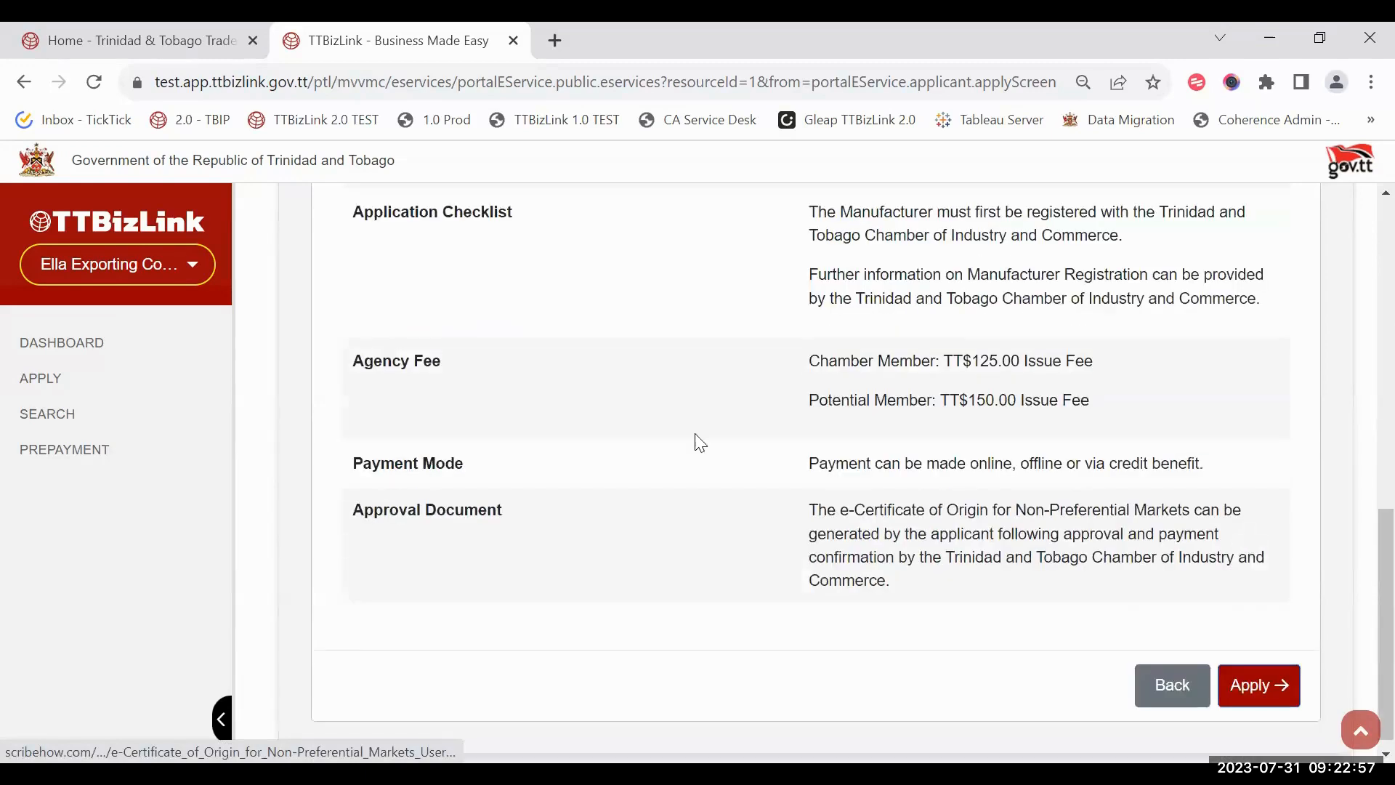
Step: Attempt to start the application, then log out of the portal after the error
{"action": "left_click", "coordinate": [1256, 688]}
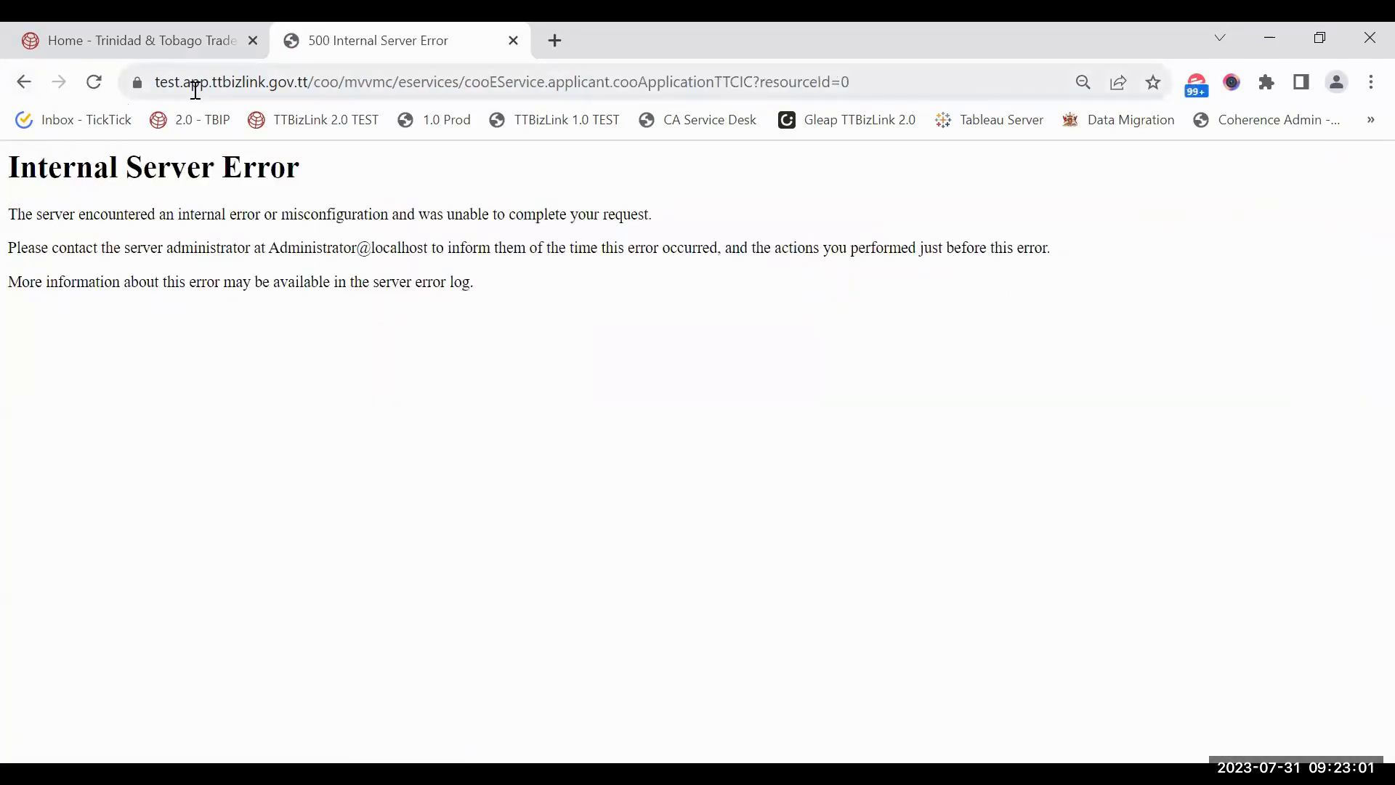
{"action": "left_click", "coordinate": [24, 82]}
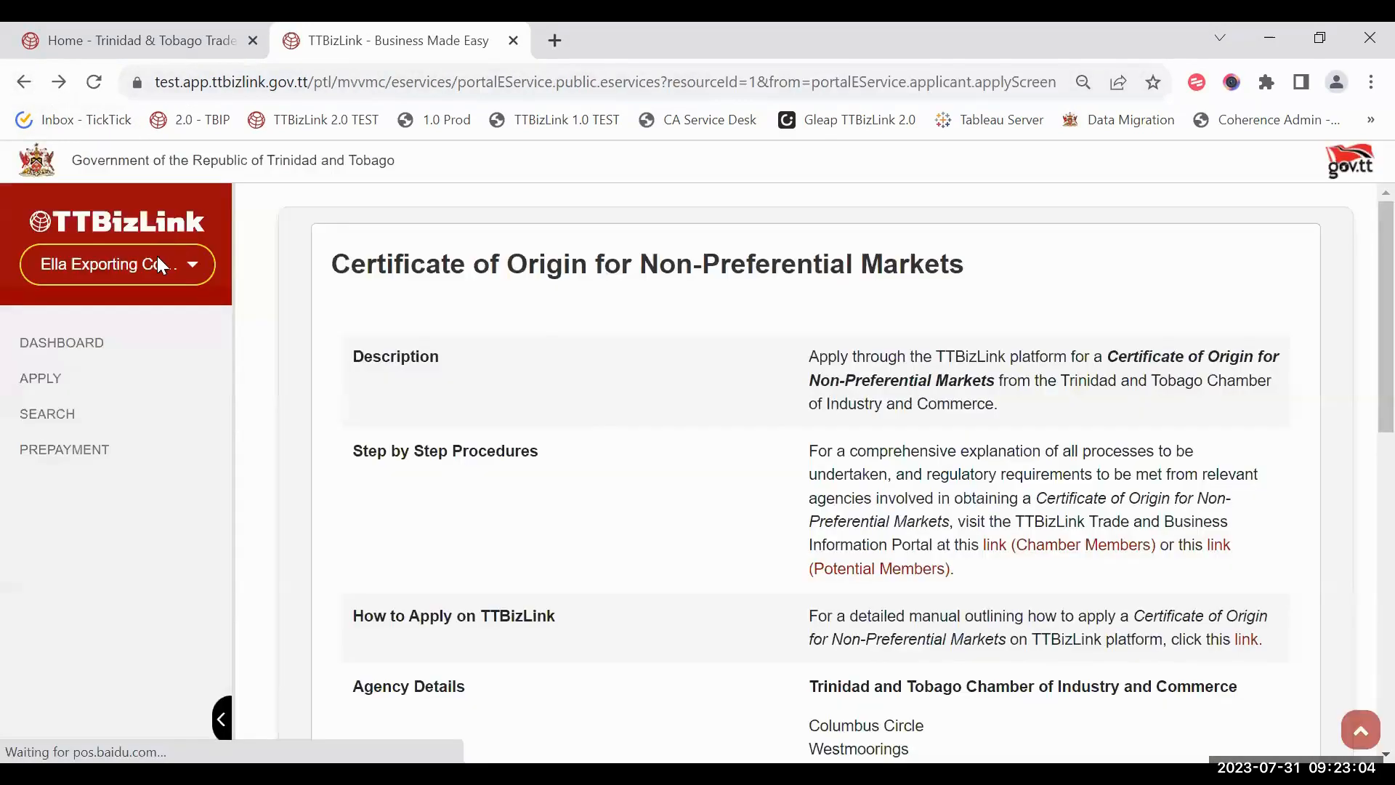
{"action": "left_click", "coordinate": [161, 266]}
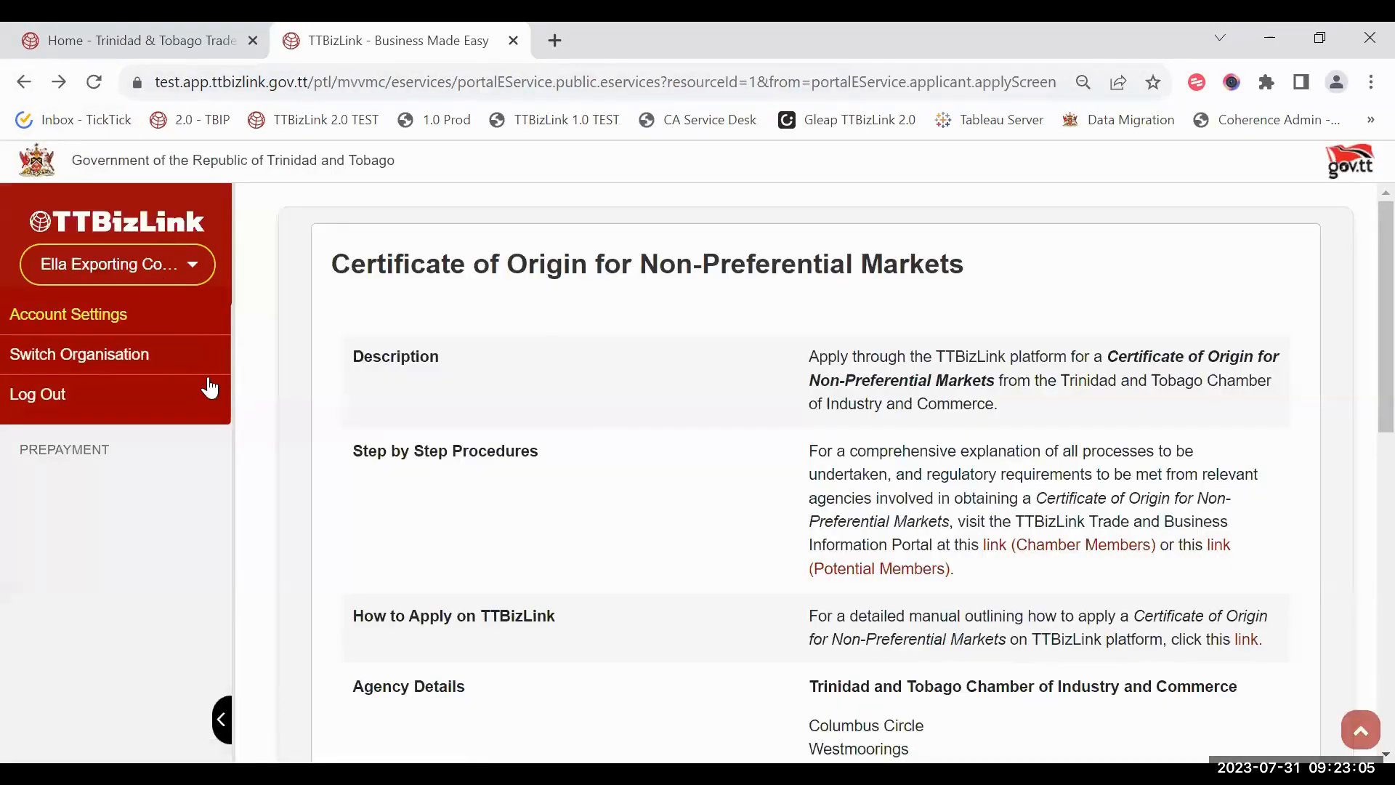
{"action": "left_click", "coordinate": [133, 394]}
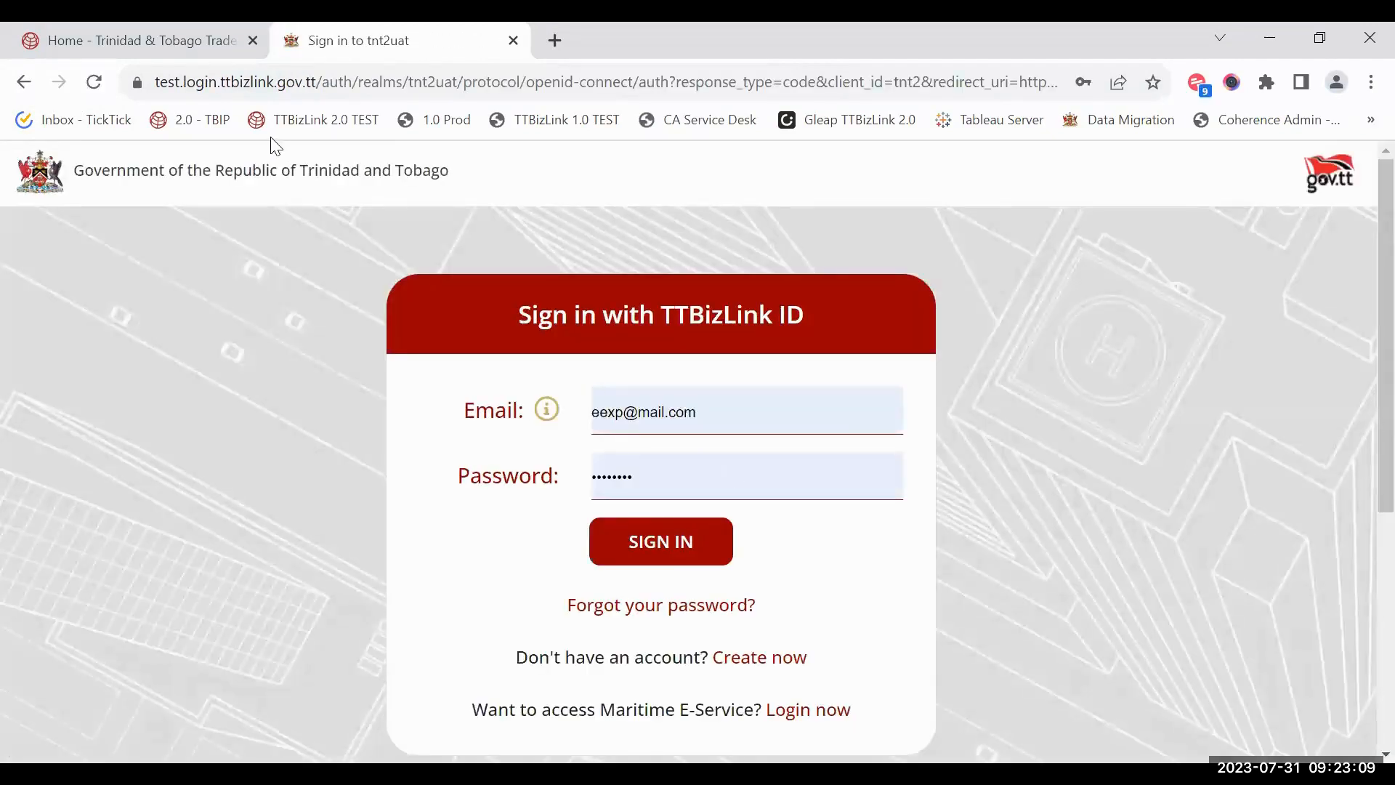
Step: Sign back in to e-services with the autofilled credentials
{"action": "key", "text": "ctrl+w"}
{"action": "left_click", "coordinate": [1124, 231]}
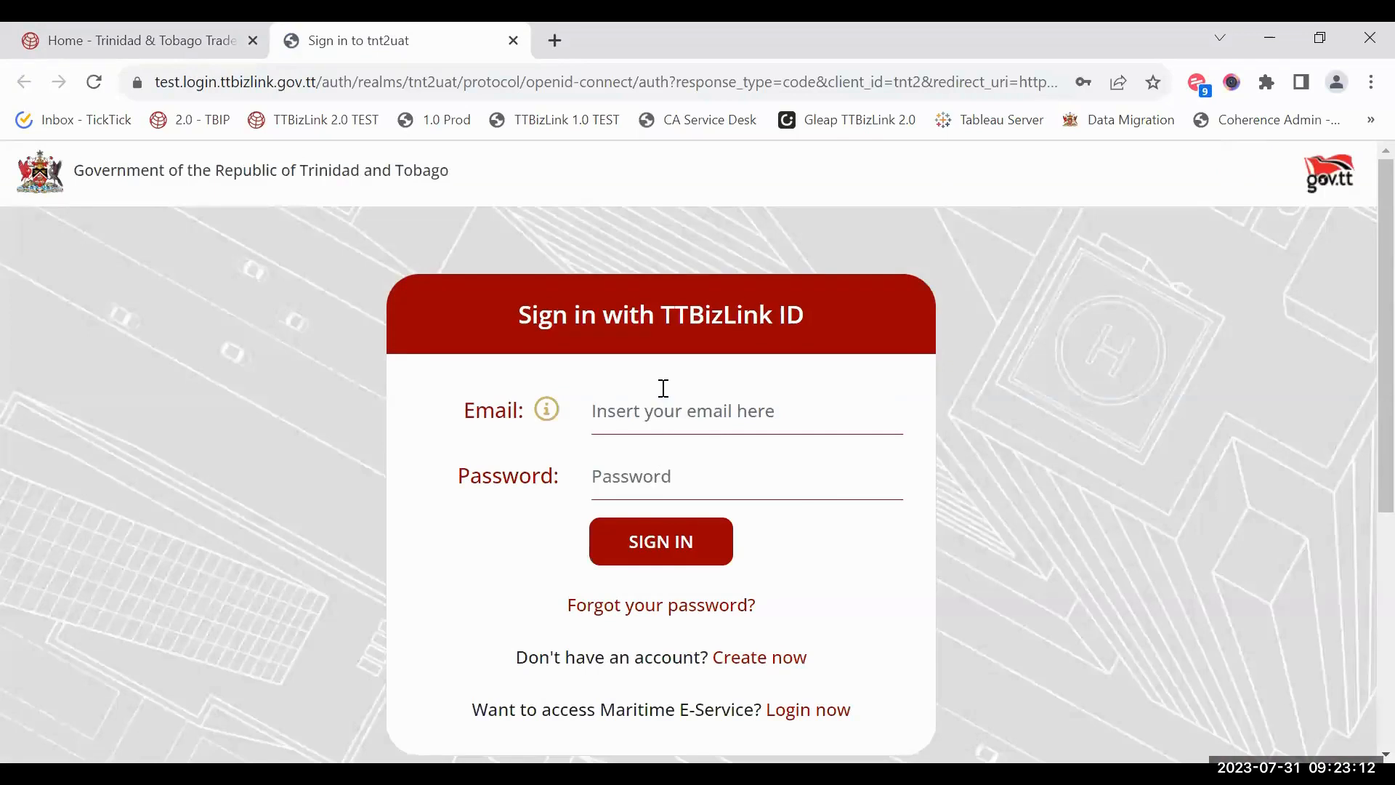
{"action": "left_click", "coordinate": [697, 547]}
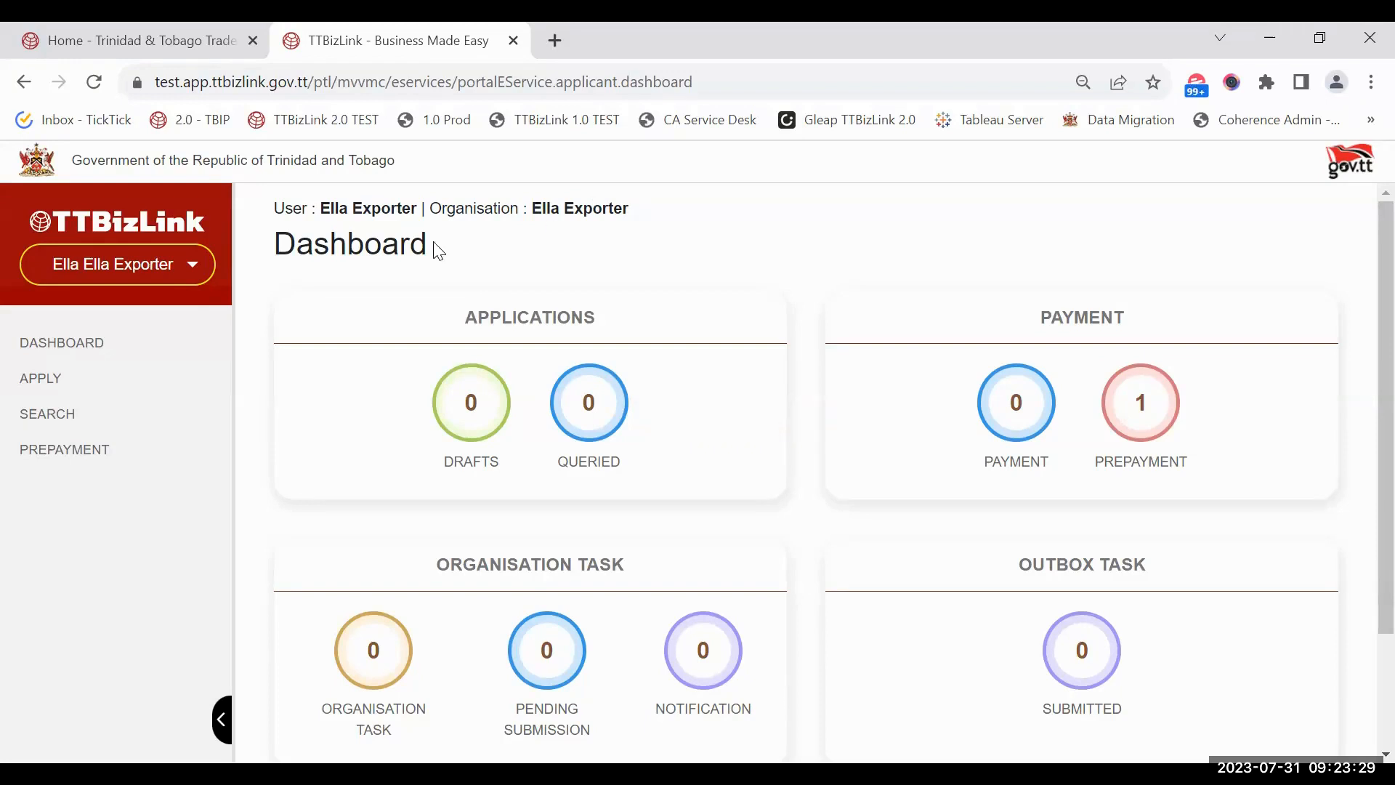
Step: Switch the working organisation to Exporting Company Co
{"action": "left_click", "coordinate": [208, 264]}
{"action": "left_click", "coordinate": [191, 359]}
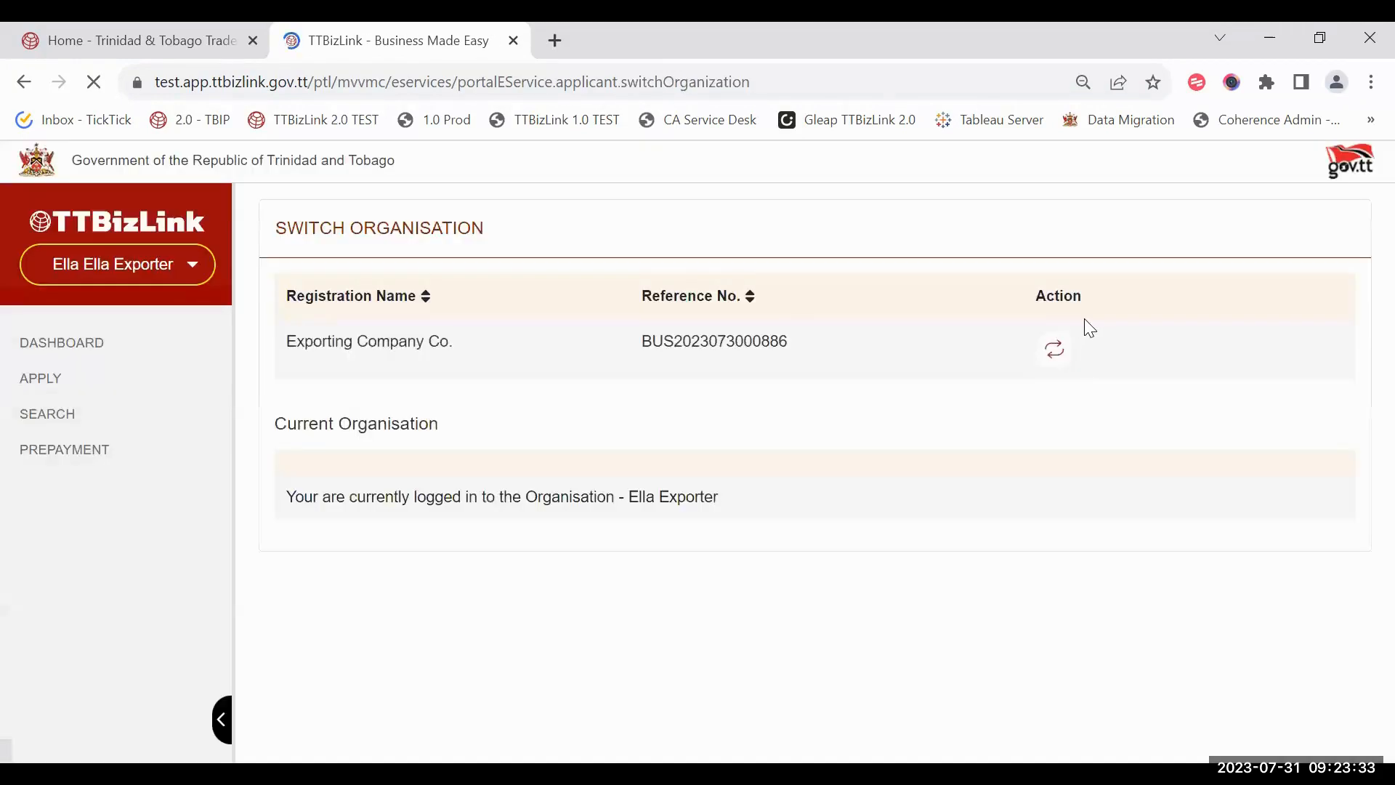
{"action": "left_click", "coordinate": [1054, 349]}
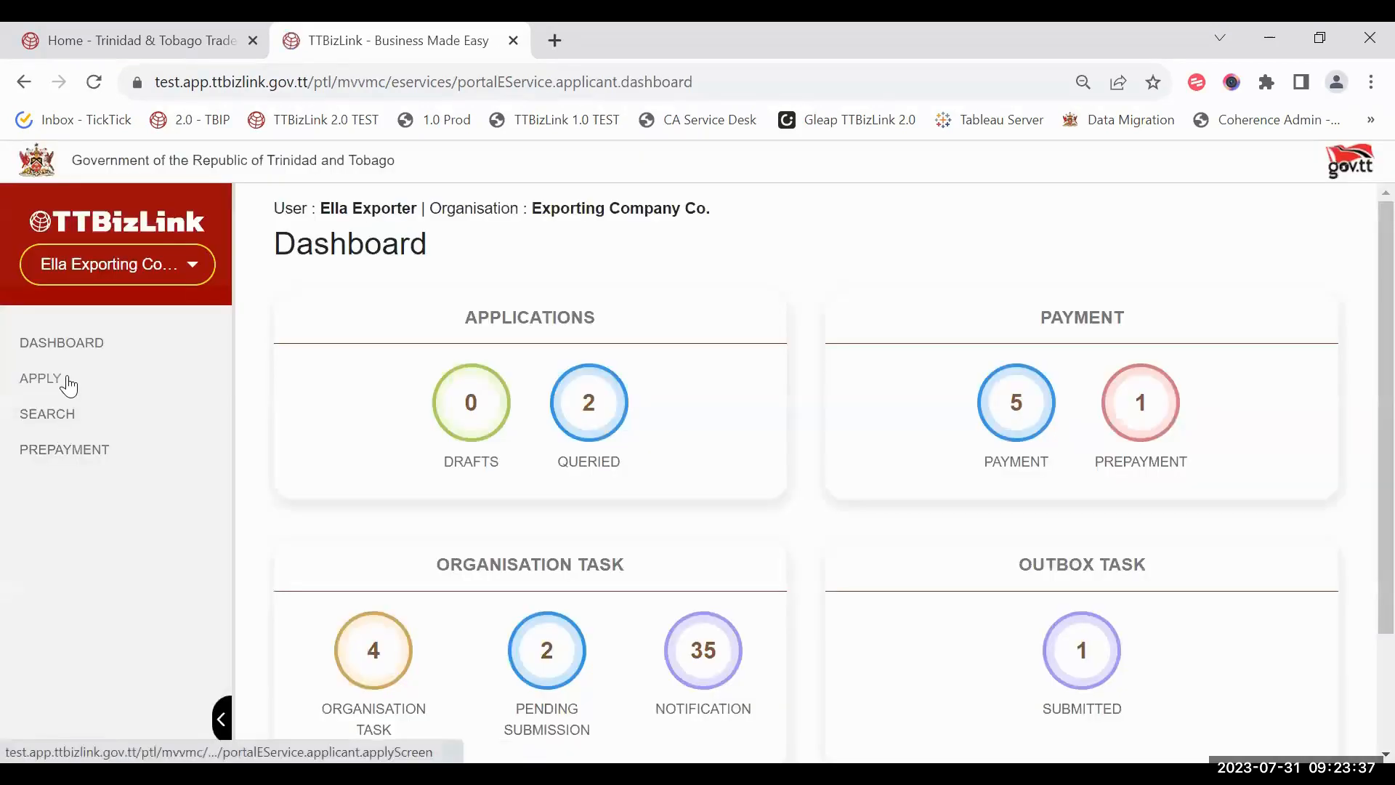
Step: Start a Certificate of Origin for Non-Preferential Markets application under Chamber of Industry and Commerce
{"action": "left_click", "coordinate": [69, 385]}
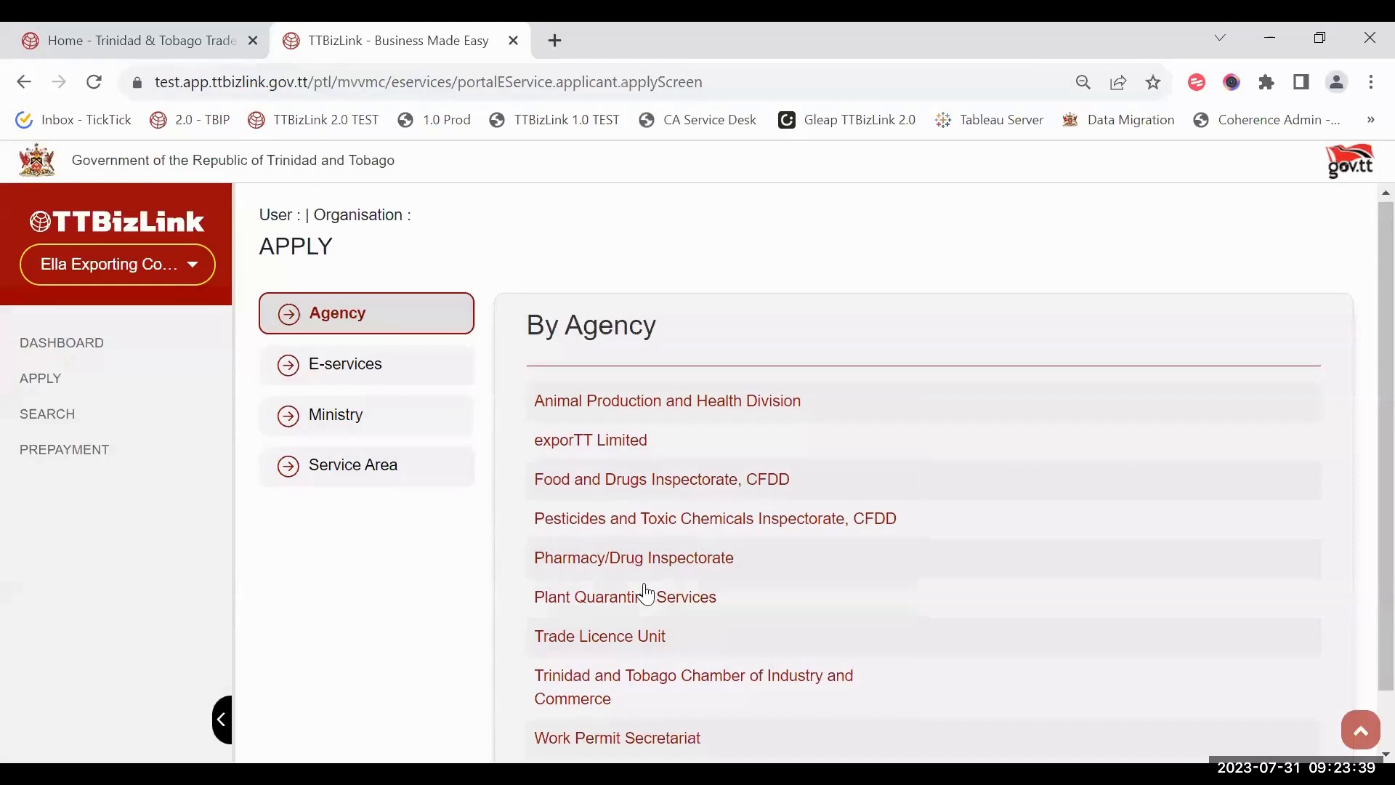
{"action": "scroll", "coordinate": [637, 591], "scroll_direction": "down", "scroll_amount": 1}
{"action": "left_click", "coordinate": [570, 619]}
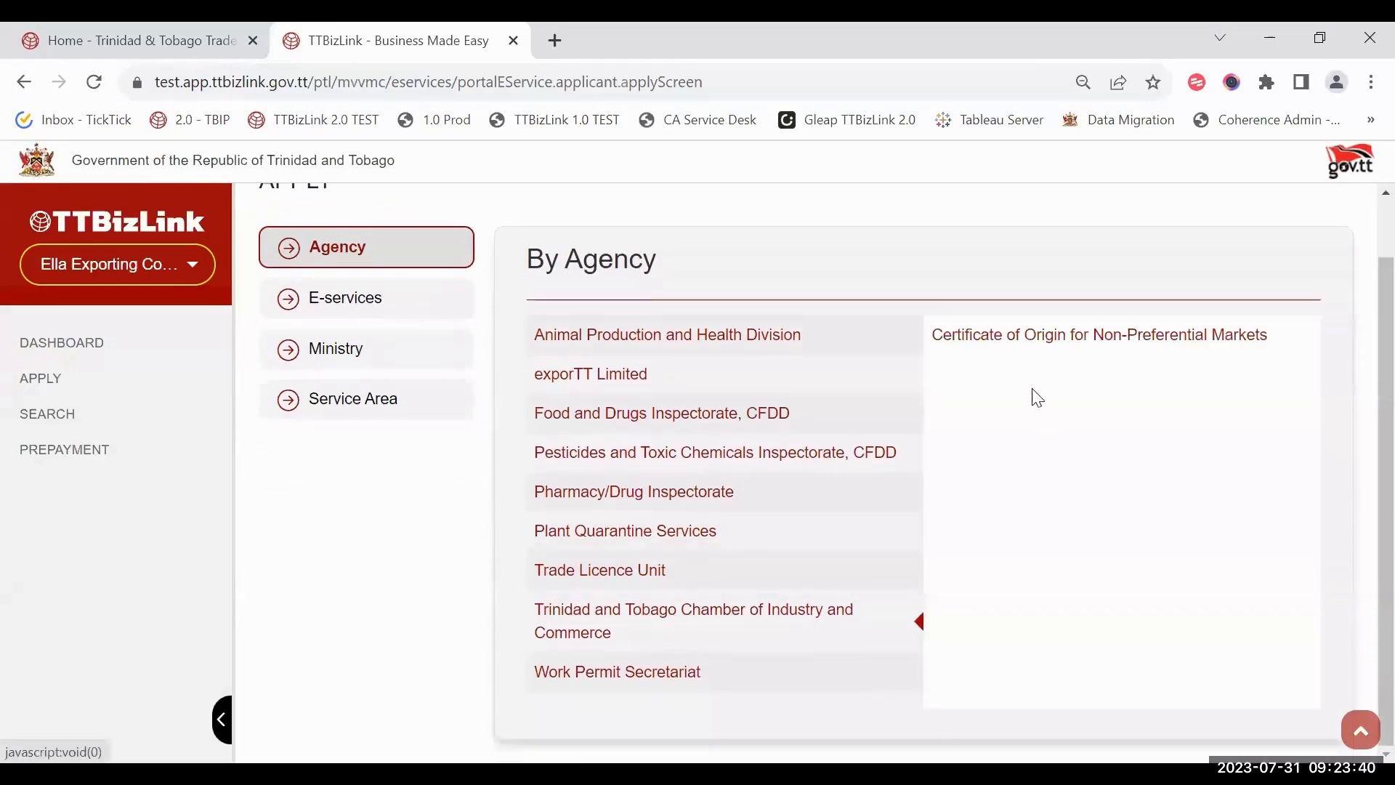
{"action": "left_click", "coordinate": [1184, 530]}
{"action": "scroll", "coordinate": [1220, 617], "scroll_direction": "down", "scroll_amount": 10}
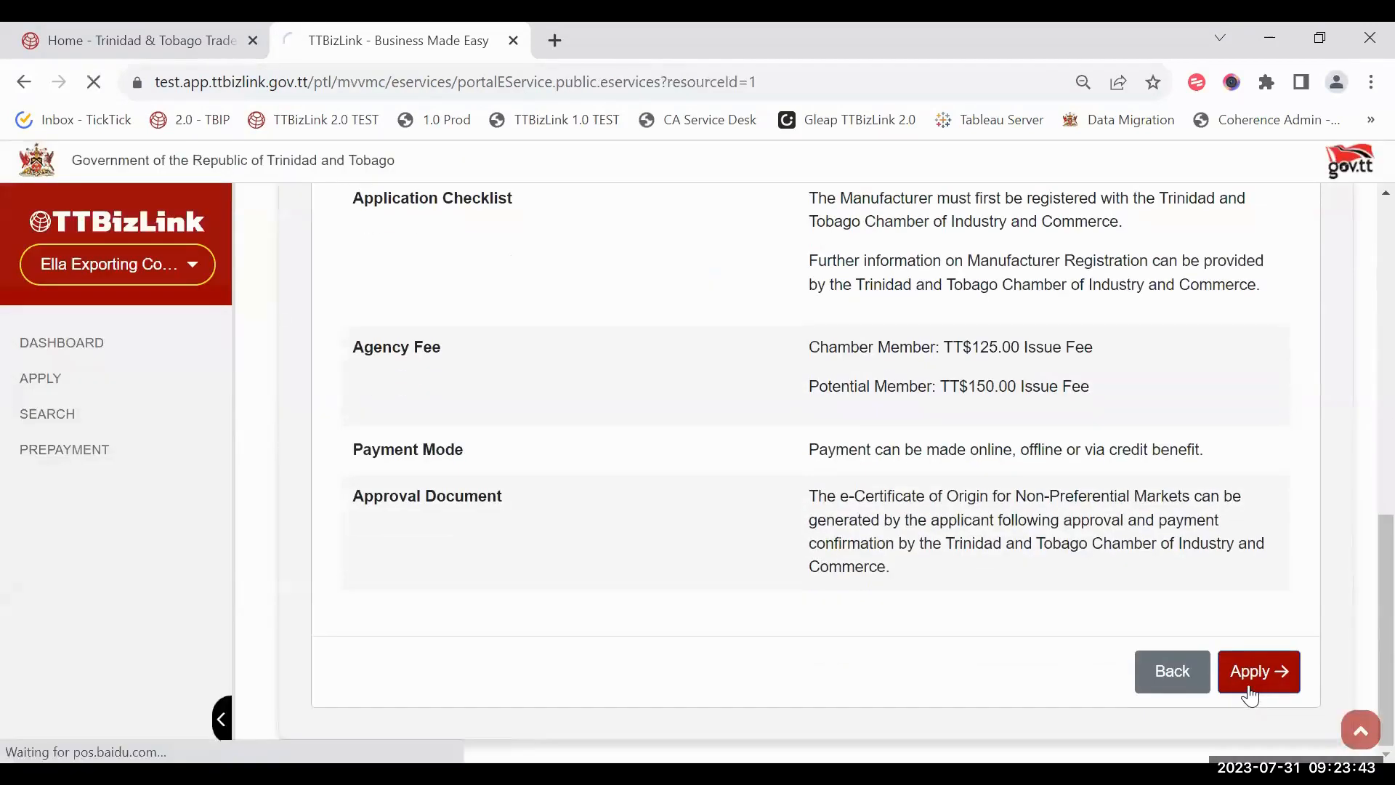
{"action": "left_click", "coordinate": [1249, 689]}
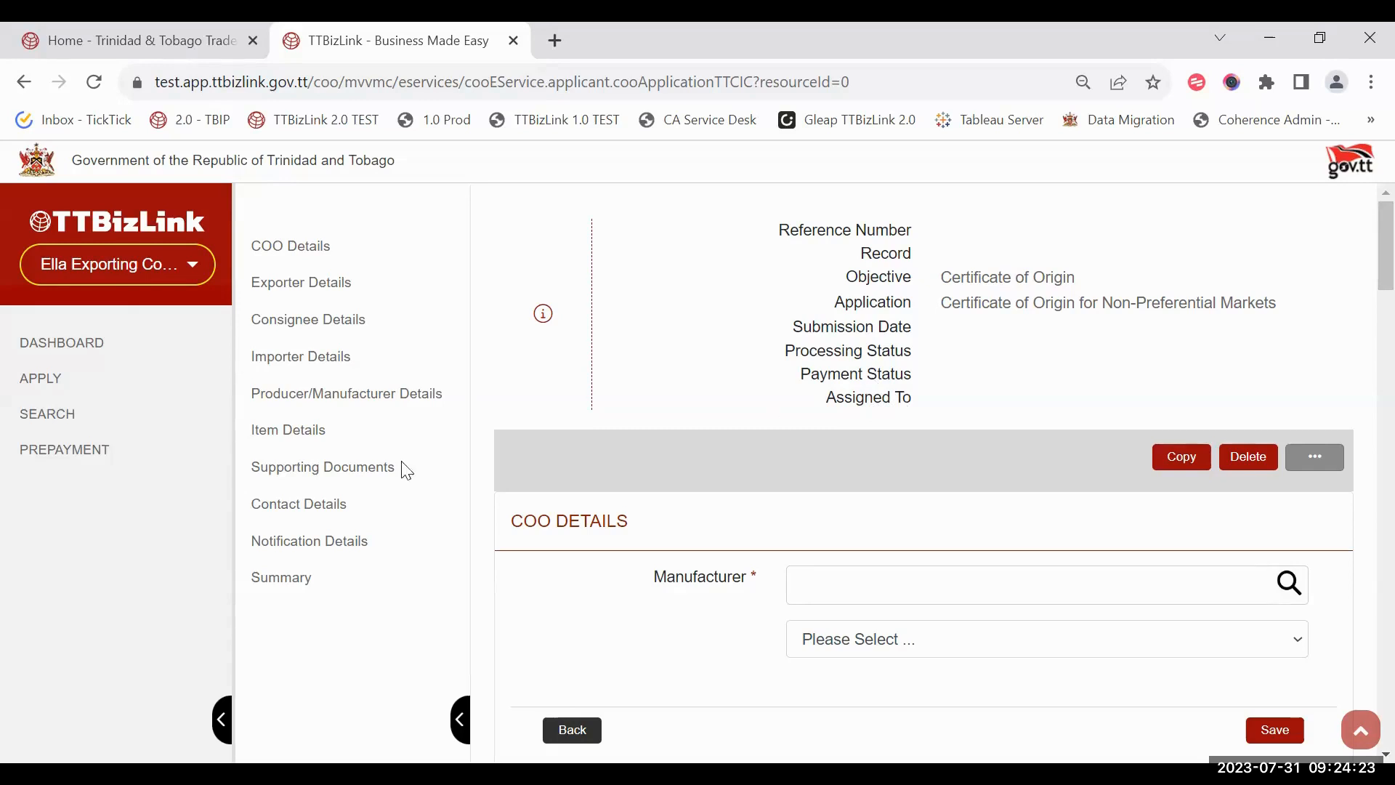
Step: Collapse the left navigation sidebar to widen the blank Certificate of Origin form
{"action": "left_click", "coordinate": [224, 720]}
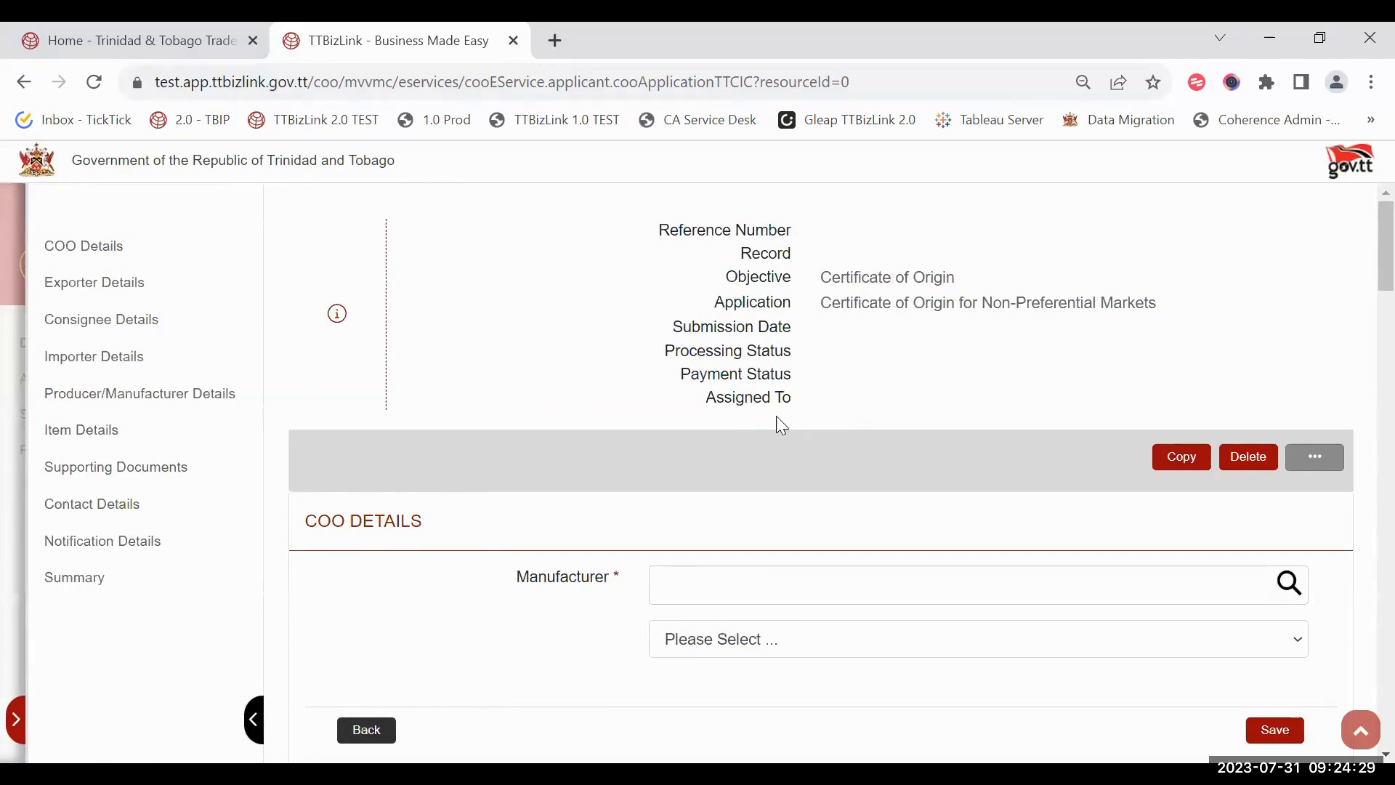
{"action": "scroll", "coordinate": [879, 486], "scroll_direction": "down", "scroll_amount": 2}
{"action": "scroll", "coordinate": [882, 486], "scroll_direction": "up", "scroll_amount": 2}
{"action": "scroll", "coordinate": [560, 392], "scroll_direction": "down", "scroll_amount": 2}
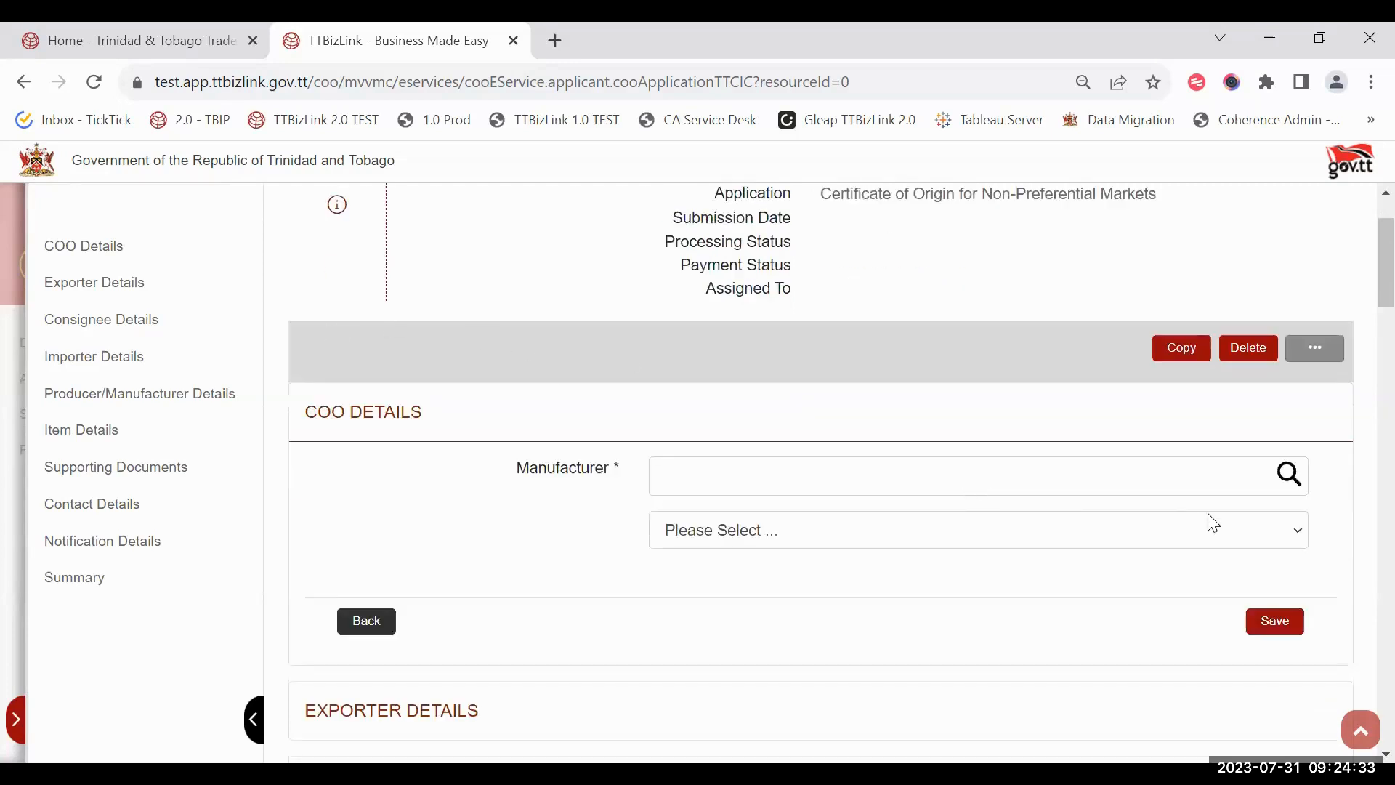
Step: Choose ASSOCIATED BRANDS INDUSTRIES LIMITED as manufacturer and save the COO details
{"action": "left_click", "coordinate": [1290, 476]}
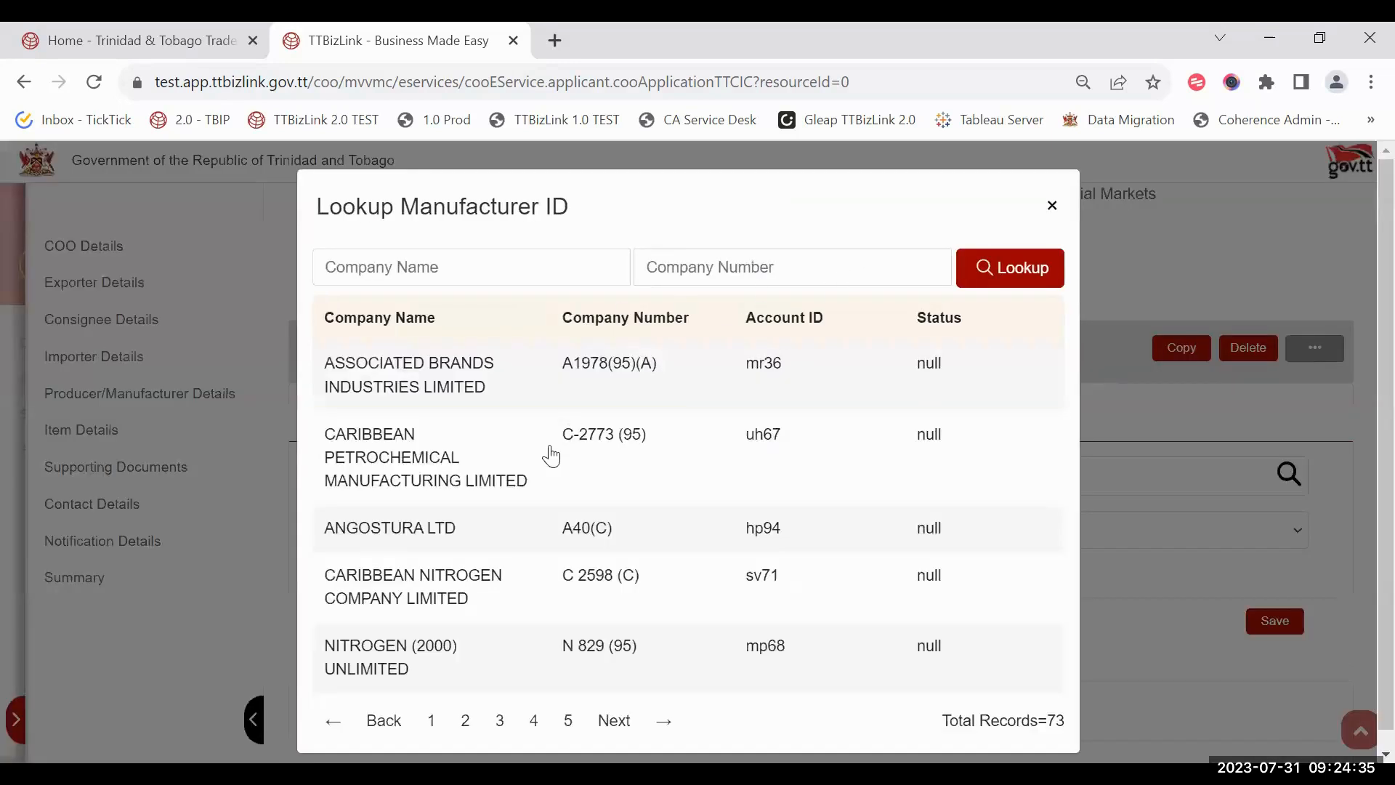
{"action": "left_click", "coordinate": [515, 376]}
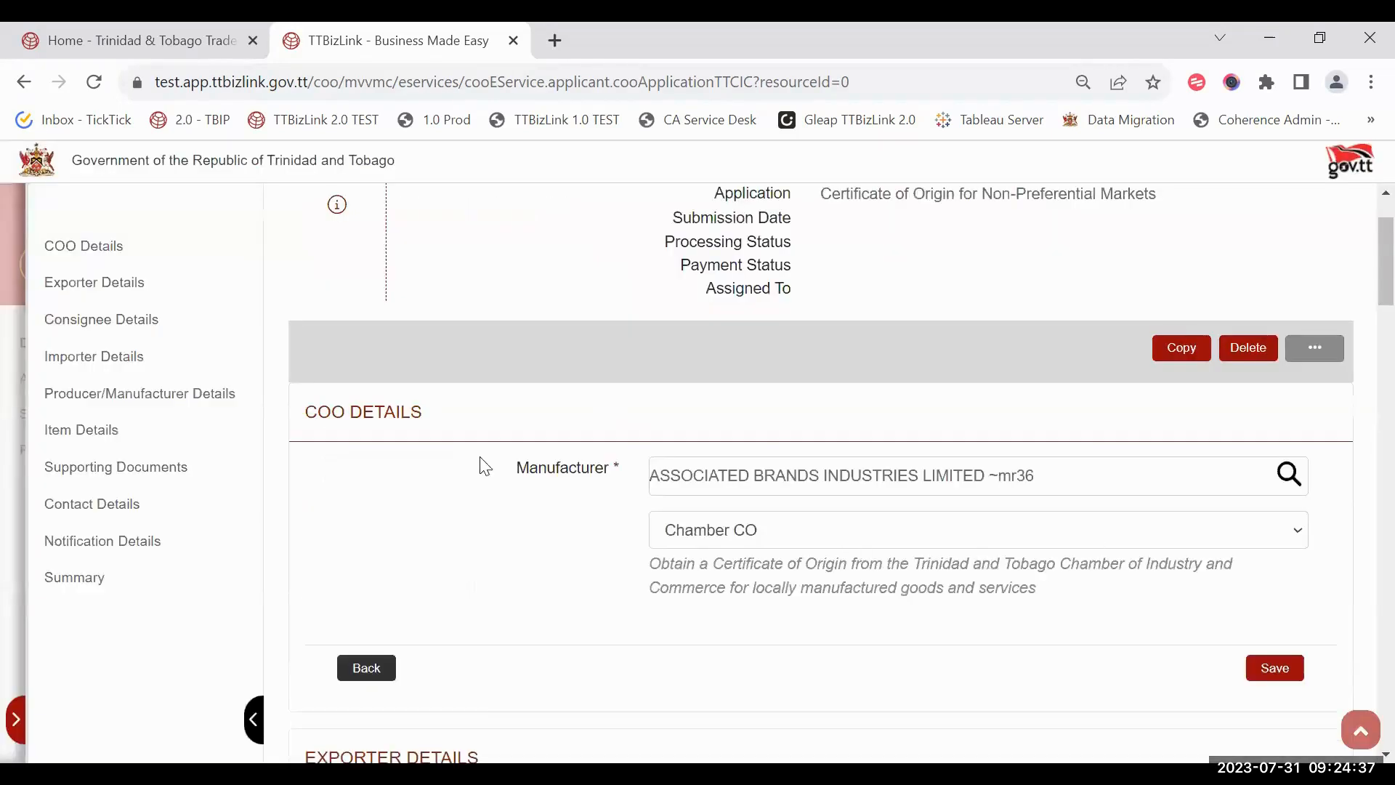
{"action": "scroll", "coordinate": [1235, 559], "scroll_direction": "down", "scroll_amount": 2}
{"action": "left_click", "coordinate": [1270, 557]}
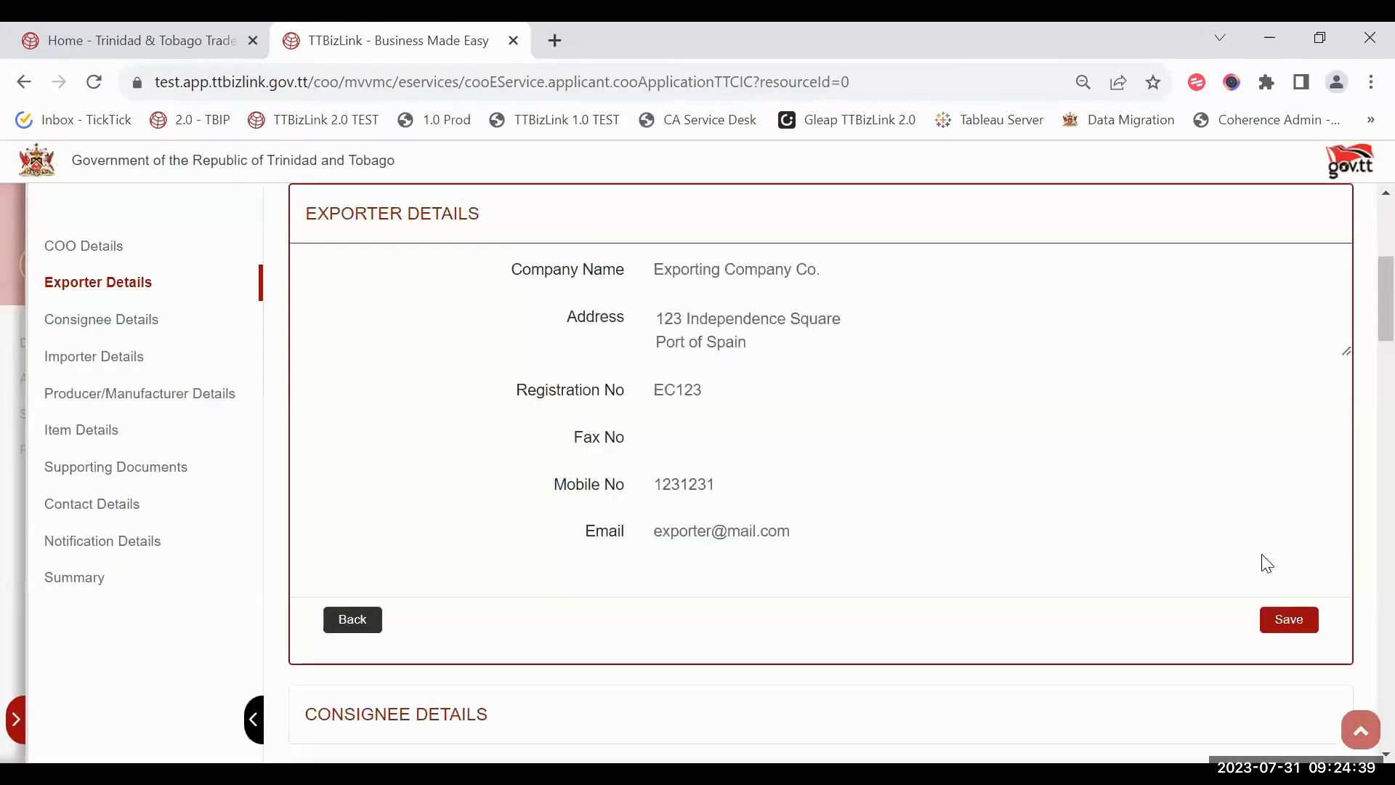
{"action": "scroll", "coordinate": [1176, 440], "scroll_direction": "up", "scroll_amount": 2}
{"action": "scroll", "coordinate": [806, 376], "scroll_direction": "down", "scroll_amount": 1}
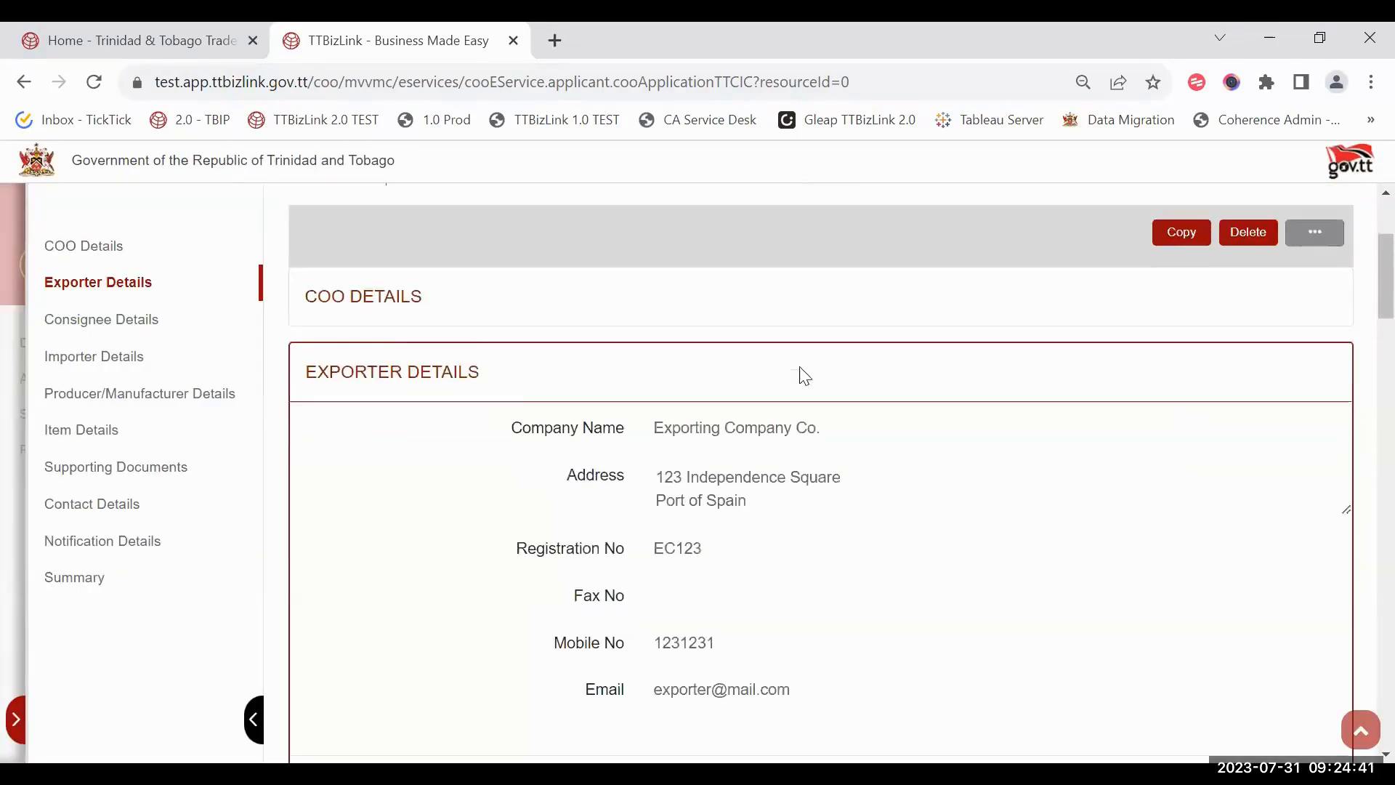
{"action": "scroll", "coordinate": [538, 469], "scroll_direction": "down", "scroll_amount": 1}
{"action": "scroll", "coordinate": [535, 467], "scroll_direction": "up", "scroll_amount": 1}
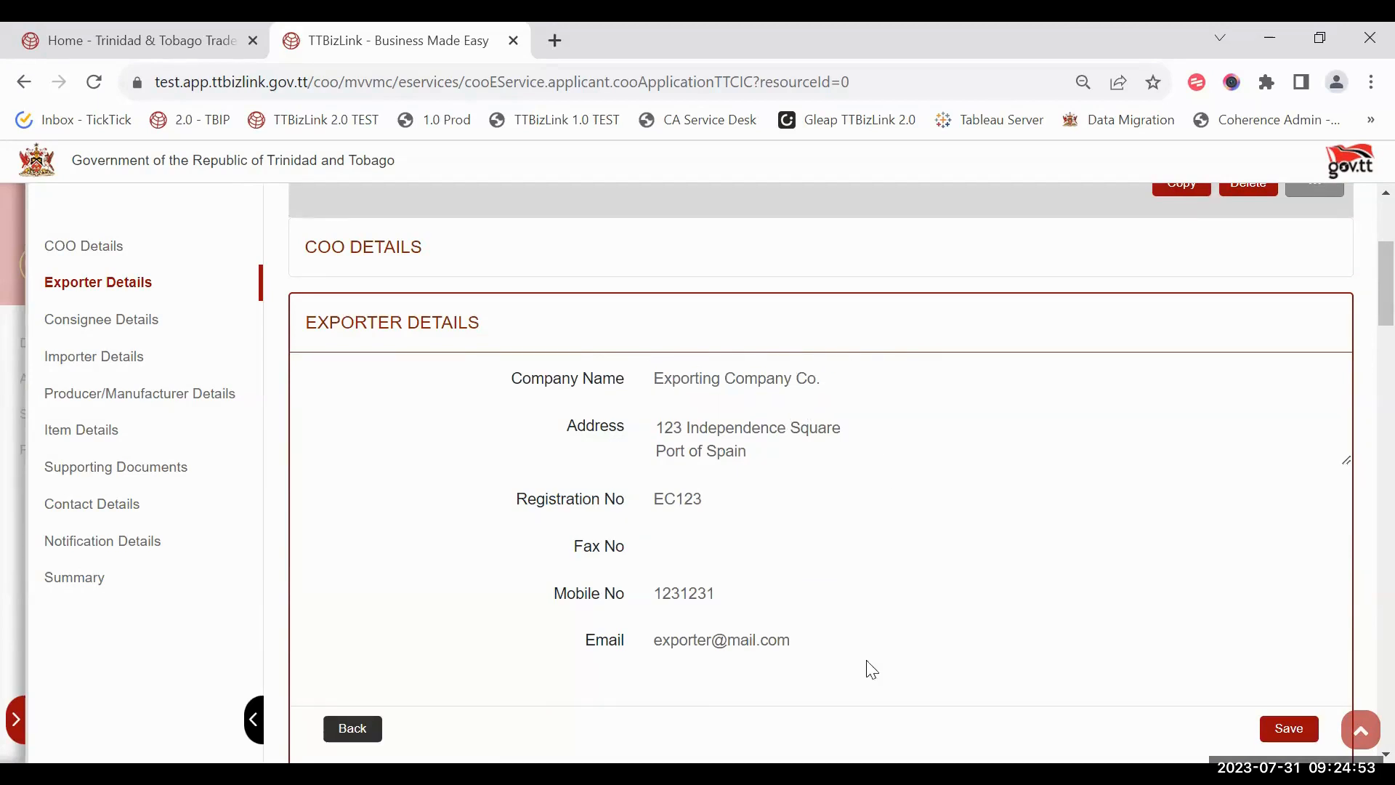
Step: Check the prefilled exporter address, then go to the Consignee Details name field
{"action": "left_click_drag", "start_coordinate": [746, 482], "coordinate": [669, 395]}
{"action": "left_click", "coordinate": [669, 395]}
{"action": "left_click", "coordinate": [102, 320]}
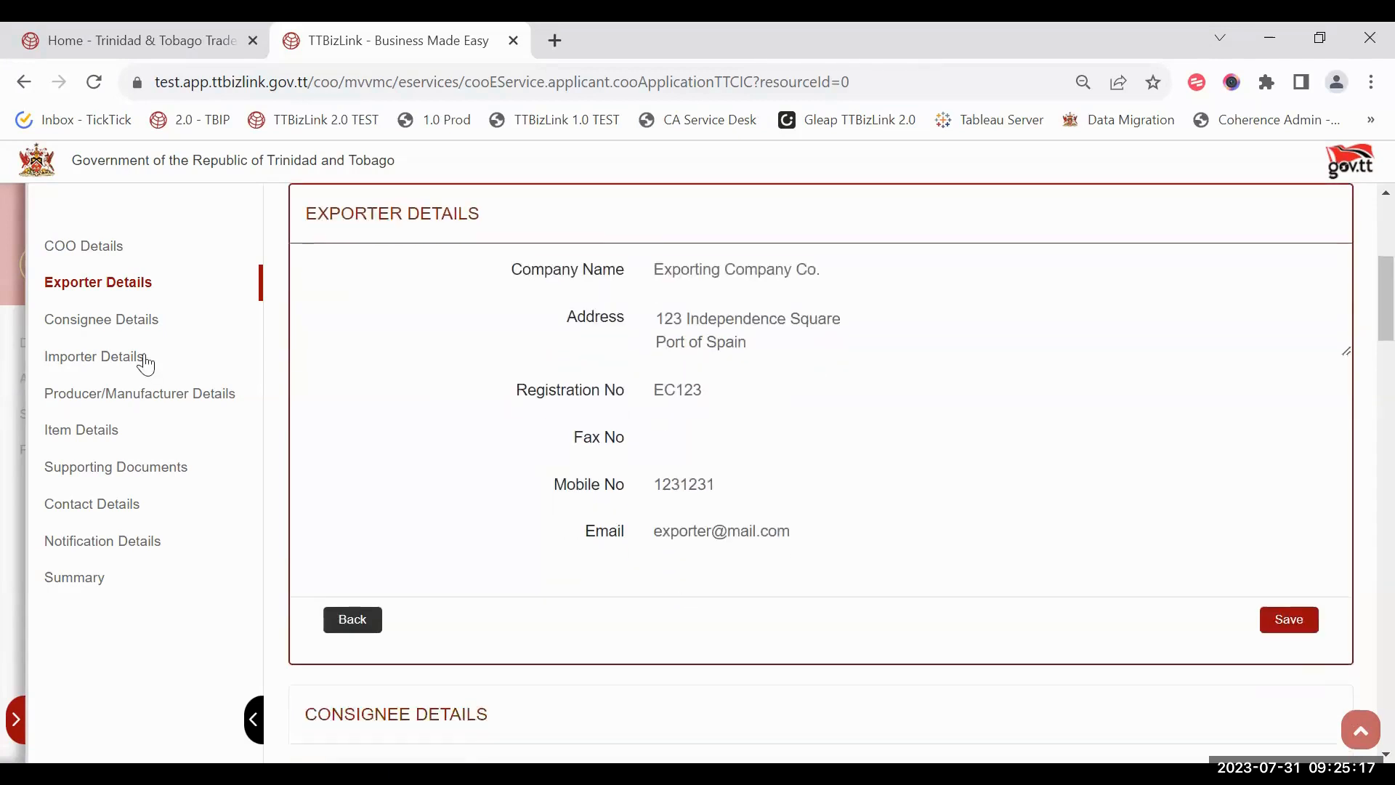
{"action": "left_click", "coordinate": [756, 263]}
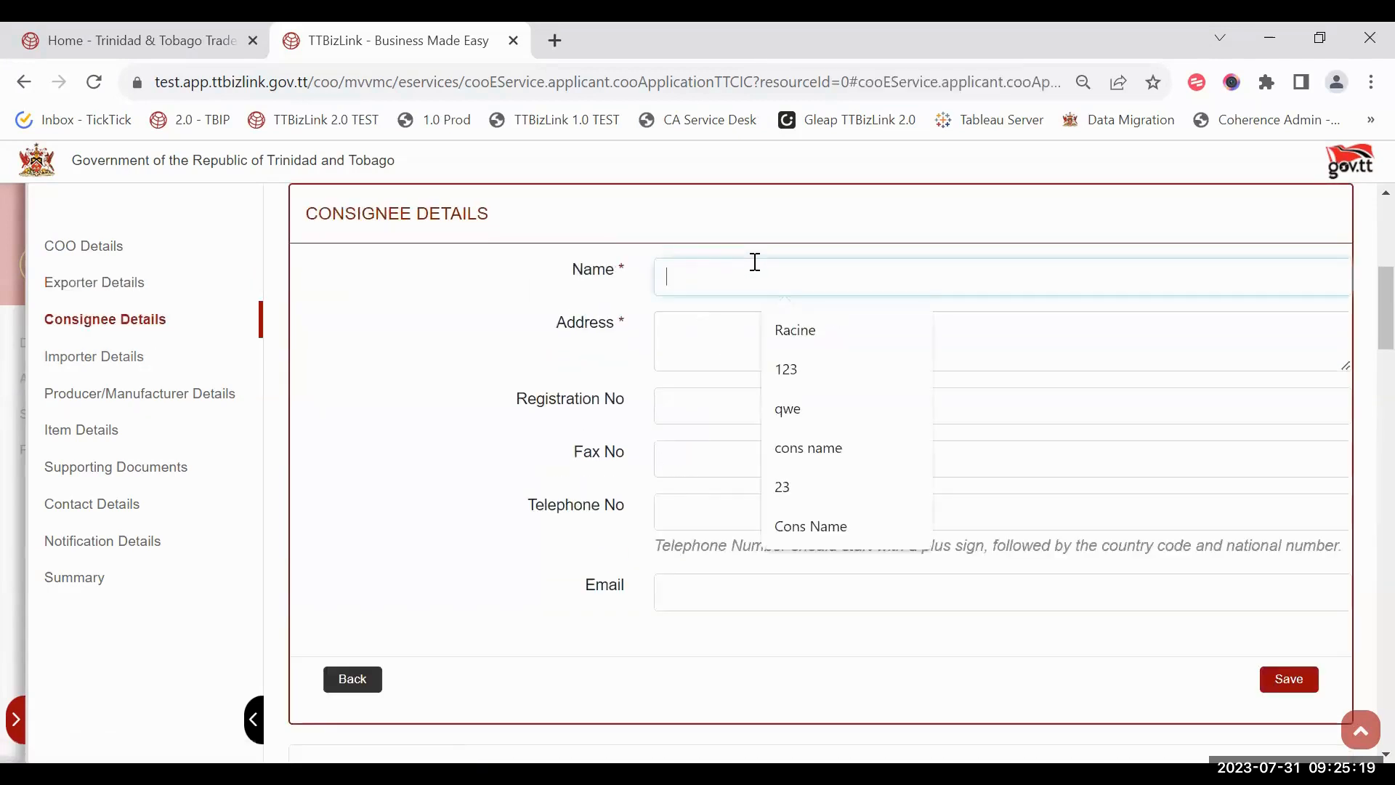
Step: Enter consignee name 'Cons Name' and address 'Cons Add'
{"action": "type", "text": "Cons Name"}
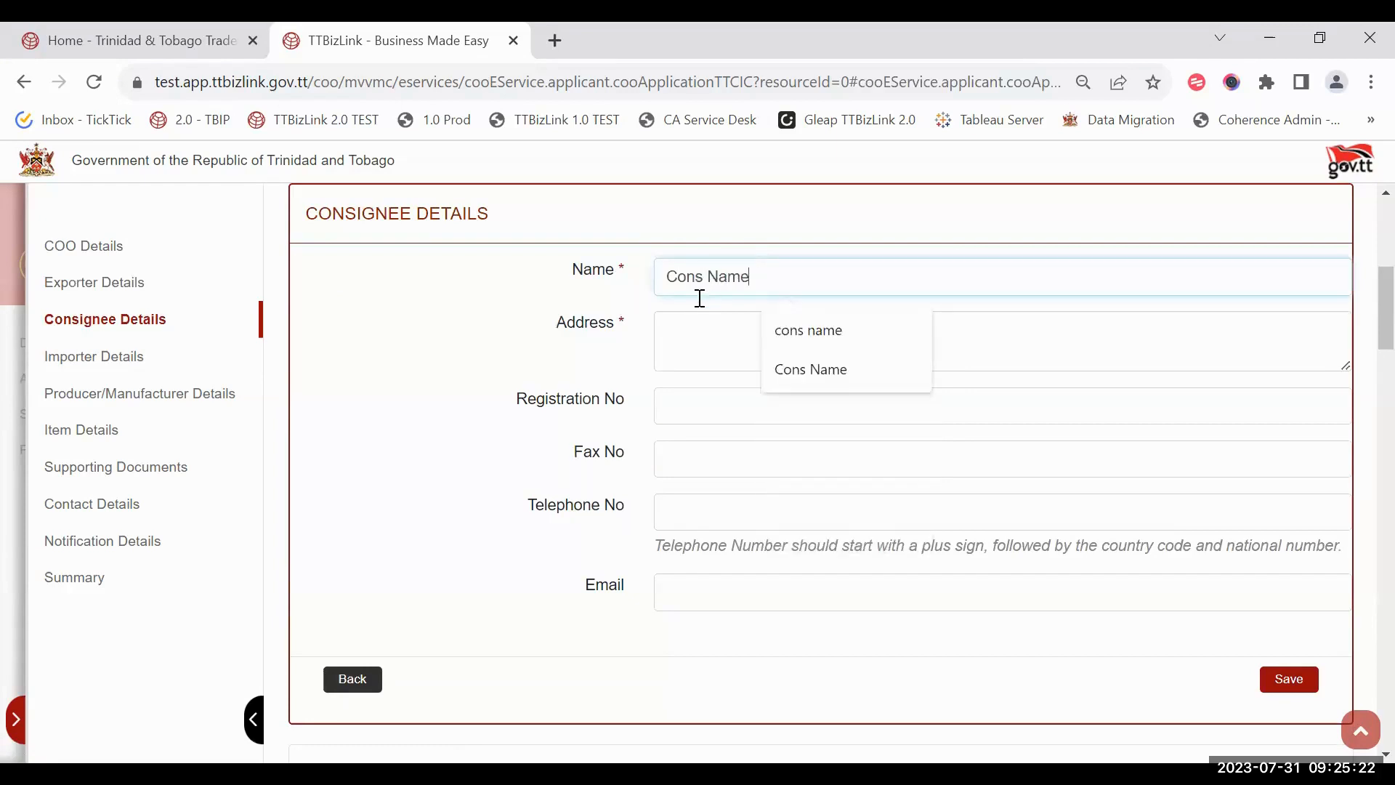
{"action": "left_click", "coordinate": [679, 352]}
{"action": "type", "text": "C"}
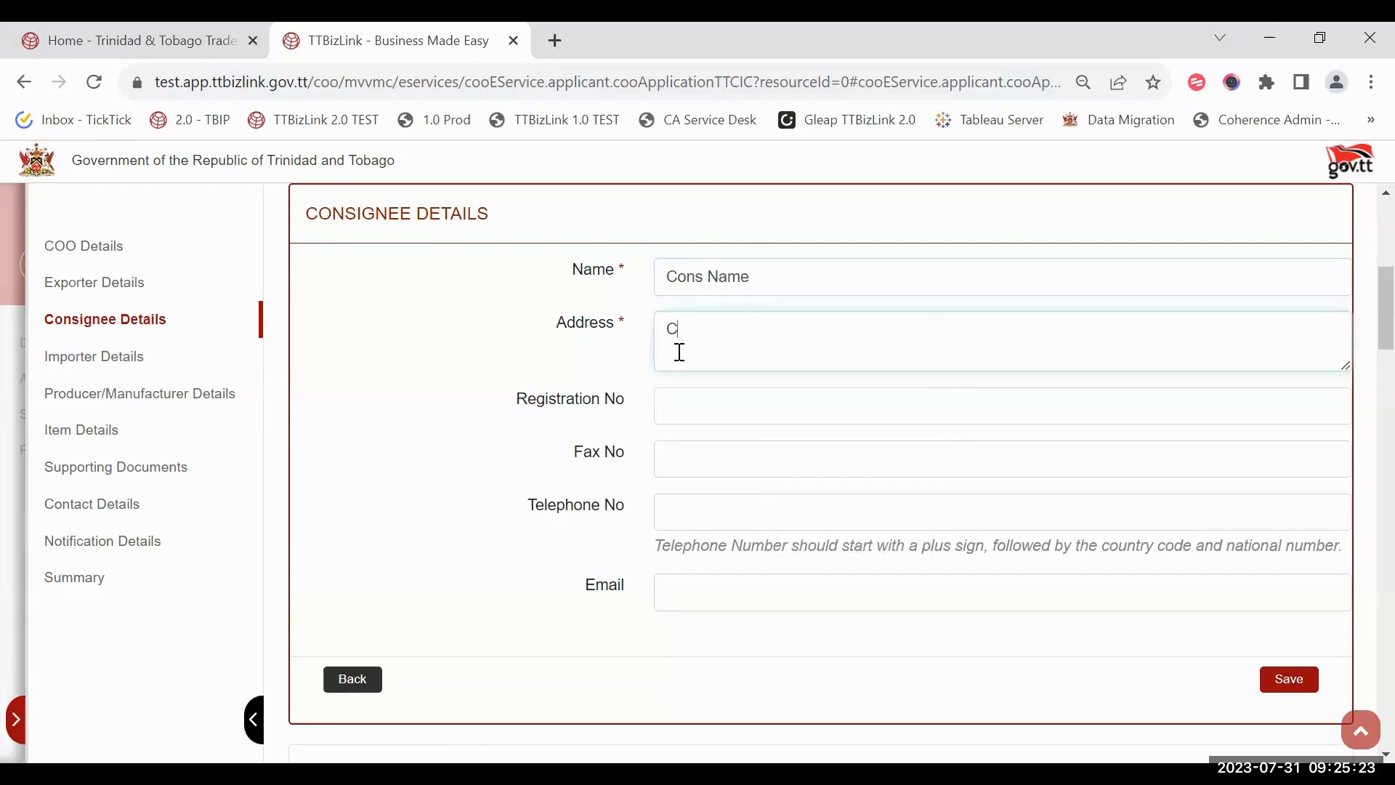
{"action": "type", "text": "ons Add"}
Step: Turn off Same as Consignee for the importer and name it 'Importer Name'
{"action": "left_click", "coordinate": [171, 356]}
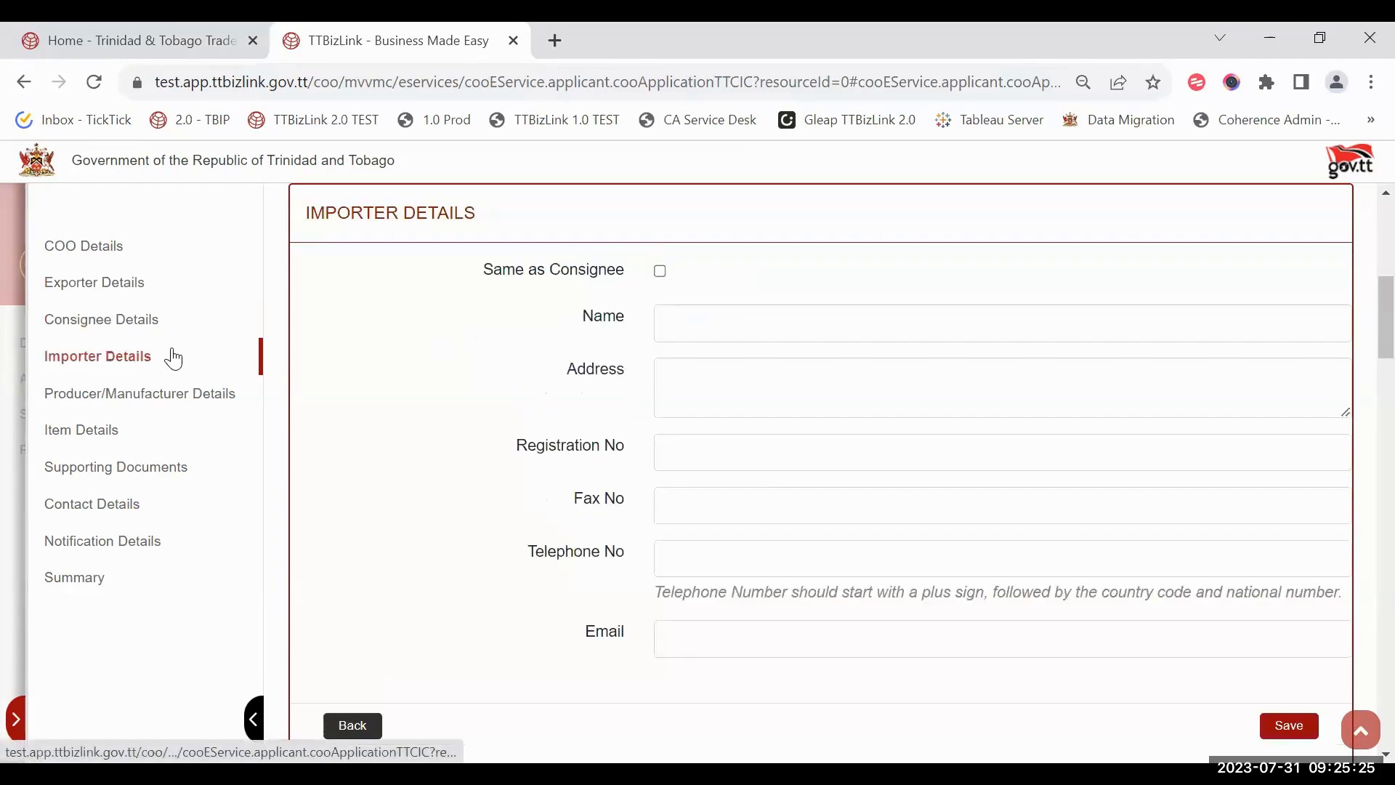
{"action": "left_click", "coordinate": [661, 273]}
{"action": "left_click", "coordinate": [661, 272]}
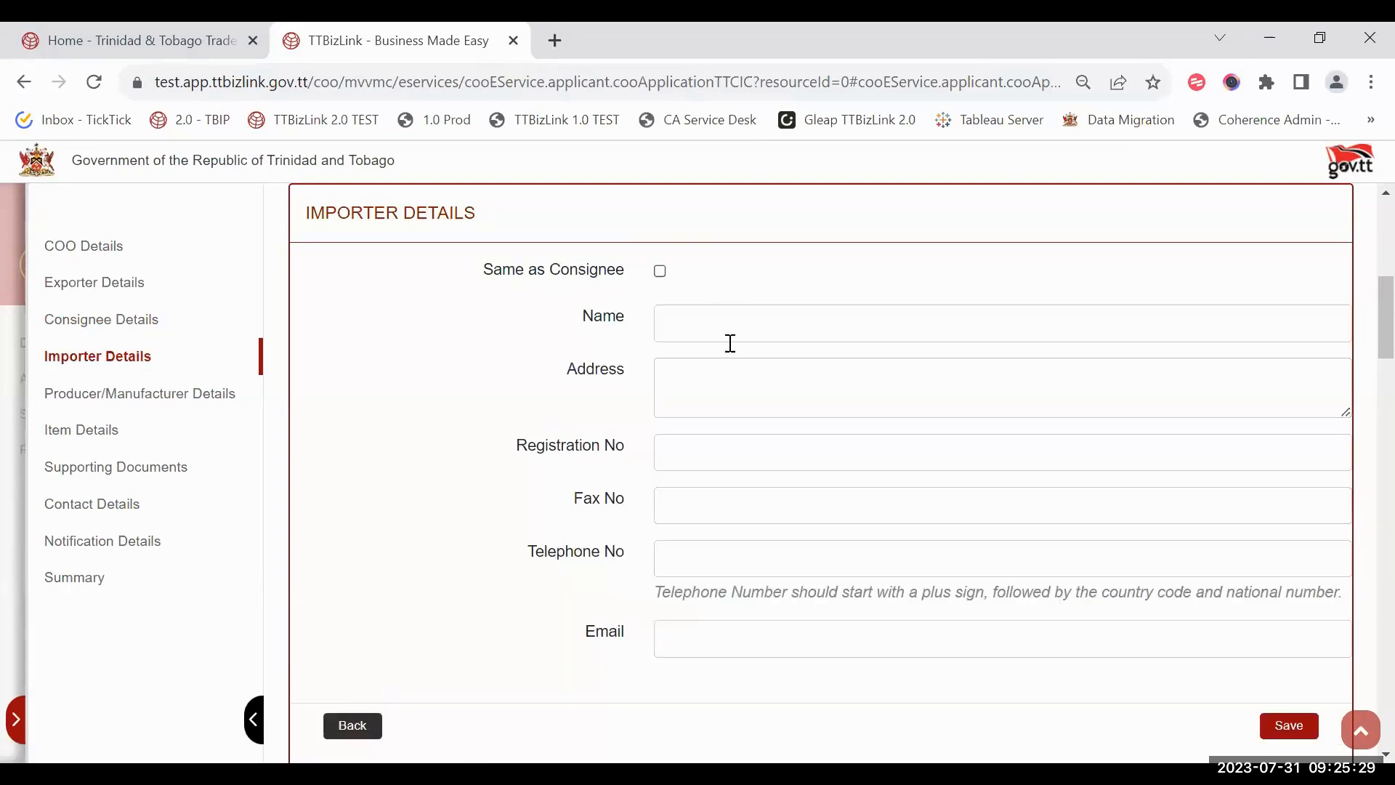
{"action": "left_click", "coordinate": [725, 311]}
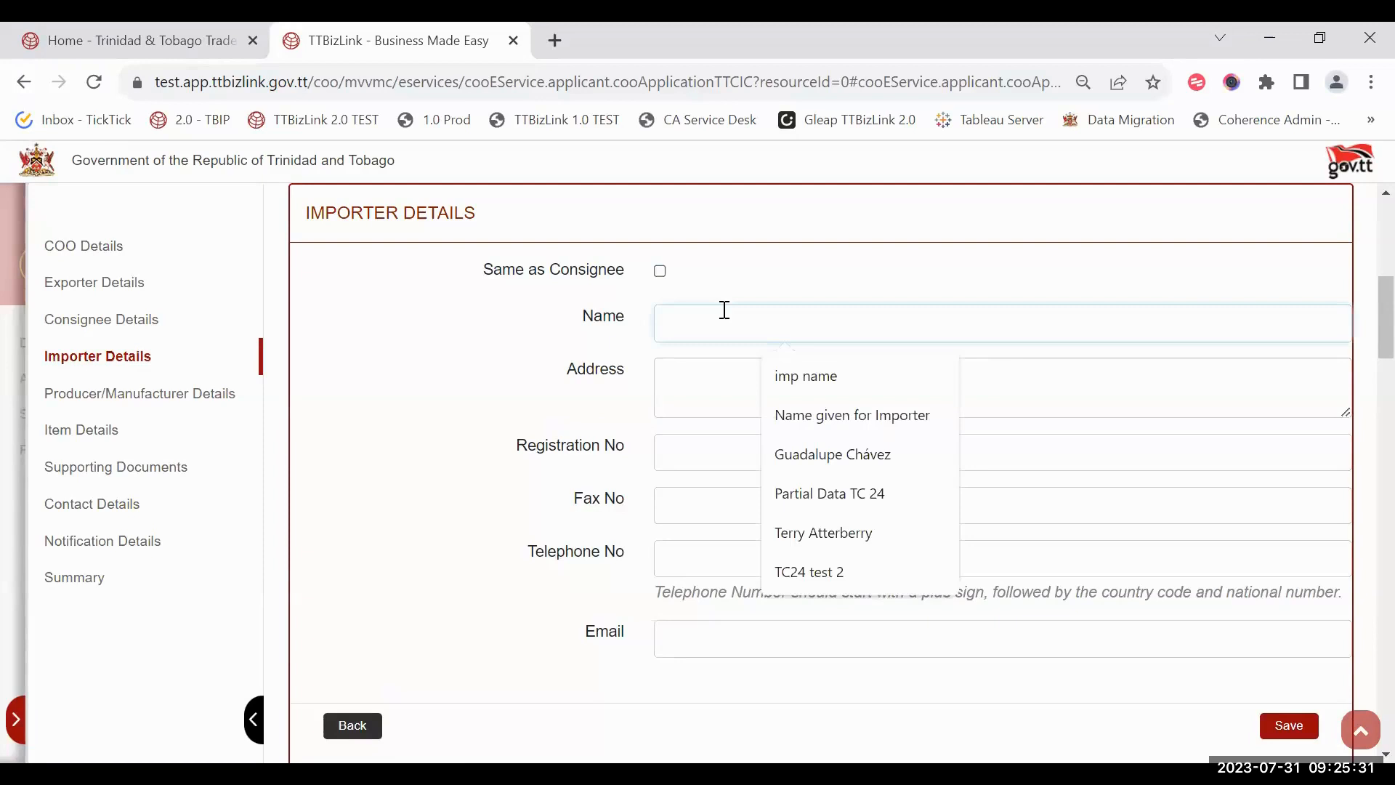
{"action": "type", "text": "Importer Name"}
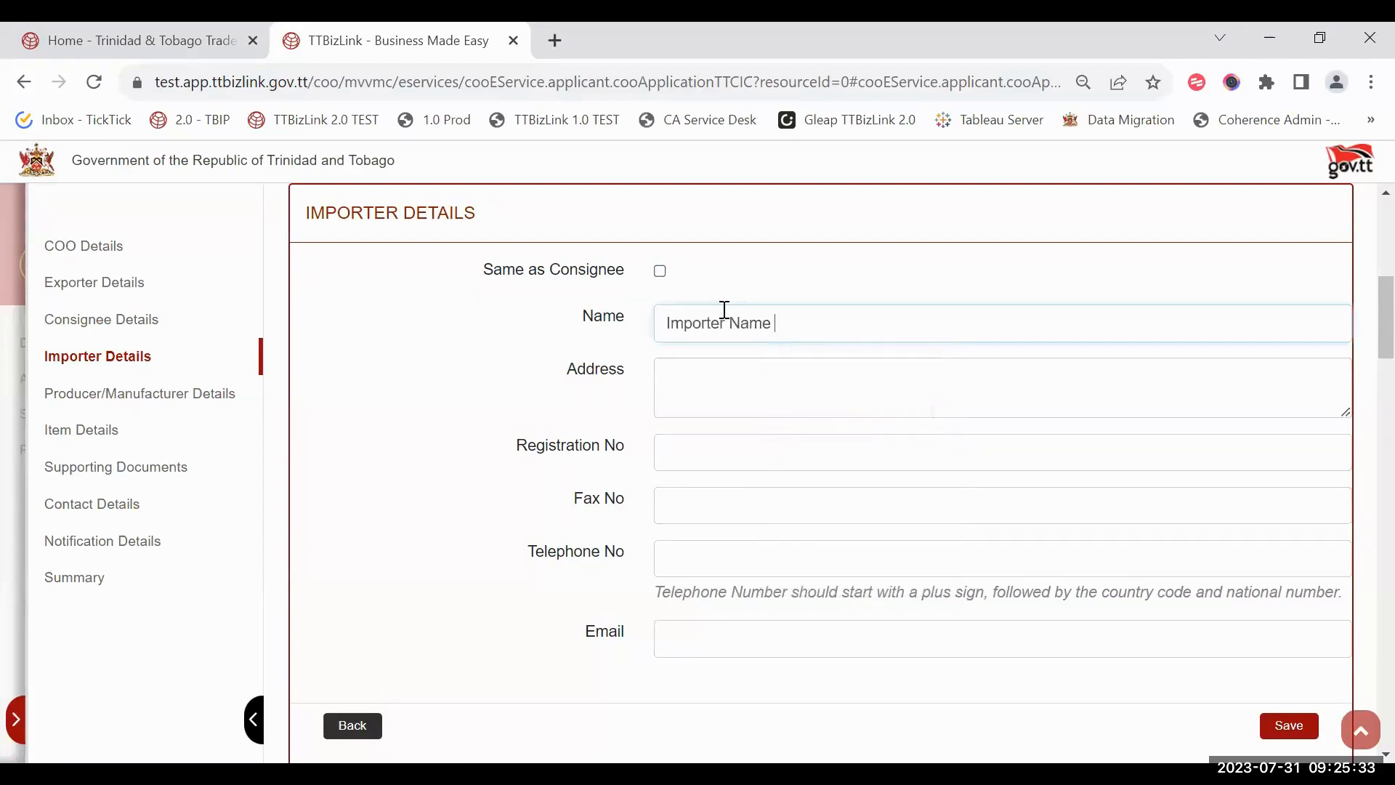
{"action": "left_click", "coordinate": [224, 396]}
Step: Mark the manufacturer as not in FTZ and enter vessel/flight number Vf12
{"action": "scroll", "coordinate": [572, 372], "scroll_direction": "down", "scroll_amount": 1}
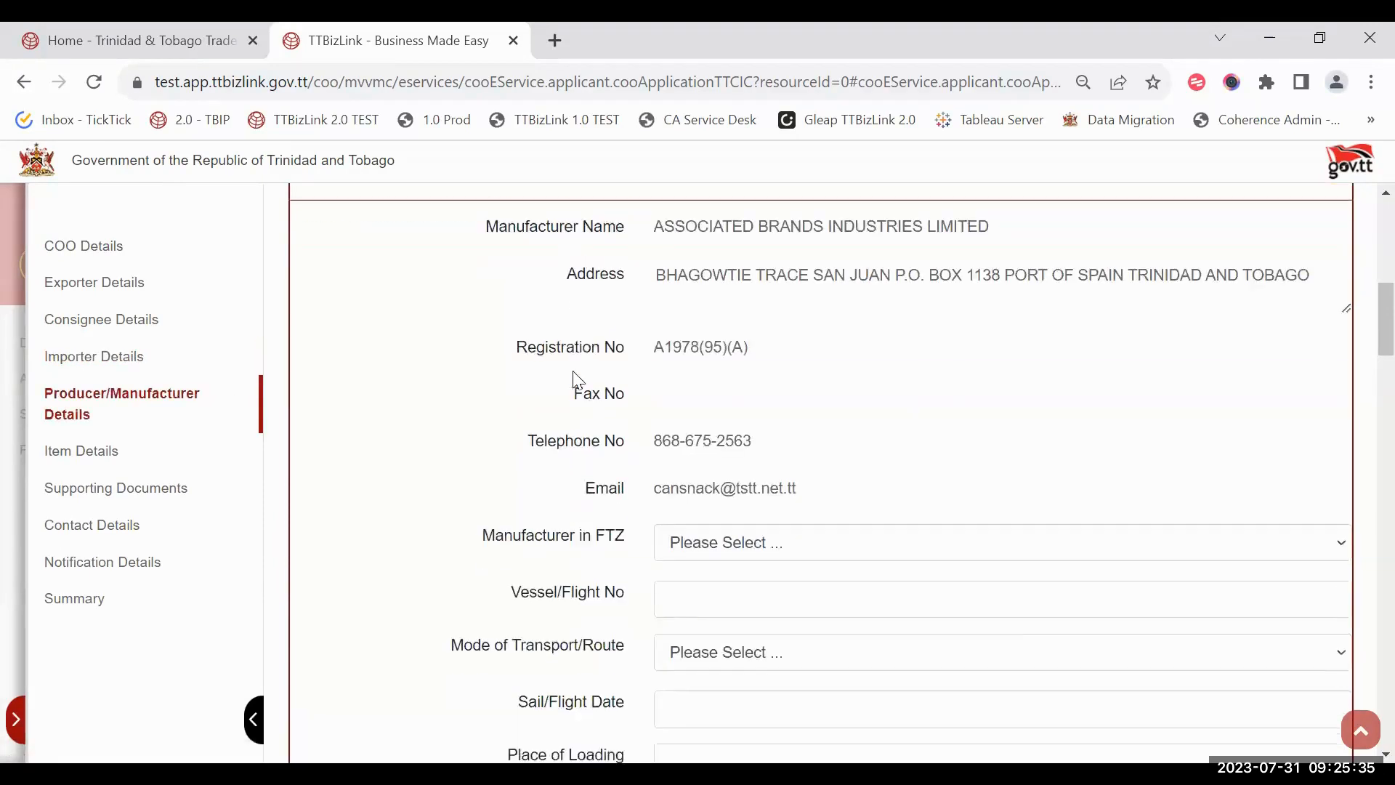
{"action": "scroll", "coordinate": [365, 363], "scroll_direction": "up", "scroll_amount": 1}
{"action": "scroll", "coordinate": [775, 292], "scroll_direction": "down", "scroll_amount": 1}
{"action": "scroll", "coordinate": [779, 301], "scroll_direction": "down", "scroll_amount": 2}
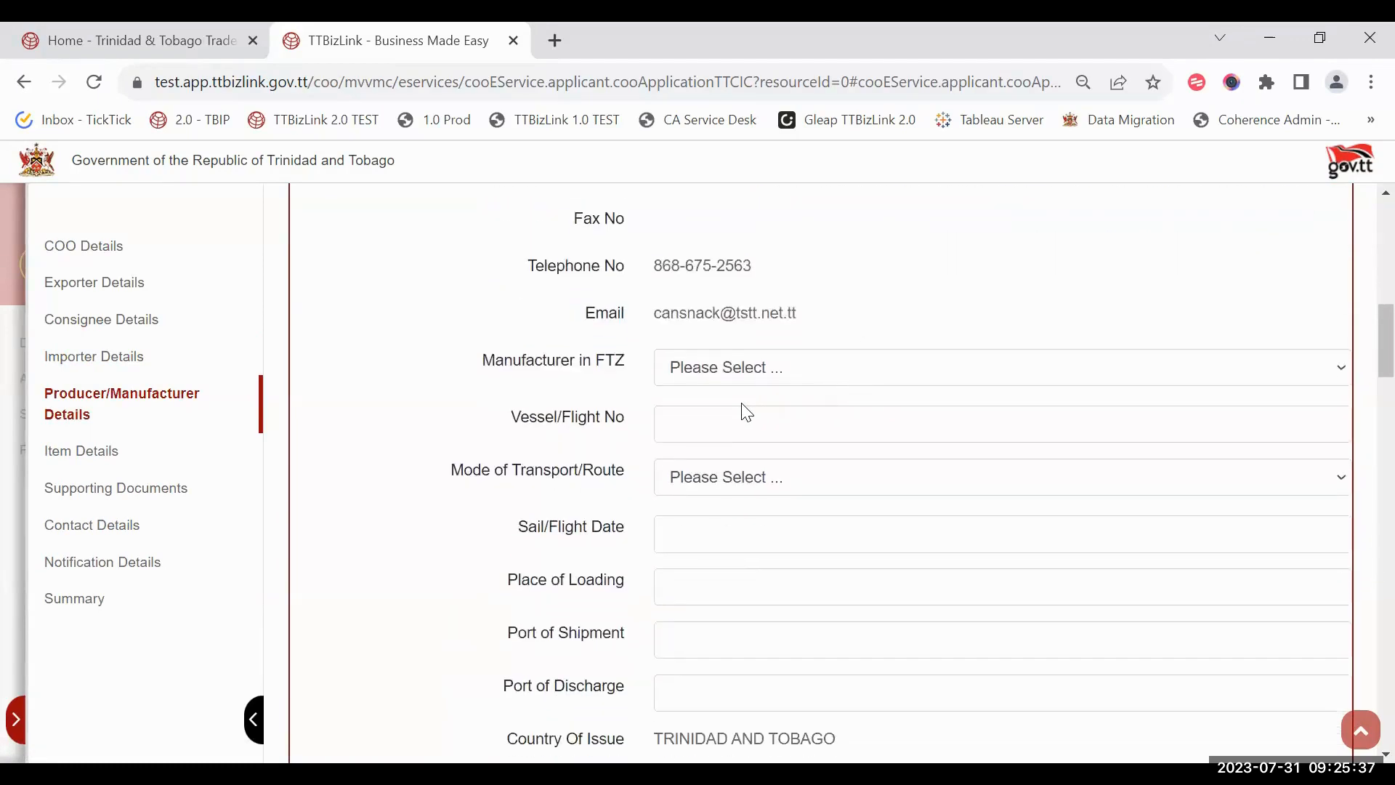
{"action": "scroll", "coordinate": [742, 408], "scroll_direction": "down", "scroll_amount": 1}
{"action": "scroll", "coordinate": [719, 363], "scroll_direction": "up", "scroll_amount": 1}
{"action": "scroll", "coordinate": [686, 309], "scroll_direction": "down", "scroll_amount": 2}
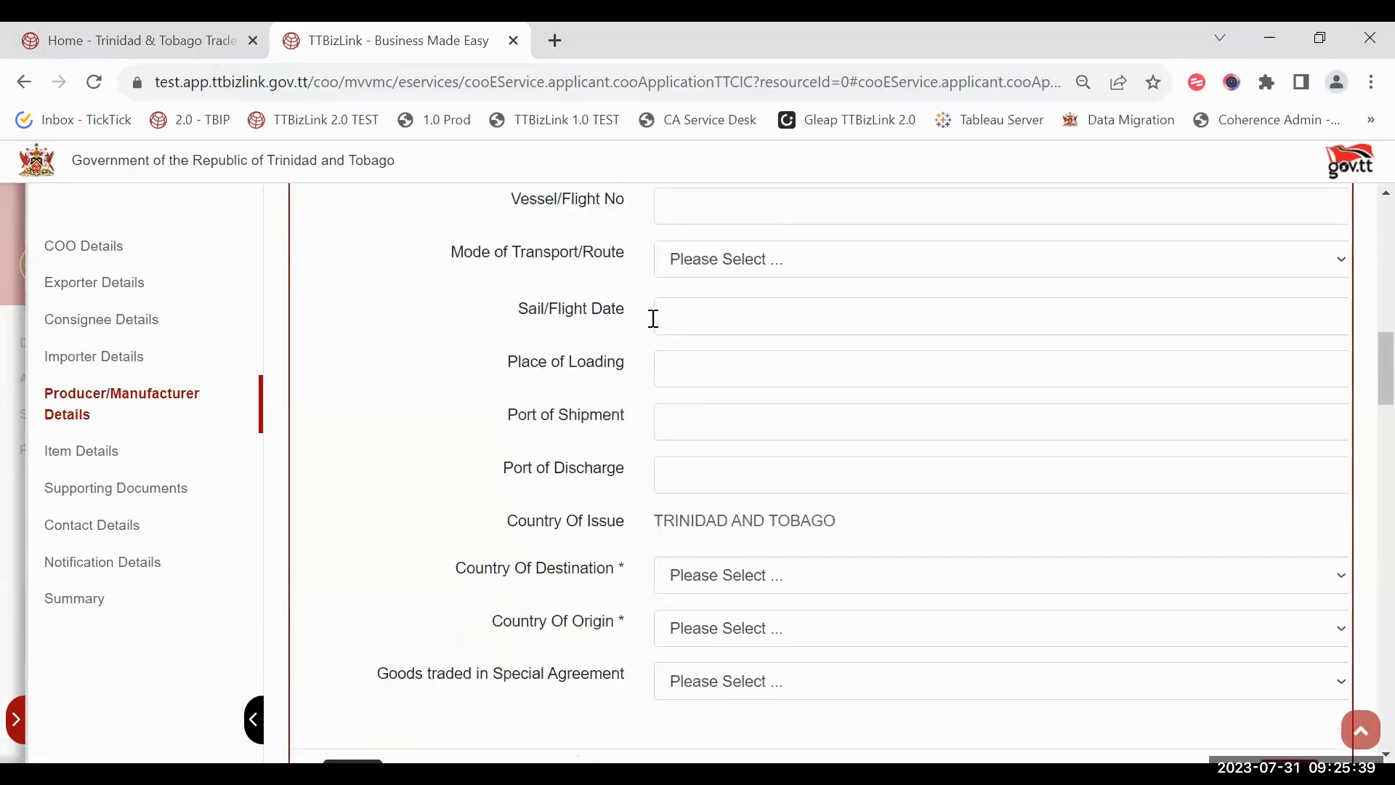
{"action": "scroll", "coordinate": [642, 283], "scroll_direction": "up", "scroll_amount": 1}
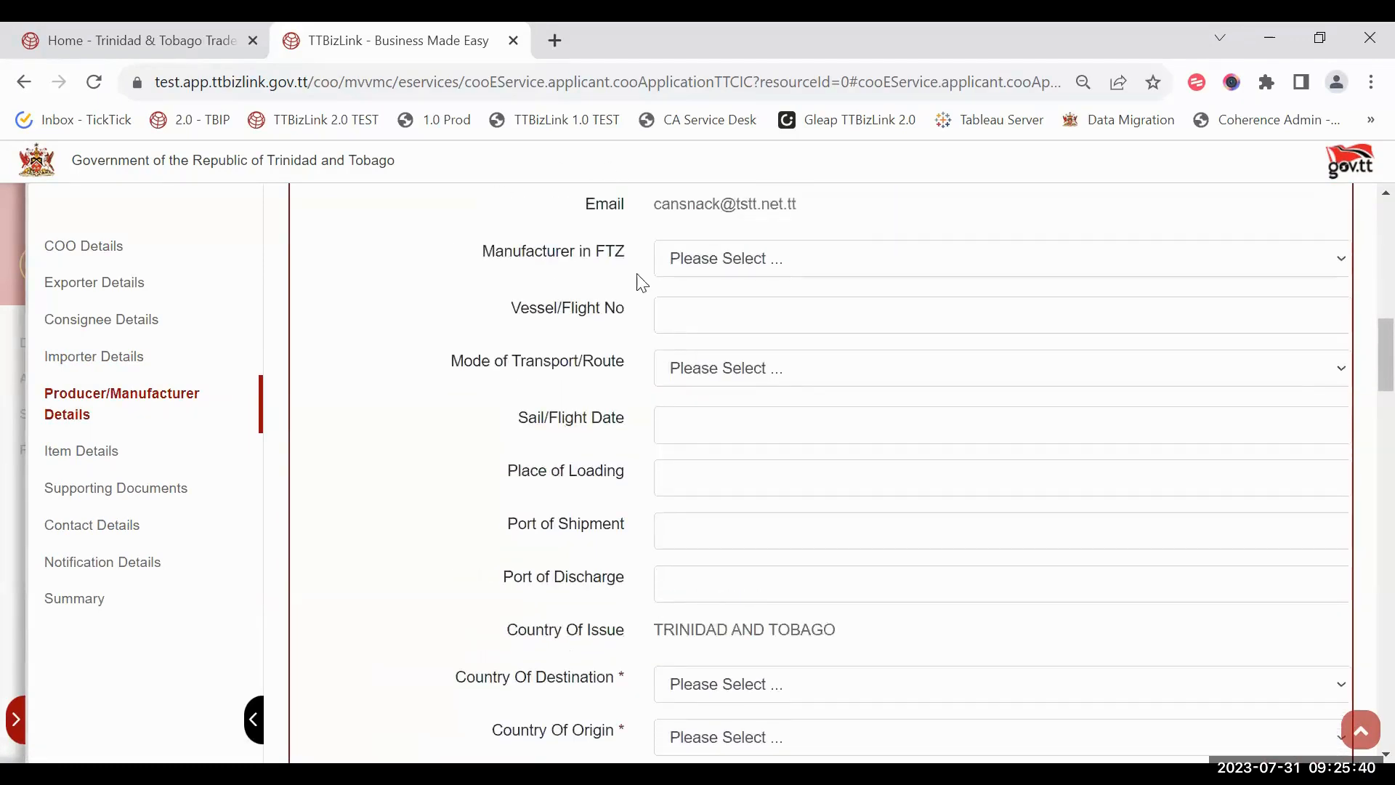
{"action": "left_click", "coordinate": [783, 263]}
{"action": "left_click", "coordinate": [765, 336]}
{"action": "left_click", "coordinate": [765, 337]}
{"action": "type", "text": "Vfq"}
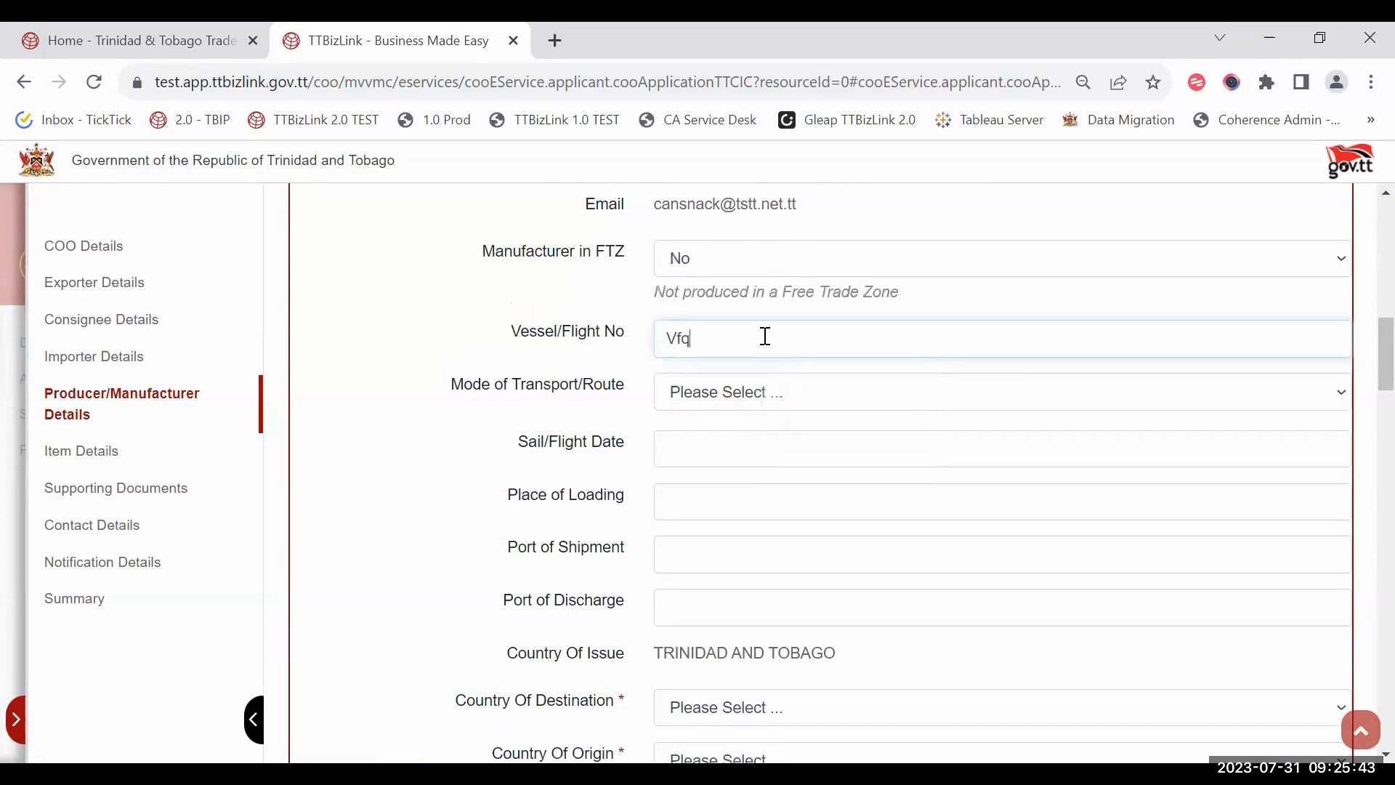
{"action": "key", "text": "BackSpace"}
{"action": "type", "text": "12"}
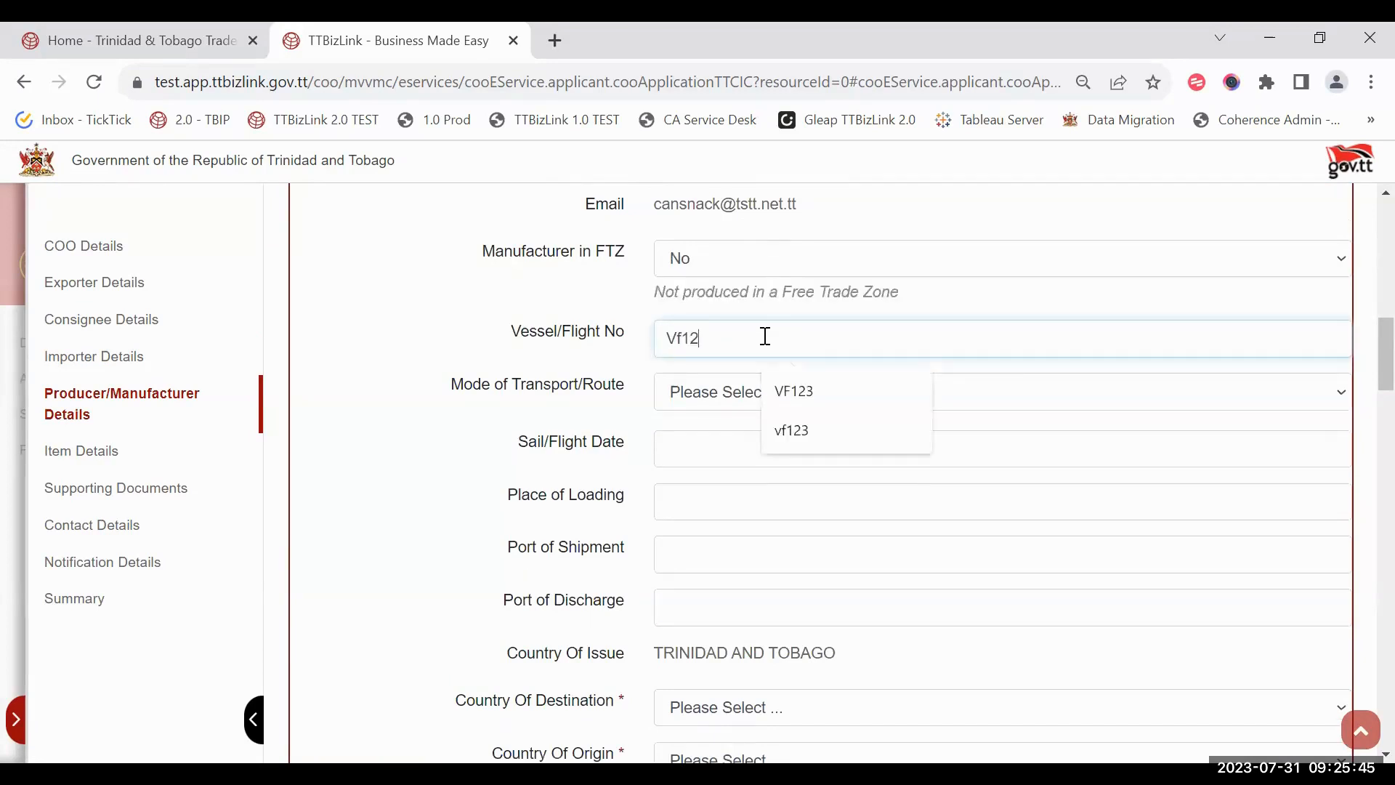
{"action": "left_click", "coordinate": [577, 441]}
Step: Set destination AUSTRALIA and origin BAHAMAS, then save the producer details
{"action": "scroll", "coordinate": [614, 485], "scroll_direction": "down", "scroll_amount": 1}
{"action": "scroll", "coordinate": [614, 485], "scroll_direction": "down", "scroll_amount": 1}
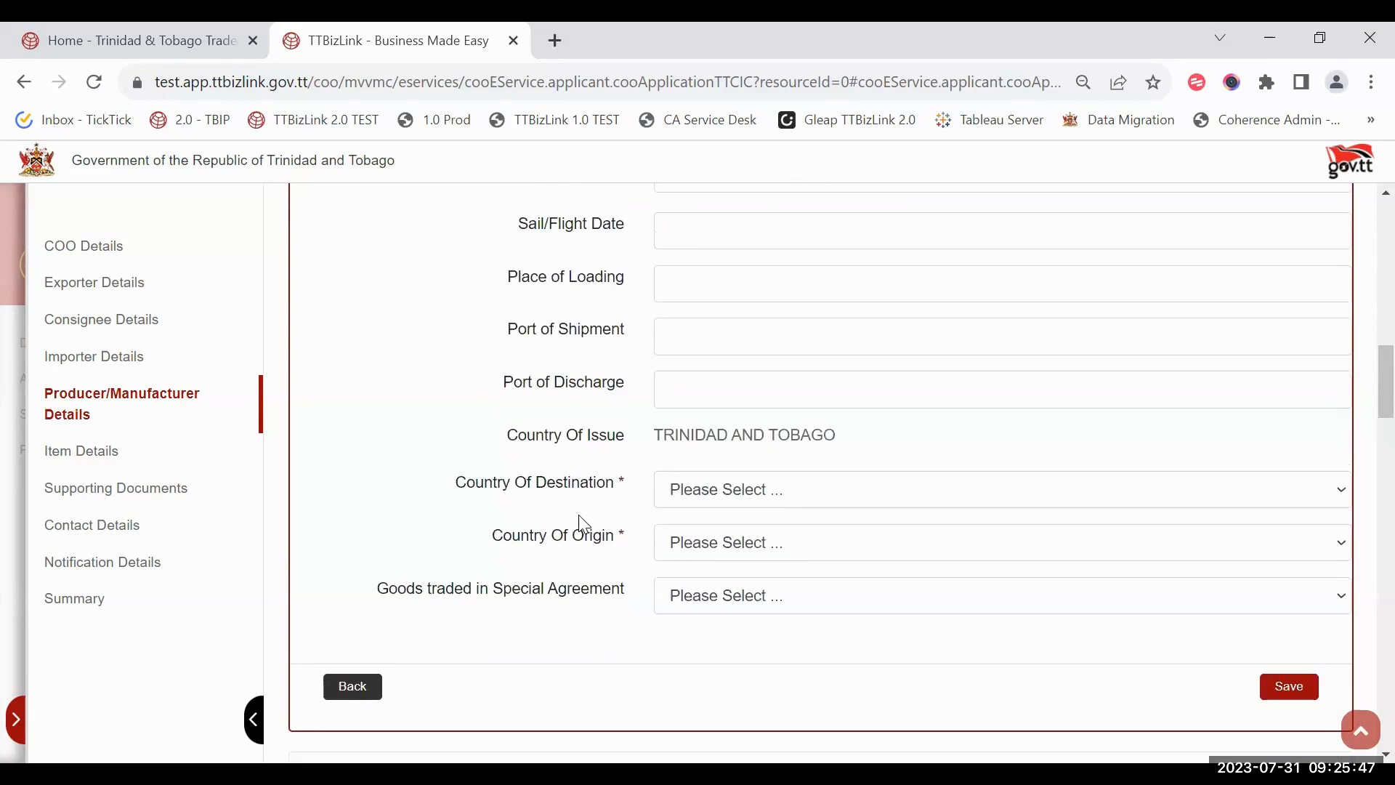
{"action": "left_click", "coordinate": [845, 506]}
{"action": "left_click", "coordinate": [734, 367]}
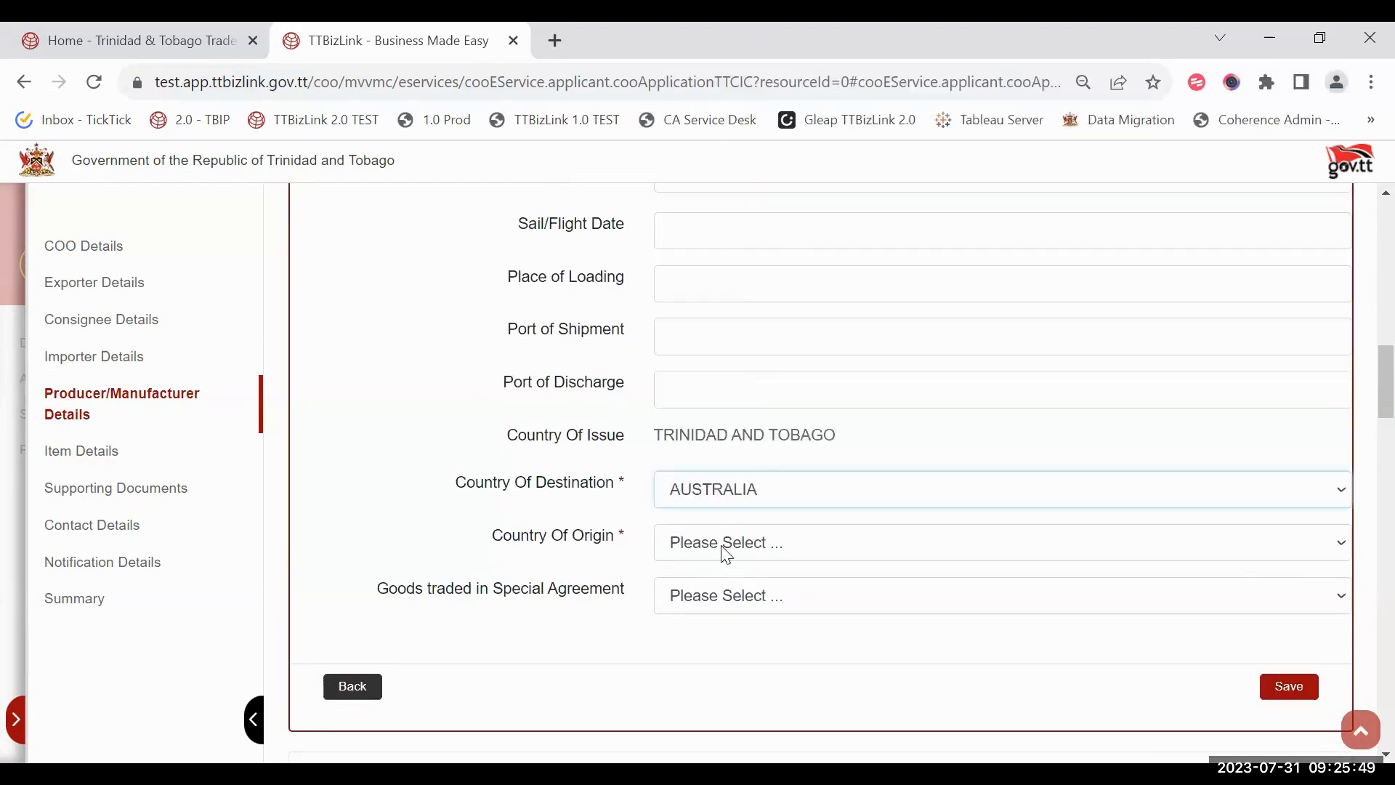
{"action": "left_click", "coordinate": [723, 549]}
{"action": "left_click", "coordinate": [727, 433]}
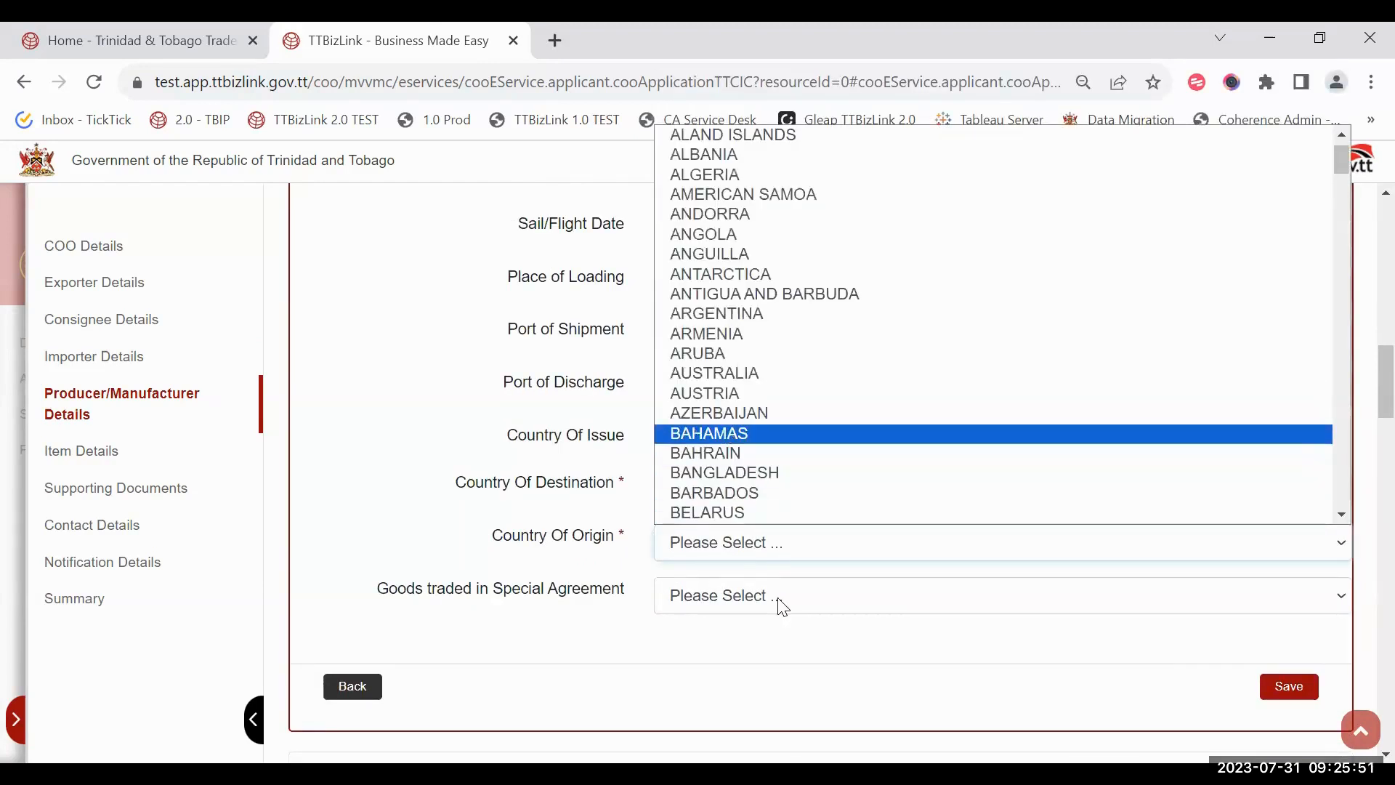
{"action": "scroll", "coordinate": [781, 607], "scroll_direction": "down", "scroll_amount": 1}
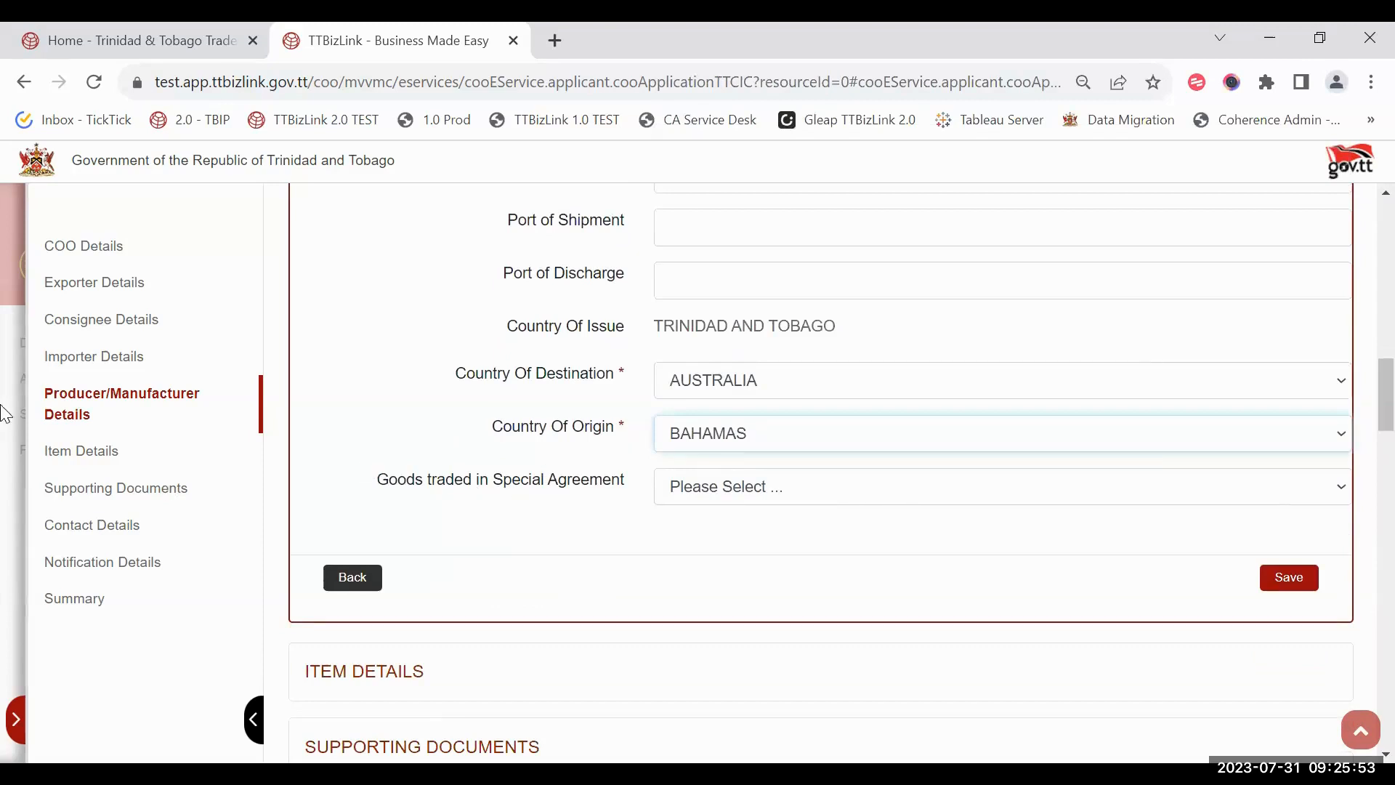
{"action": "left_click", "coordinate": [1280, 581]}
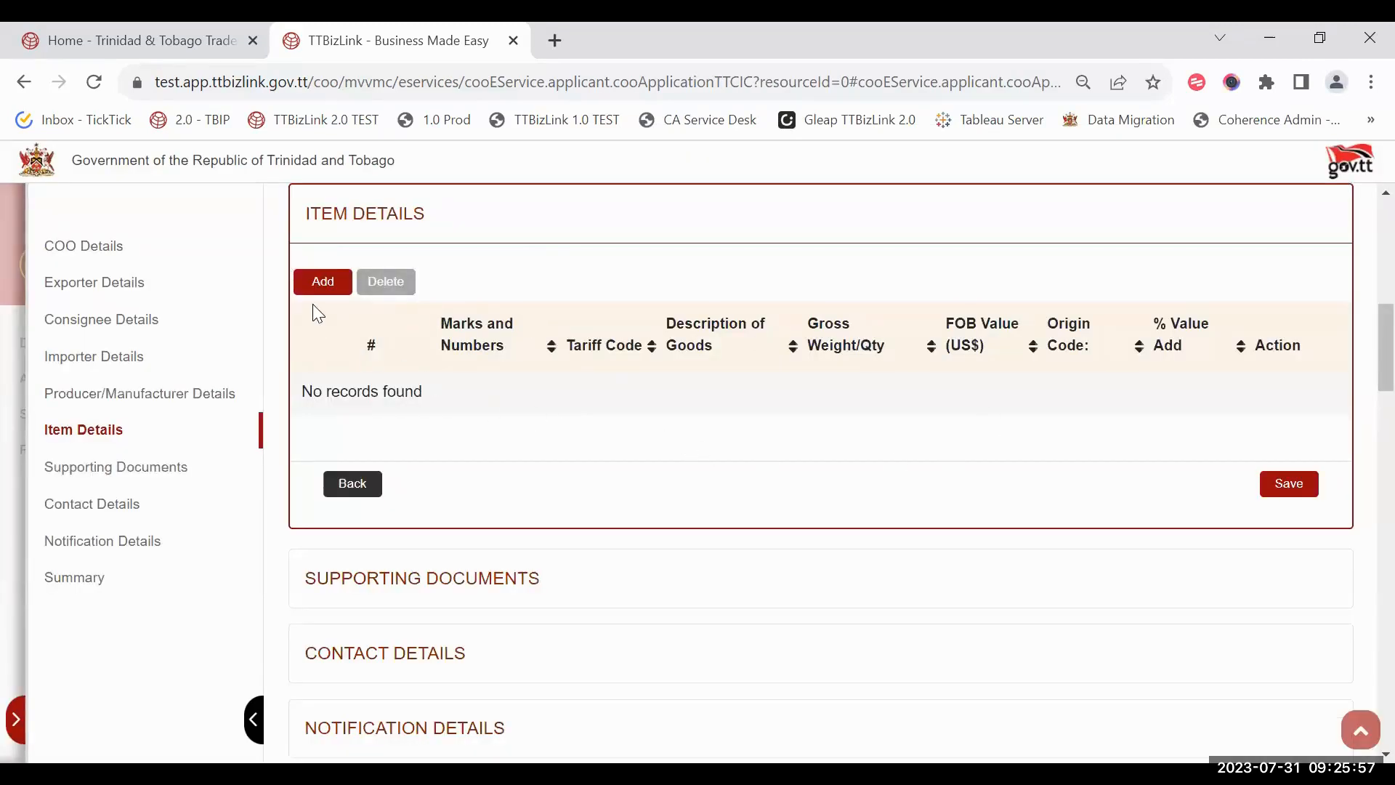
Step: Add item 1 with tariff code 2008.11.00 and the description 'Item 1 - printed desc'
{"action": "left_click", "coordinate": [319, 287]}
{"action": "left_click", "coordinate": [325, 286]}
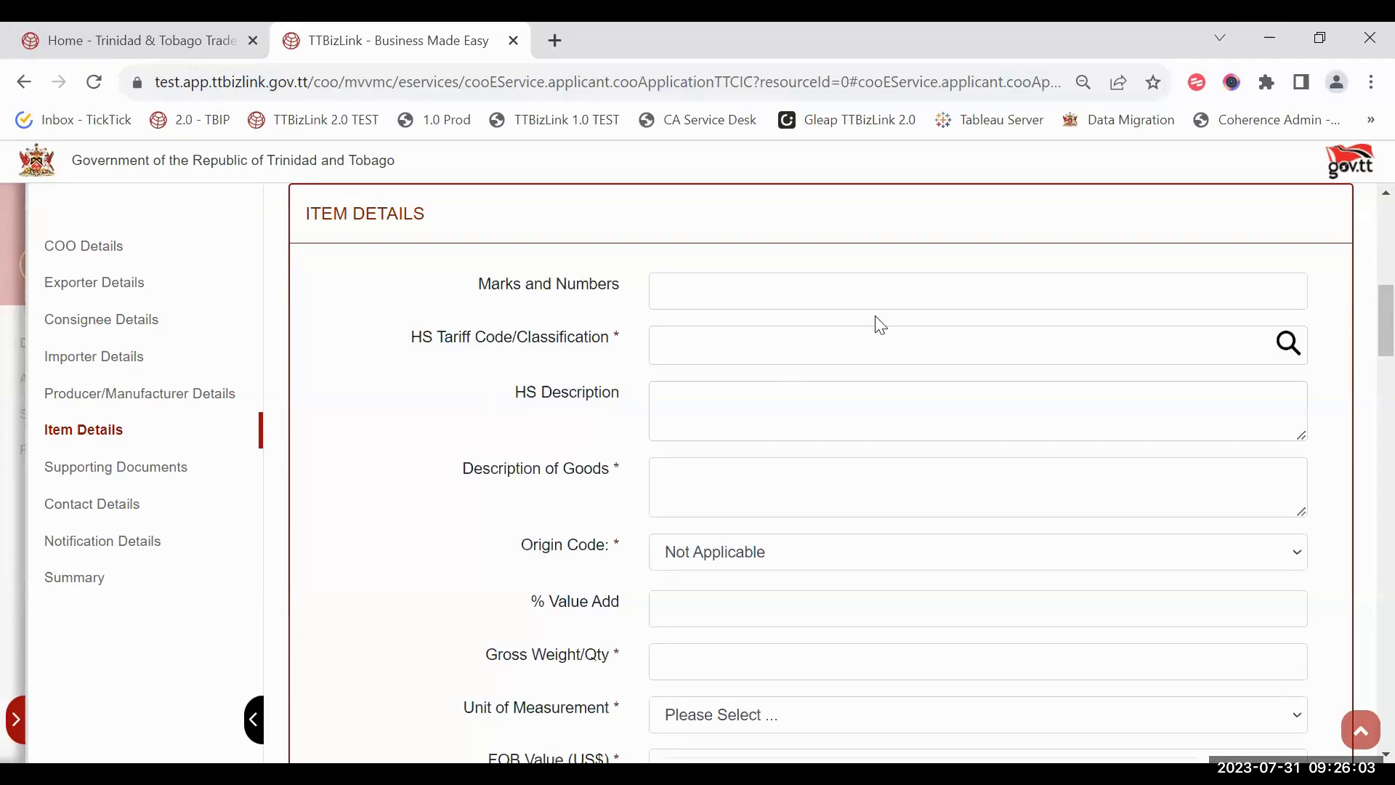
{"action": "left_click", "coordinate": [1300, 355]}
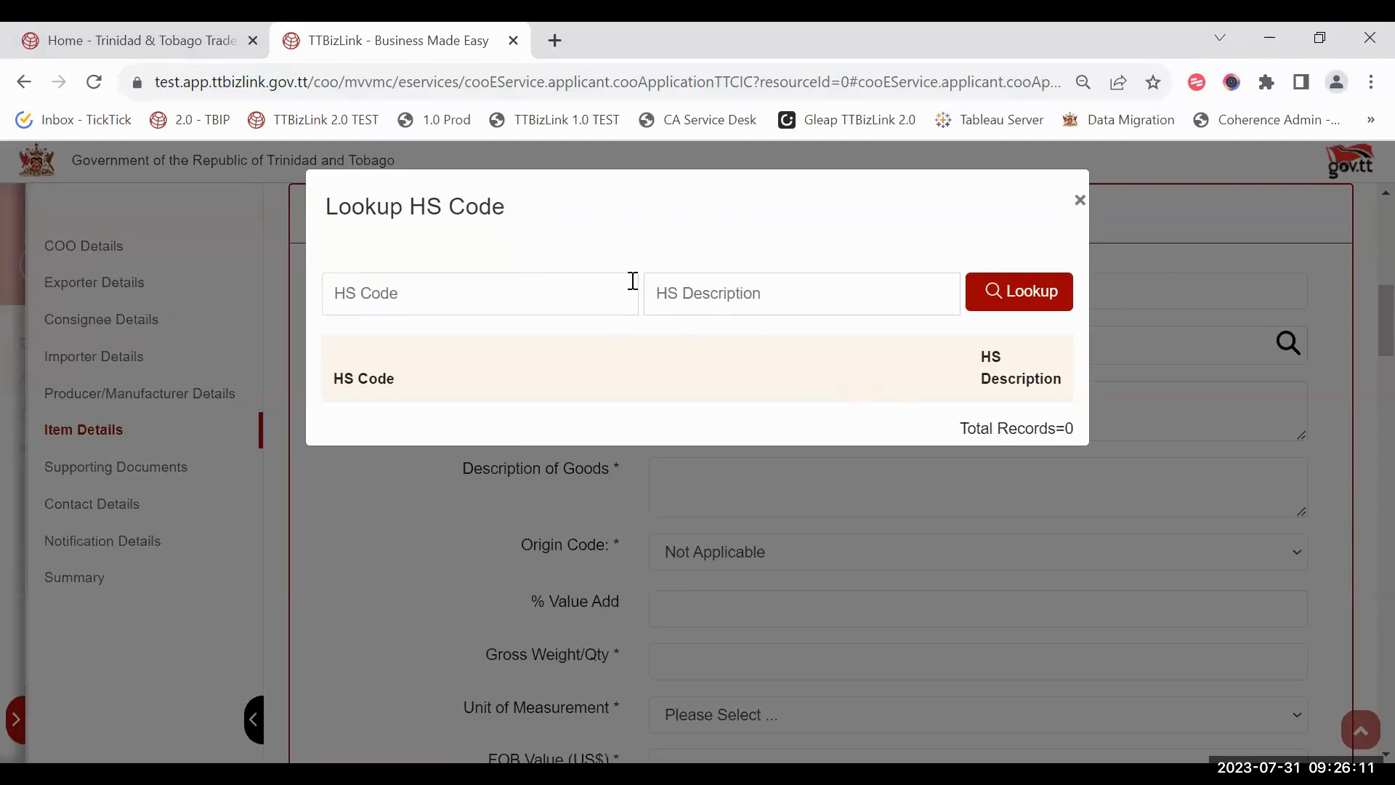
{"action": "left_click", "coordinate": [995, 314]}
{"action": "left_click", "coordinate": [467, 445]}
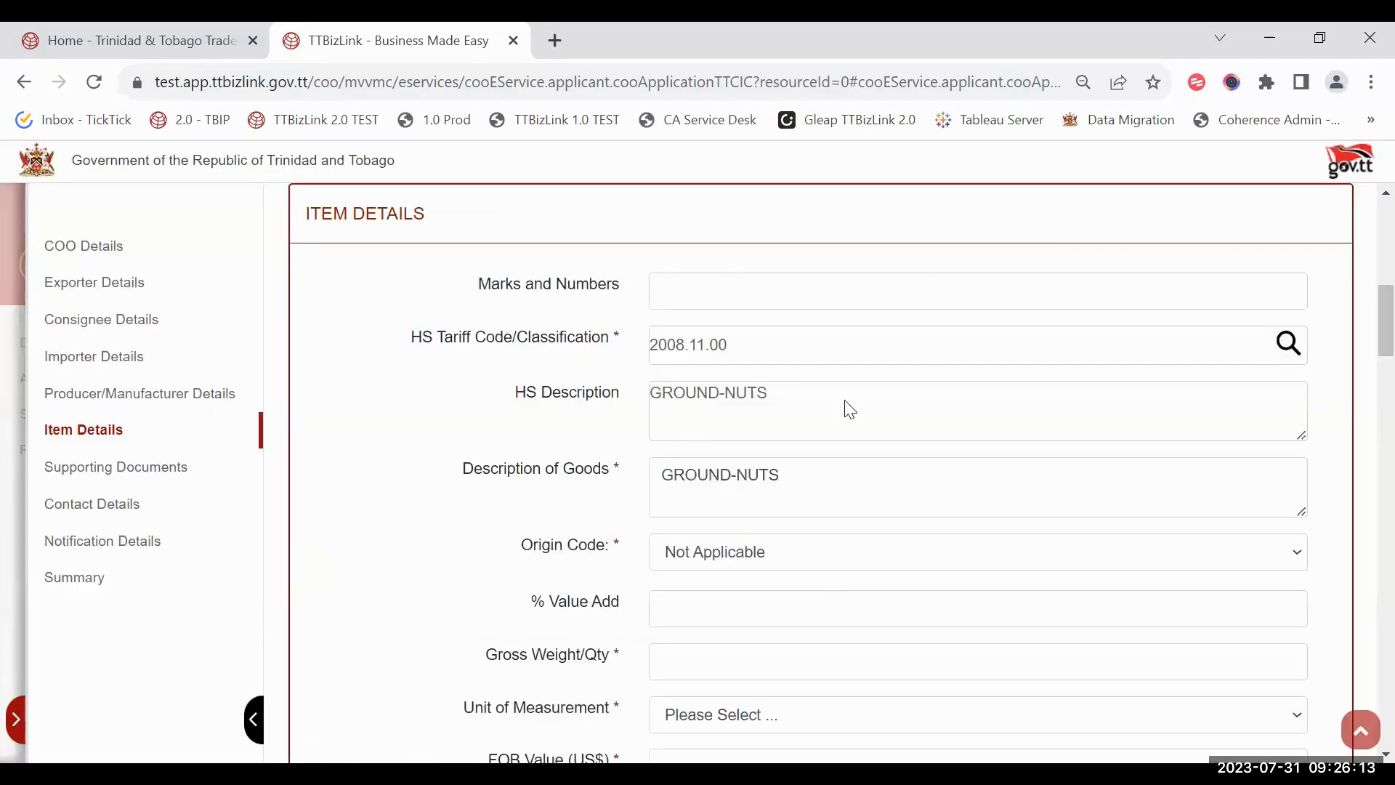
{"action": "scroll", "coordinate": [869, 489], "scroll_direction": "down", "scroll_amount": 1}
{"action": "left_click_drag", "start_coordinate": [828, 385], "coordinate": [395, 308]}
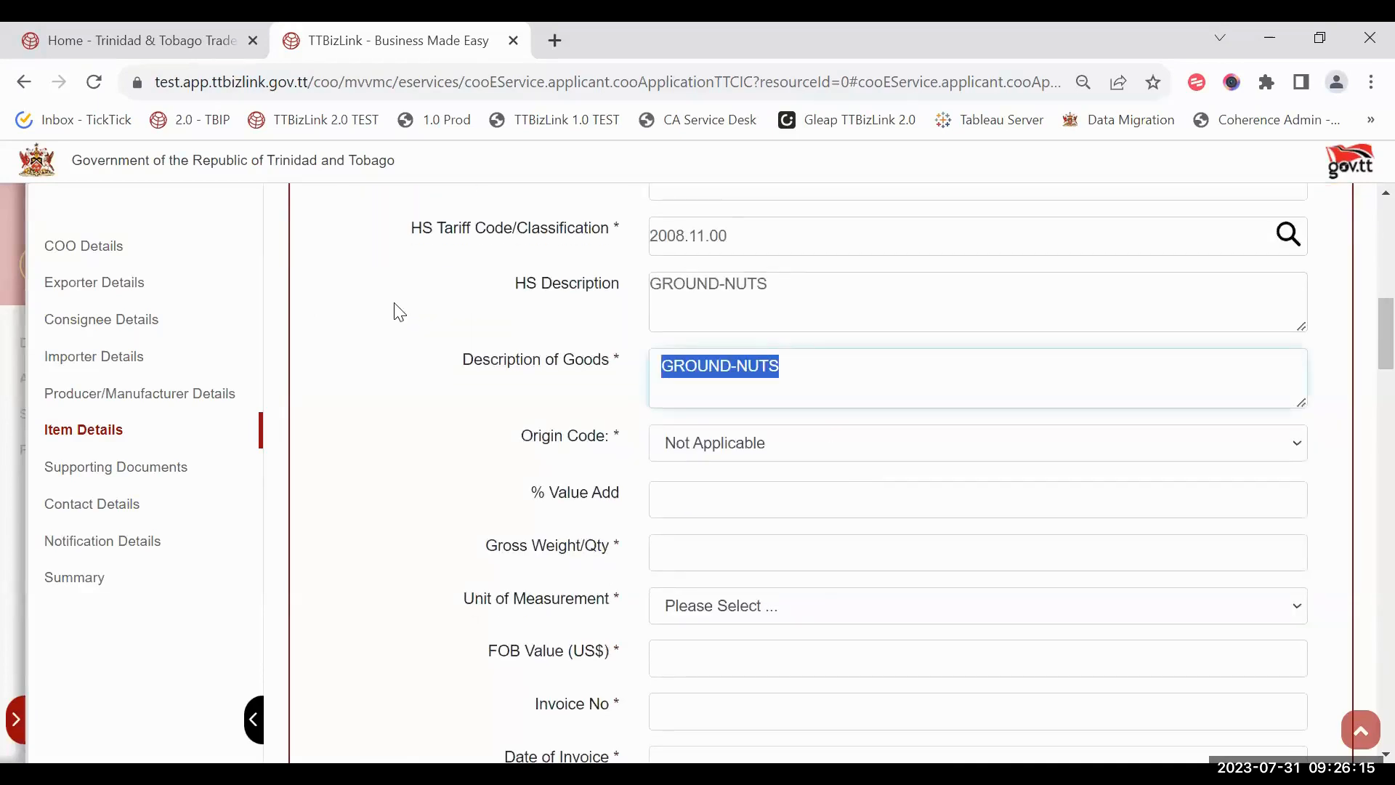
{"action": "key", "text": "BackSpace"}
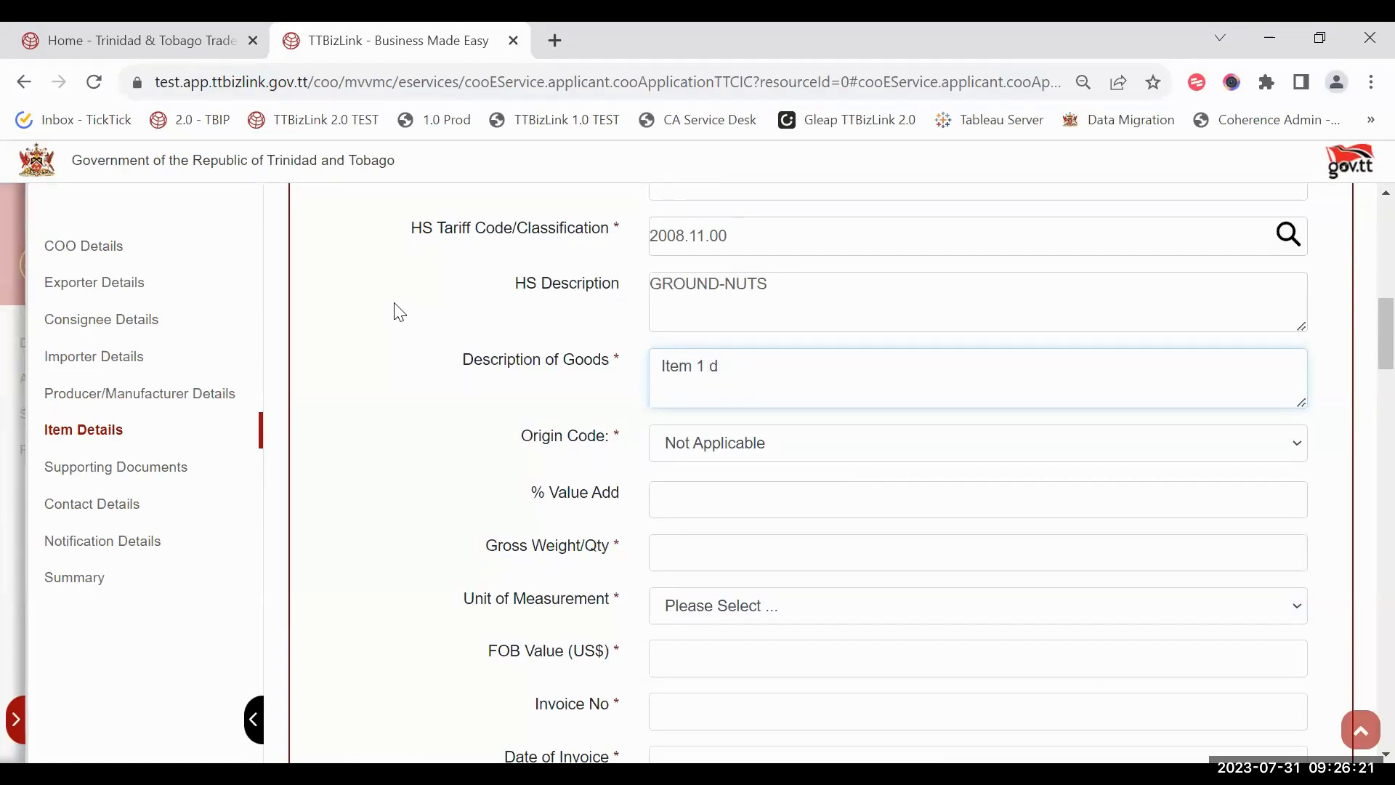
{"action": "type", "text": "Item 1 - printed description."}
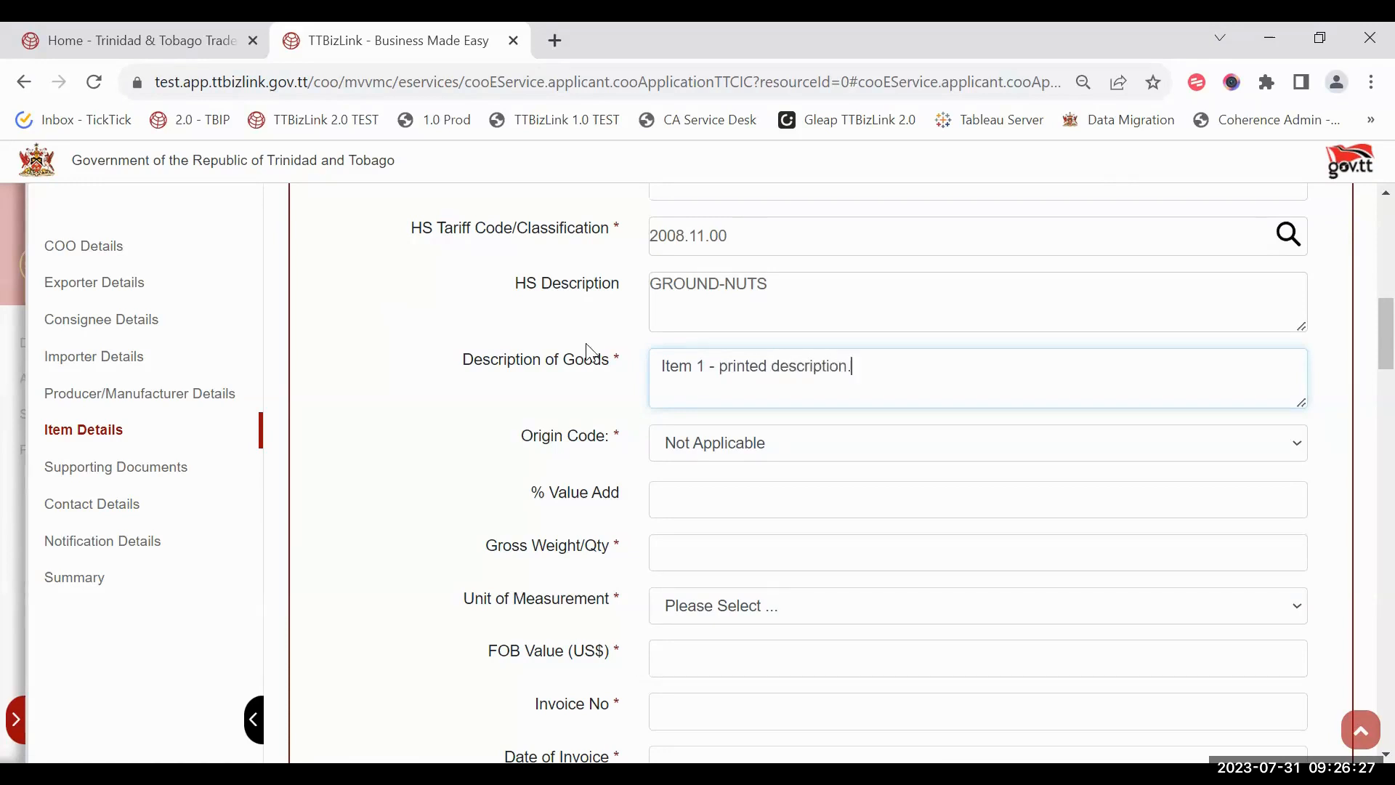
{"action": "scroll", "coordinate": [590, 354], "scroll_direction": "down", "scroll_amount": 3}
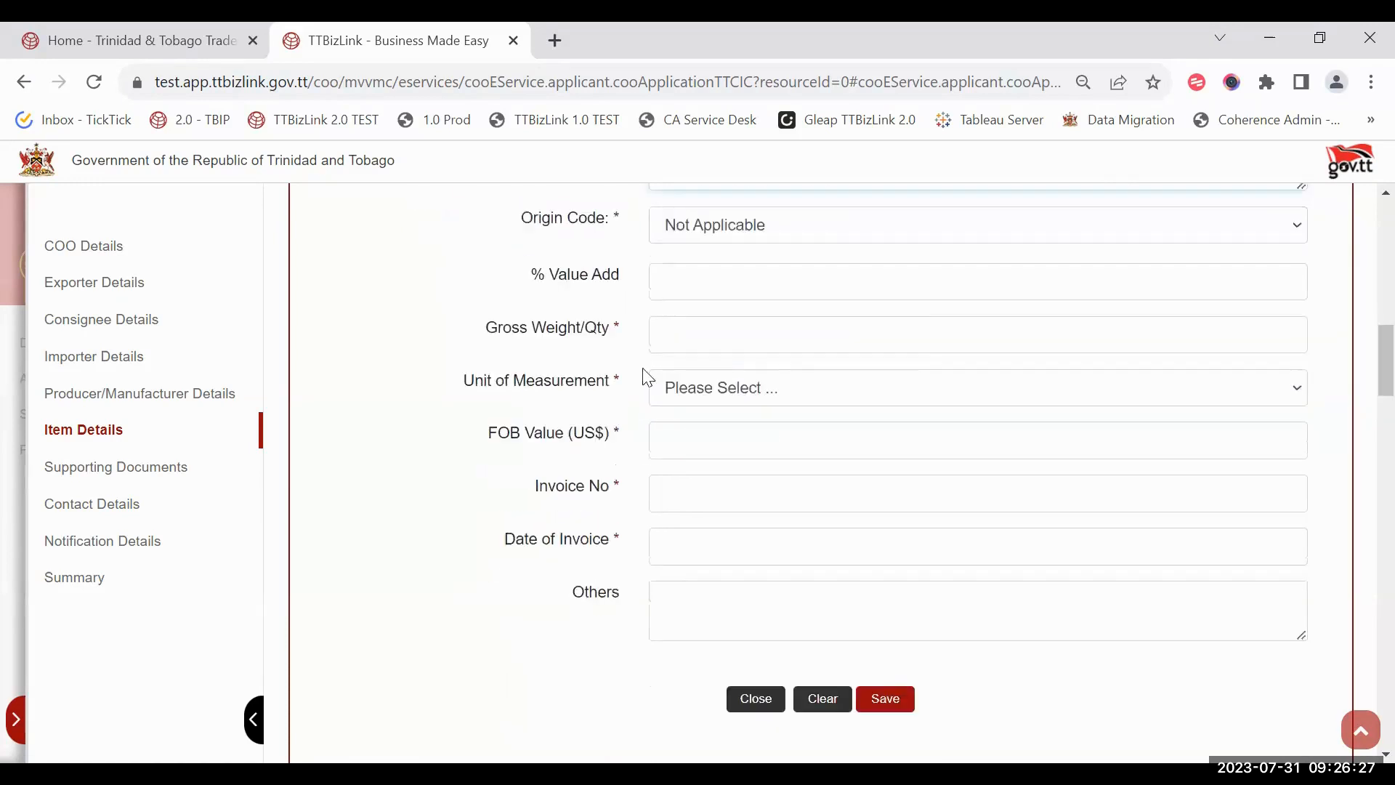
Step: Give item 1 a 12% value add, gross weight 123 and unit Bag
{"action": "left_click", "coordinate": [682, 291]}
{"action": "type", "text": "12"}
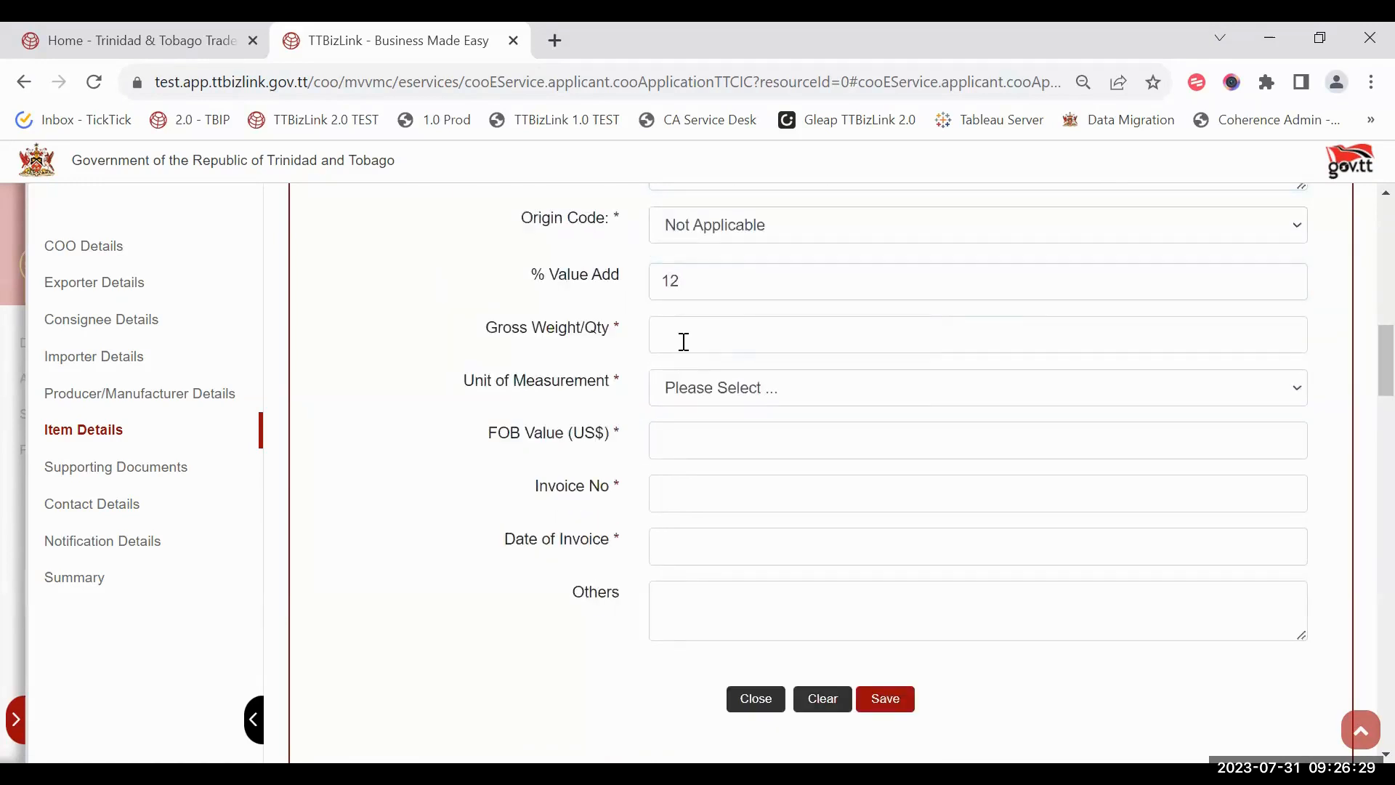
{"action": "left_click", "coordinate": [681, 341]}
{"action": "type", "text": "123"}
{"action": "left_click", "coordinate": [703, 461]}
{"action": "left_click", "coordinate": [696, 444]}
{"action": "left_click", "coordinate": [459, 369]}
Step: Enter FOB US$123, invoice number 123 and invoice date 05/07/2023, then save item 1
{"action": "left_click", "coordinate": [709, 441]}
{"action": "type", "text": "123"}
{"action": "left_click", "coordinate": [698, 493]}
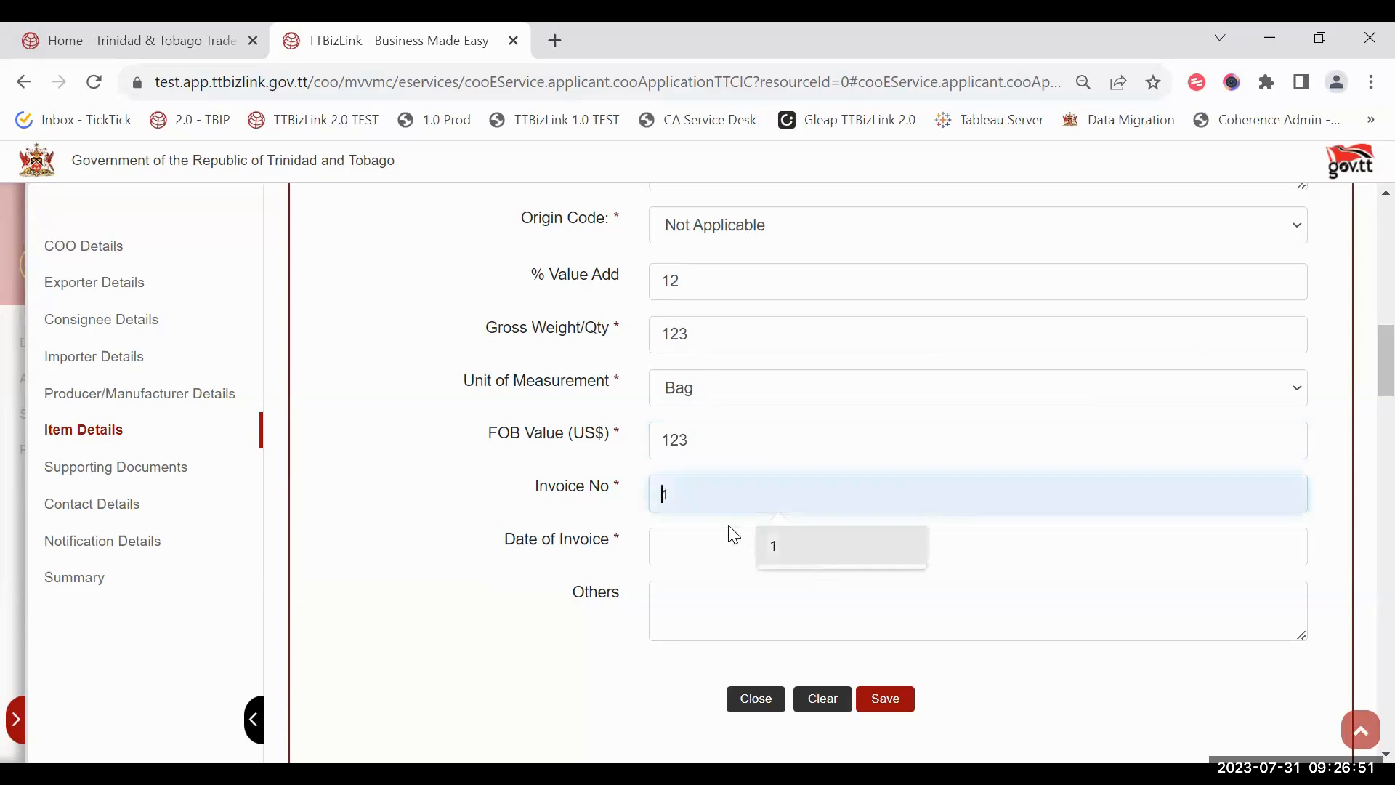
{"action": "type", "text": "123"}
{"action": "left_click", "coordinate": [666, 538]}
{"action": "left_click", "coordinate": [802, 422]}
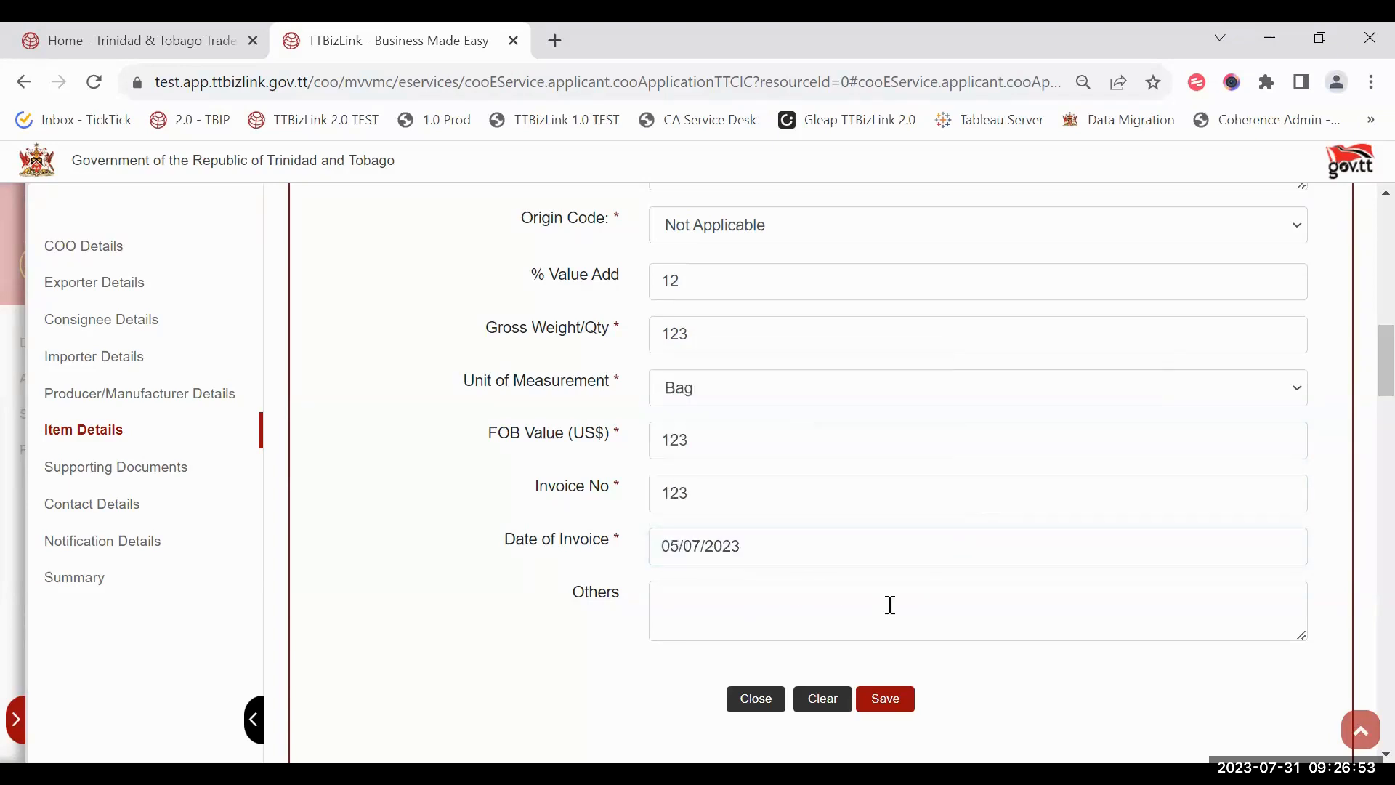
{"action": "scroll", "coordinate": [887, 604], "scroll_direction": "down", "scroll_amount": 2}
{"action": "left_click", "coordinate": [887, 592]}
{"action": "scroll", "coordinate": [741, 459], "scroll_direction": "up", "scroll_amount": 1}
{"action": "scroll", "coordinate": [877, 536], "scroll_direction": "down", "scroll_amount": 2}
{"action": "left_click", "coordinate": [883, 488]}
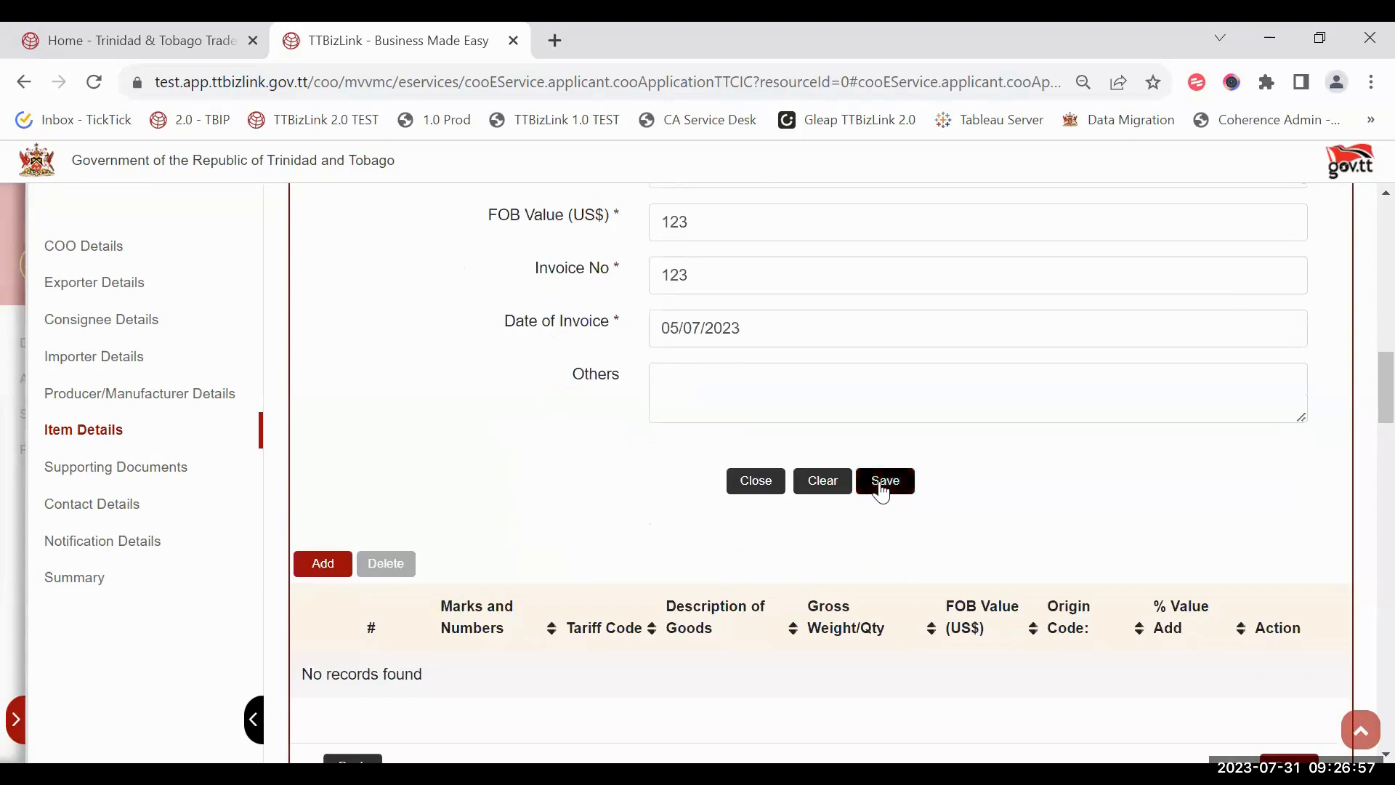
{"action": "scroll", "coordinate": [868, 568], "scroll_direction": "down", "scroll_amount": 1}
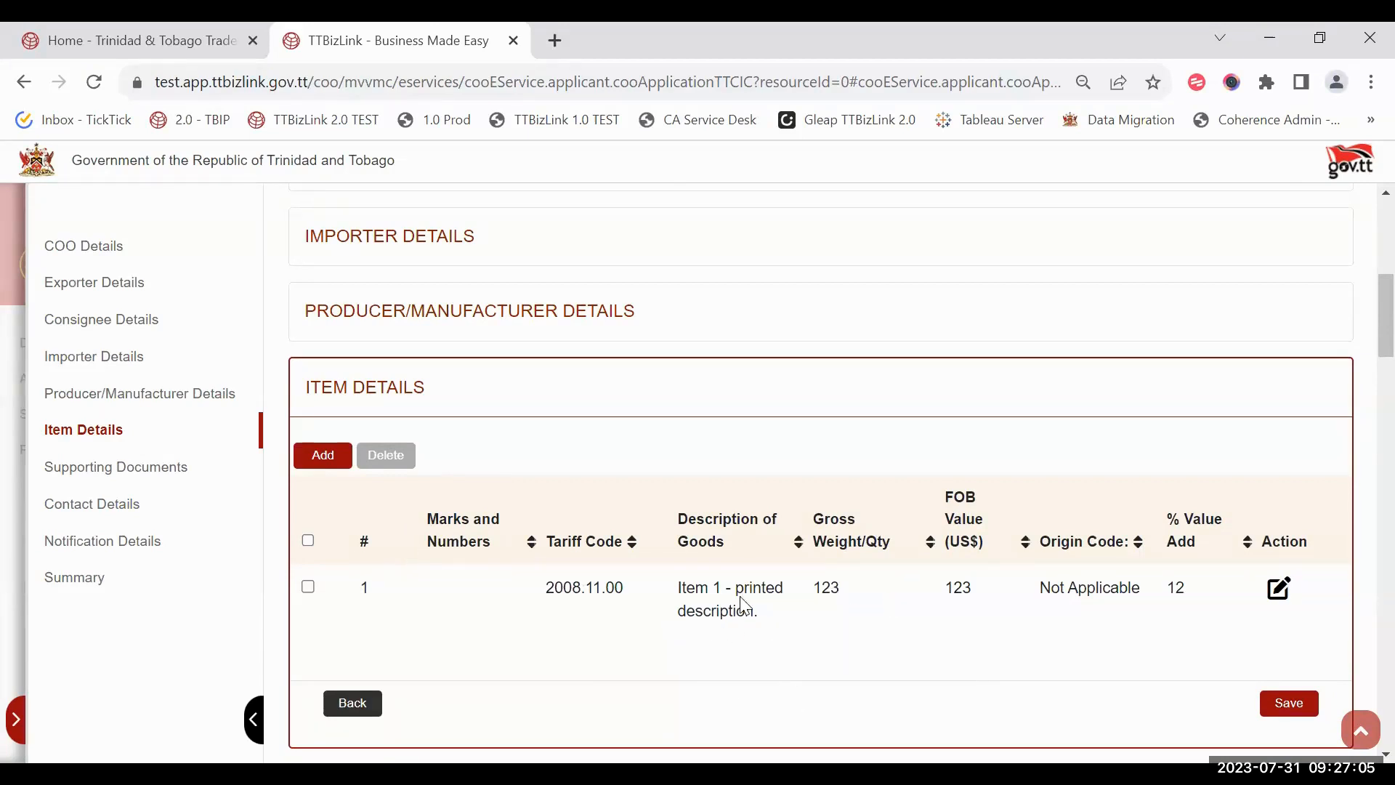
Step: Change item 1's % Value Add to 10 and update it
{"action": "left_click", "coordinate": [1281, 605]}
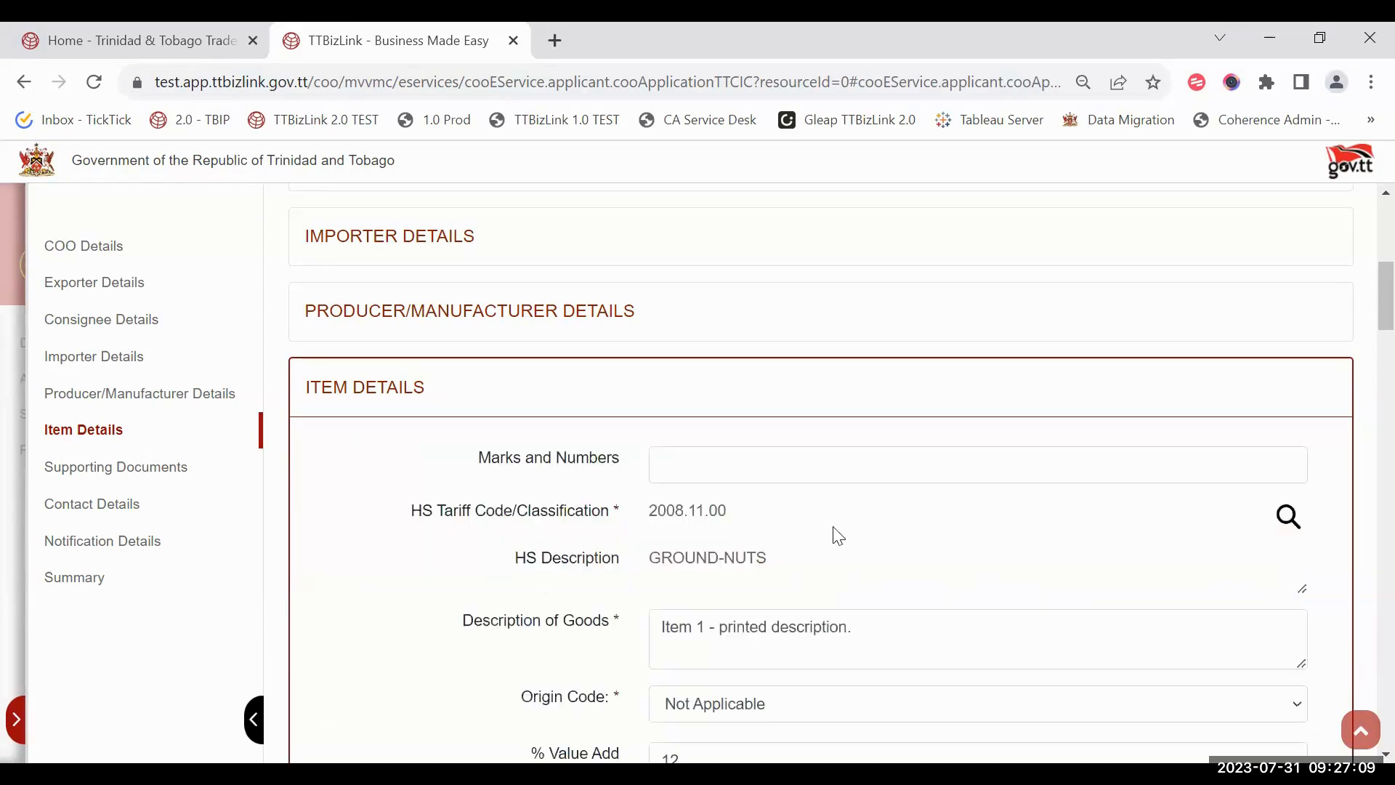
{"action": "scroll", "coordinate": [839, 536], "scroll_direction": "down", "scroll_amount": 4}
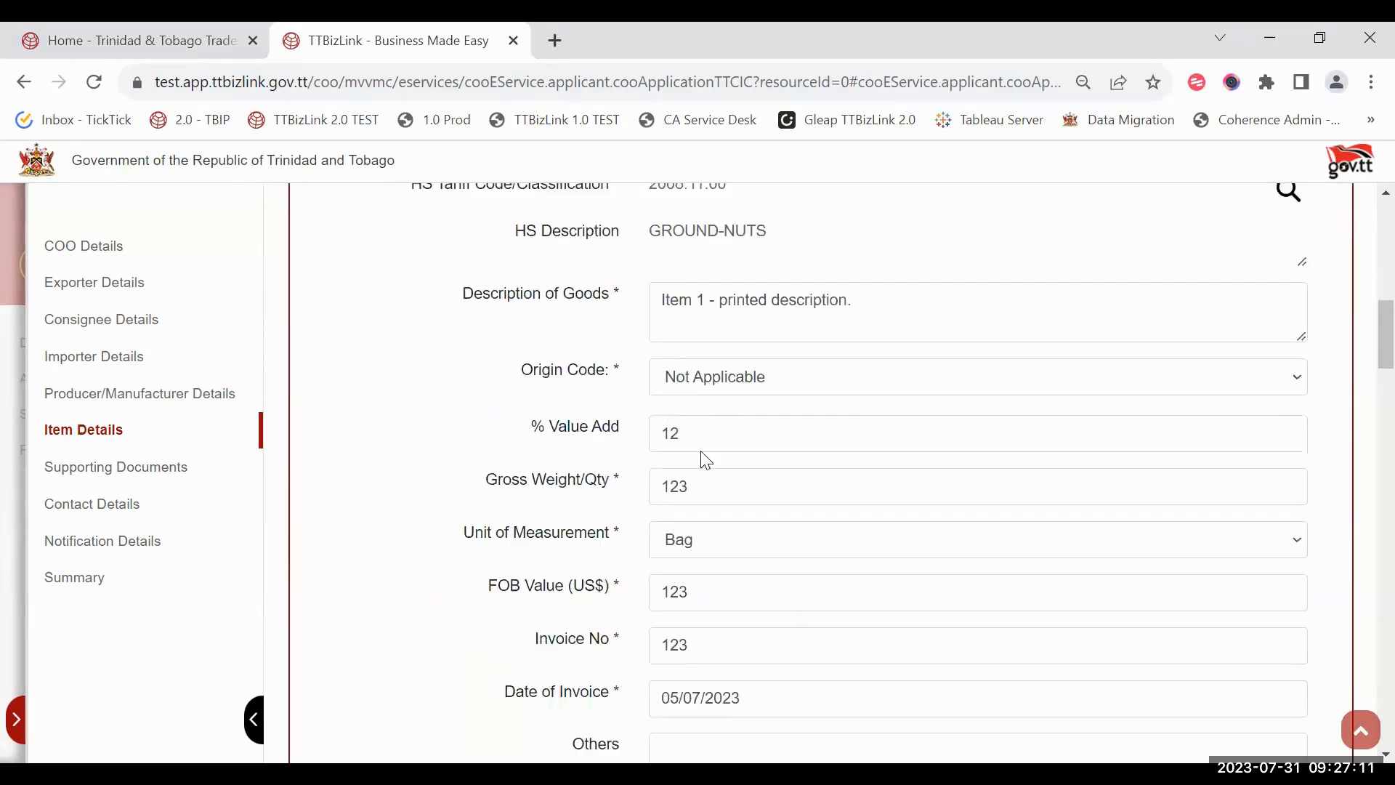
{"action": "left_click", "coordinate": [697, 430]}
{"action": "type", "text": "0"}
{"action": "scroll", "coordinate": [698, 431], "scroll_direction": "down", "scroll_amount": 5}
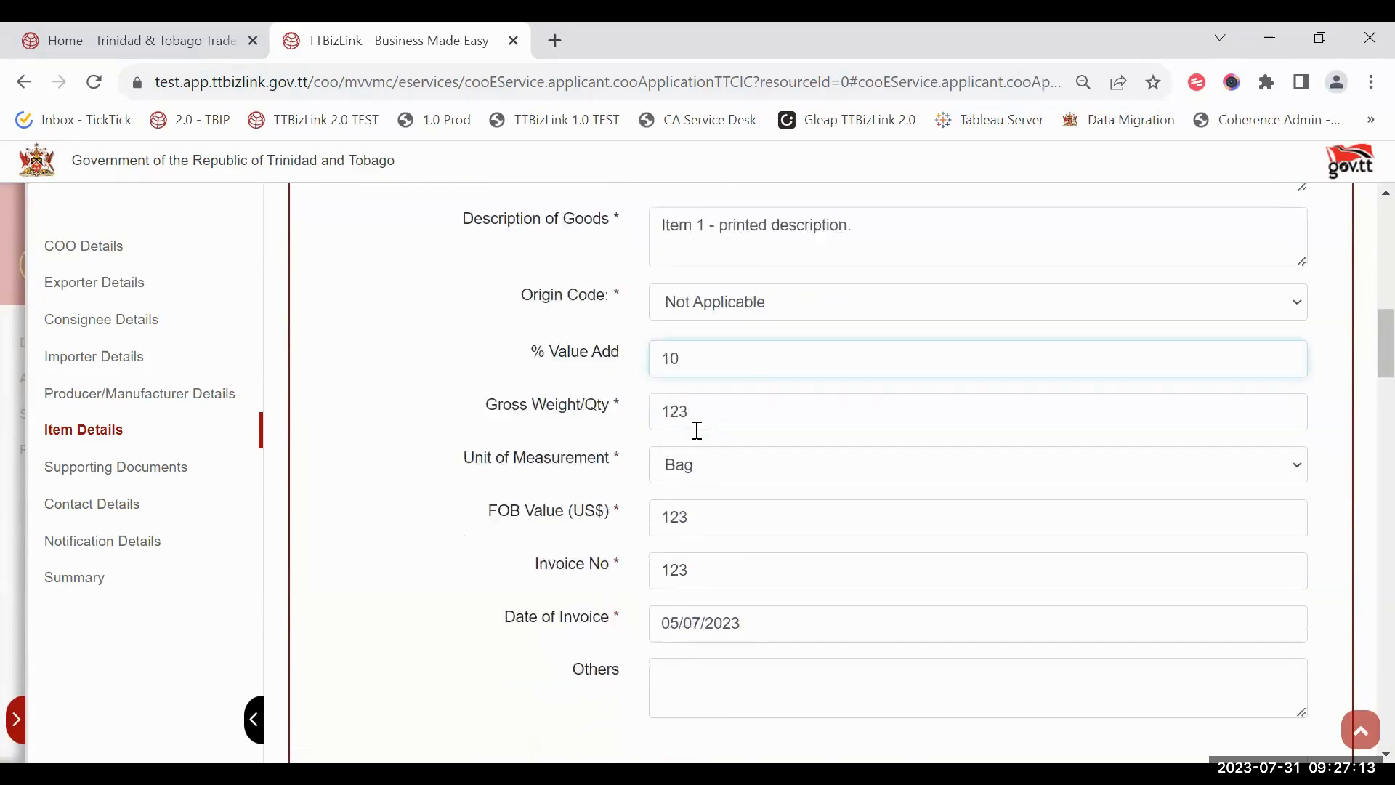
{"action": "left_click", "coordinate": [874, 554]}
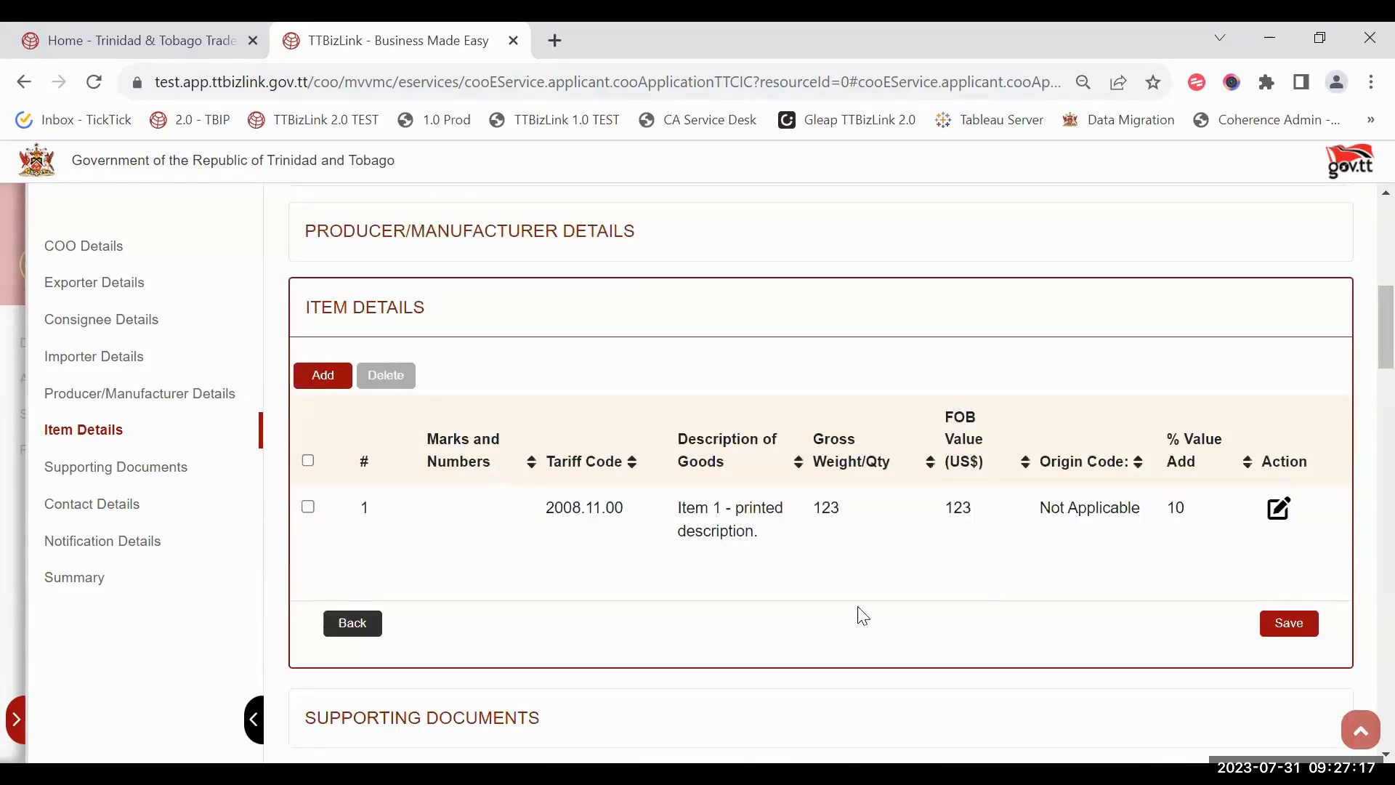
Step: Add a second item with tariff code 2008.19.90 and the description 'item 2'
{"action": "left_click", "coordinate": [325, 391]}
{"action": "left_click", "coordinate": [1284, 449]}
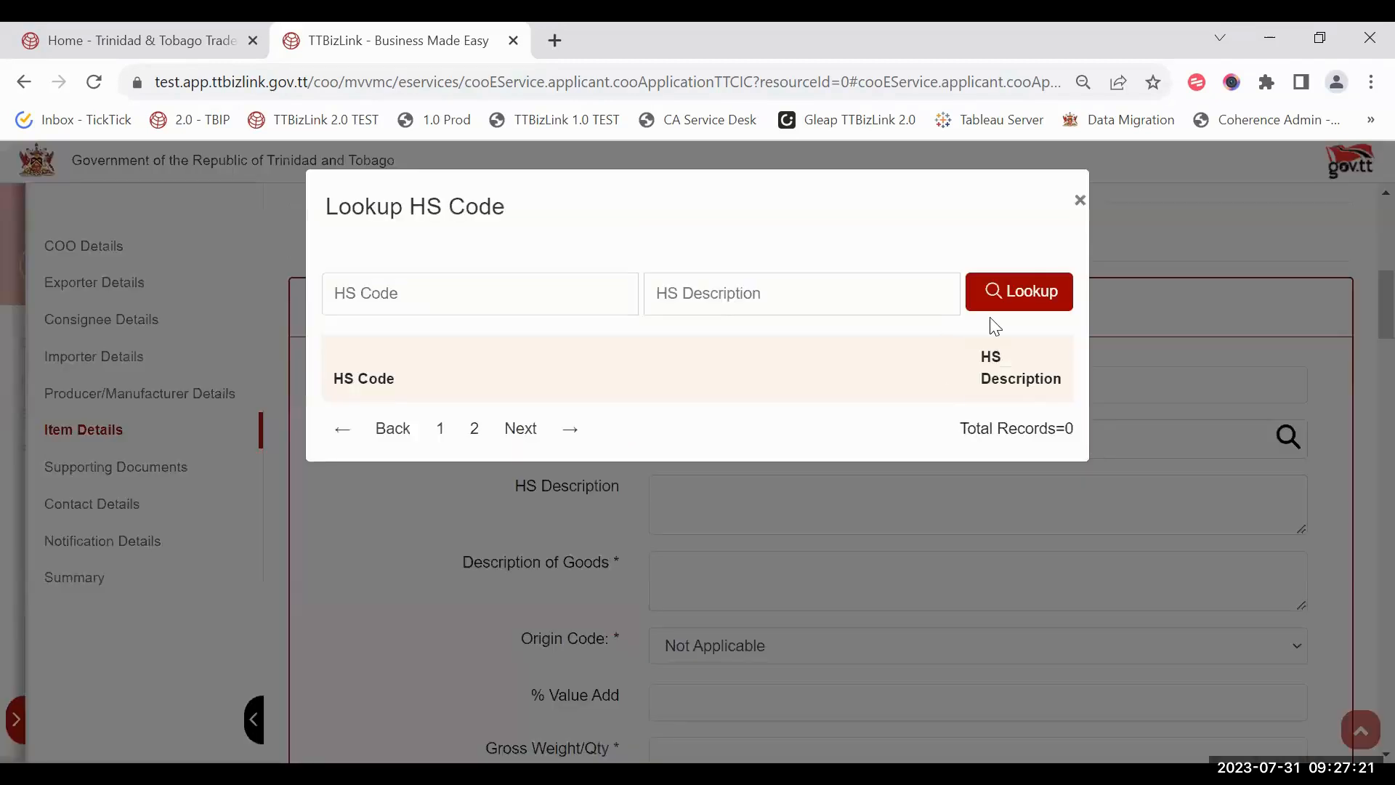
{"action": "left_click", "coordinate": [743, 528]}
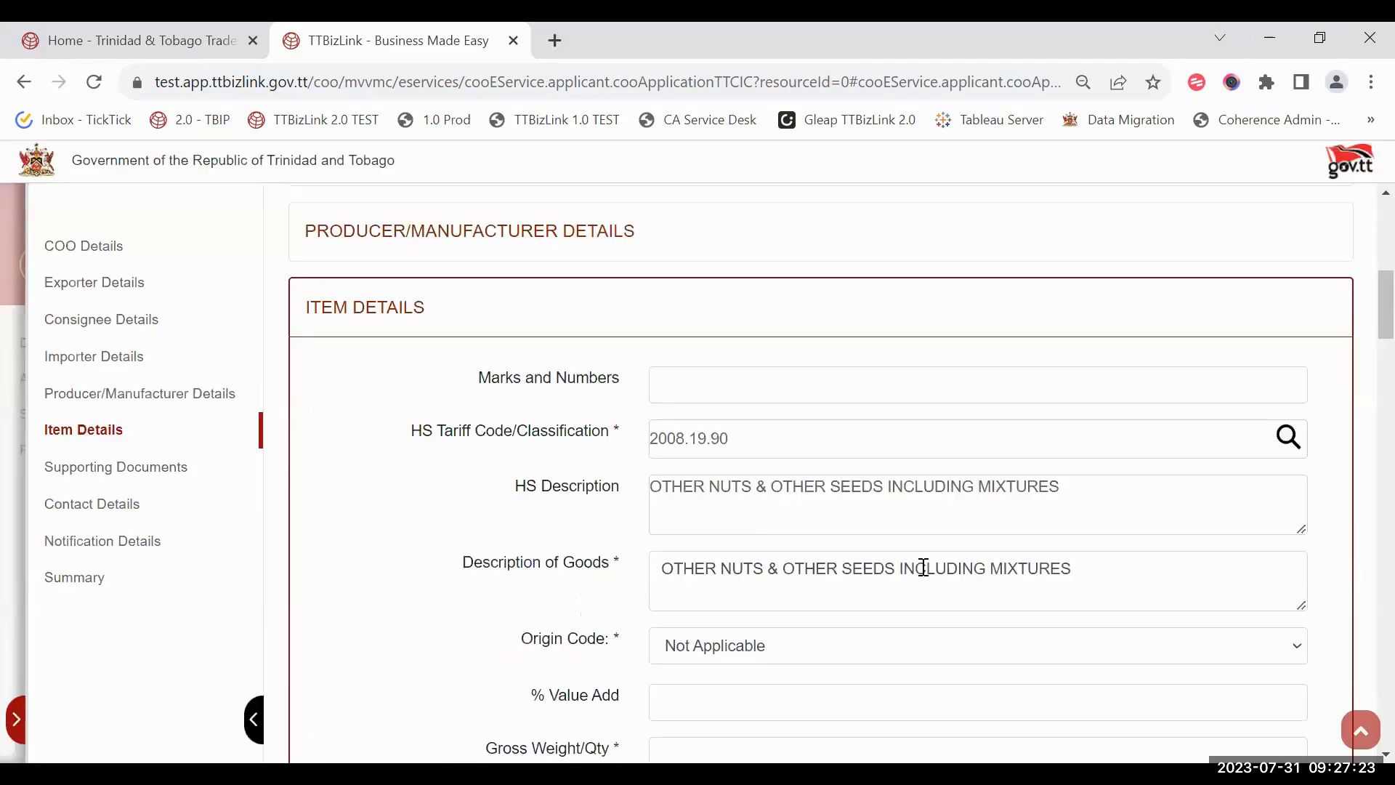
{"action": "scroll", "coordinate": [921, 567], "scroll_direction": "down", "scroll_amount": 7}
{"action": "scroll", "coordinate": [908, 479], "scroll_direction": "up", "scroll_amount": 3}
{"action": "left_click_drag", "start_coordinate": [1074, 352], "coordinate": [342, 342]}
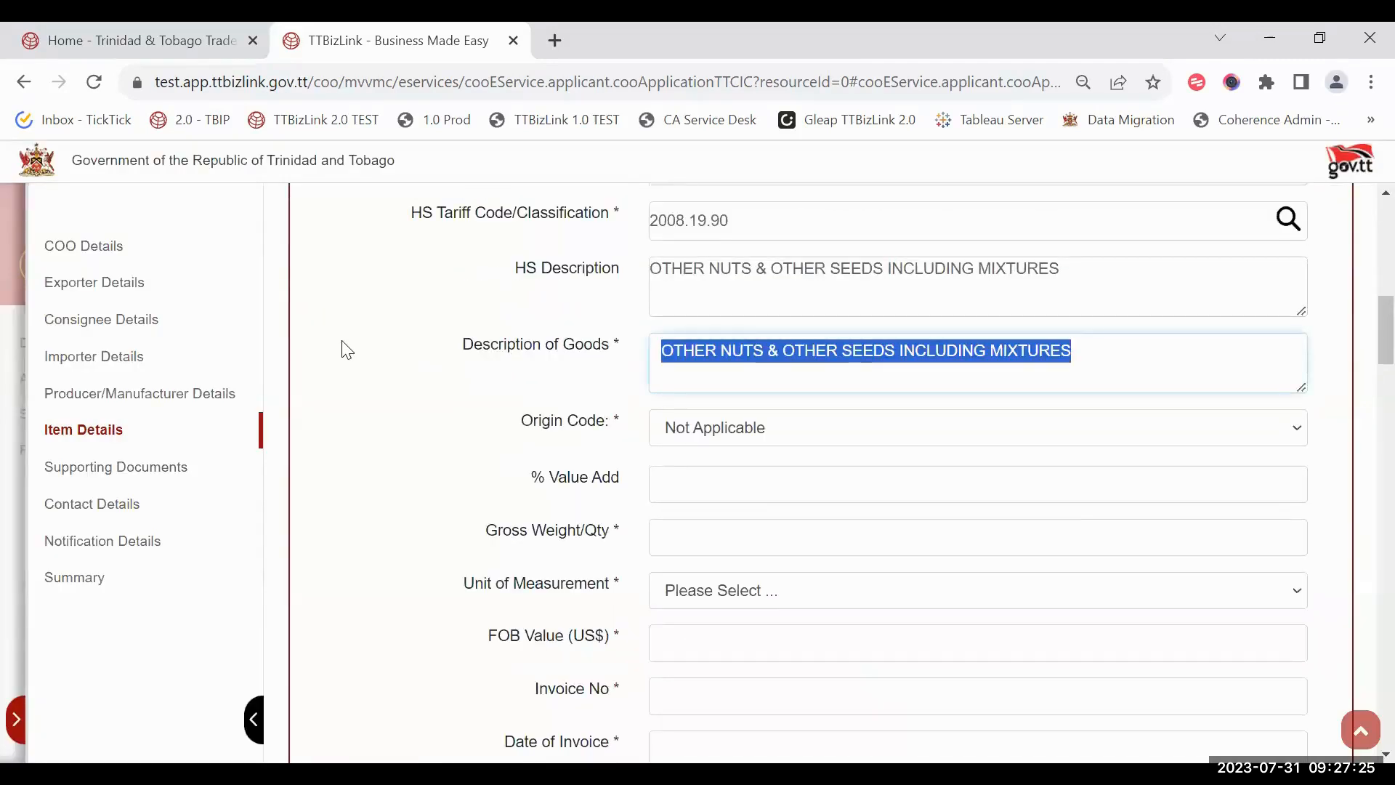
{"action": "type", "text": "item 2"}
{"action": "scroll", "coordinate": [698, 435], "scroll_direction": "down", "scroll_amount": 3}
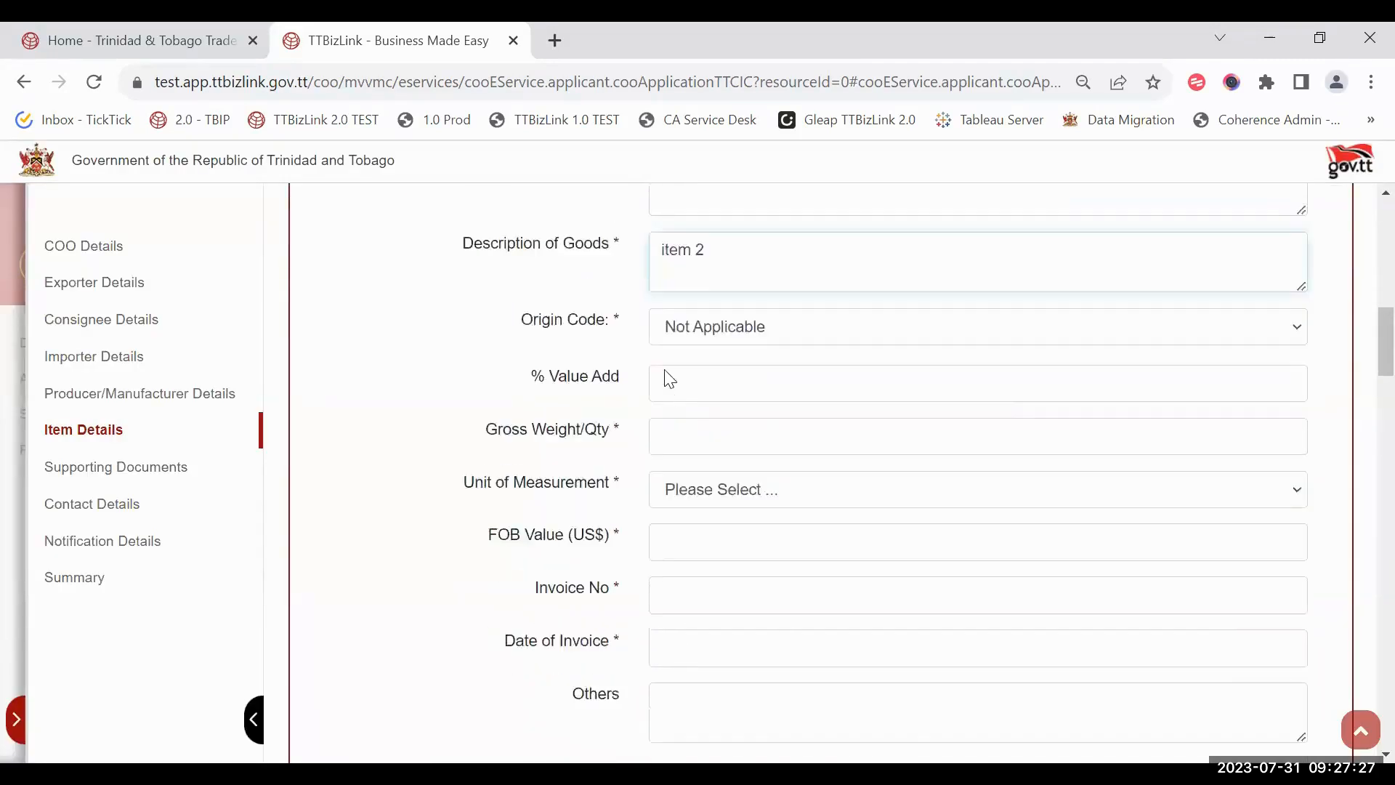
Step: Save item 2 with weight 123, unit 5M (pkts), FOB 234, invoice 234, dated 20/07/2023, then delete it
{"action": "left_click", "coordinate": [692, 312]}
{"action": "type", "text": "123"}
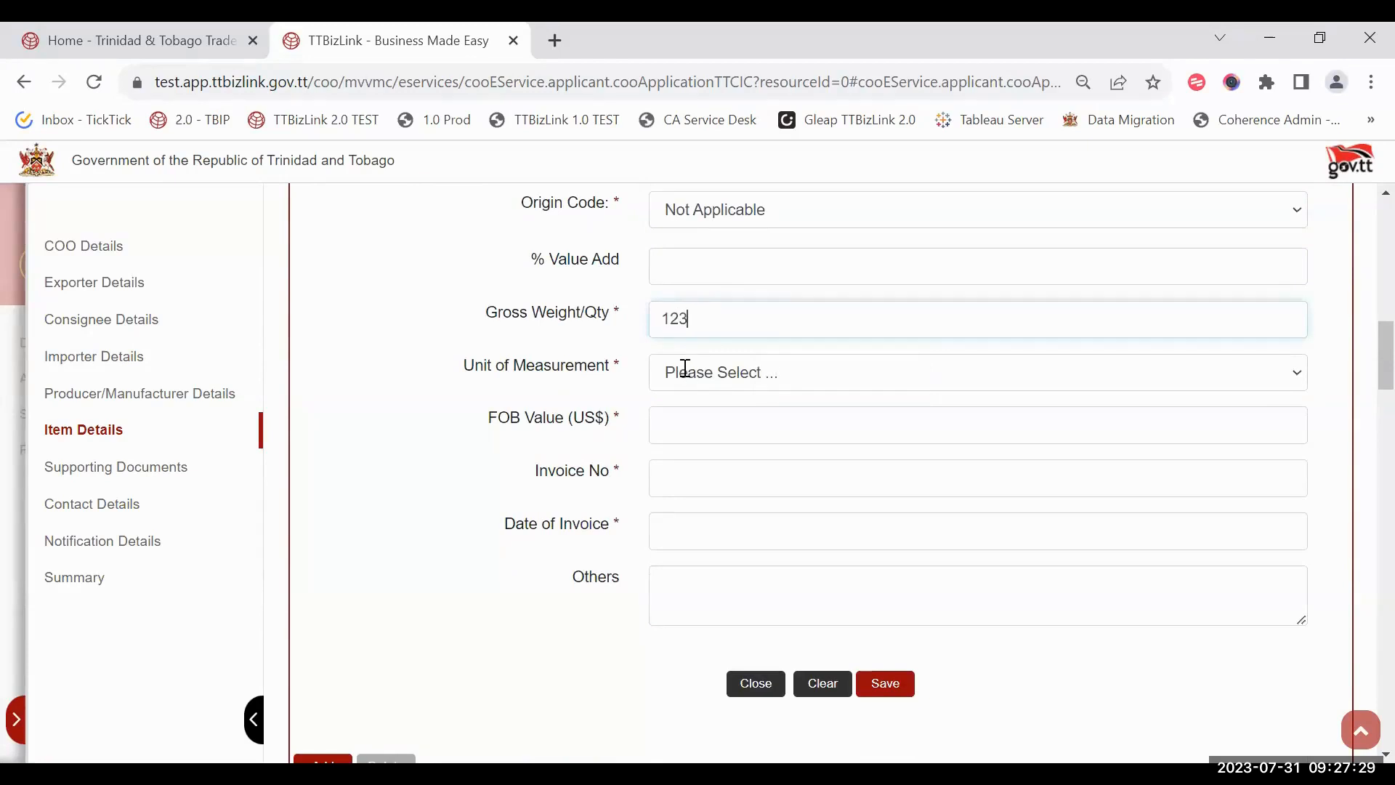
{"action": "left_click", "coordinate": [711, 434]}
{"action": "left_click", "coordinate": [685, 420]}
{"action": "type", "text": "234"}
{"action": "left_click", "coordinate": [677, 484]}
{"action": "type", "text": "234"}
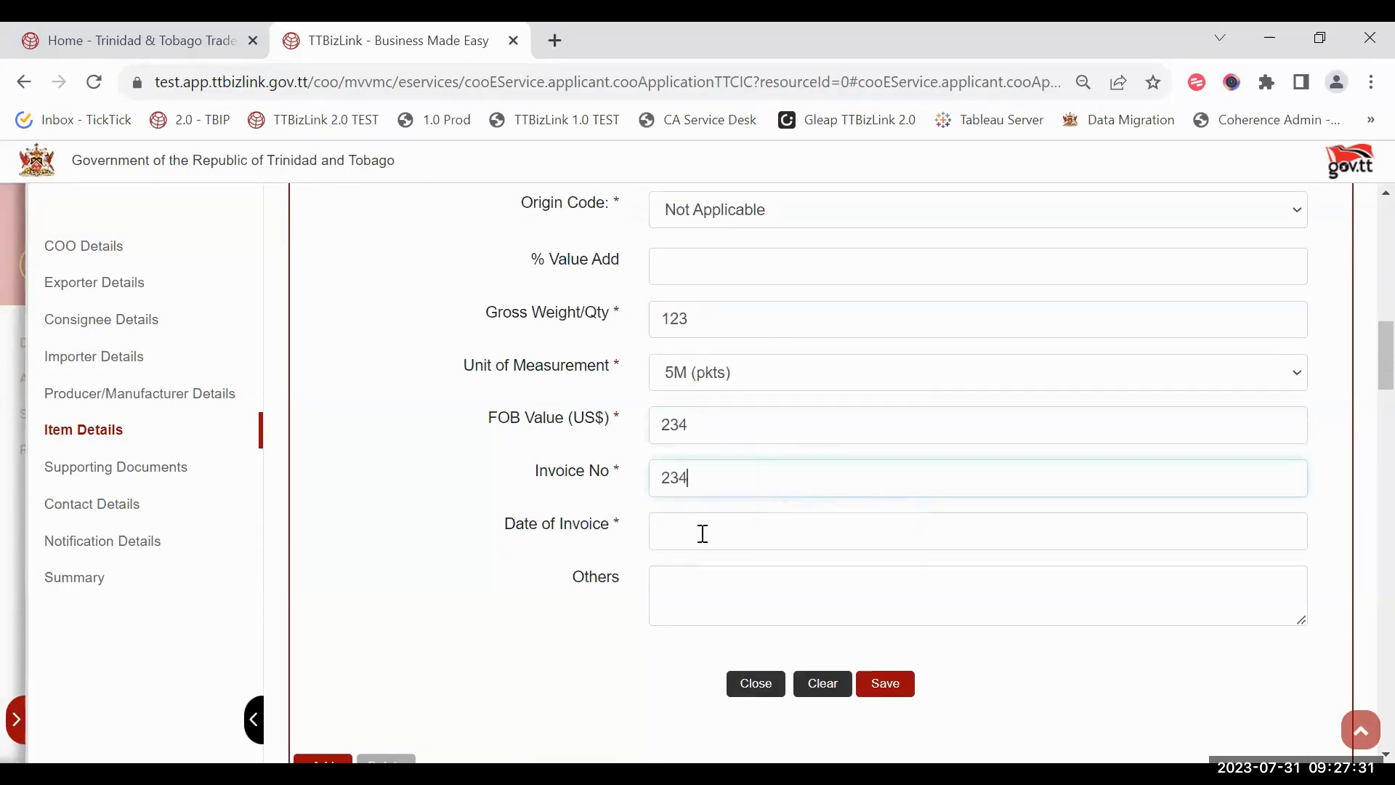
{"action": "left_click", "coordinate": [702, 533]}
{"action": "left_click", "coordinate": [848, 451]}
{"action": "left_click", "coordinate": [891, 685]}
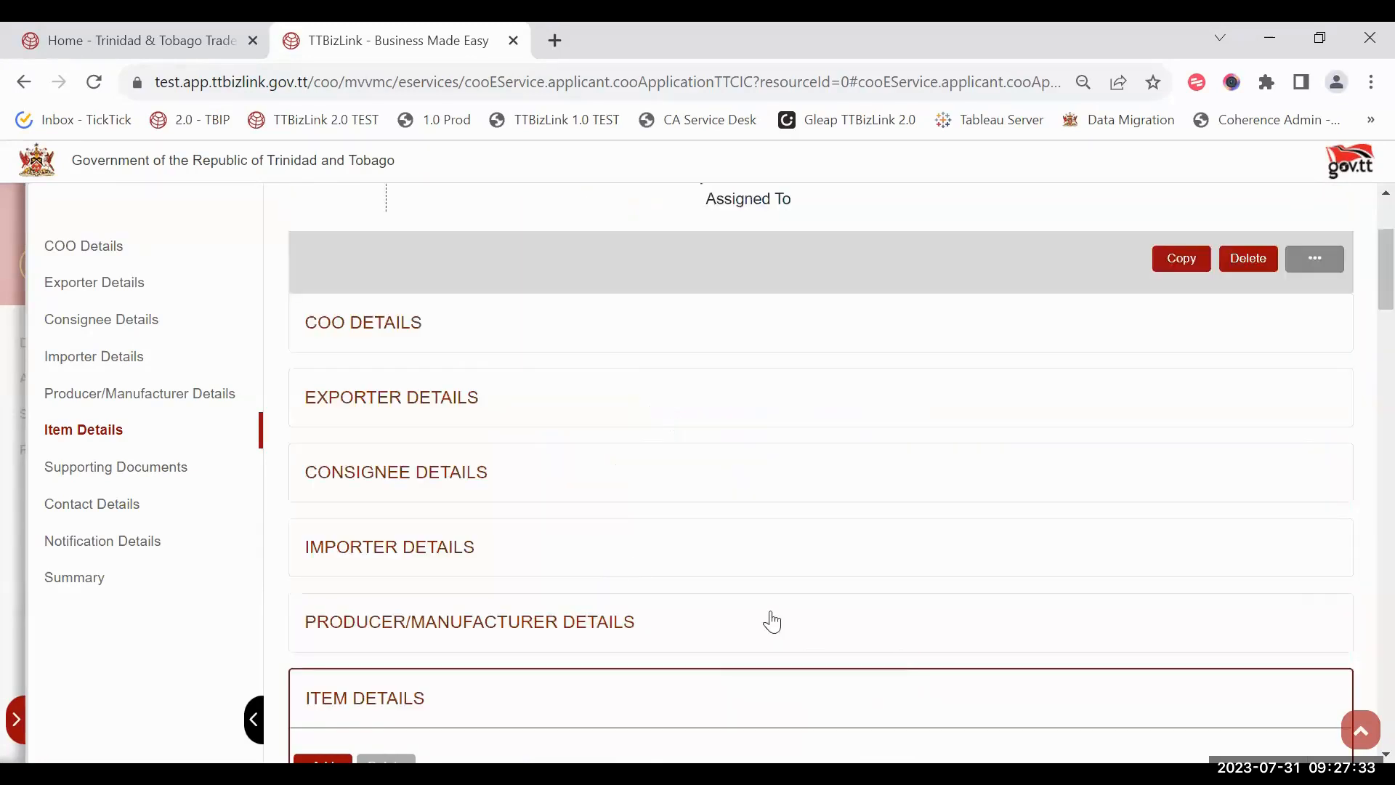
{"action": "scroll", "coordinate": [629, 569], "scroll_direction": "down", "scroll_amount": 4}
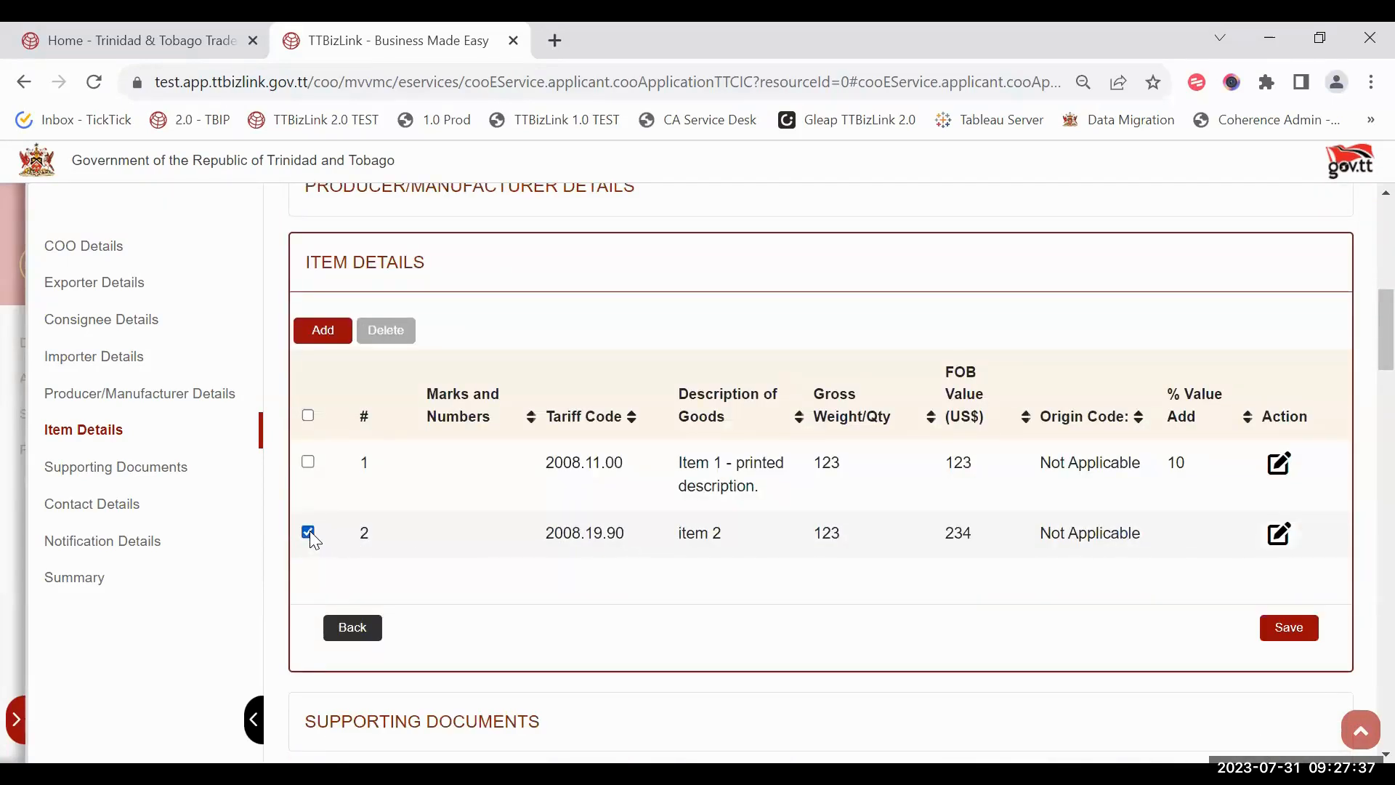
{"action": "left_click", "coordinate": [376, 331]}
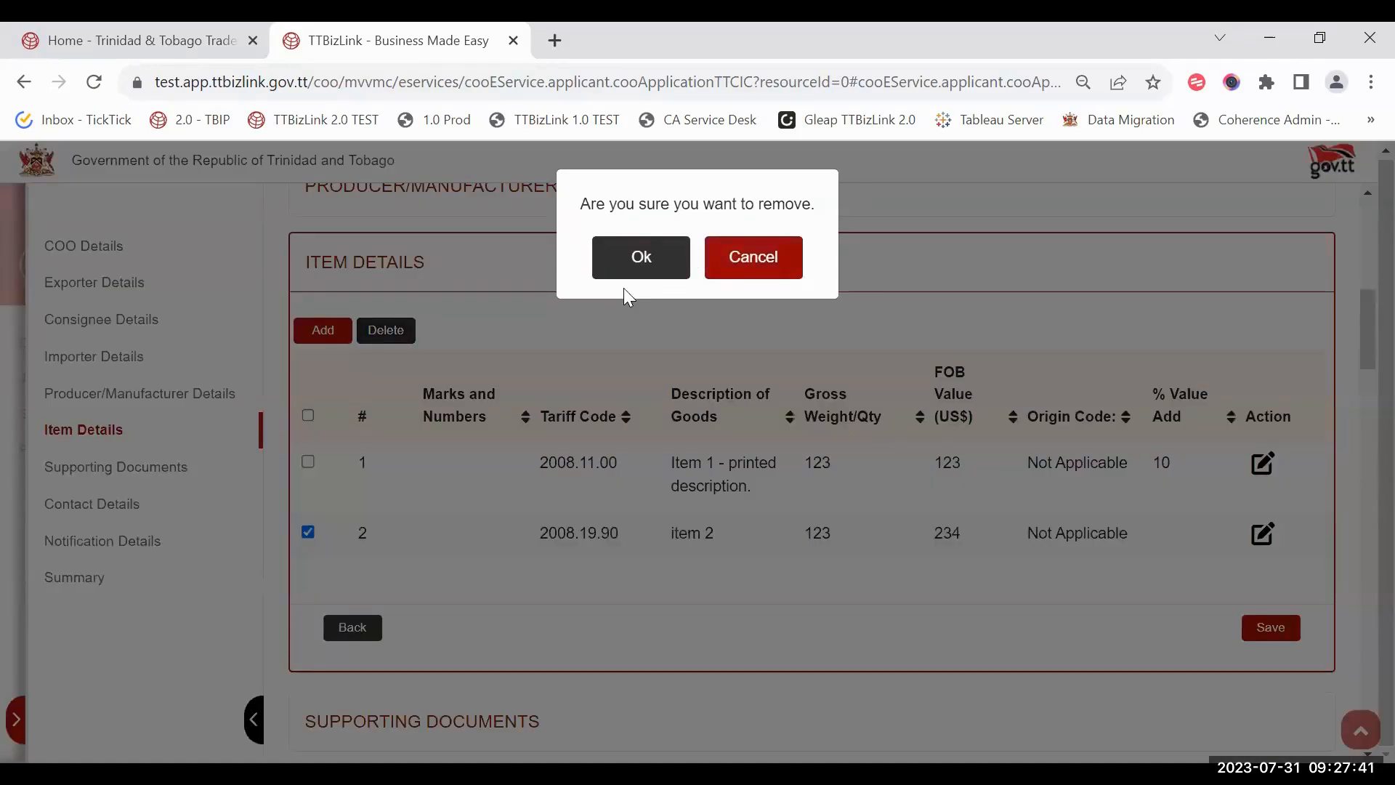
{"action": "left_click", "coordinate": [616, 268]}
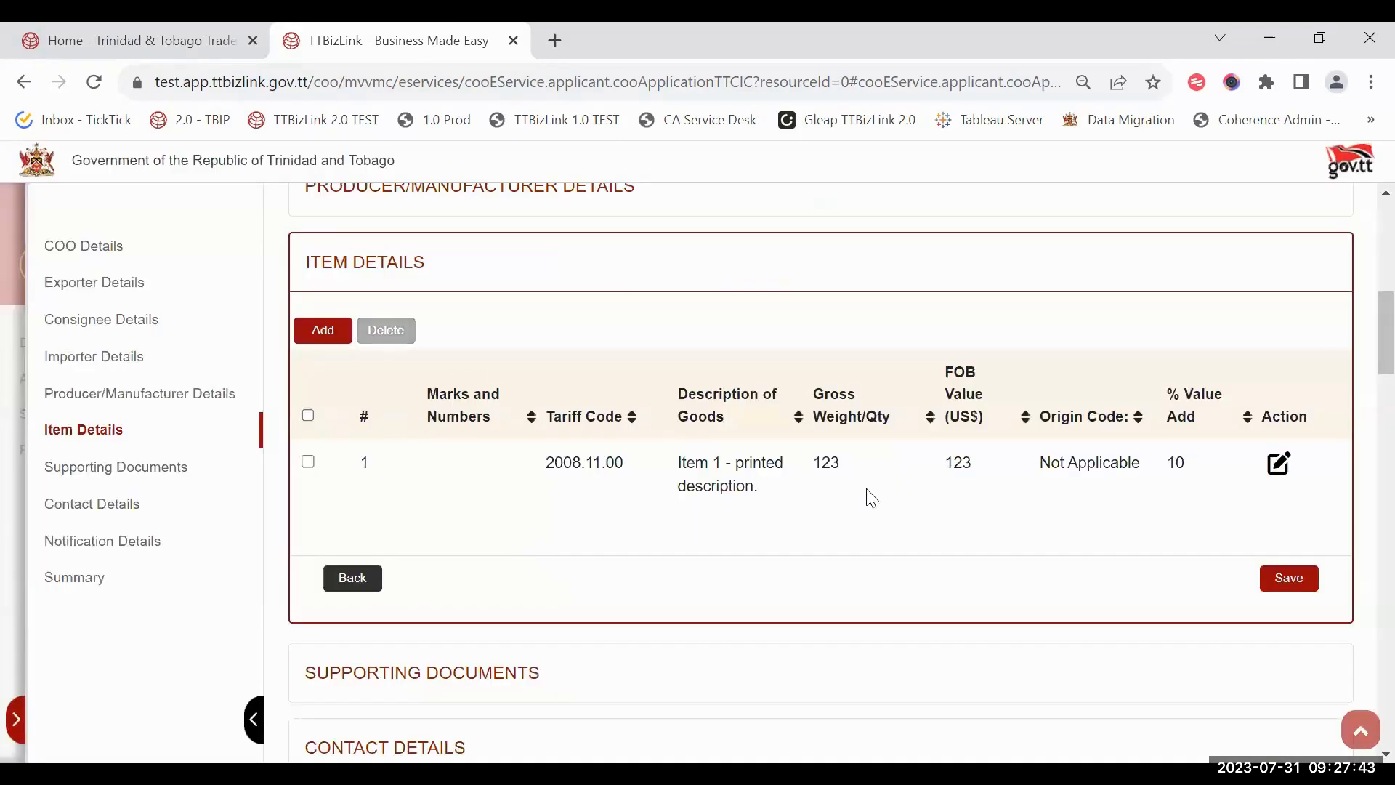
Step: Save the items and attach TEST UPLOAD #1.pdf as the 'Invoice' supporting document
{"action": "left_click", "coordinate": [1286, 578]}
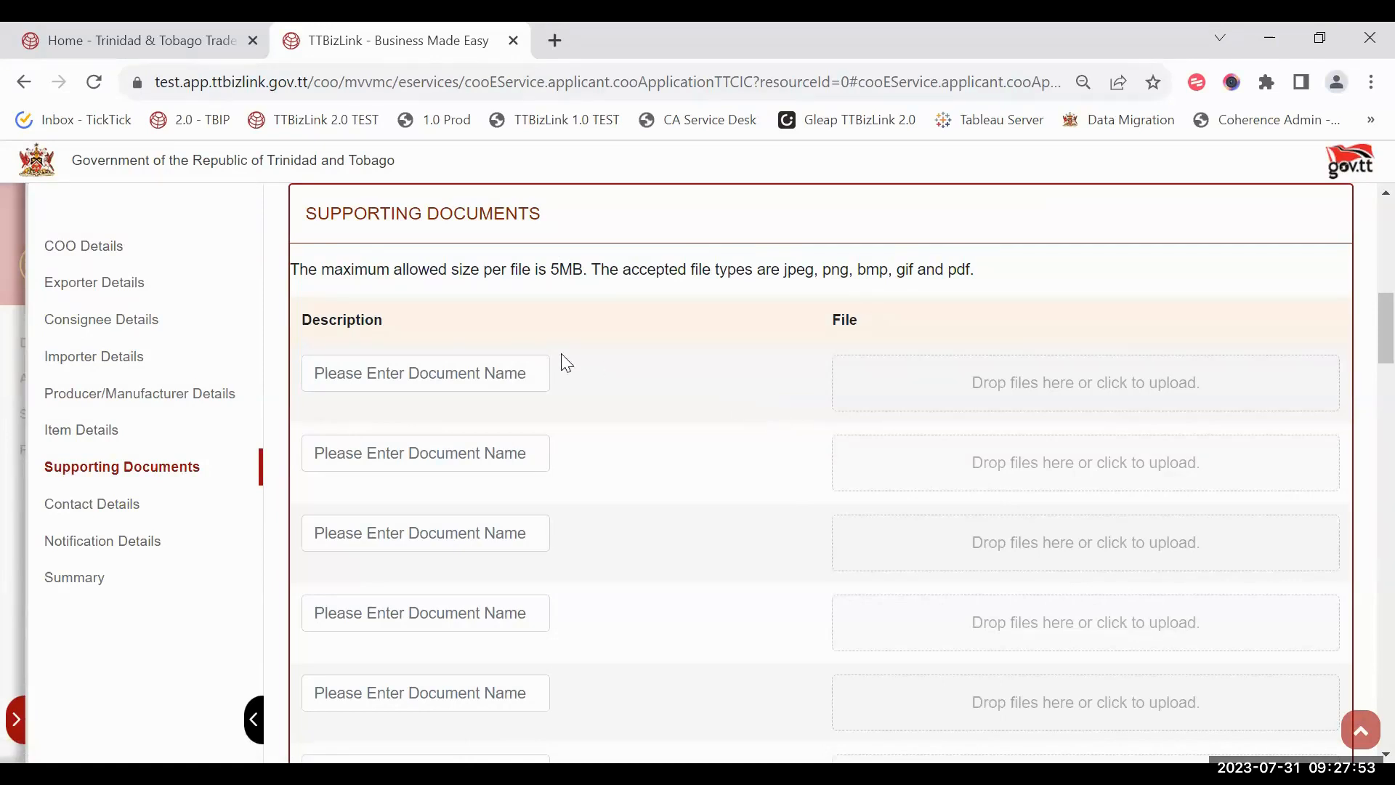
{"action": "left_click", "coordinate": [429, 359]}
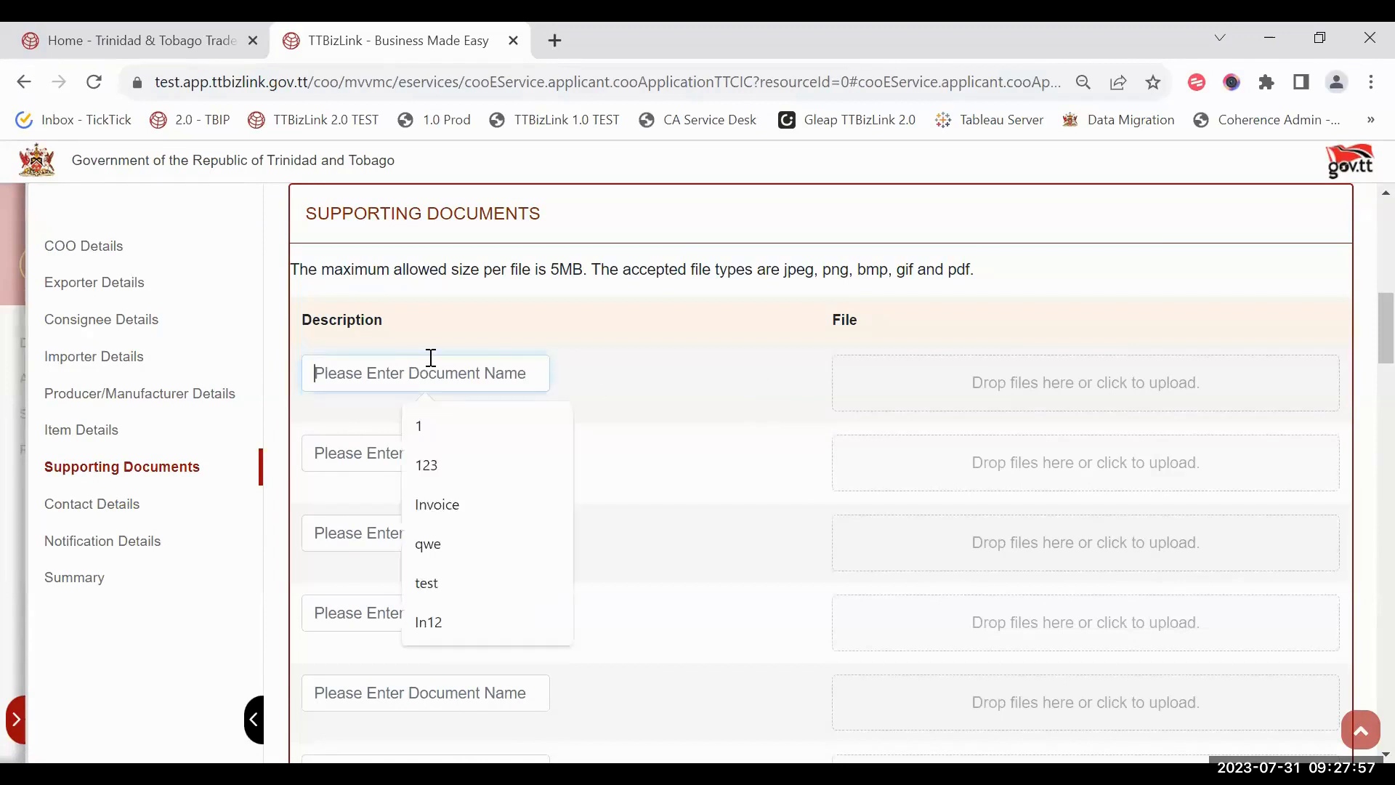
{"action": "type", "text": "Invoice"}
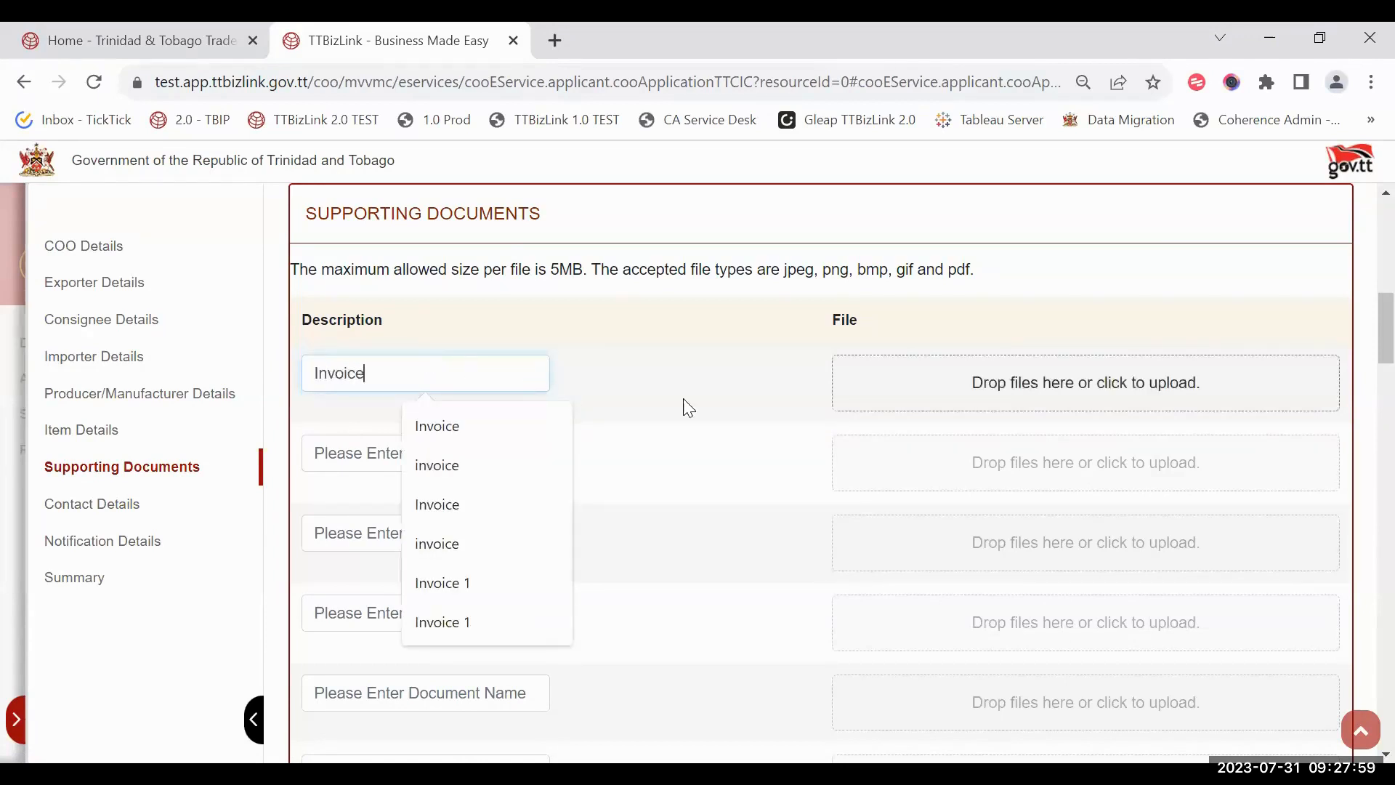
{"action": "left_click", "coordinate": [988, 382]}
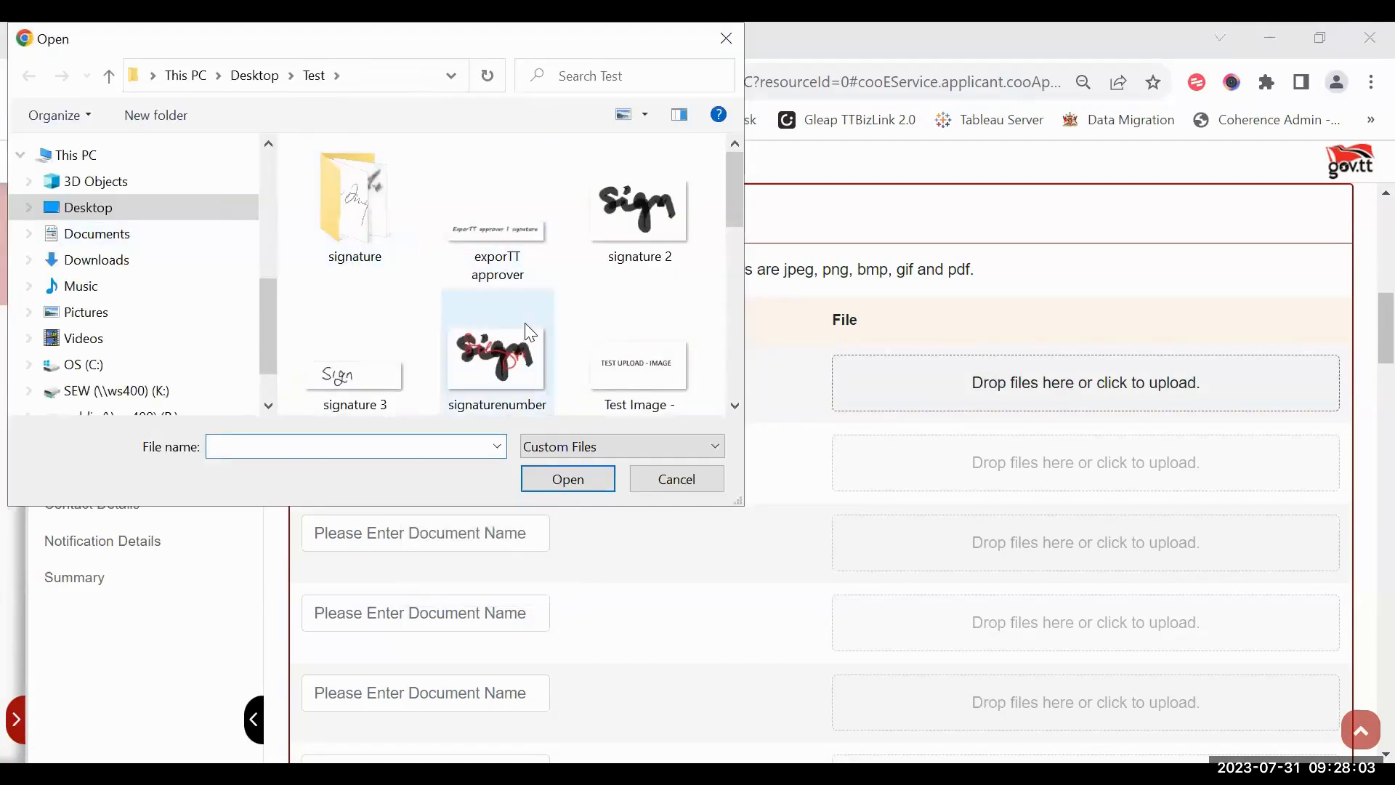
{"action": "scroll", "coordinate": [529, 324], "scroll_direction": "down", "scroll_amount": 3}
{"action": "left_click", "coordinate": [626, 238]}
{"action": "left_click", "coordinate": [568, 479]}
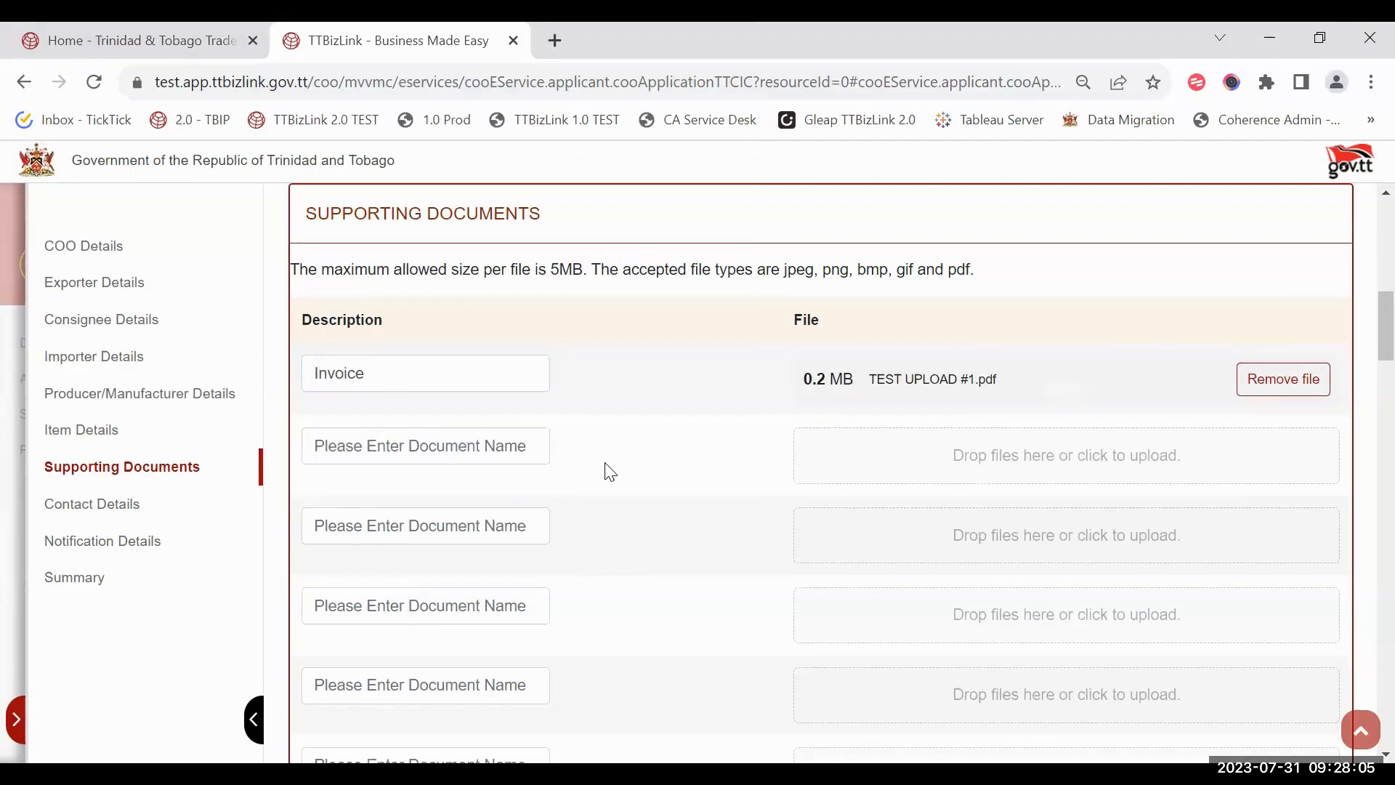
{"action": "scroll", "coordinate": [517, 407], "scroll_direction": "down", "scroll_amount": 2}
Step: Attach Test Image - JPEG.jpg as 'Invoice 2' and go to Contact Details
{"action": "left_click", "coordinate": [468, 328]}
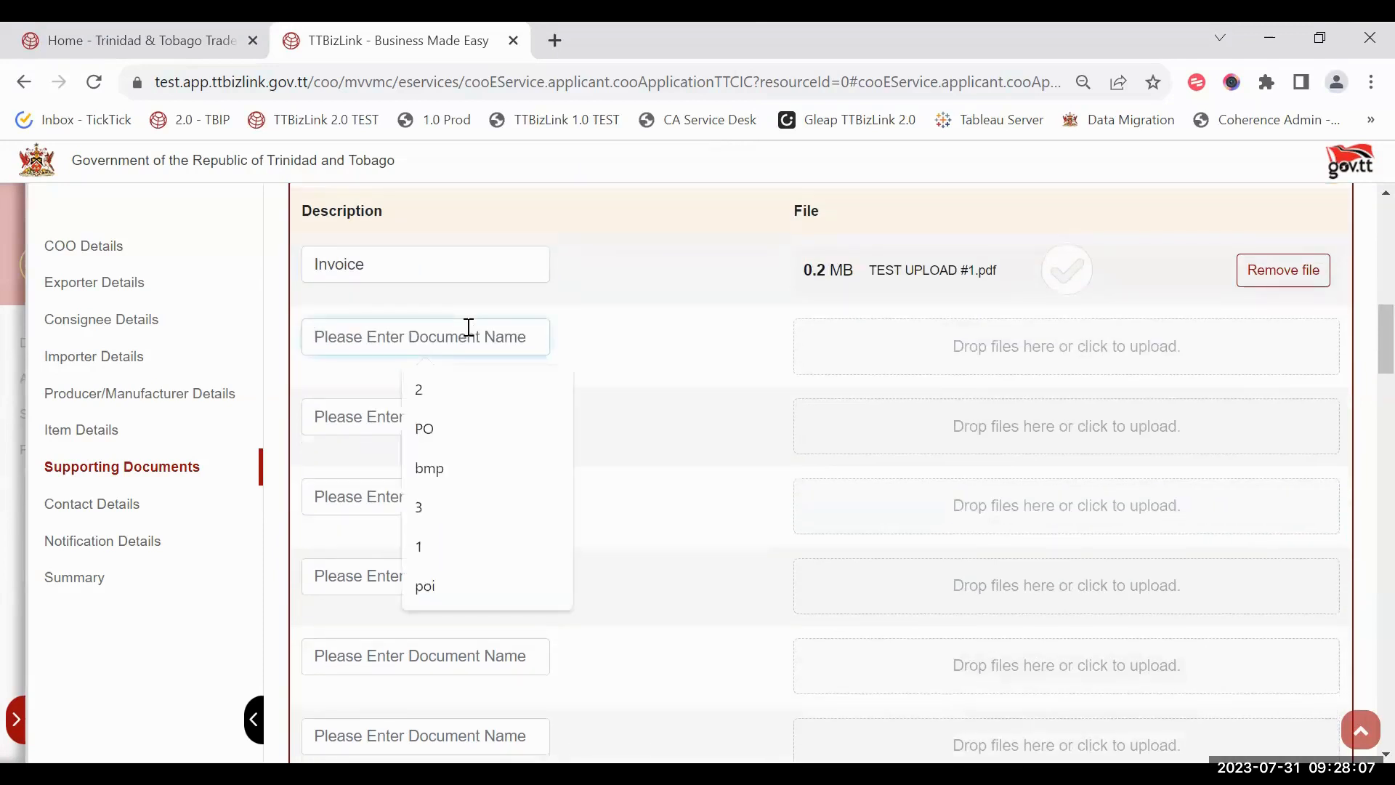
{"action": "type", "text": "Invoice 2"}
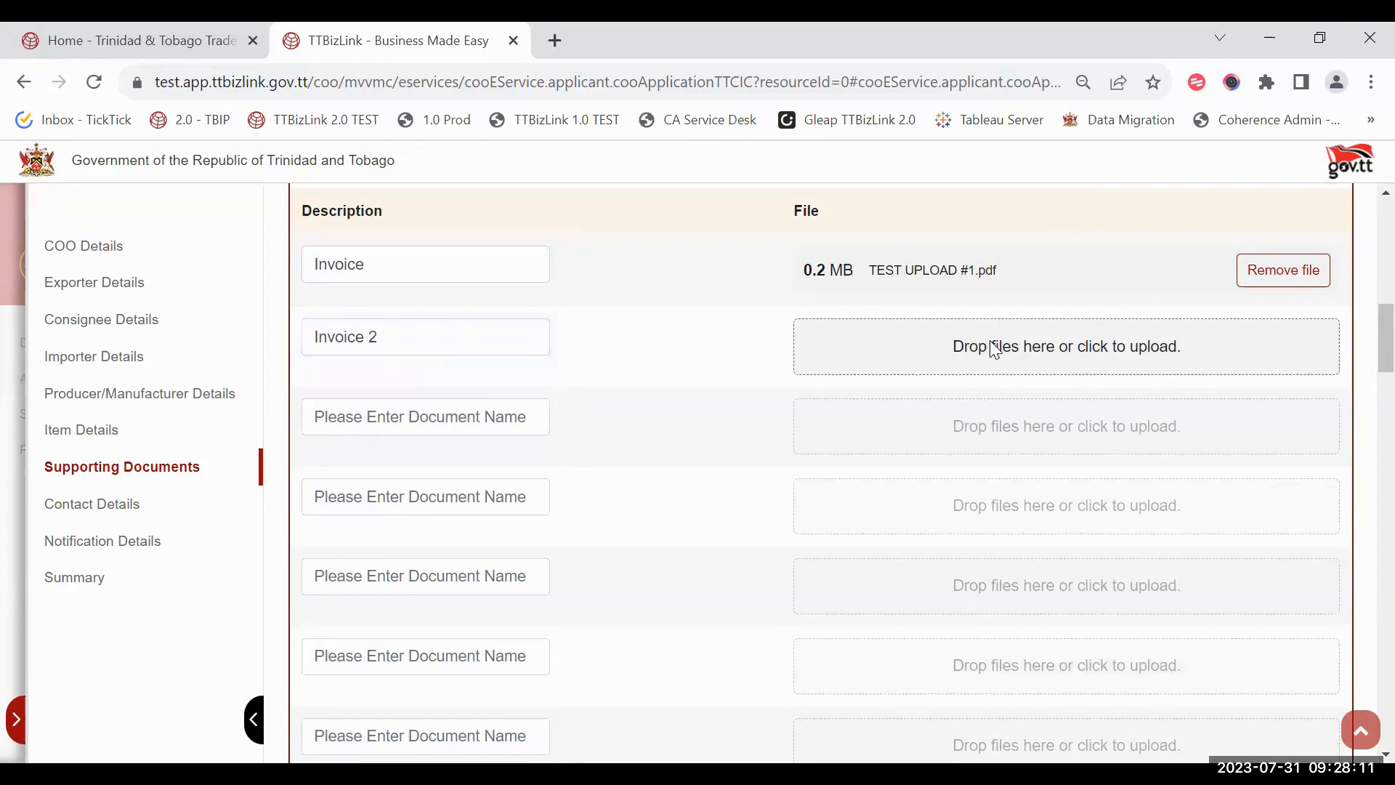
{"action": "left_click", "coordinate": [1006, 370]}
{"action": "left_click", "coordinate": [522, 242]}
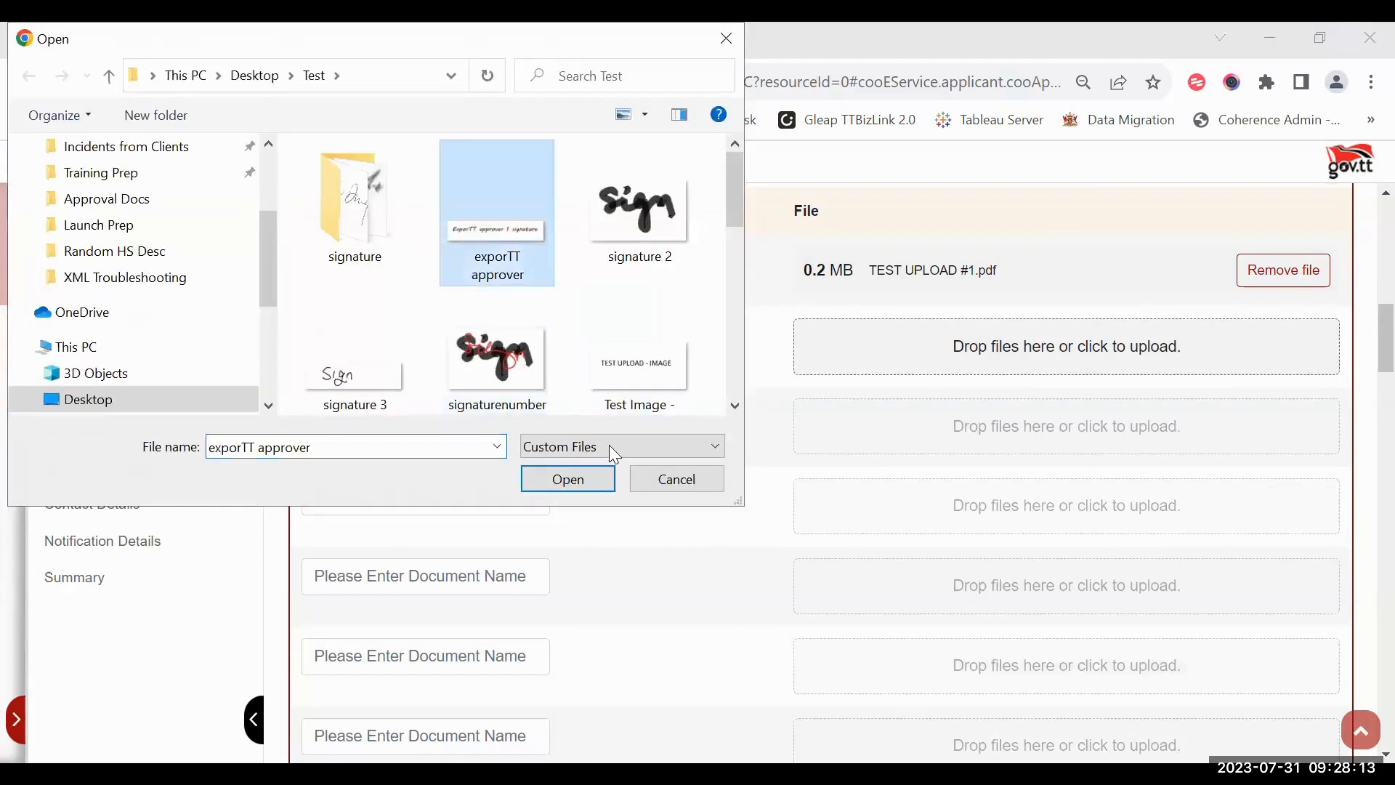
{"action": "left_click", "coordinate": [610, 301]}
{"action": "double_click", "coordinate": [624, 327]}
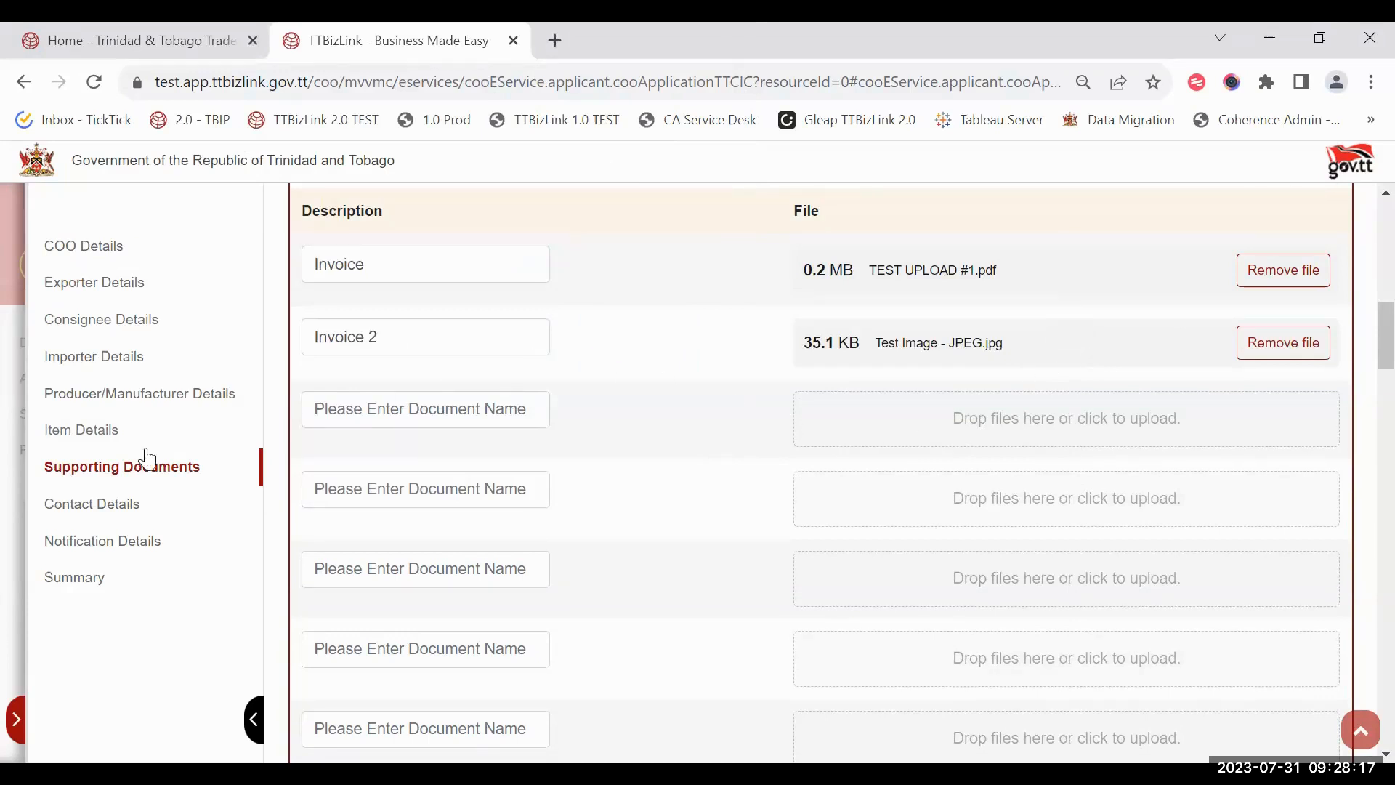
{"action": "left_click", "coordinate": [171, 514]}
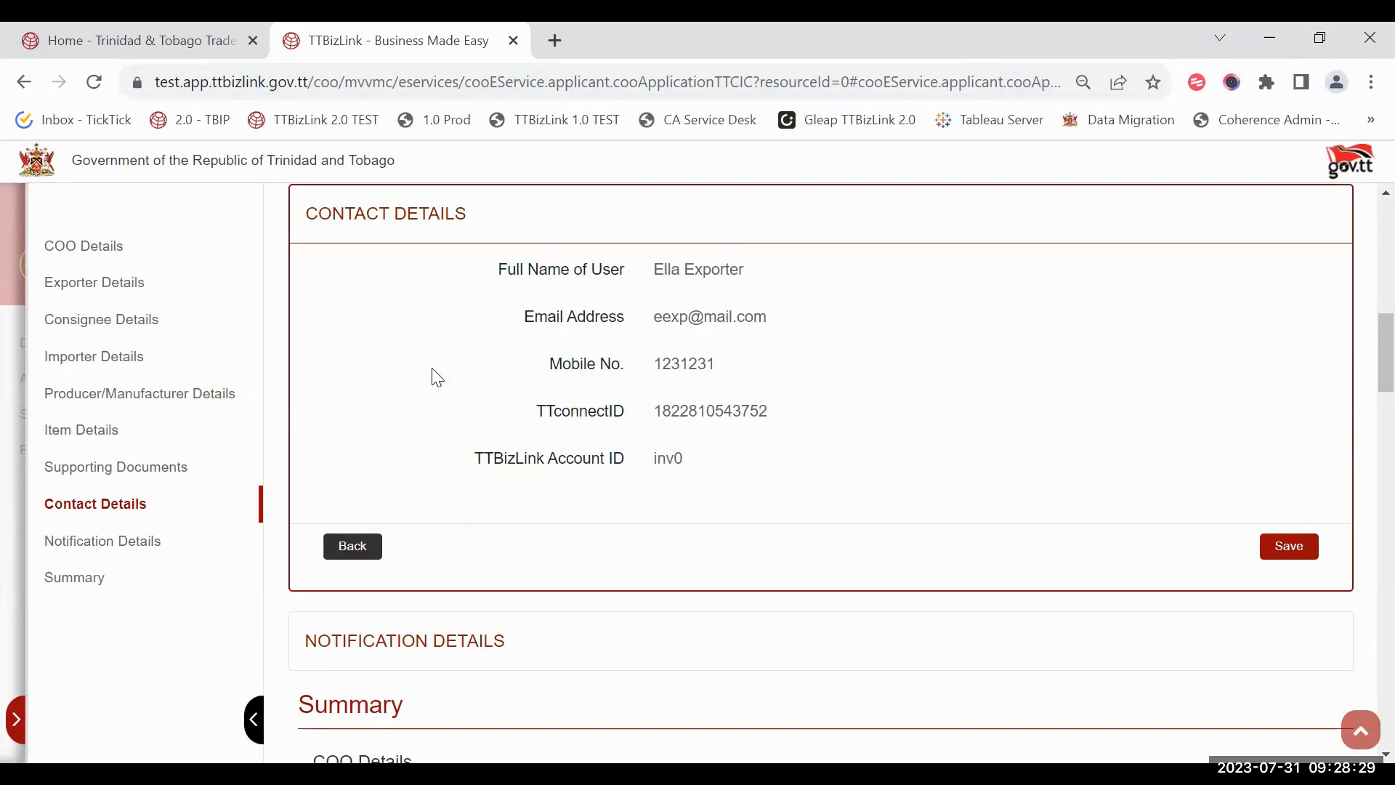
Step: Tick Same as Contact Details under Notification Details so the contact's e-mail is reused
{"action": "scroll", "coordinate": [654, 566], "scroll_direction": "down", "scroll_amount": 5}
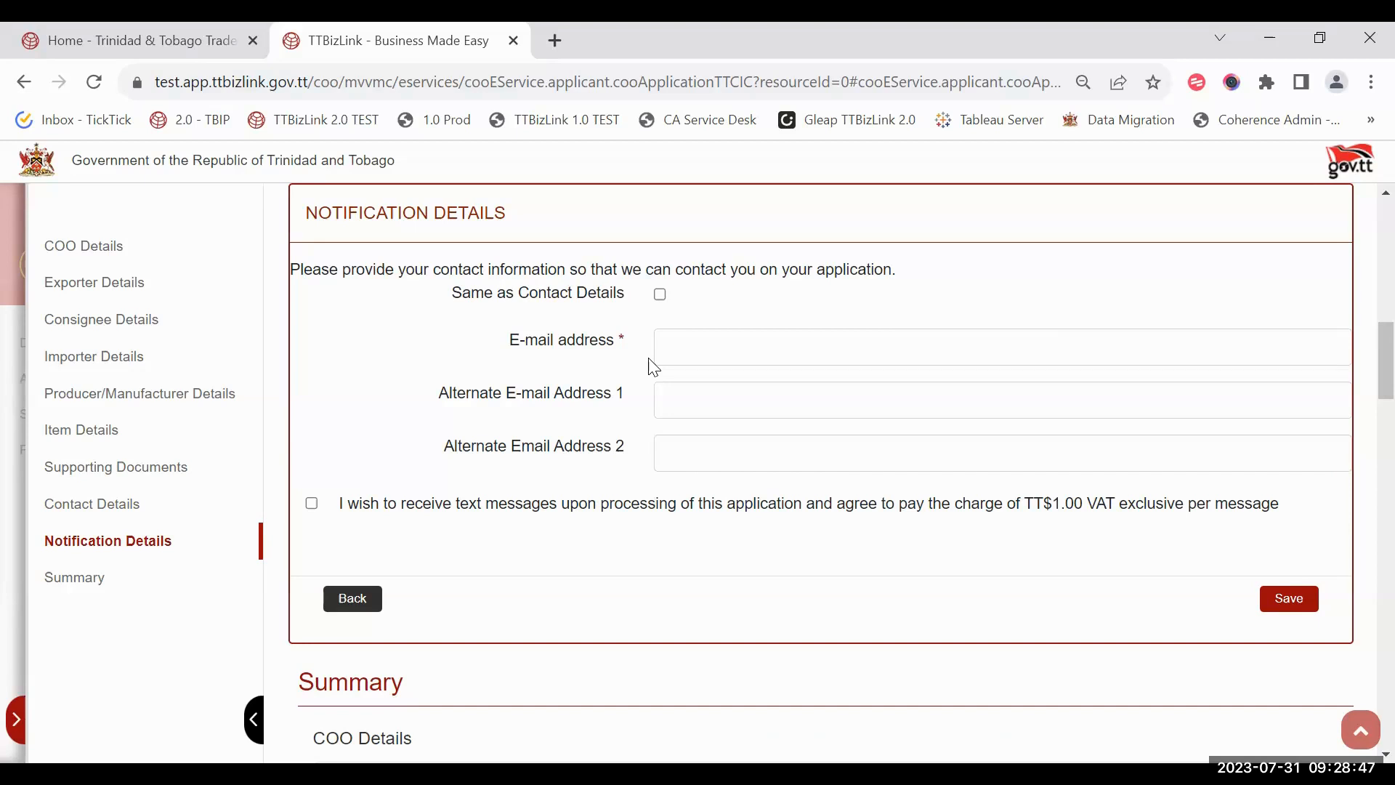
{"action": "left_click", "coordinate": [694, 331]}
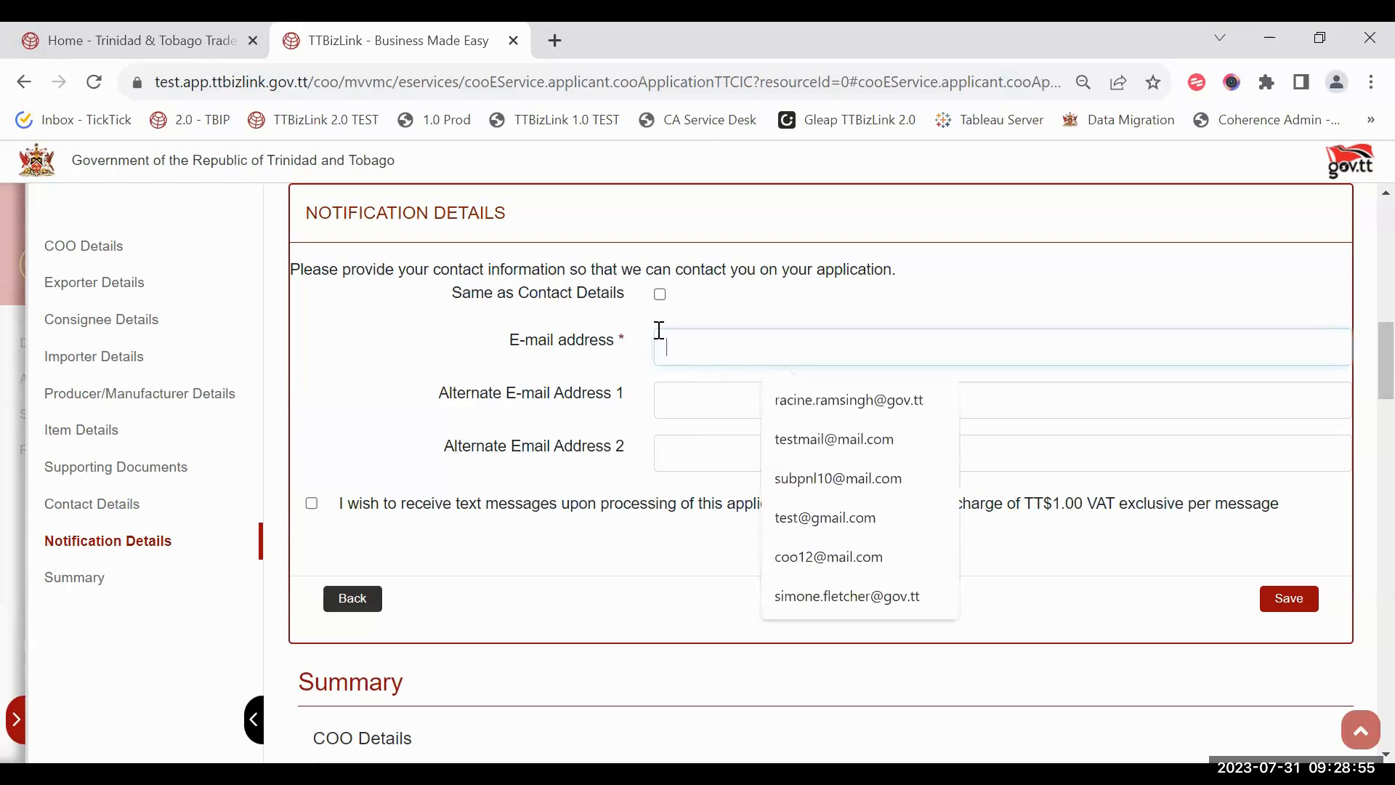
{"action": "left_click", "coordinate": [690, 303]}
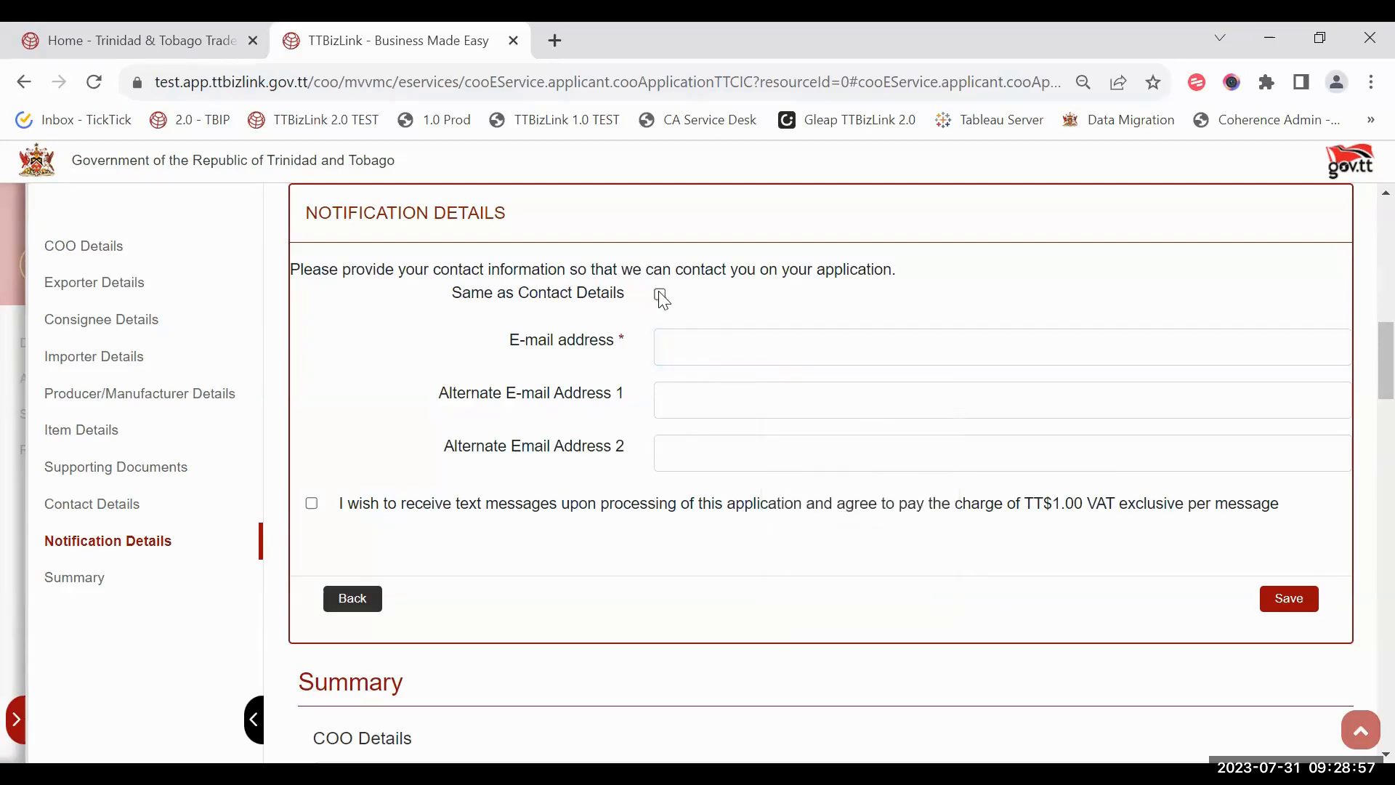
{"action": "left_click", "coordinate": [661, 295]}
{"action": "scroll", "coordinate": [562, 450], "scroll_direction": "up", "scroll_amount": 3}
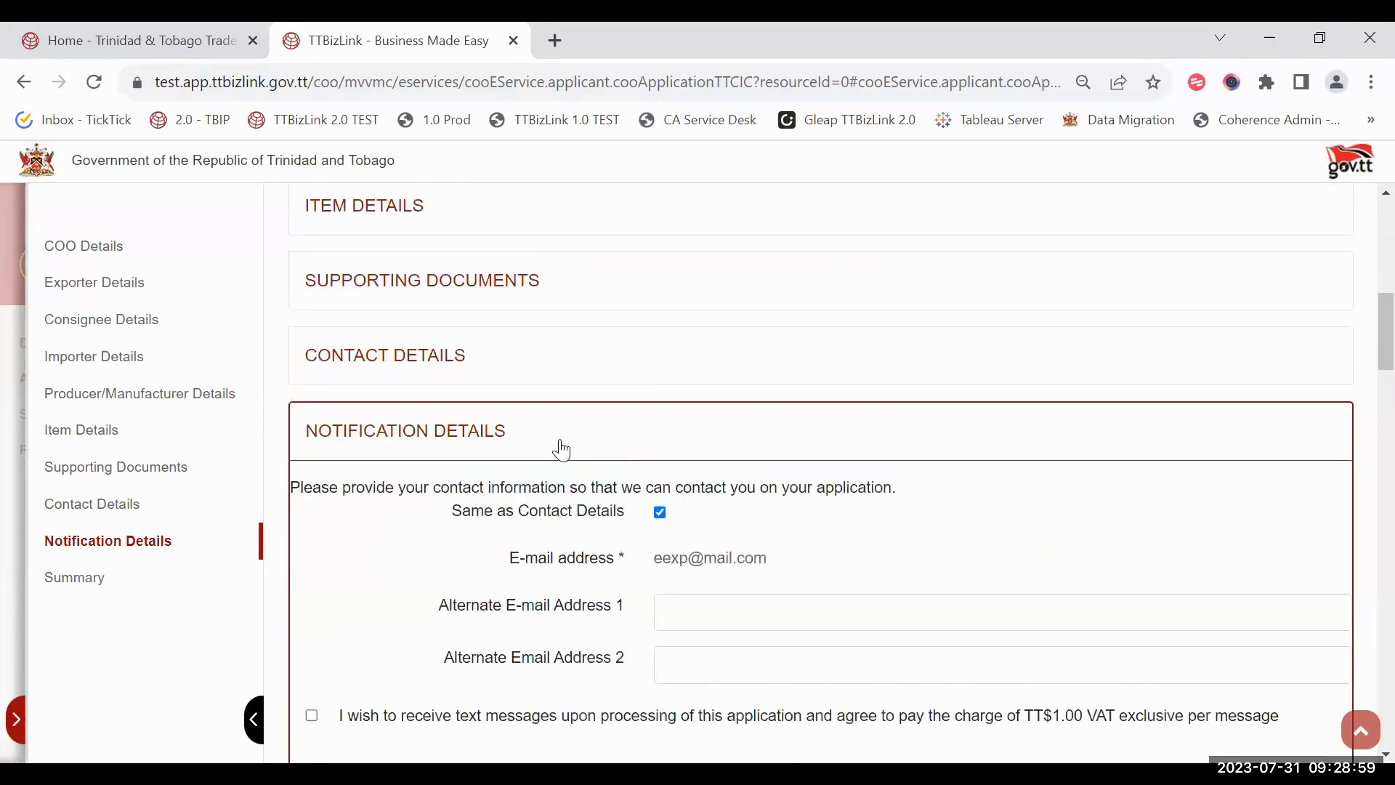
Step: Review the Contact and Notification Details in the Summary, then complete the application
{"action": "left_click", "coordinate": [619, 352]}
{"action": "scroll", "coordinate": [698, 465], "scroll_direction": "down", "scroll_amount": 3}
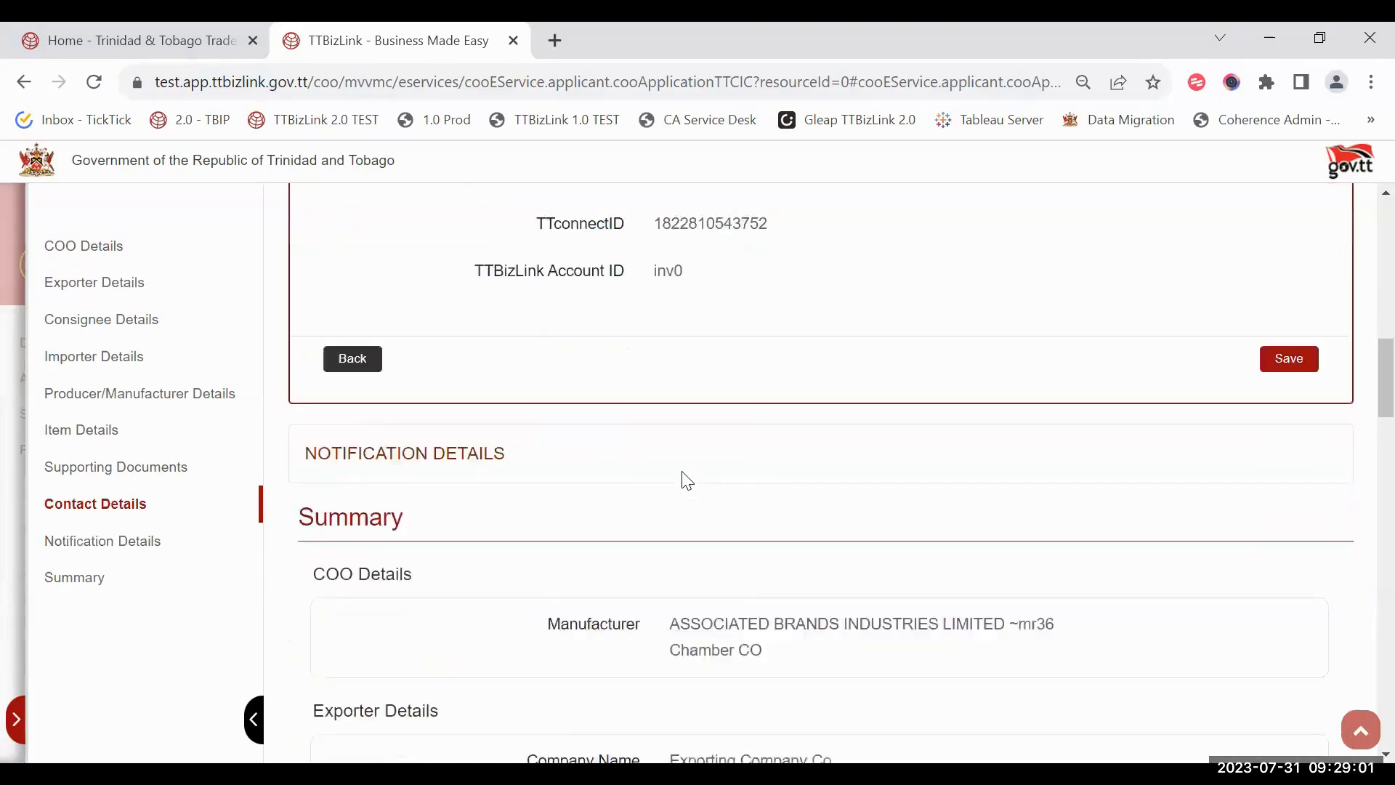
{"action": "left_click", "coordinate": [686, 476]}
{"action": "scroll", "coordinate": [805, 444], "scroll_direction": "down", "scroll_amount": 3}
{"action": "scroll", "coordinate": [815, 456], "scroll_direction": "up", "scroll_amount": 7}
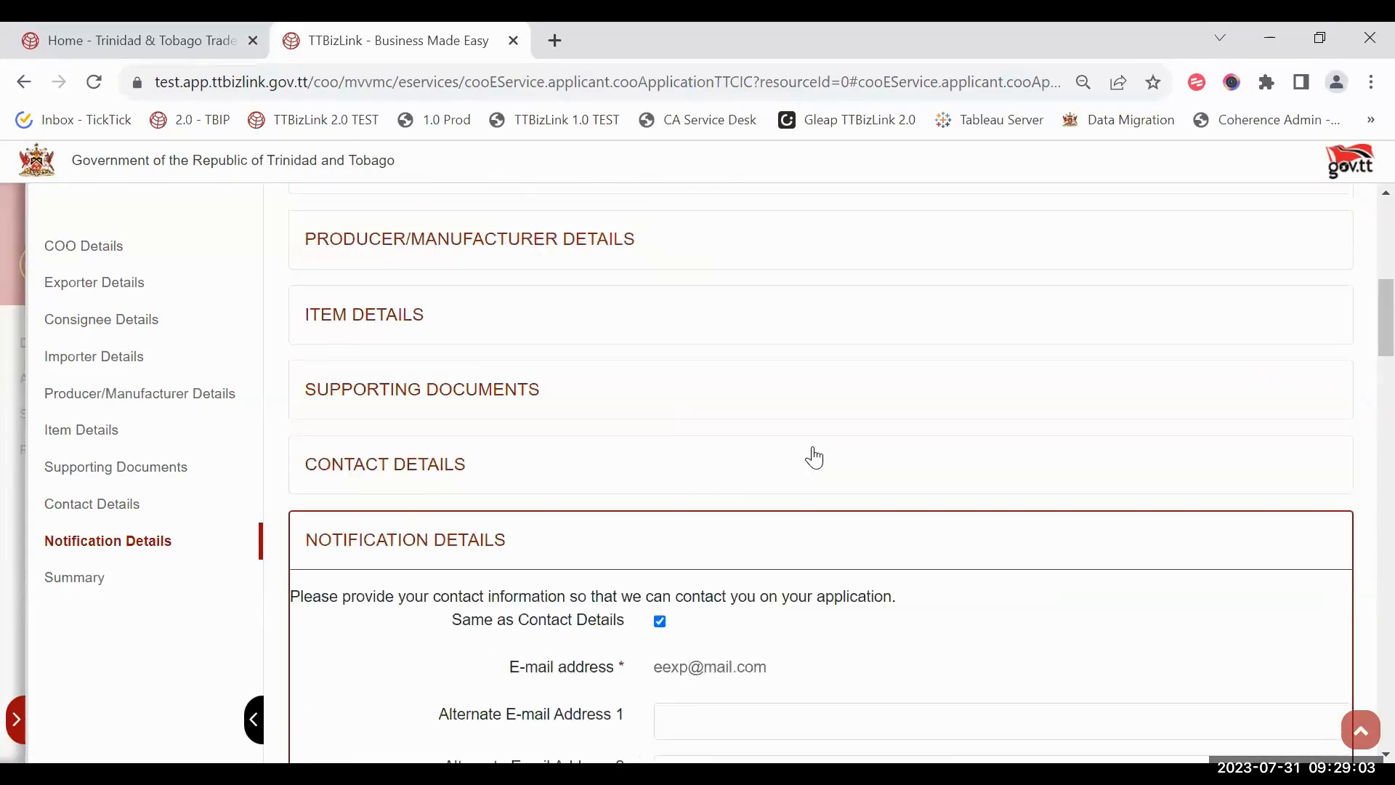
{"action": "scroll", "coordinate": [815, 458], "scroll_direction": "up", "scroll_amount": 6}
{"action": "scroll", "coordinate": [815, 458], "scroll_direction": "down", "scroll_amount": 15}
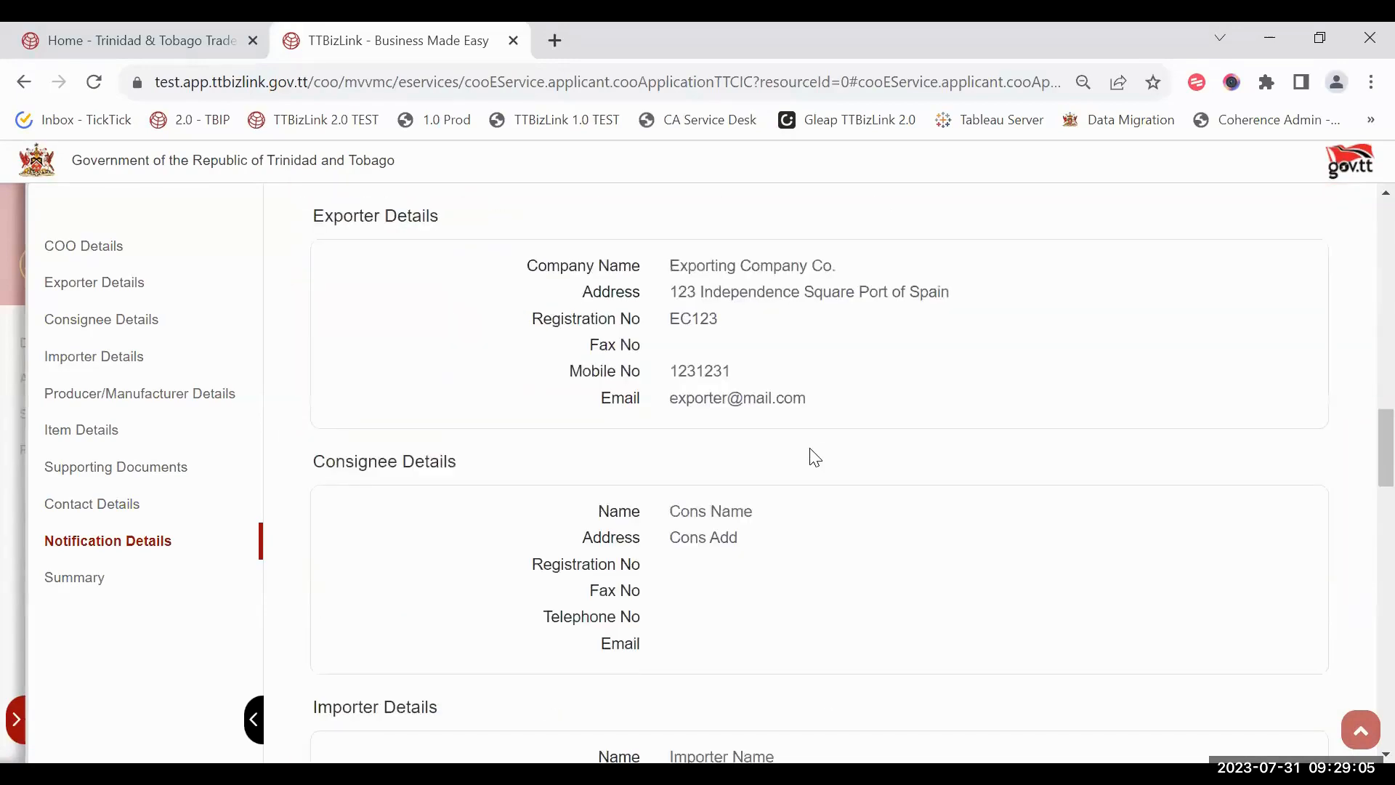
{"action": "scroll", "coordinate": [815, 457], "scroll_direction": "up", "scroll_amount": 3}
{"action": "scroll", "coordinate": [1074, 393], "scroll_direction": "down", "scroll_amount": 3}
{"action": "scroll", "coordinate": [806, 378], "scroll_direction": "down", "scroll_amount": 8}
{"action": "scroll", "coordinate": [762, 397], "scroll_direction": "down", "scroll_amount": 5}
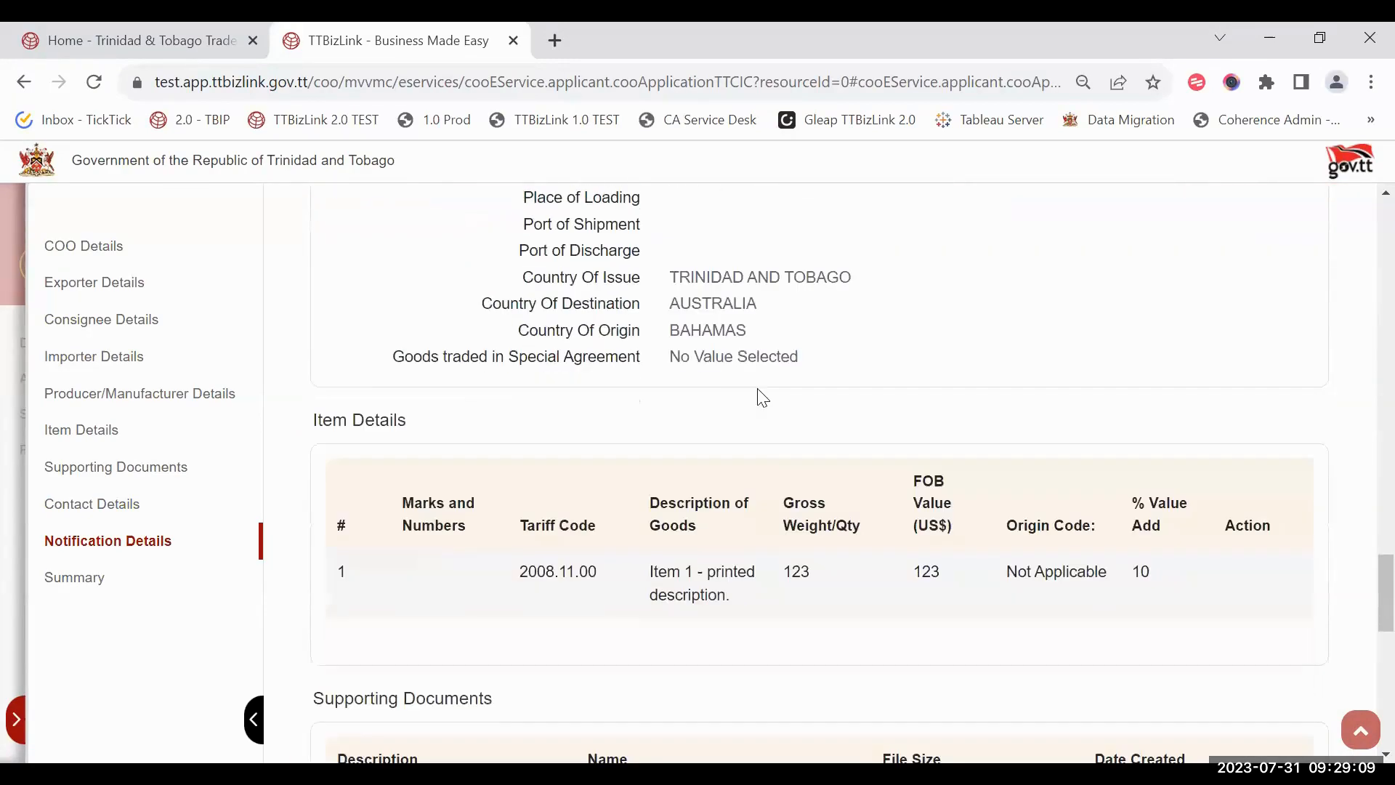
{"action": "scroll", "coordinate": [704, 479], "scroll_direction": "down", "scroll_amount": 12}
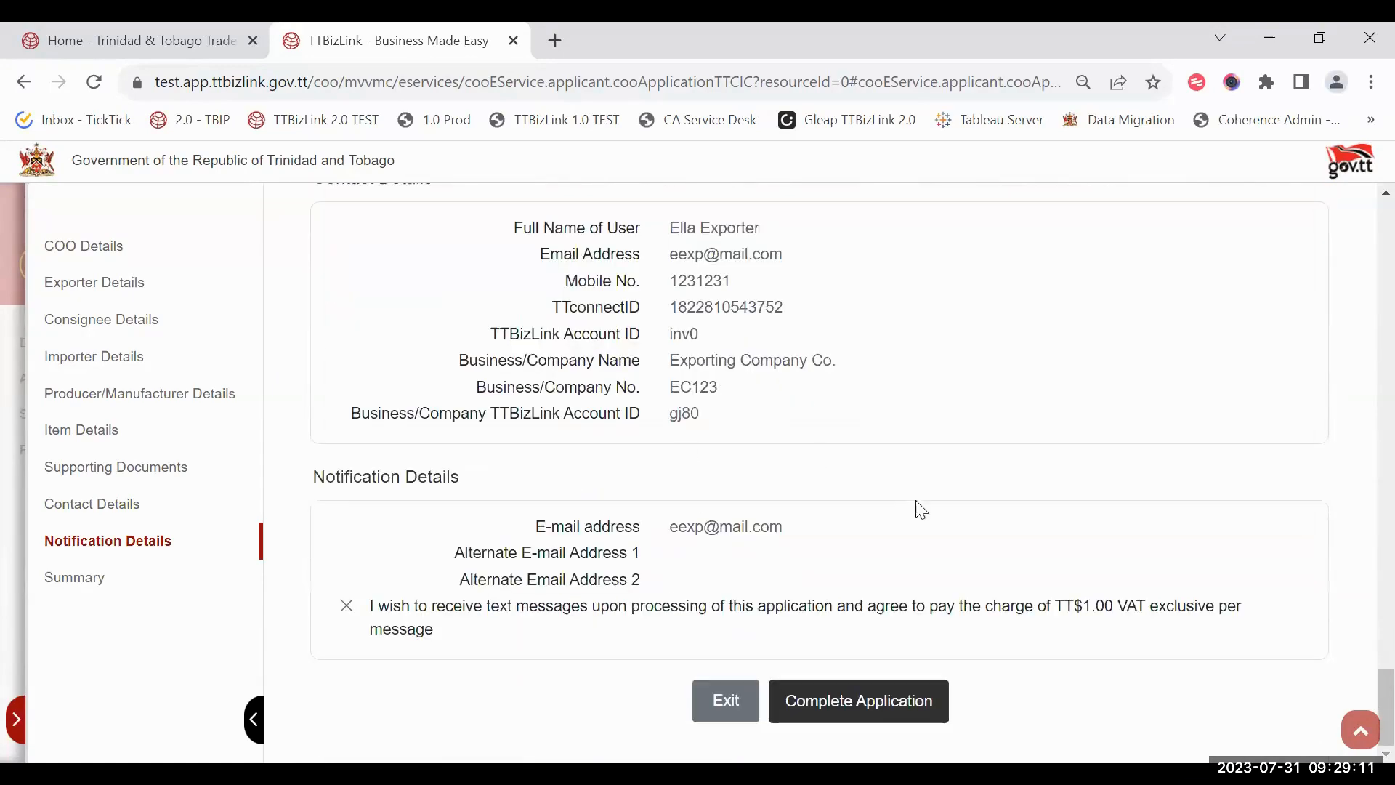
{"action": "left_click", "coordinate": [884, 712]}
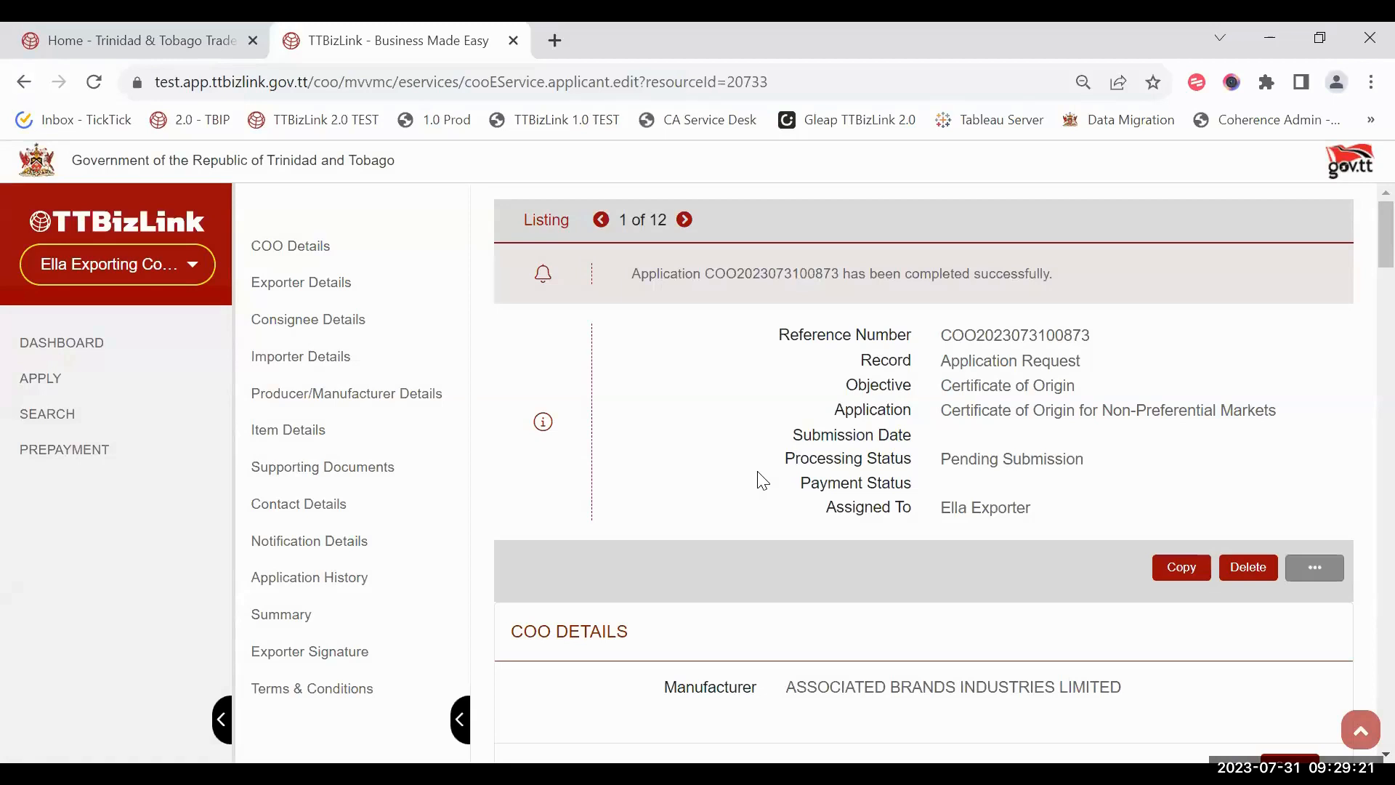
Step: Confirm being the authorised signatory and check the Signature.png image
{"action": "left_click_drag", "start_coordinate": [784, 457], "coordinate": [1096, 467]}
{"action": "left_click", "coordinate": [1096, 467]}
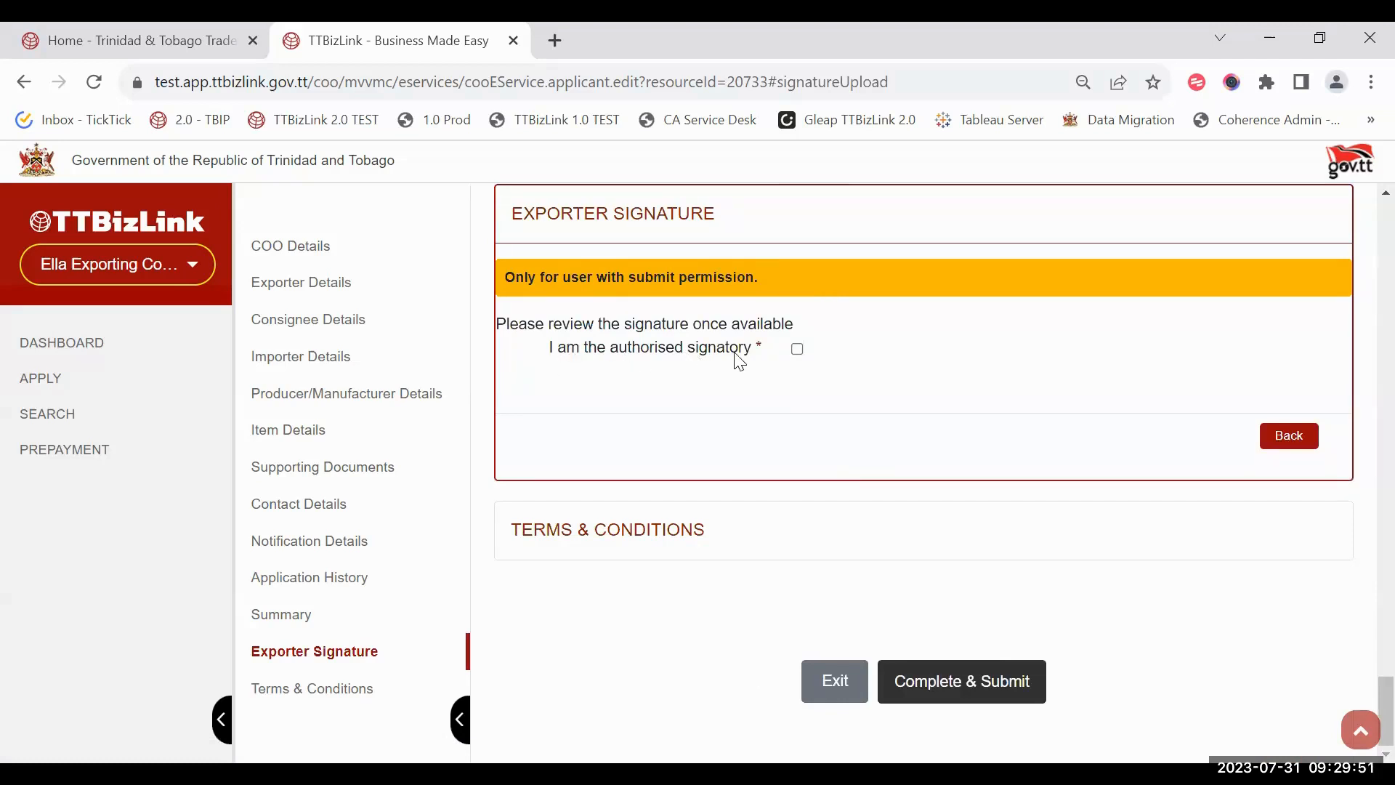
{"action": "left_click", "coordinate": [797, 349]}
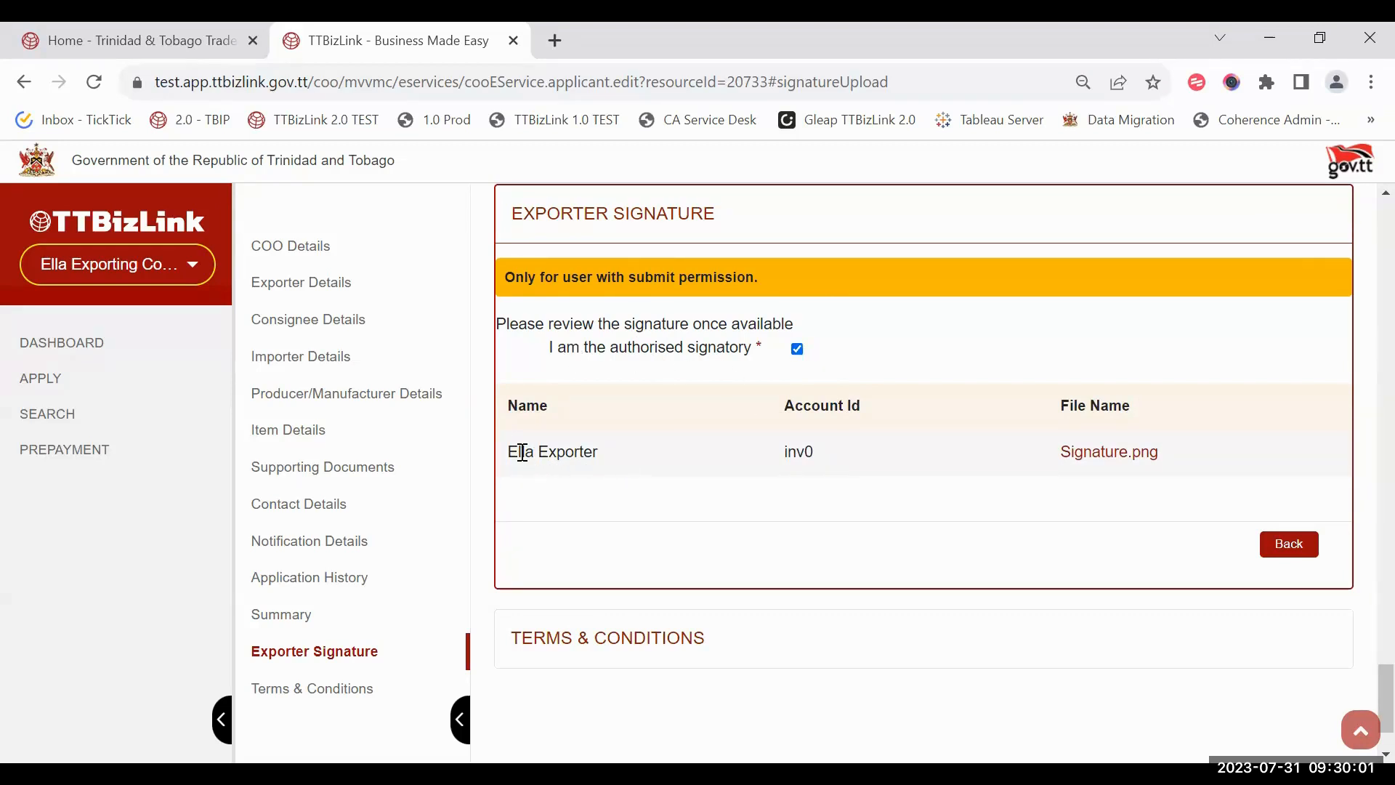
{"action": "left_click_drag", "start_coordinate": [508, 451], "coordinate": [724, 480]}
{"action": "left_click", "coordinate": [724, 480]}
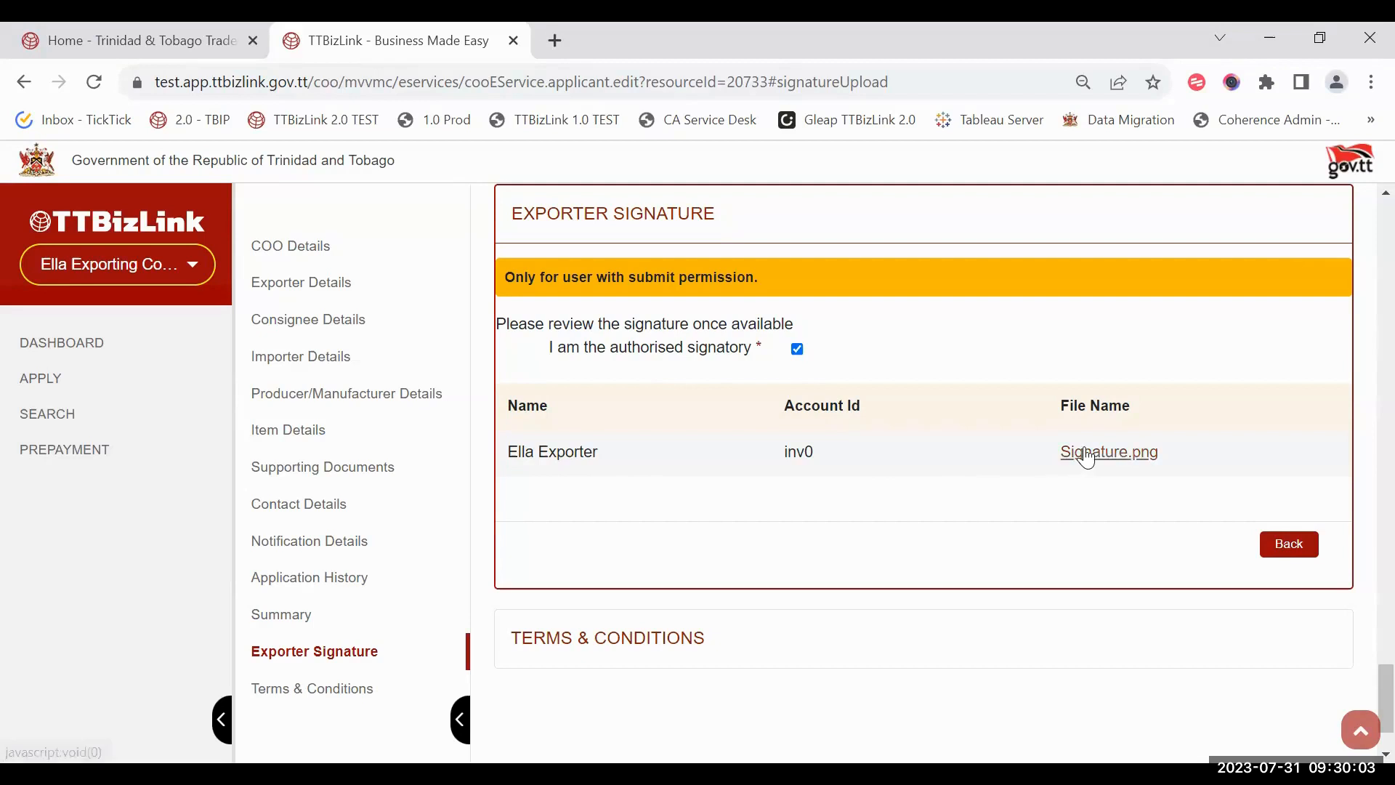
{"action": "left_click", "coordinate": [1084, 450]}
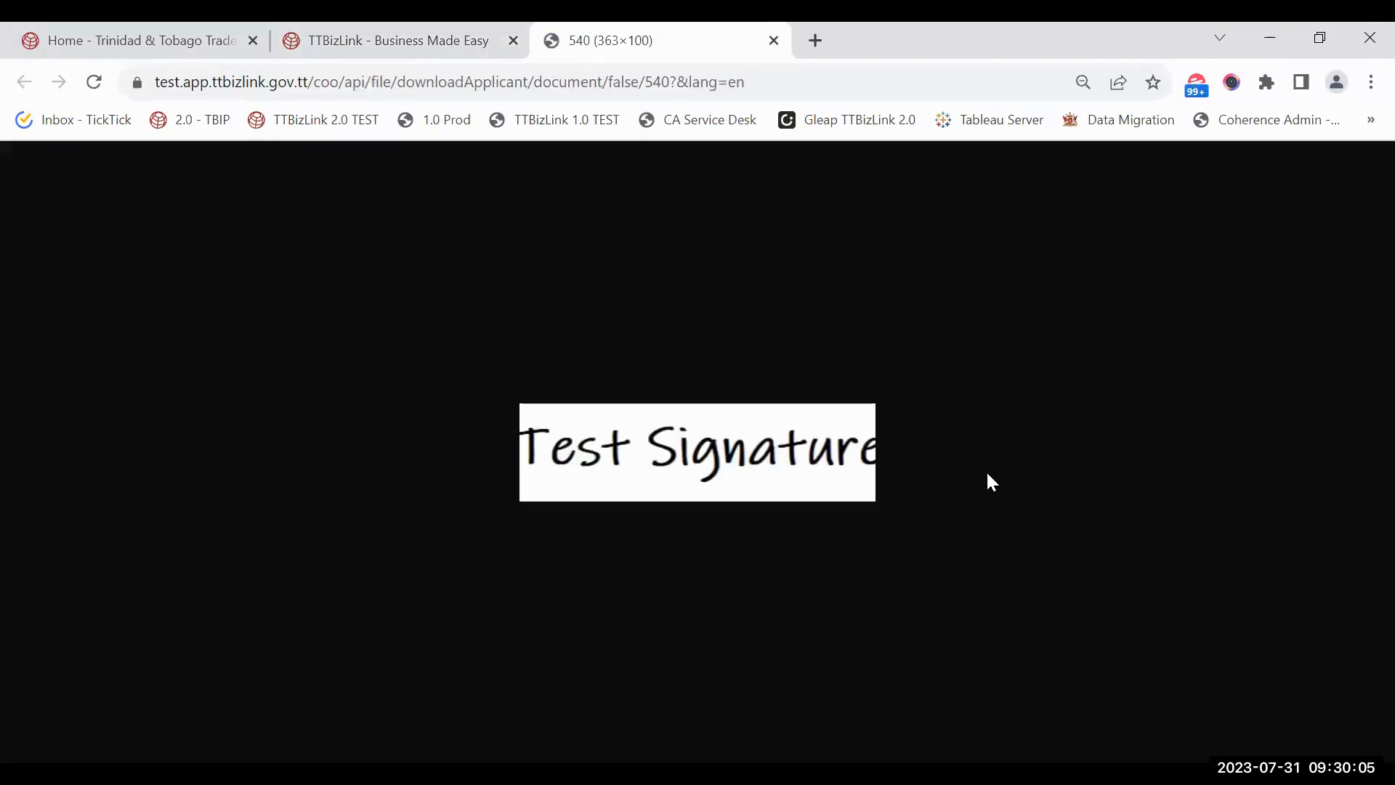
{"action": "key", "text": "ctrl+w"}
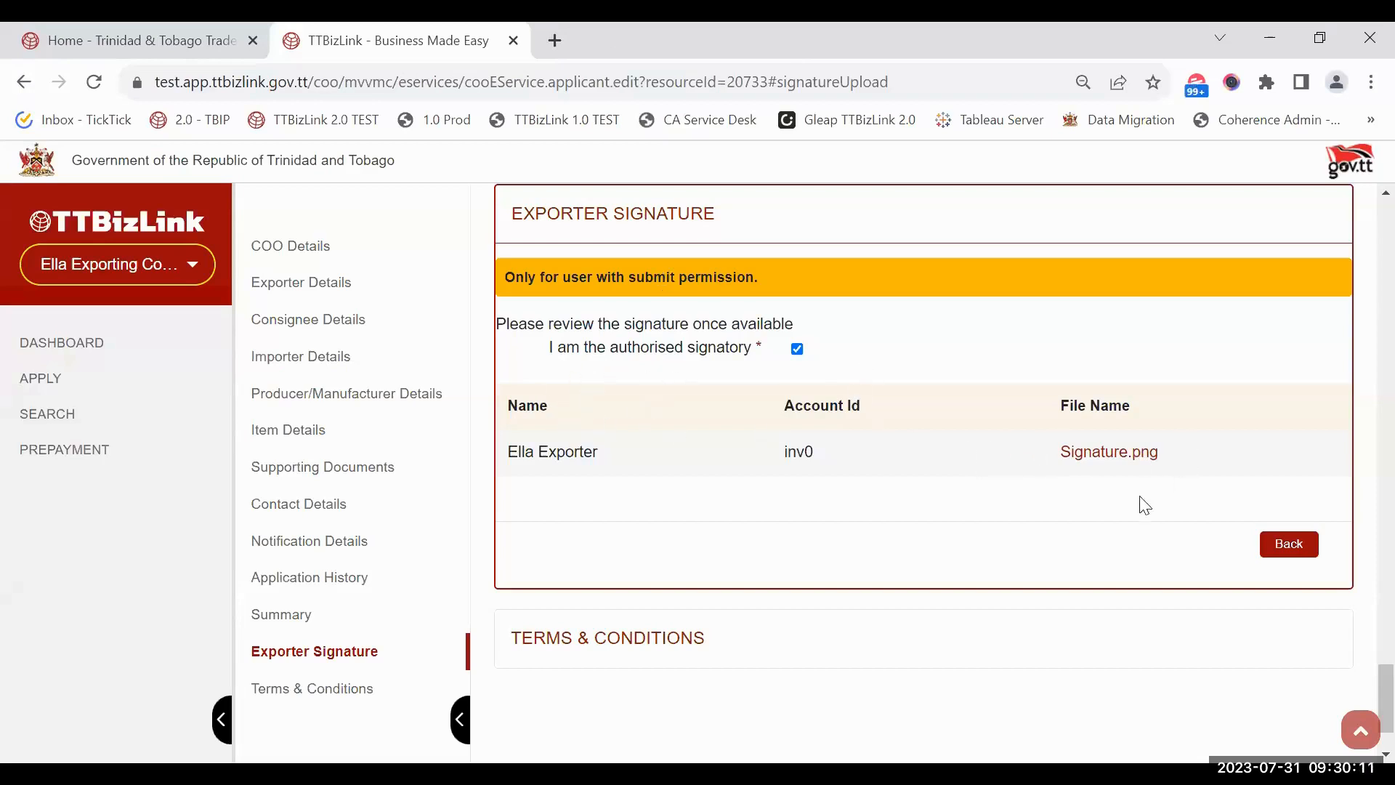
Step: Accept the origin declaration and the terms and privacy statement, then Complete & Submit
{"action": "left_click", "coordinate": [697, 640]}
{"action": "left_click", "coordinate": [533, 335]}
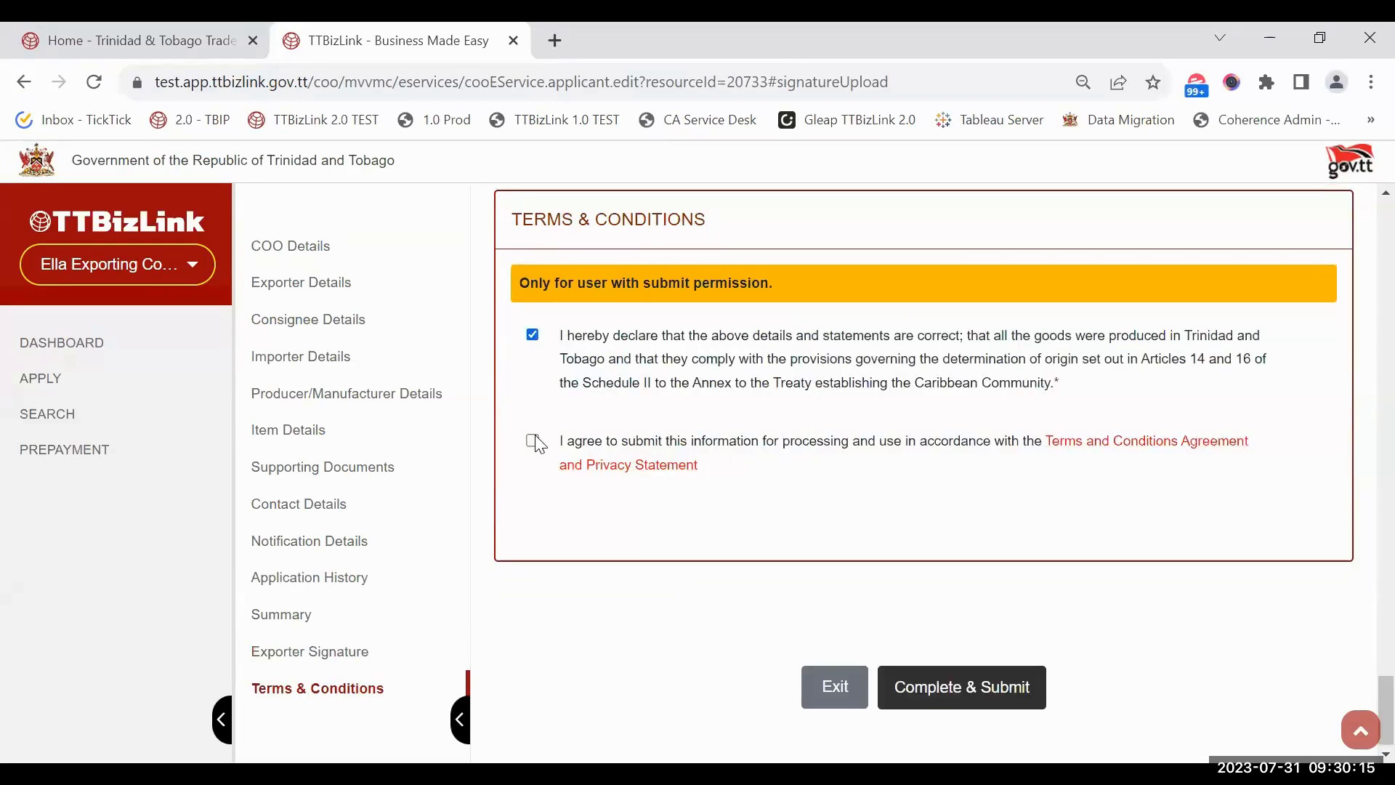
{"action": "left_click", "coordinate": [532, 440]}
{"action": "scroll", "coordinate": [945, 582], "scroll_direction": "down", "scroll_amount": 1}
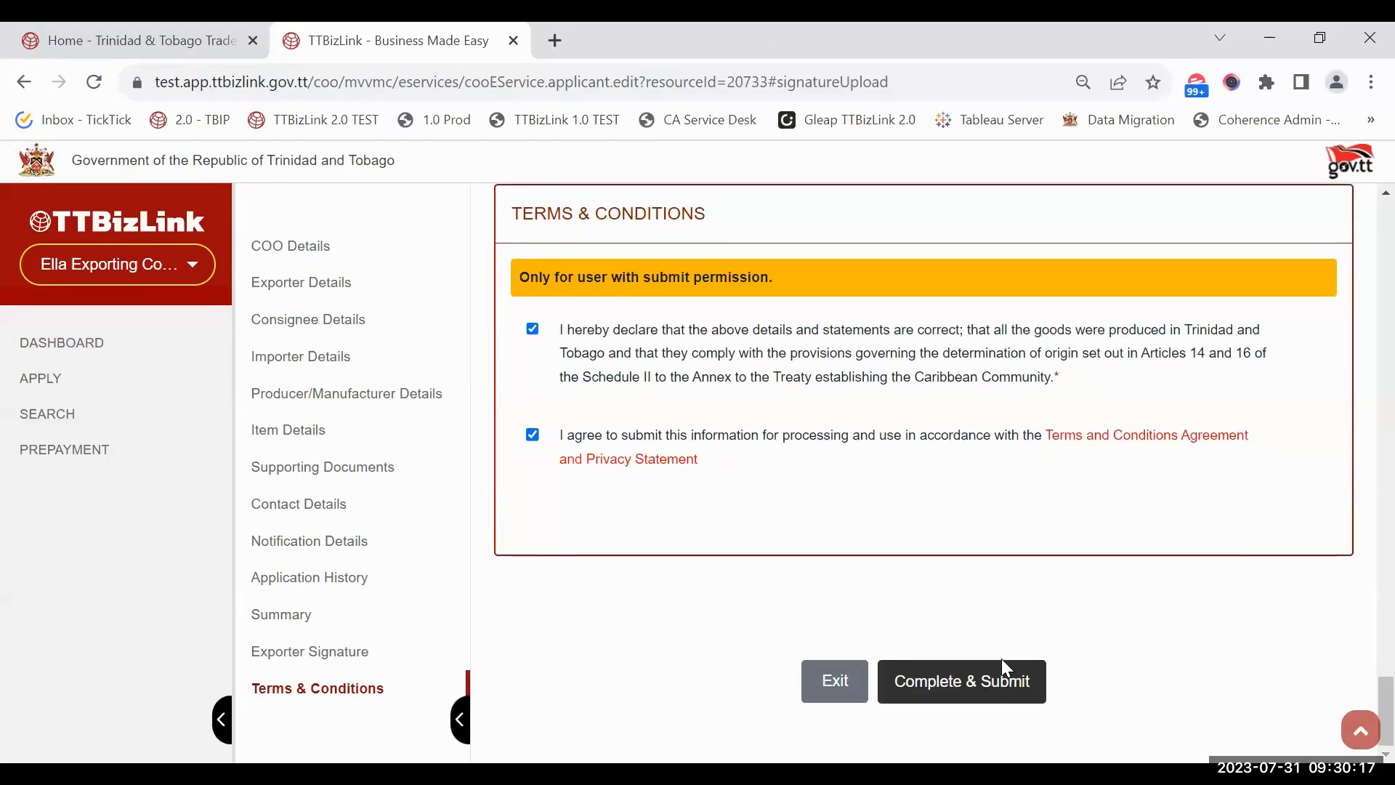
{"action": "left_click", "coordinate": [955, 670]}
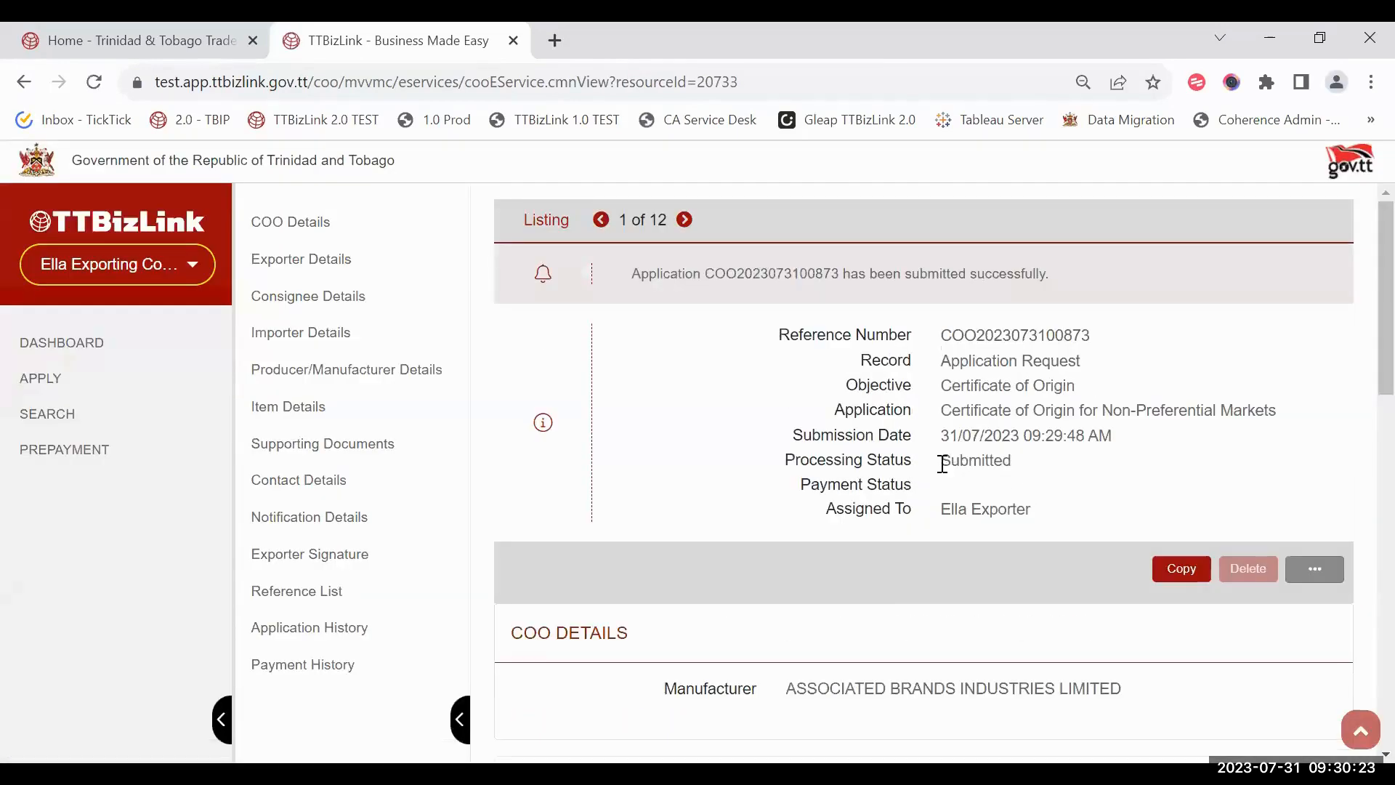
Step: Check the submitted record's Application History and empty Payment History, then exit to the Dashboard
{"action": "left_click_drag", "start_coordinate": [942, 468], "coordinate": [1029, 476]}
{"action": "left_click", "coordinate": [1034, 479]}
{"action": "left_click", "coordinate": [318, 639]}
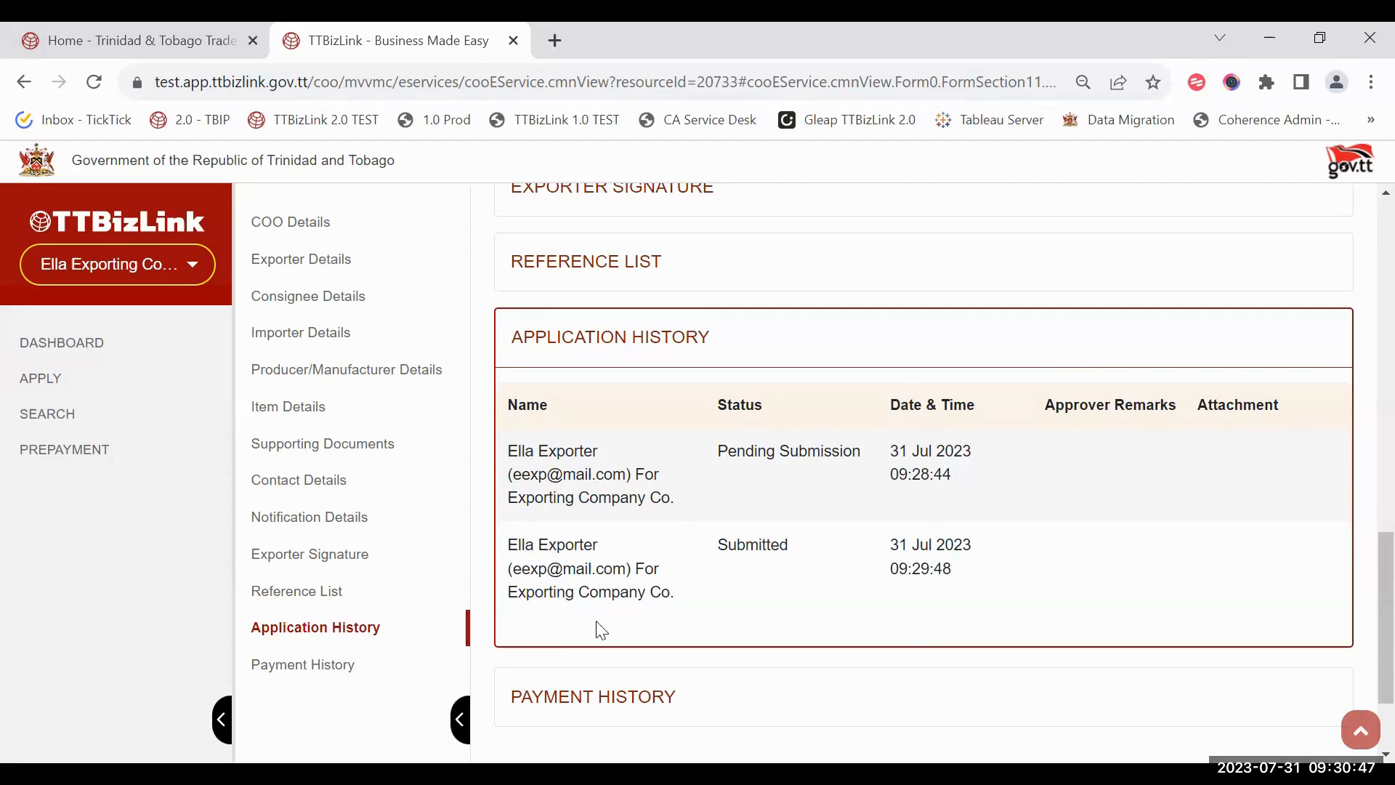
{"action": "scroll", "coordinate": [734, 603], "scroll_direction": "down", "scroll_amount": 2}
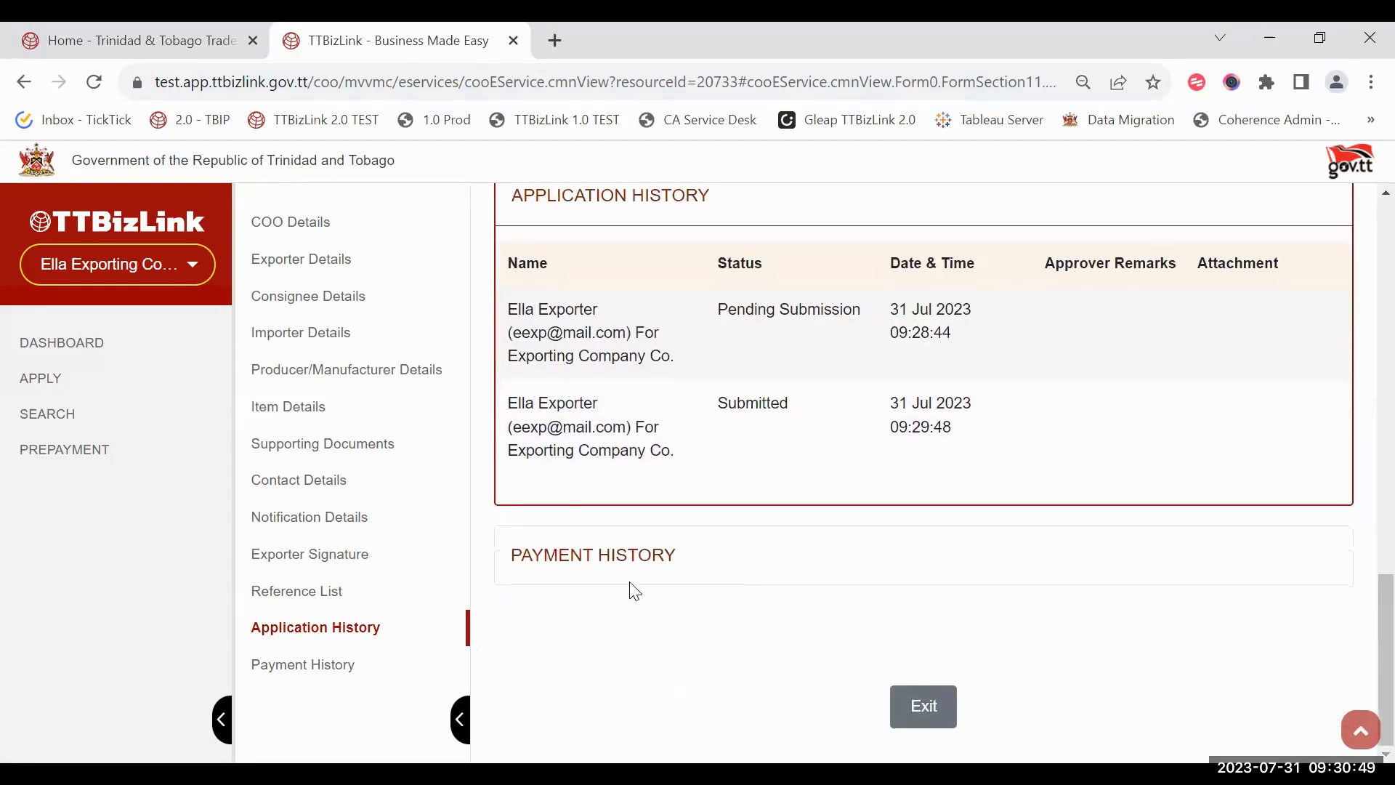
{"action": "left_click", "coordinate": [717, 550]}
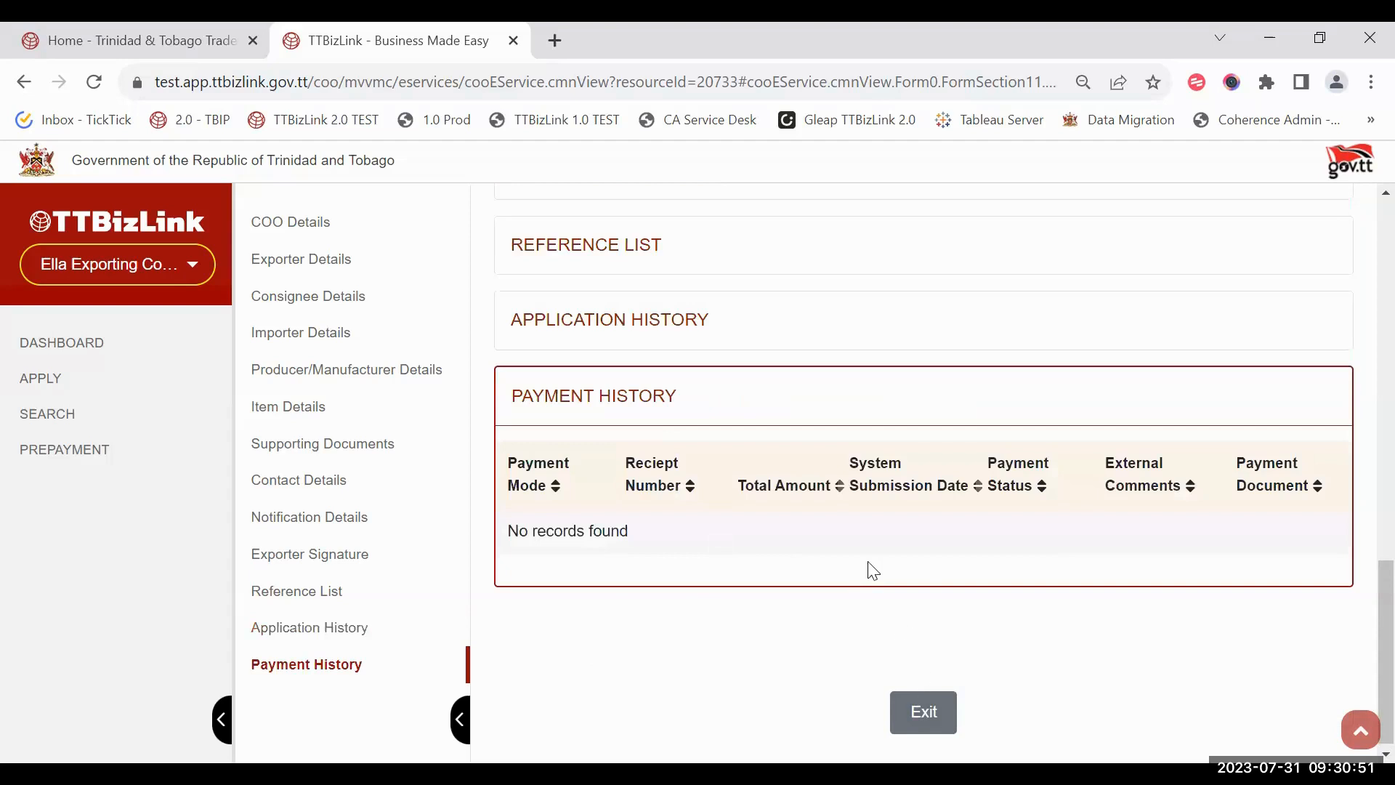
{"action": "scroll", "coordinate": [865, 559], "scroll_direction": "up", "scroll_amount": 13}
{"action": "scroll", "coordinate": [861, 551], "scroll_direction": "down", "scroll_amount": 8}
{"action": "scroll", "coordinate": [884, 650], "scroll_direction": "down", "scroll_amount": 5}
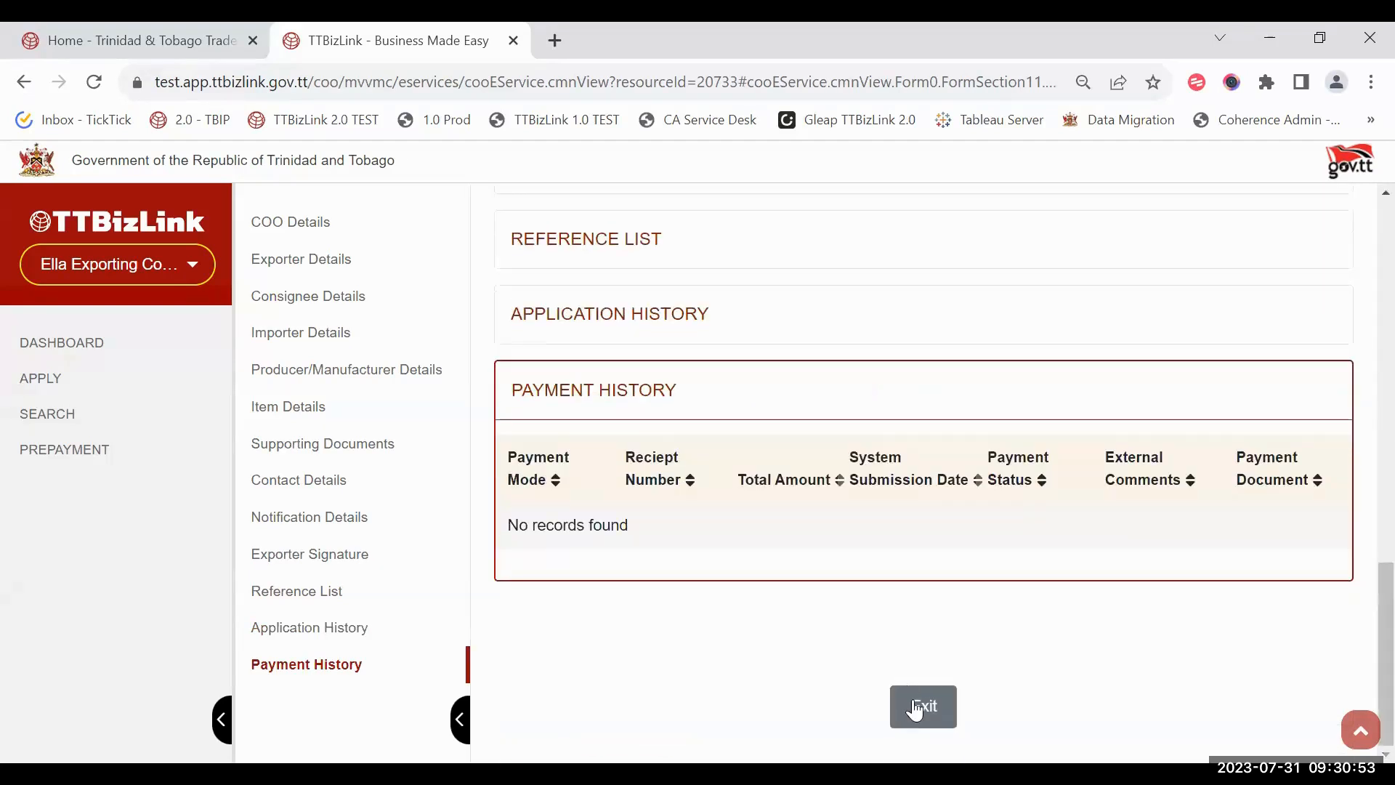
{"action": "left_click", "coordinate": [921, 704]}
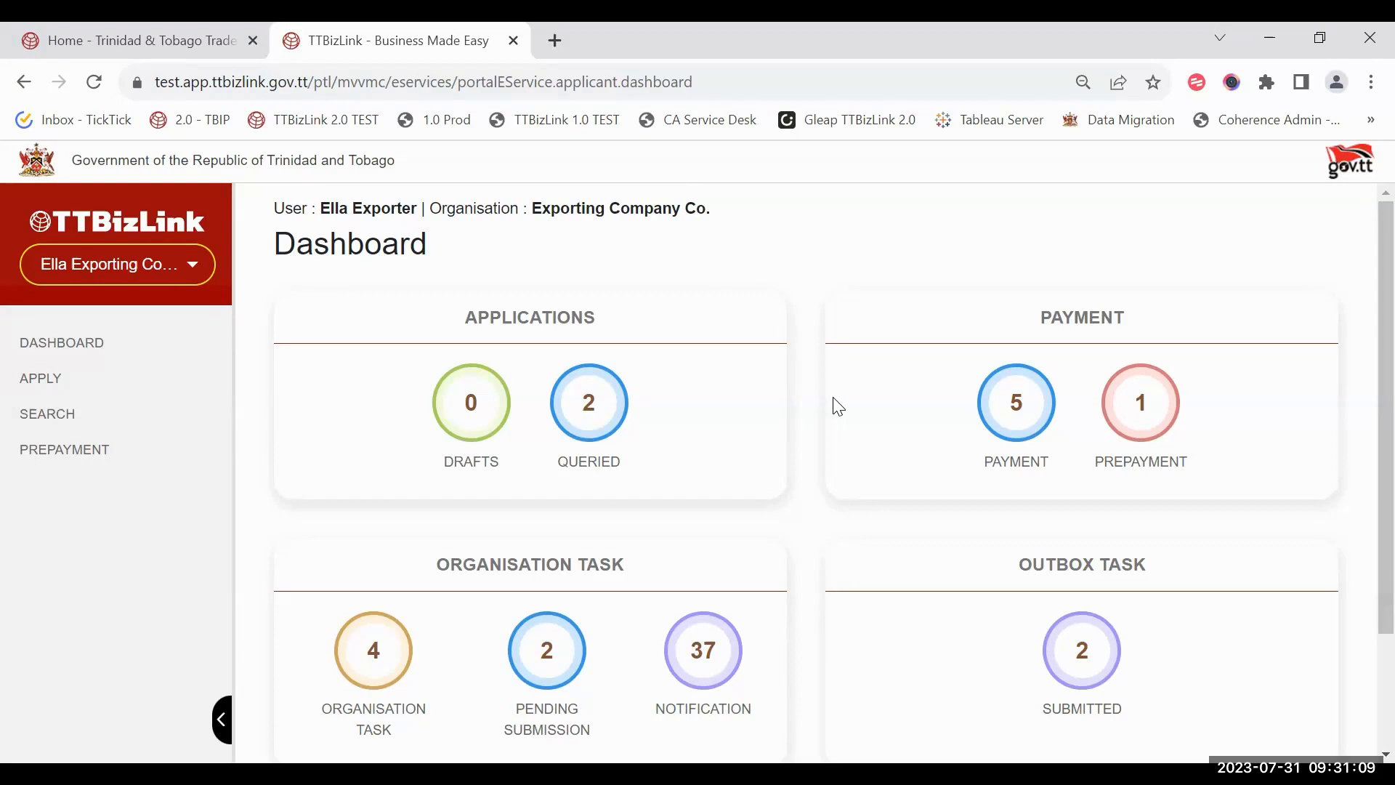
{"action": "left_click", "coordinate": [1024, 414]}
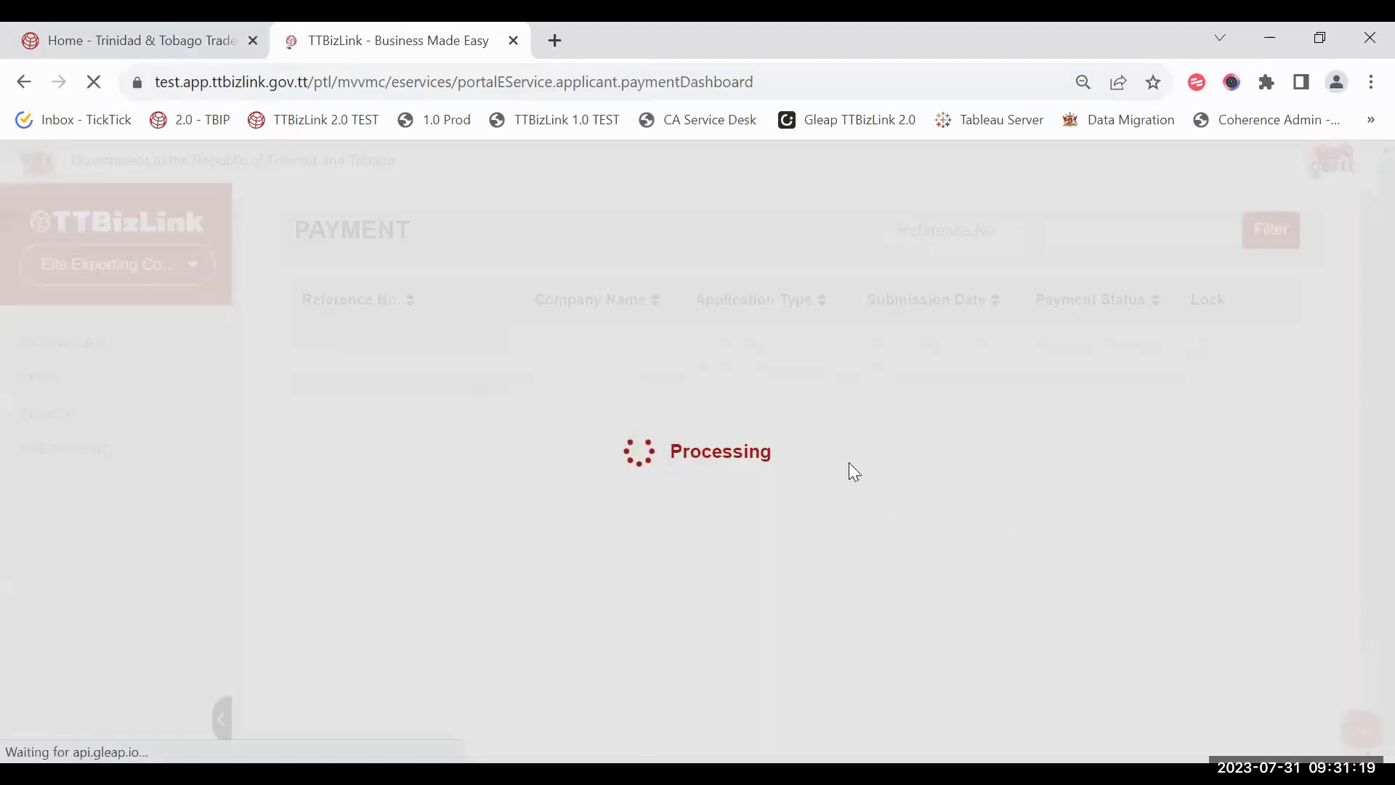
{"action": "scroll", "coordinate": [987, 588], "scroll_direction": "down", "scroll_amount": 2}
{"action": "scroll", "coordinate": [1002, 321], "scroll_direction": "up", "scroll_amount": 2}
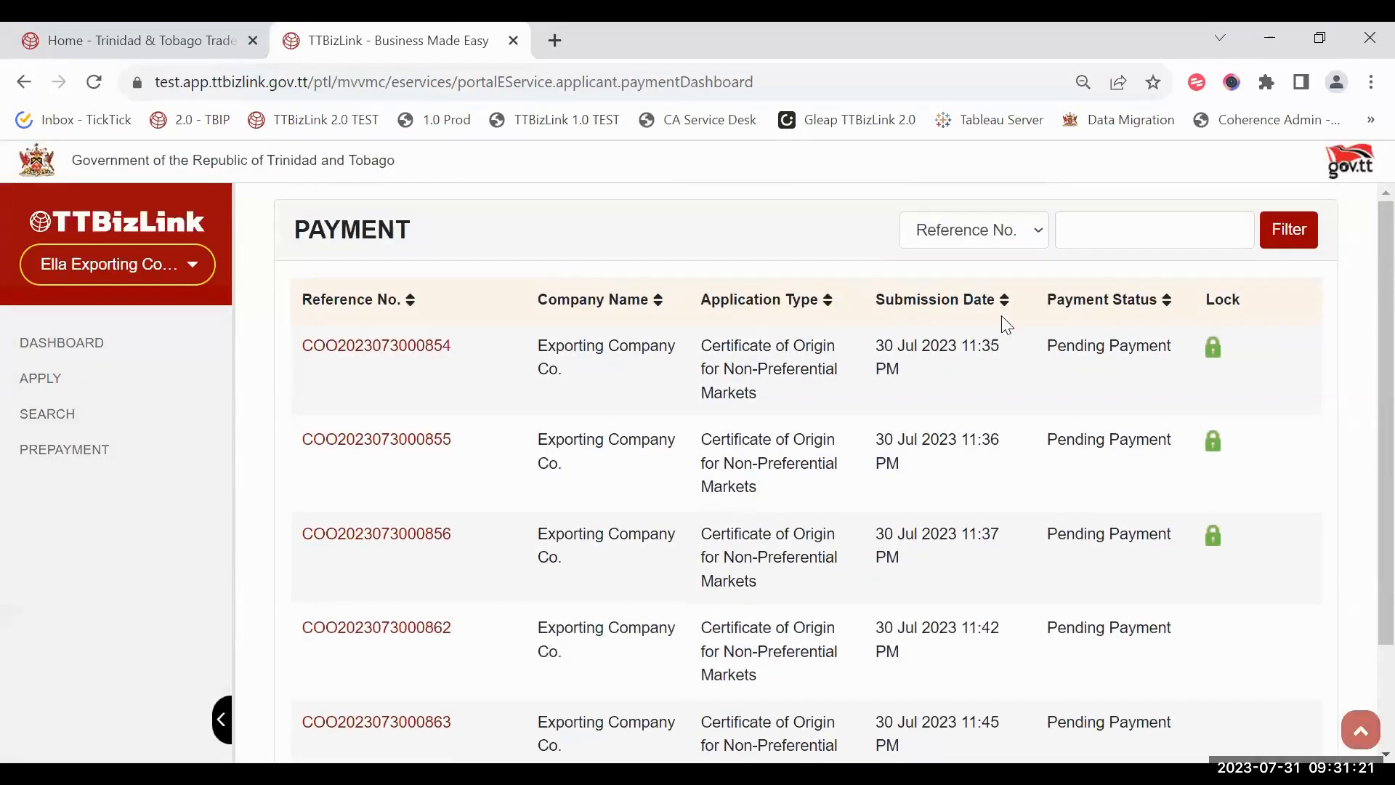
{"action": "scroll", "coordinate": [759, 365], "scroll_direction": "down", "scroll_amount": 2}
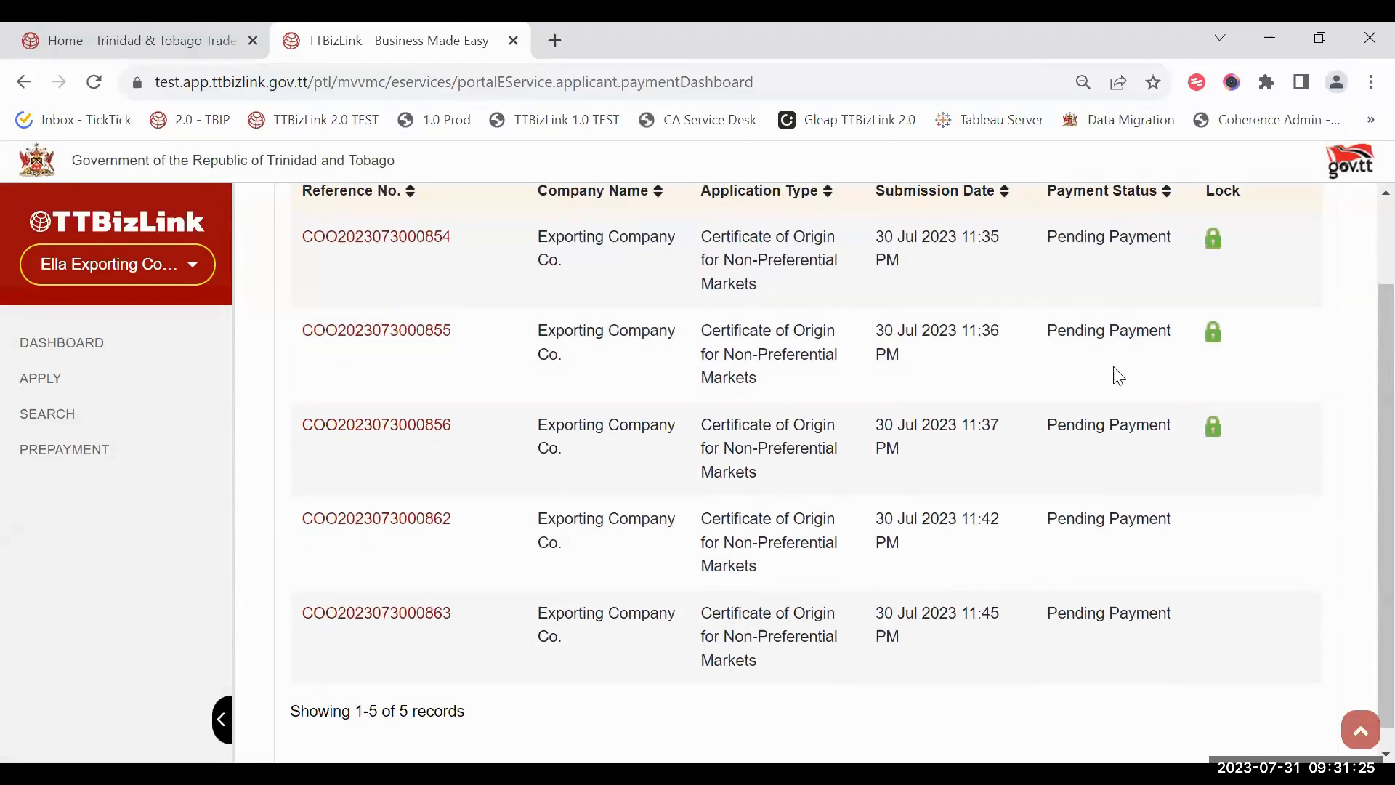
{"action": "left_click", "coordinate": [387, 534]}
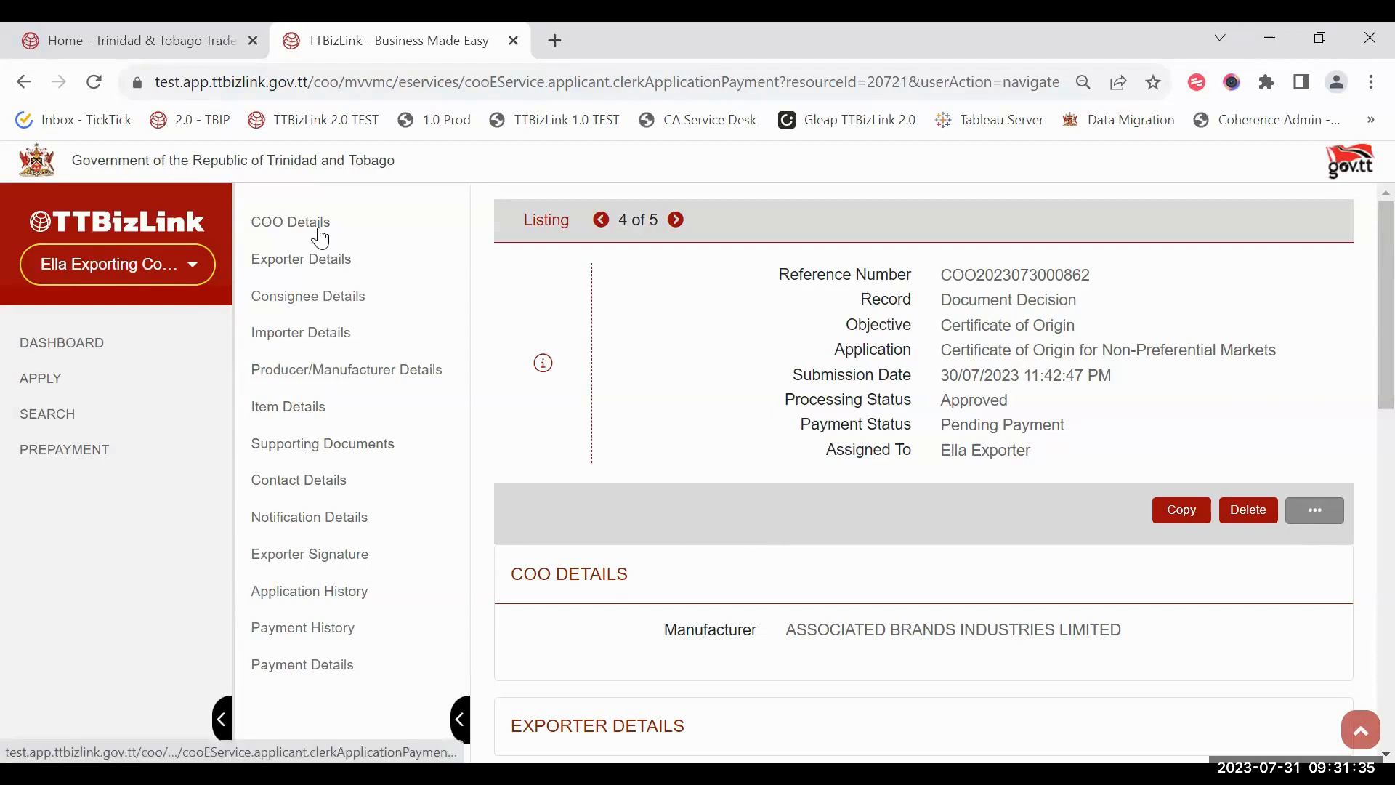
Step: Try Online as the payment mode, then return from the online payment form
{"action": "left_click", "coordinate": [347, 666]}
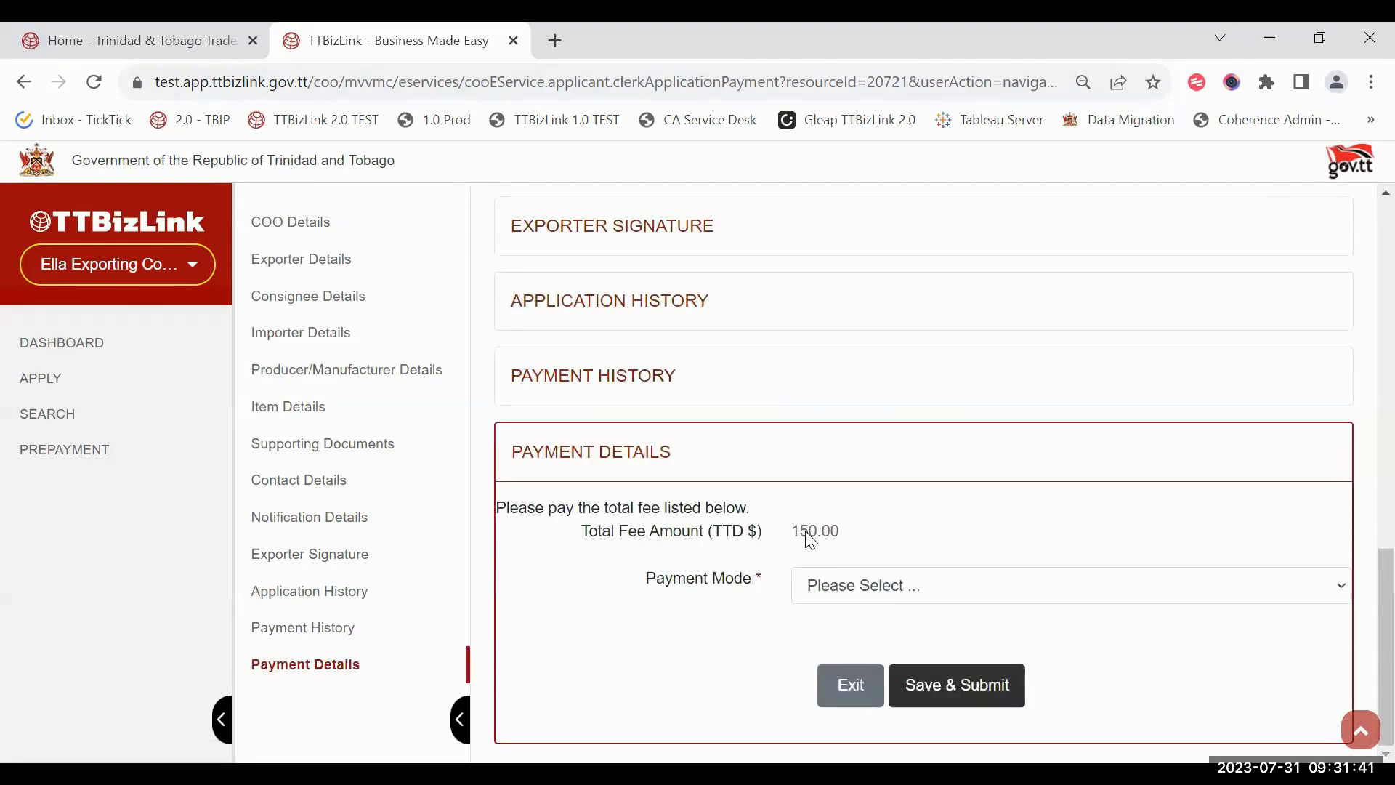
{"action": "left_click", "coordinate": [887, 597]}
{"action": "left_click", "coordinate": [898, 531]}
{"action": "left_click", "coordinate": [908, 592]}
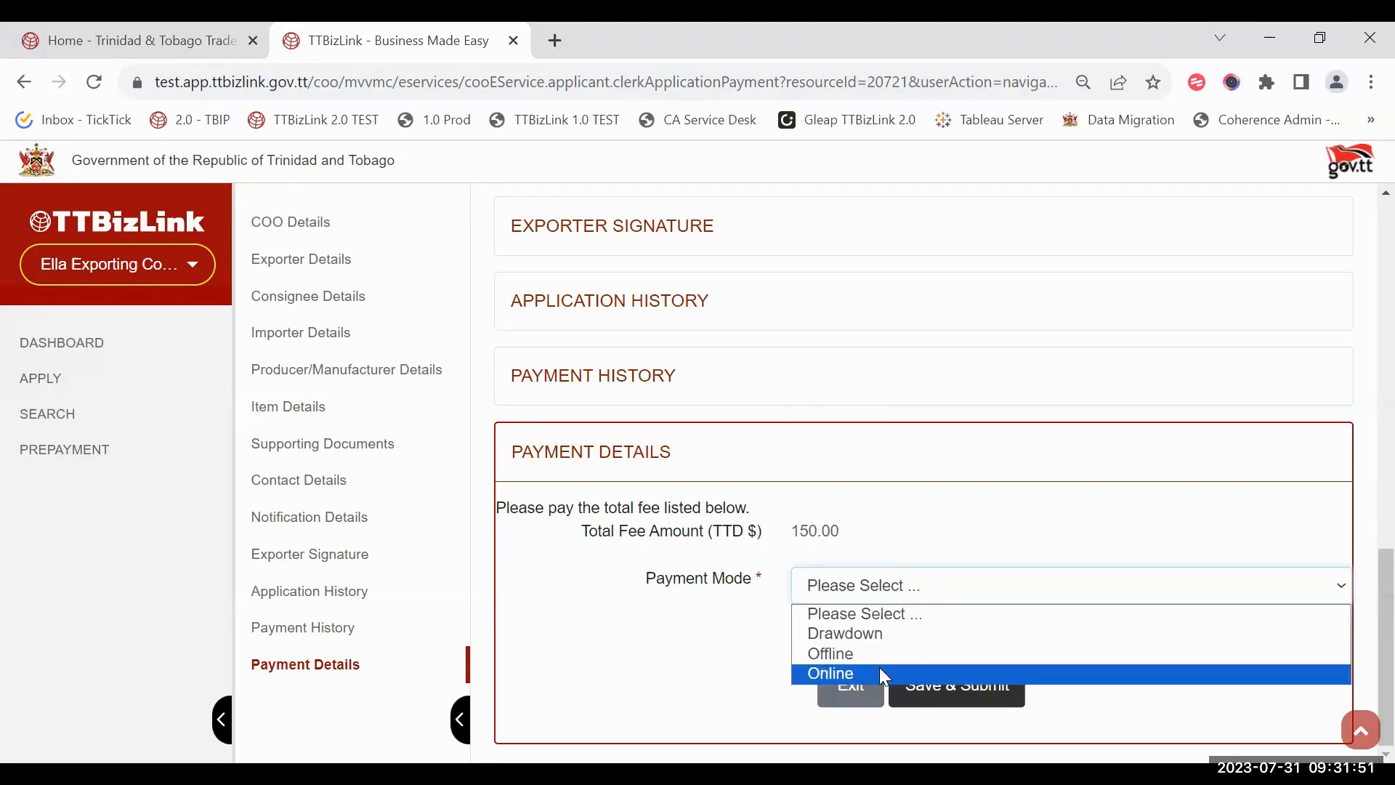
{"action": "left_click", "coordinate": [820, 585]}
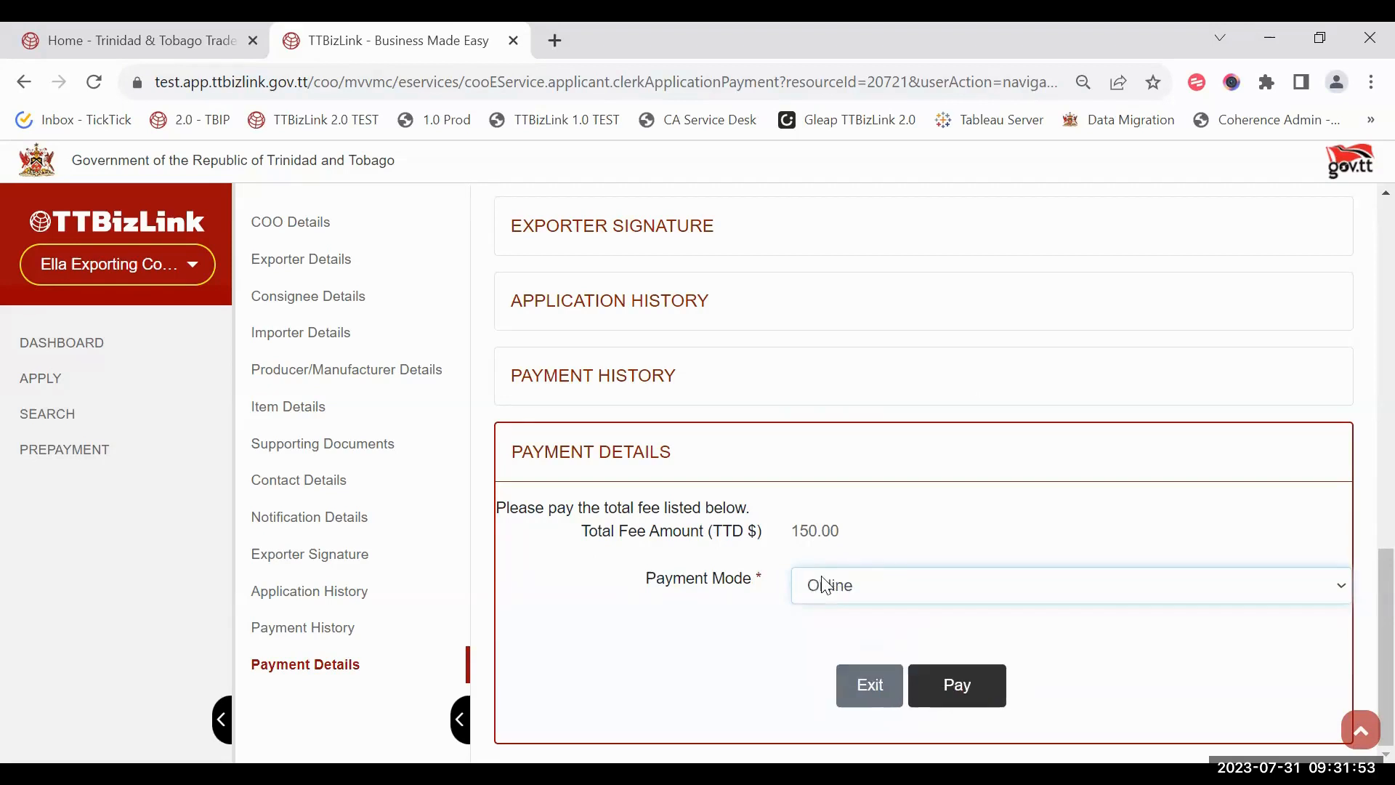
{"action": "left_click", "coordinate": [959, 690]}
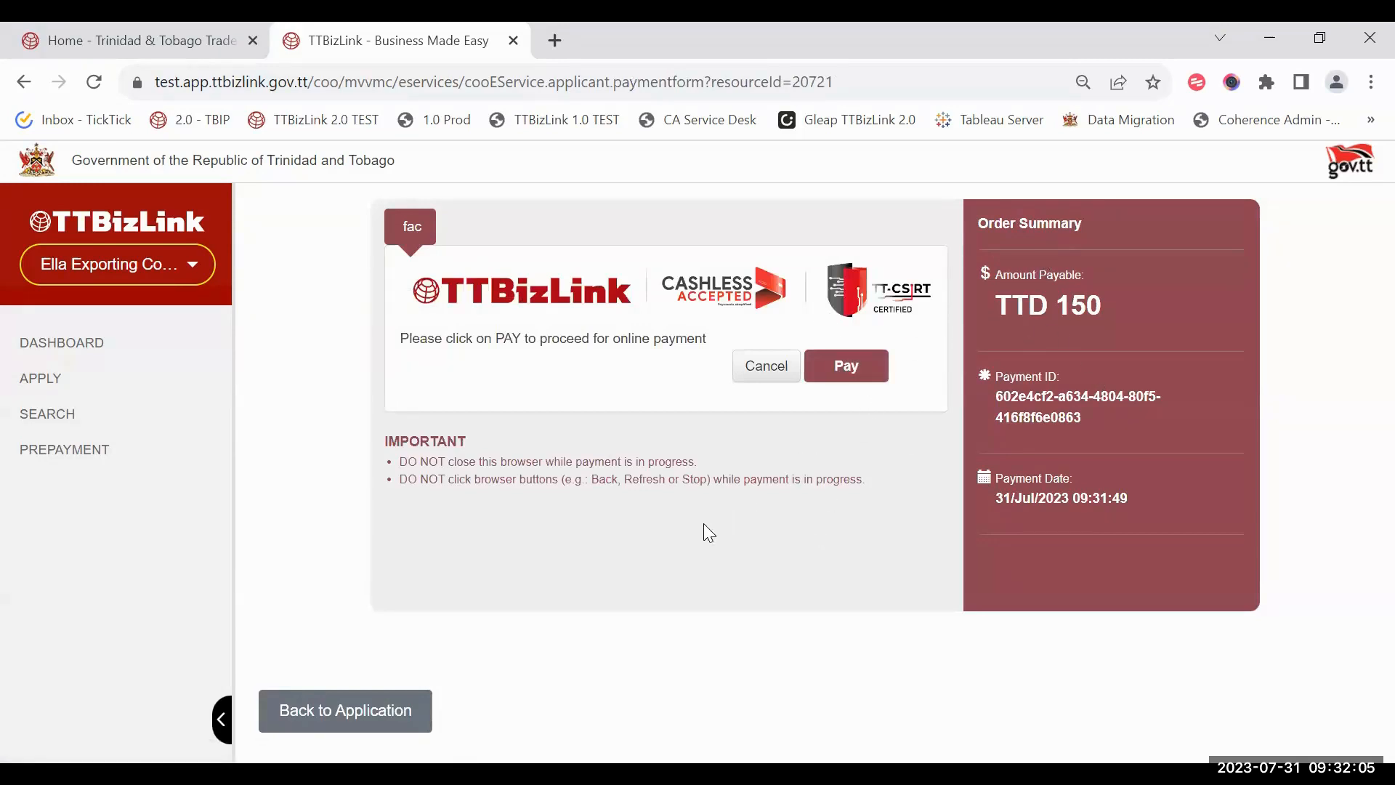
{"action": "left_click", "coordinate": [389, 710]}
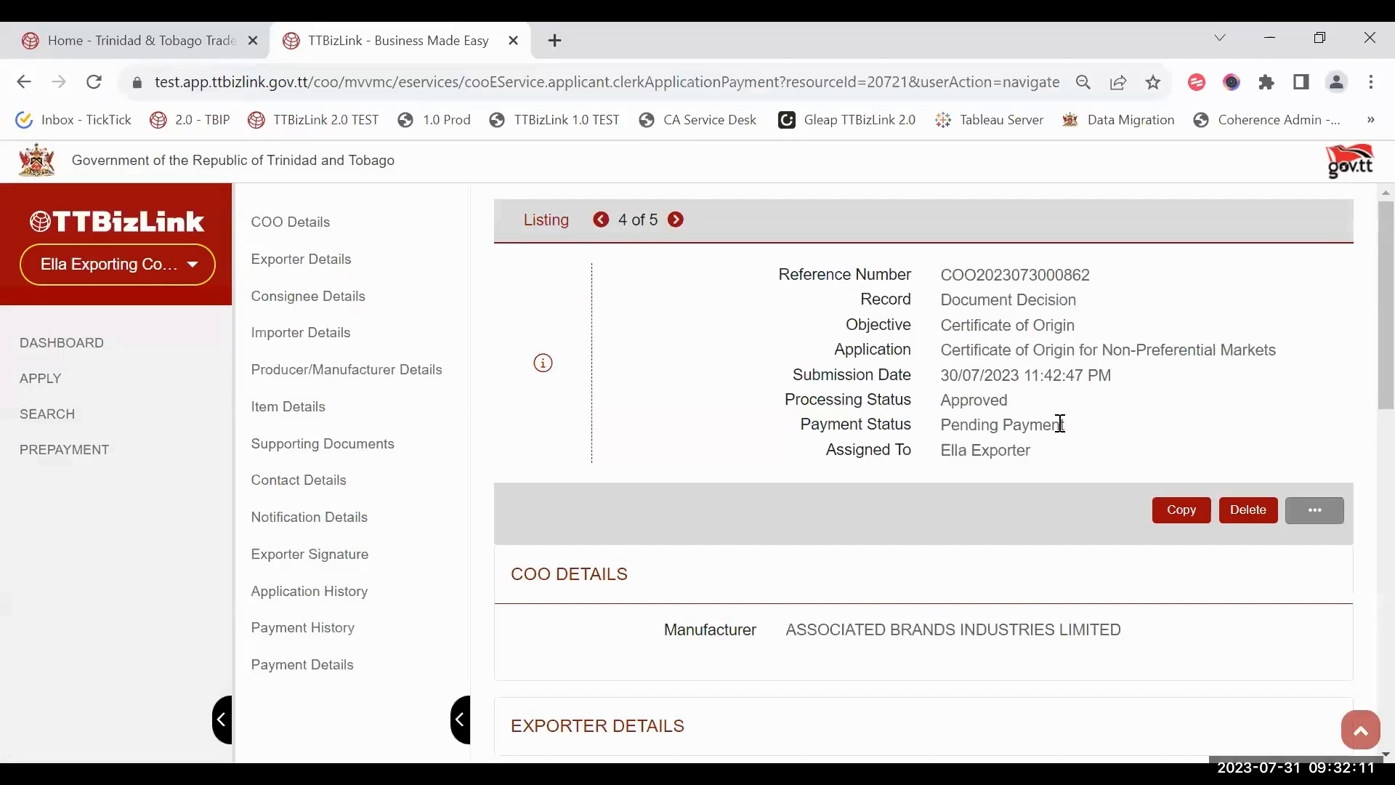
Step: Switch to Offline payment with receipt number 123 and upload the Test Image receipt
{"action": "left_click", "coordinate": [320, 665]}
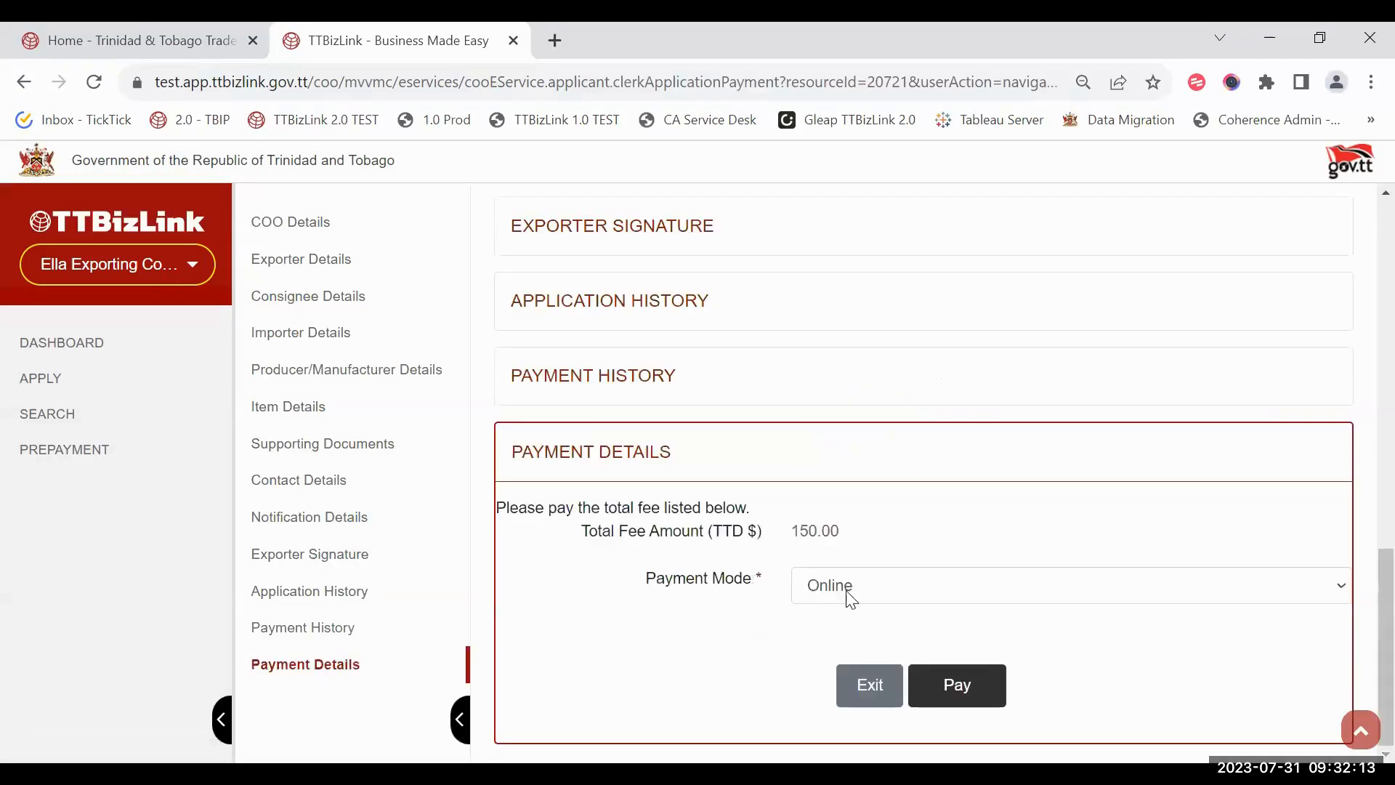
{"action": "left_click", "coordinate": [850, 599]}
{"action": "left_click", "coordinate": [855, 654]}
{"action": "scroll", "coordinate": [782, 551], "scroll_direction": "down", "scroll_amount": 1}
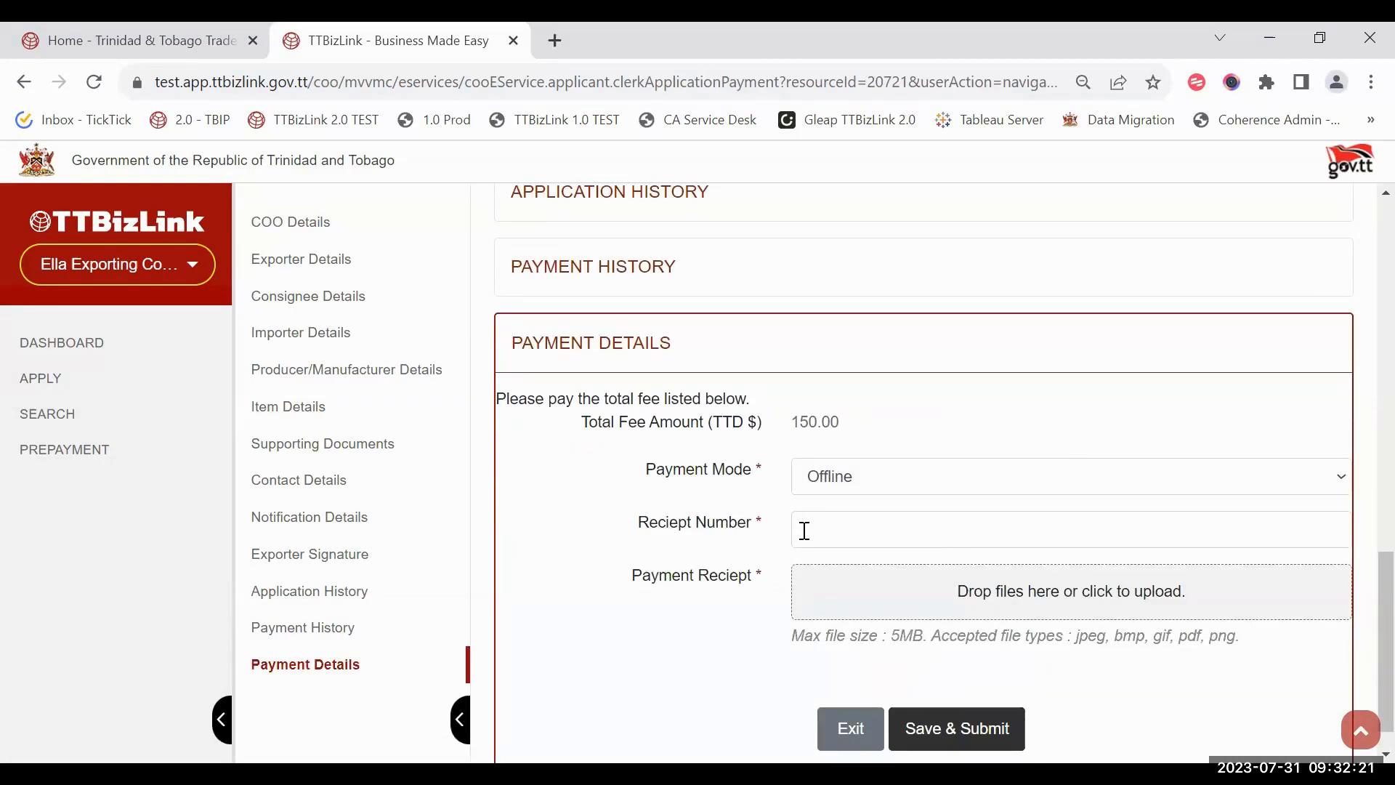
{"action": "left_click", "coordinate": [826, 514]}
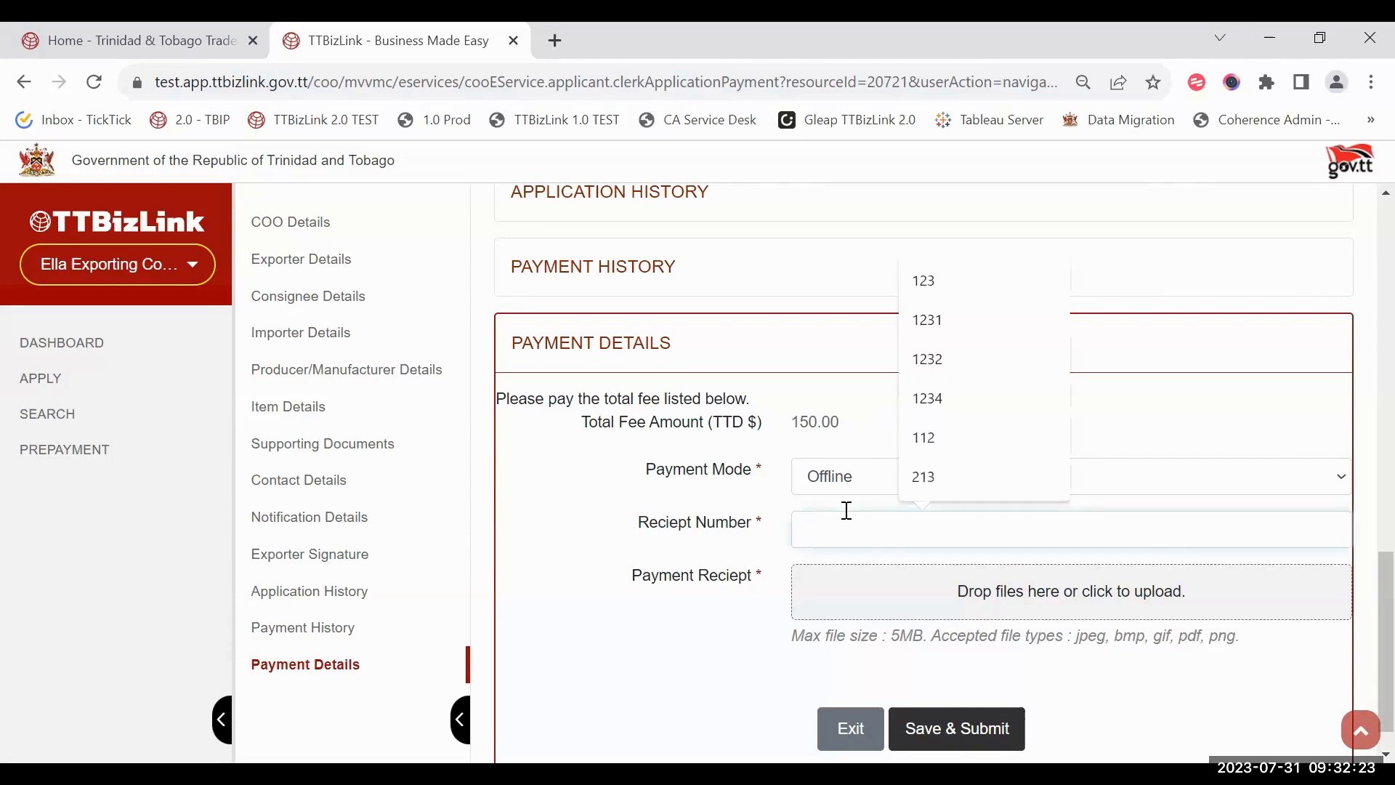
{"action": "type", "text": "123"}
{"action": "left_click", "coordinate": [716, 610]}
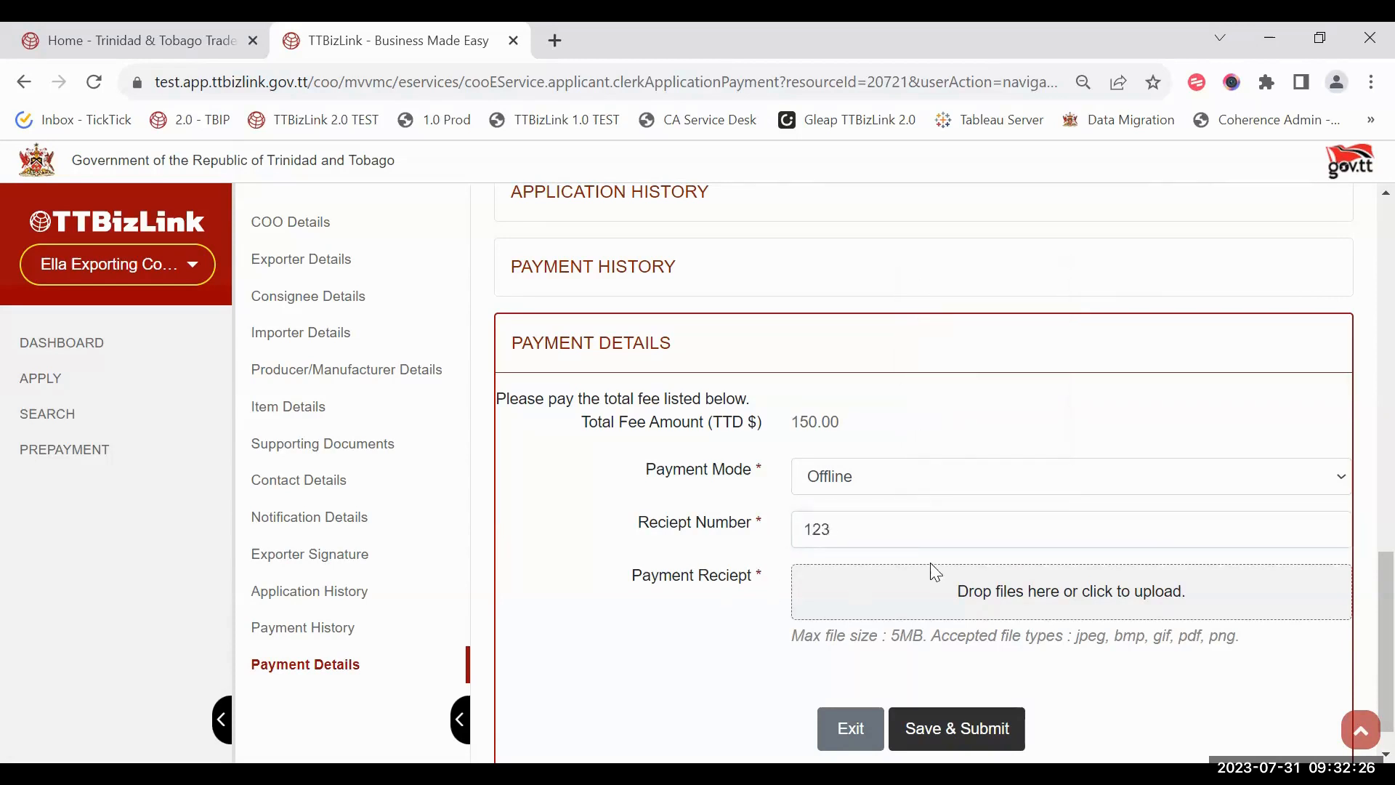
{"action": "left_click", "coordinate": [963, 590]}
{"action": "left_click", "coordinate": [648, 375]}
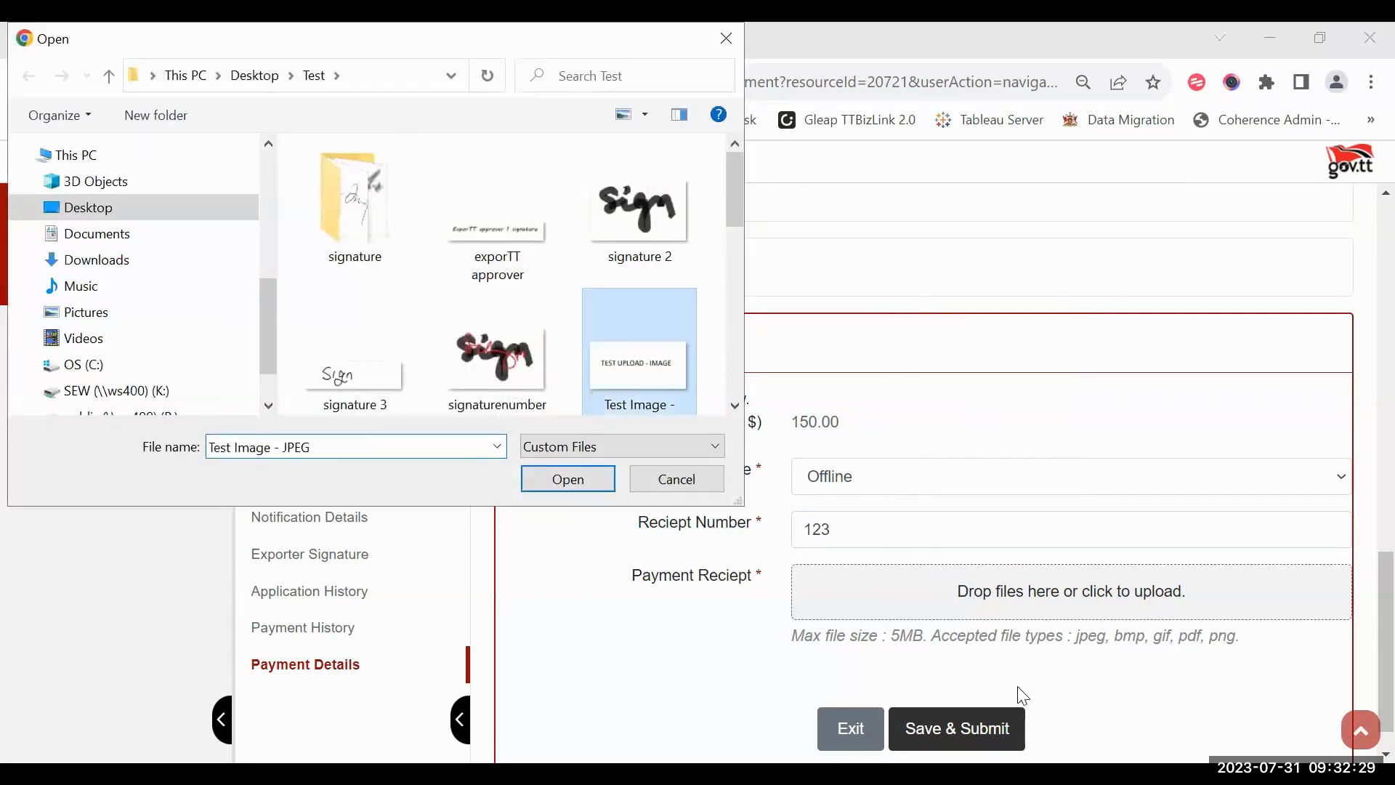
{"action": "key", "text": "Return"}
{"action": "scroll", "coordinate": [1003, 683], "scroll_direction": "down", "scroll_amount": 1}
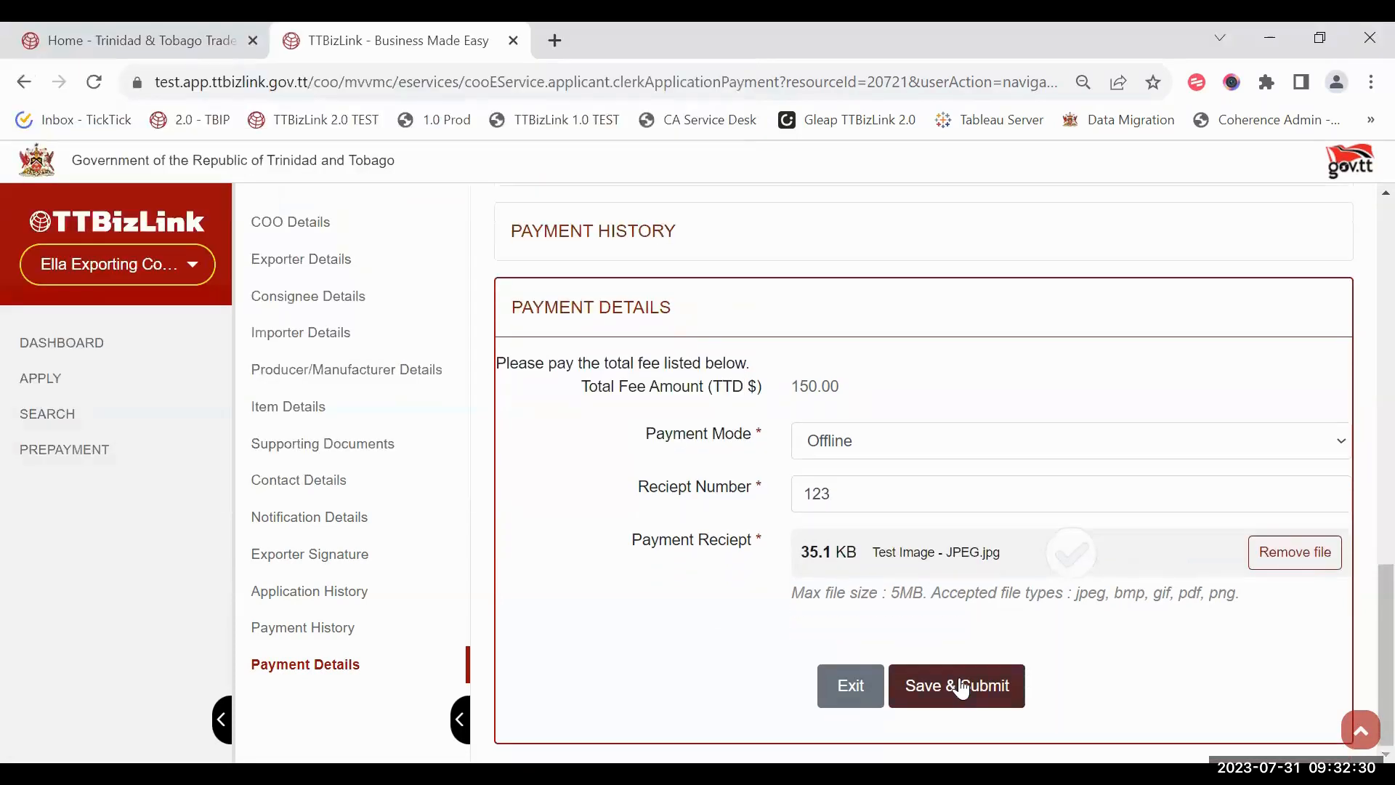
Step: Change the payment mode to Drawdown and submit the 150.00 TTD payment
{"action": "left_click", "coordinate": [929, 501]}
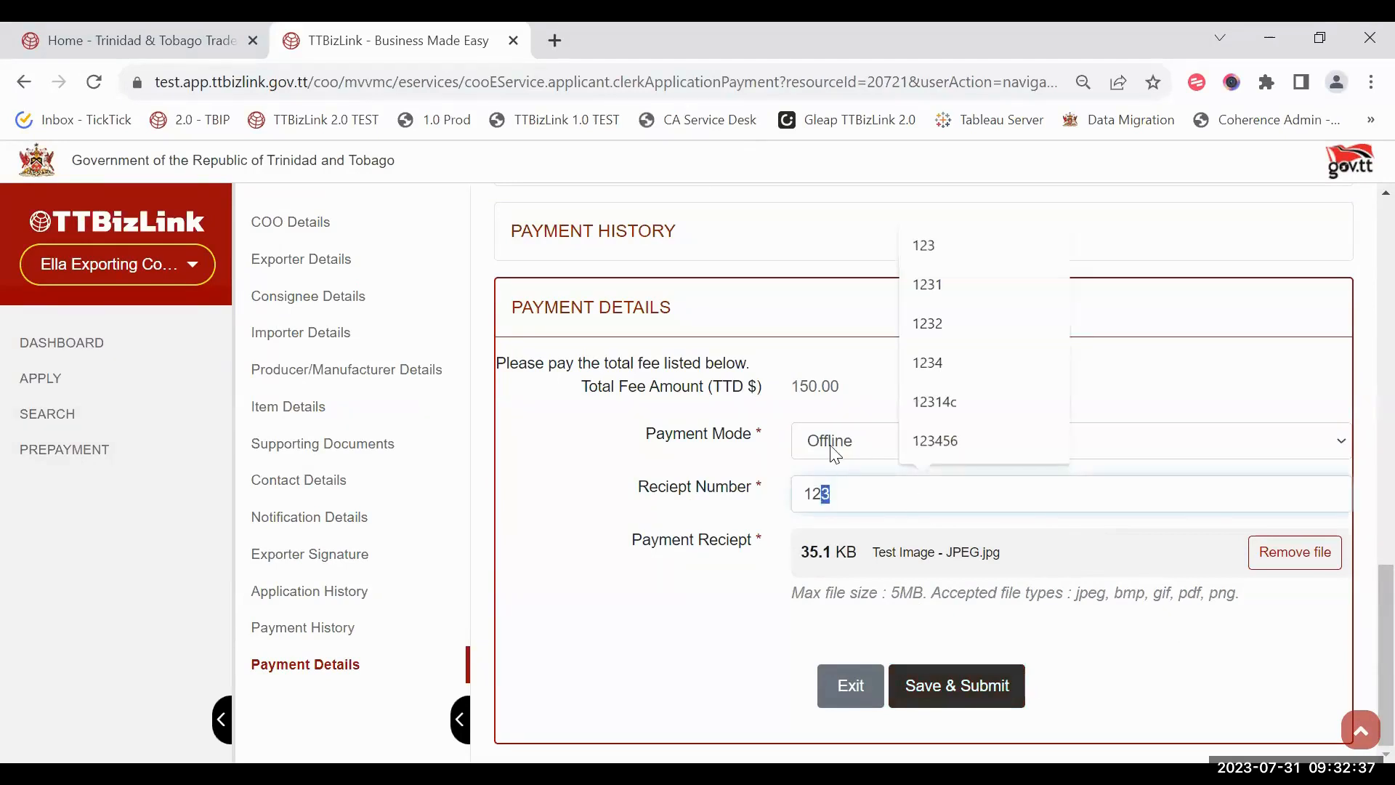
{"action": "left_click", "coordinate": [852, 443]}
{"action": "left_click", "coordinate": [853, 485]}
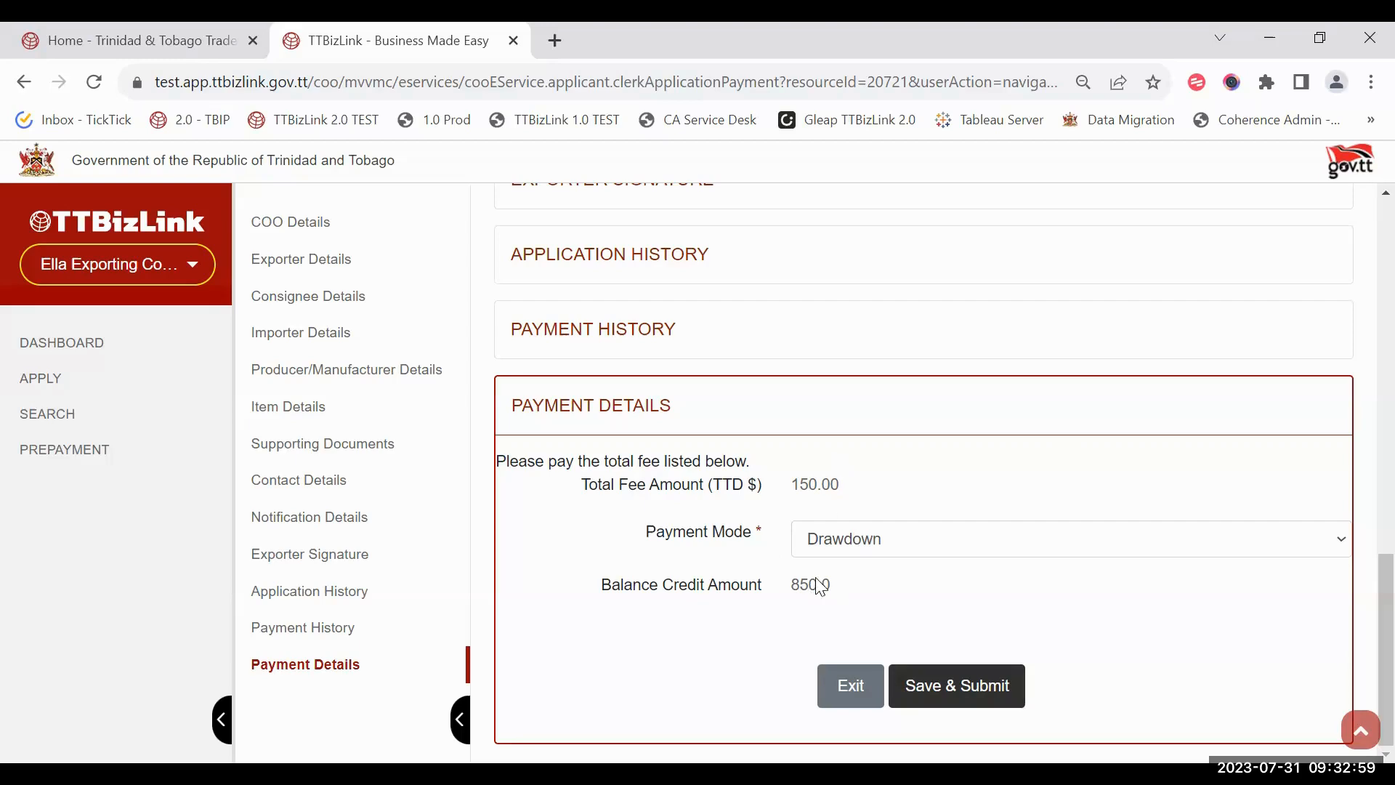
{"action": "left_click", "coordinate": [941, 703]}
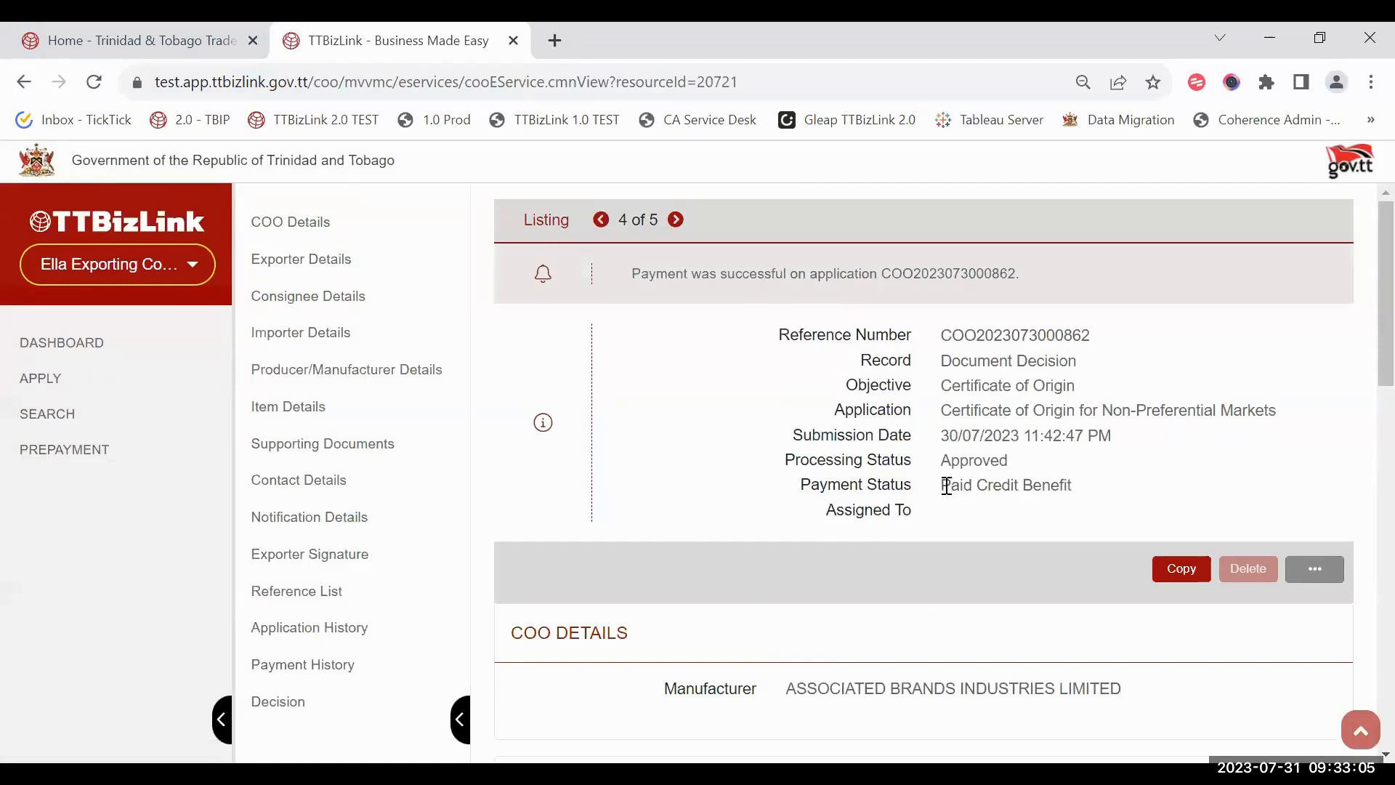
{"action": "left_click_drag", "start_coordinate": [951, 486], "coordinate": [1121, 504]}
{"action": "left_click", "coordinate": [1120, 504]}
{"action": "double_click", "coordinate": [1319, 584]}
{"action": "left_click", "coordinate": [1311, 583]}
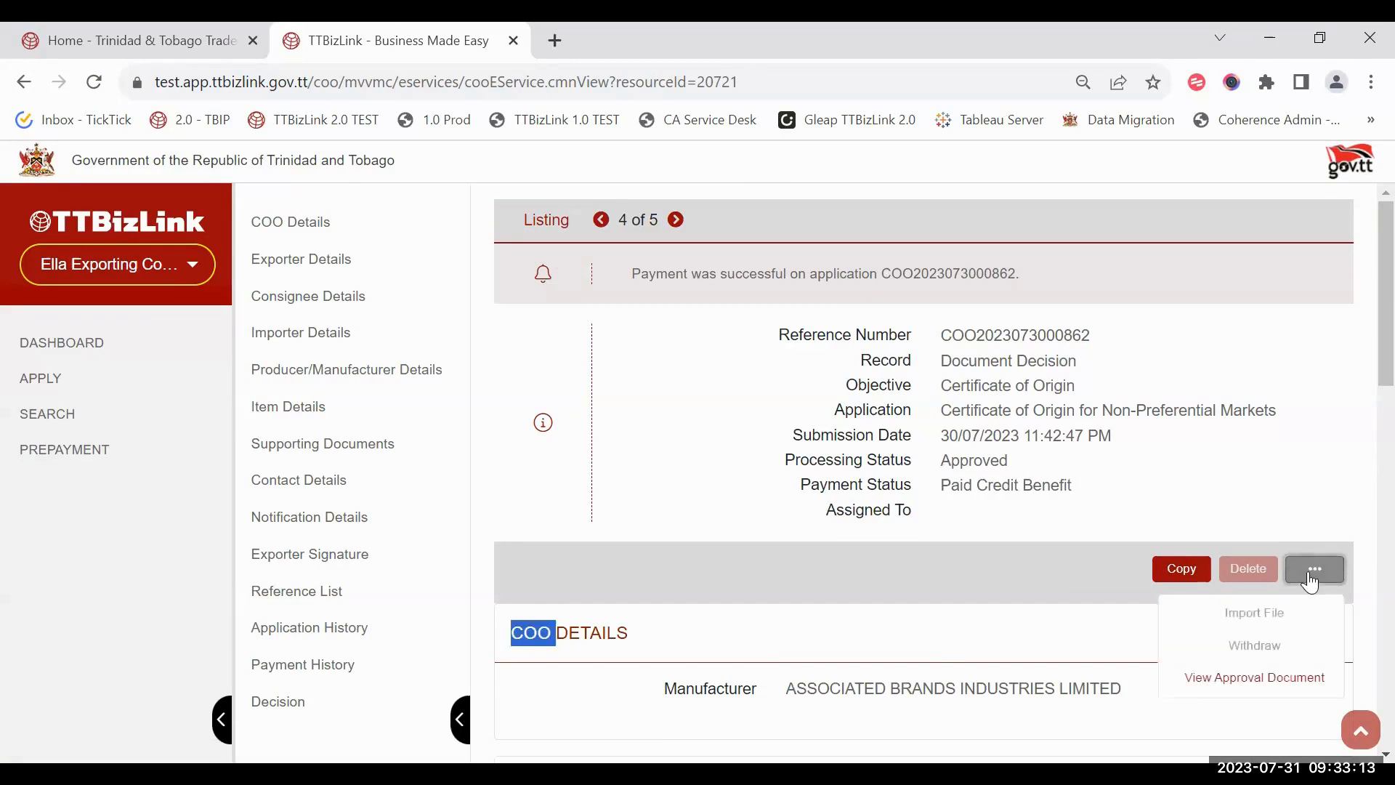
{"action": "left_click", "coordinate": [1167, 492]}
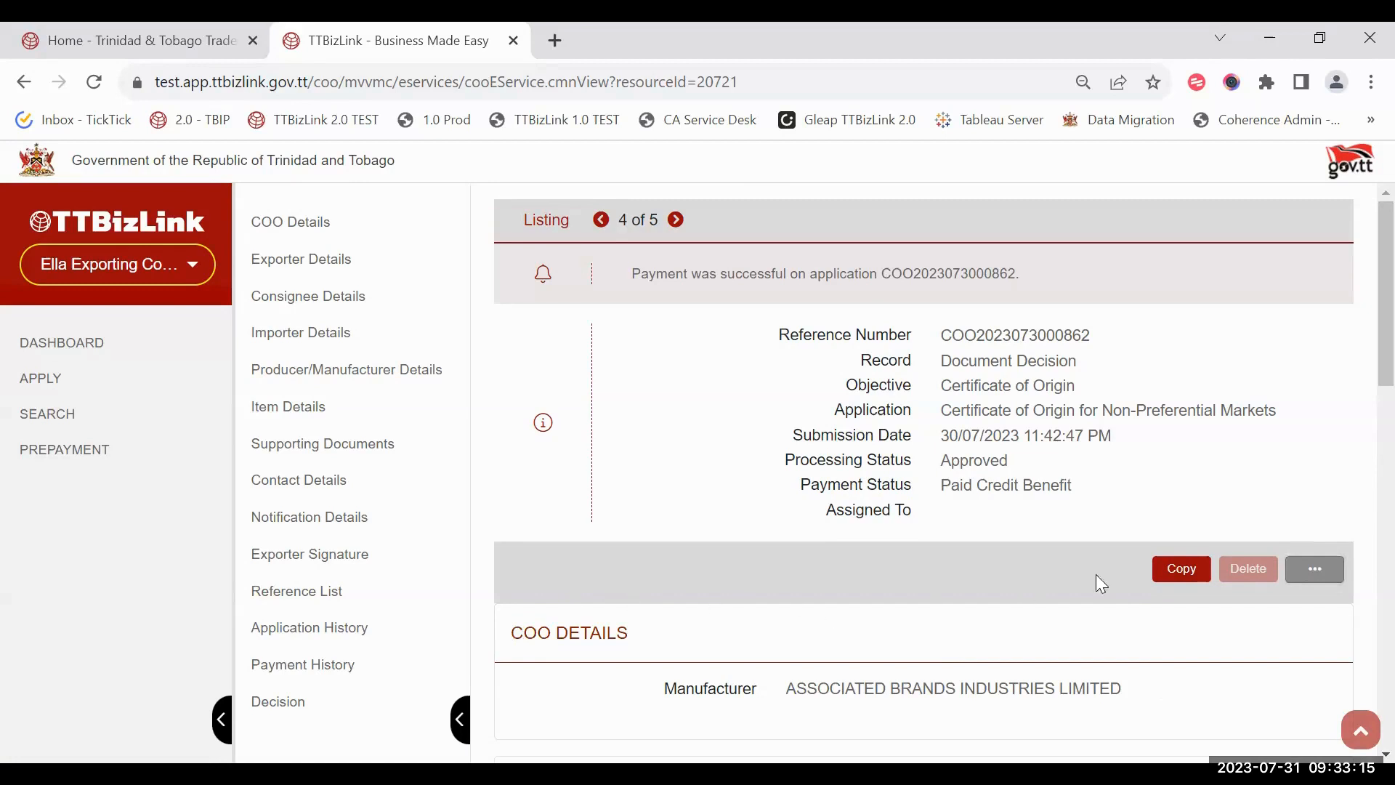
{"action": "left_click", "coordinate": [1297, 579]}
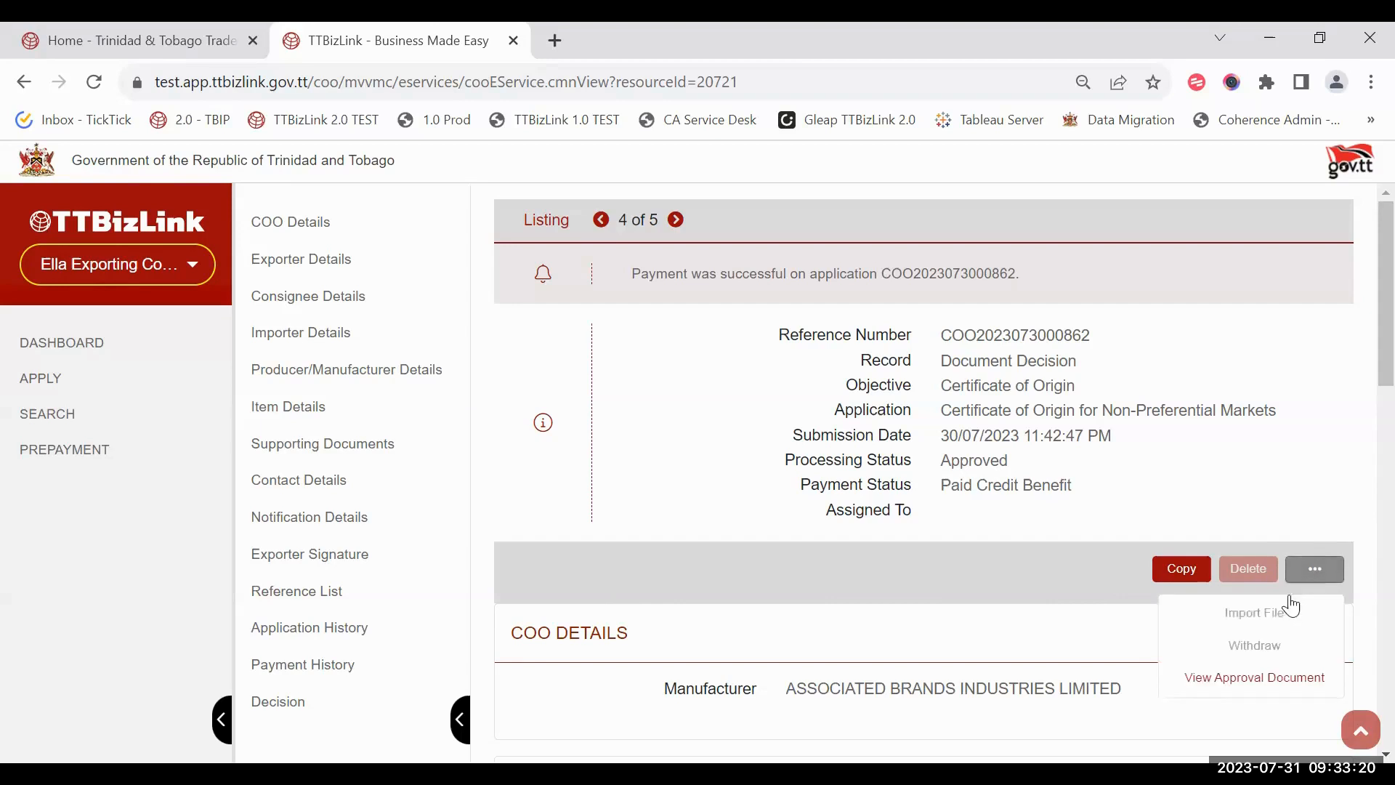
{"action": "left_click", "coordinate": [1203, 678]}
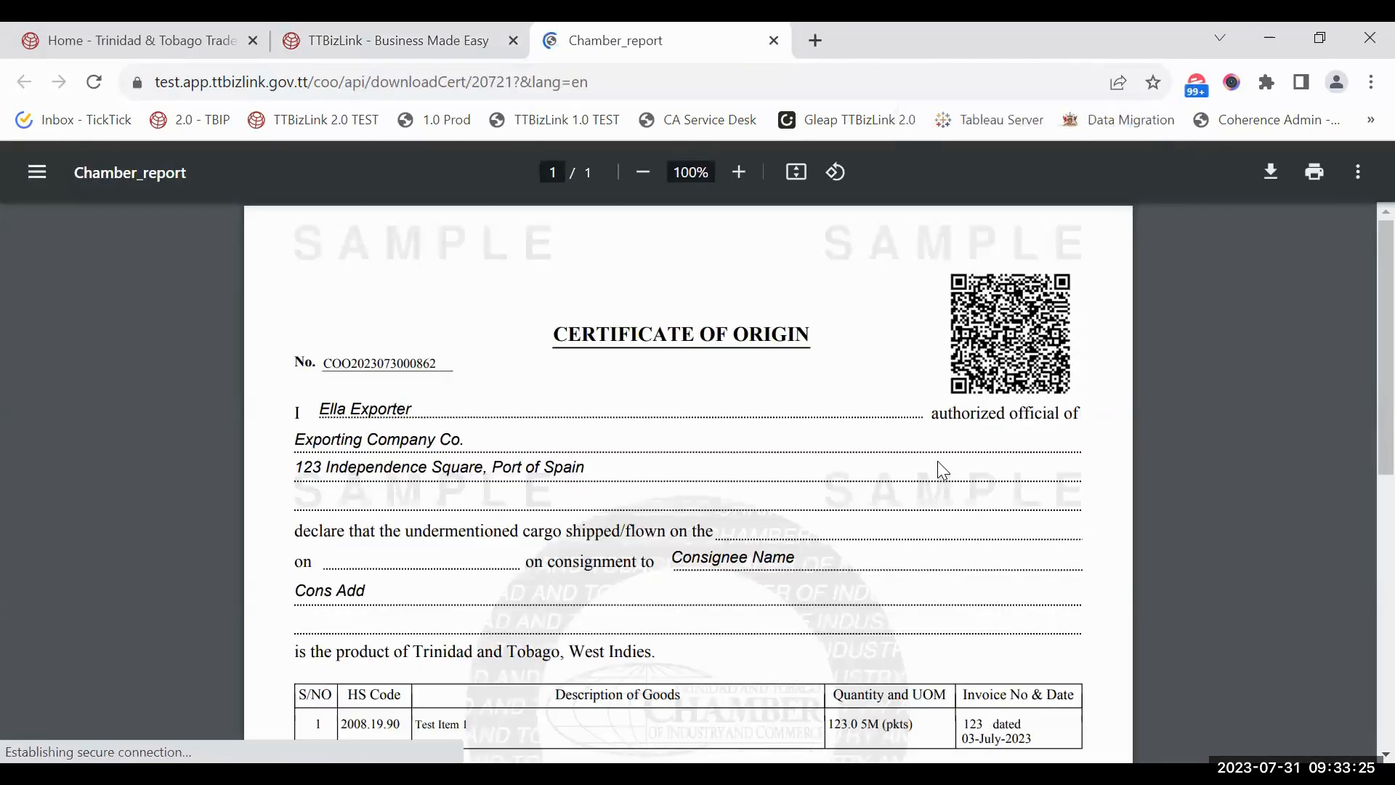
Step: Review the certificate PDF, close its tab, and exit to the dashboard
{"action": "scroll", "coordinate": [942, 471], "scroll_direction": "down", "scroll_amount": 9}
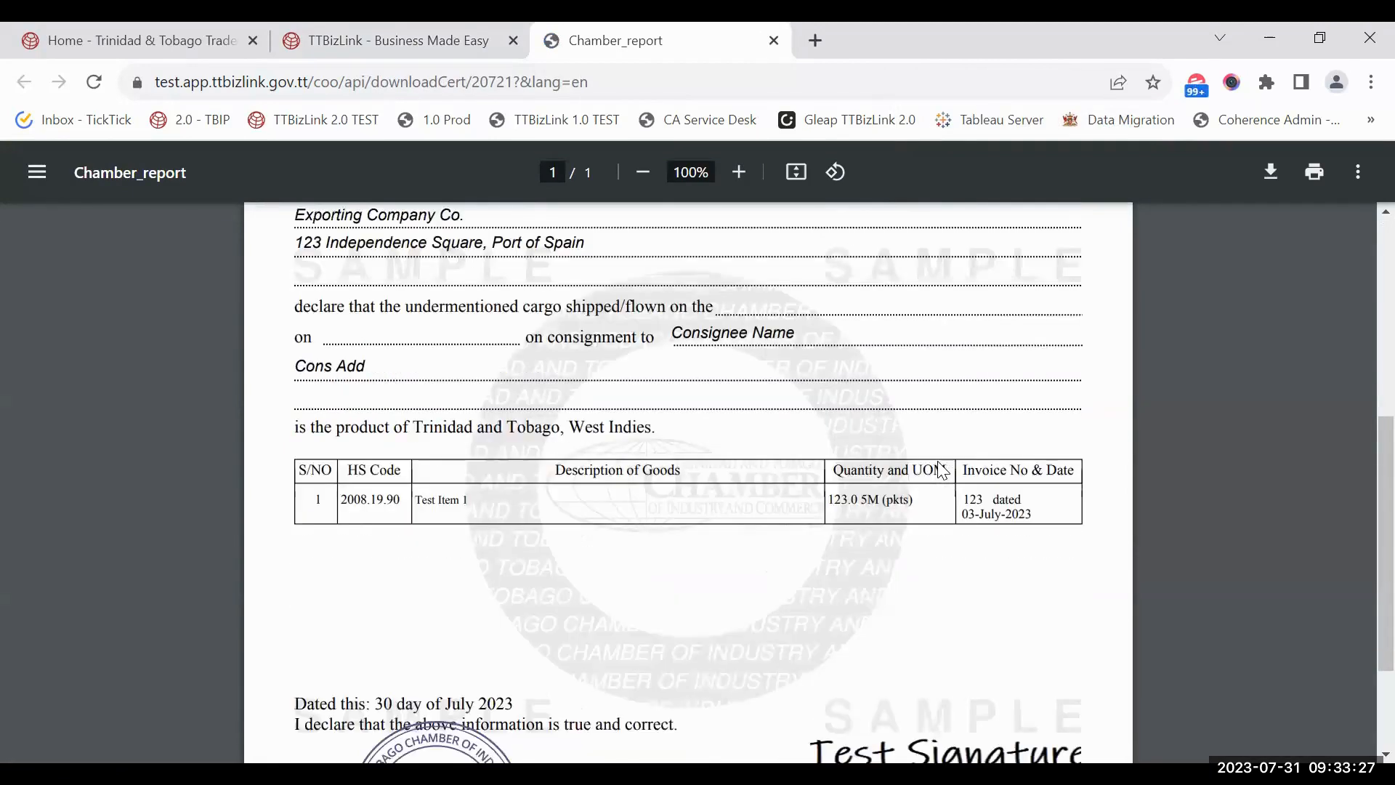
{"action": "scroll", "coordinate": [941, 468], "scroll_direction": "up", "scroll_amount": 8}
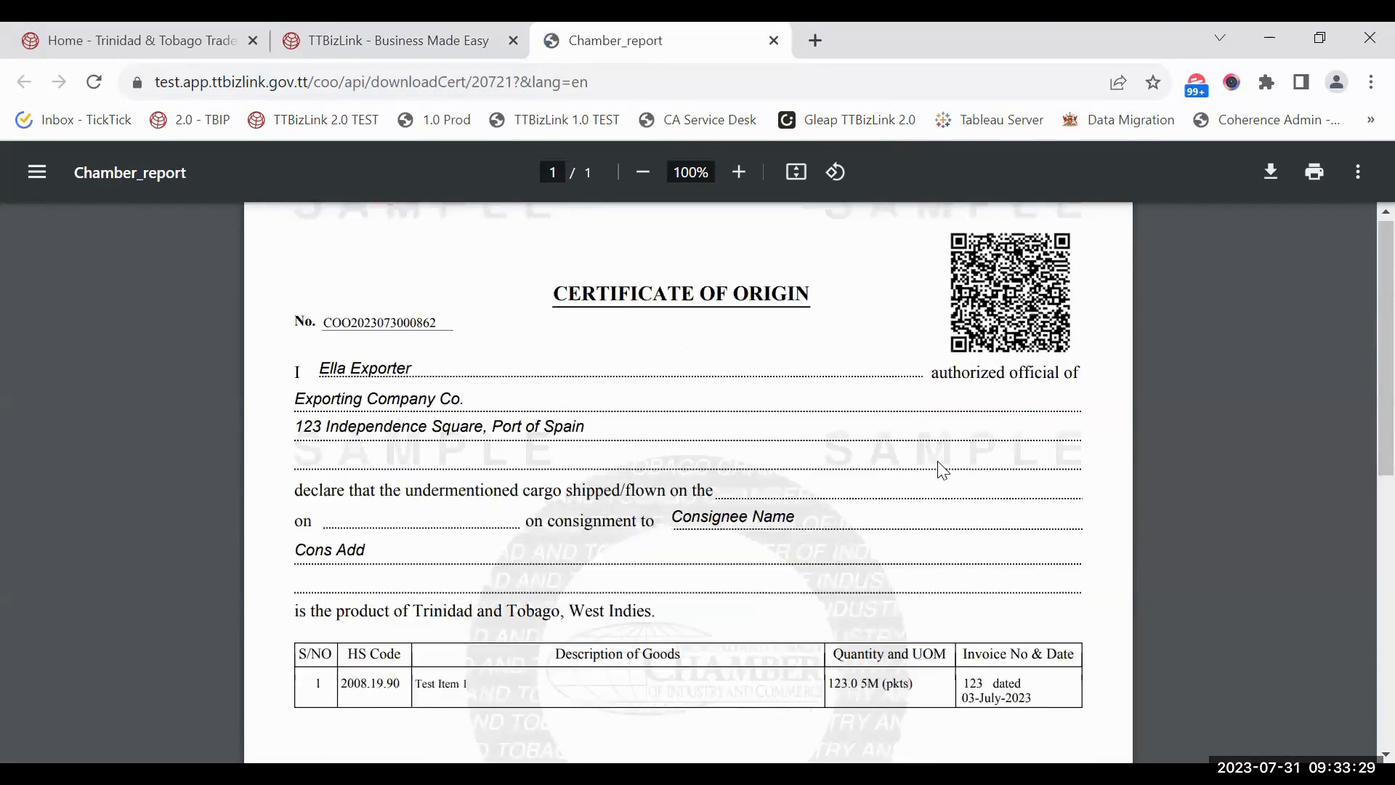
{"action": "key", "text": "ctrl+w"}
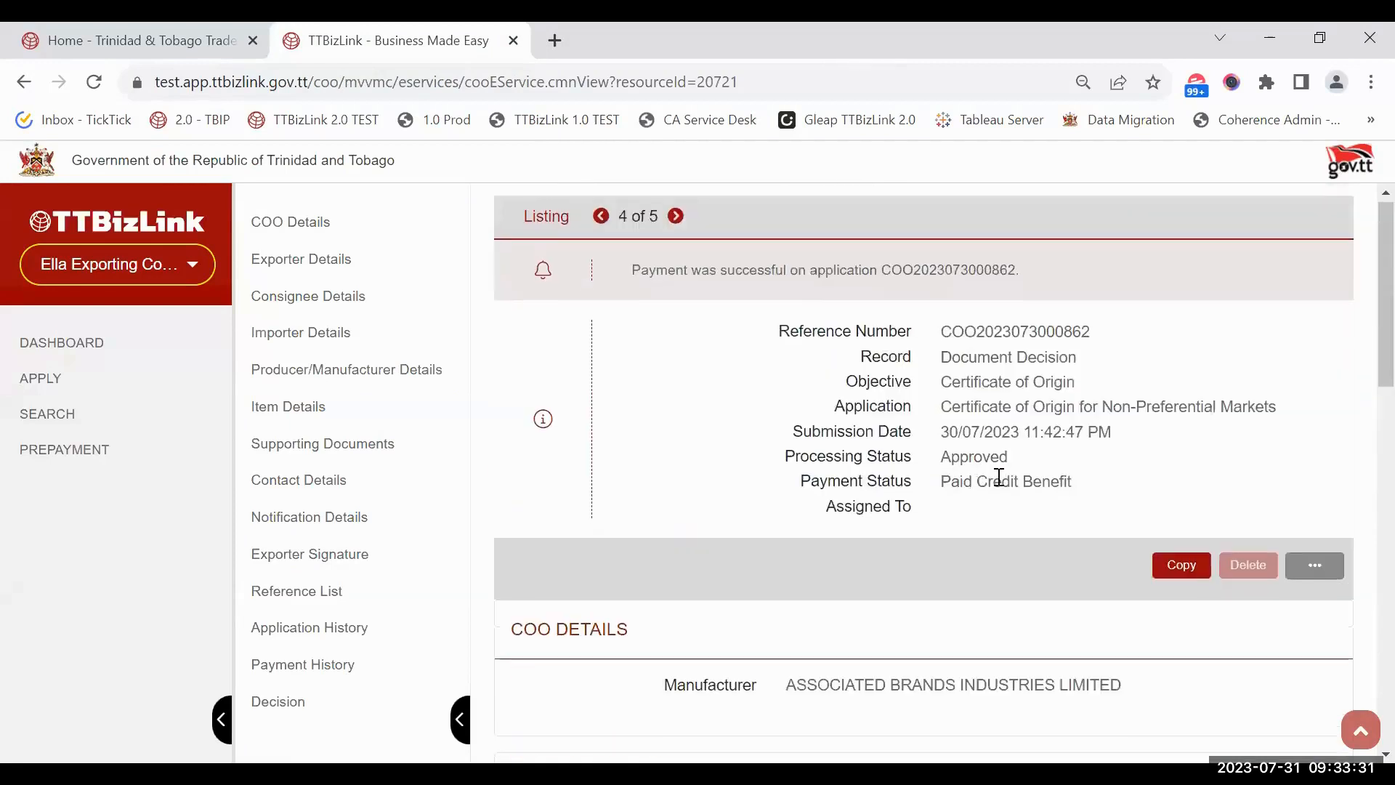
{"action": "scroll", "coordinate": [996, 476], "scroll_direction": "down", "scroll_amount": 10}
{"action": "left_click", "coordinate": [925, 698]}
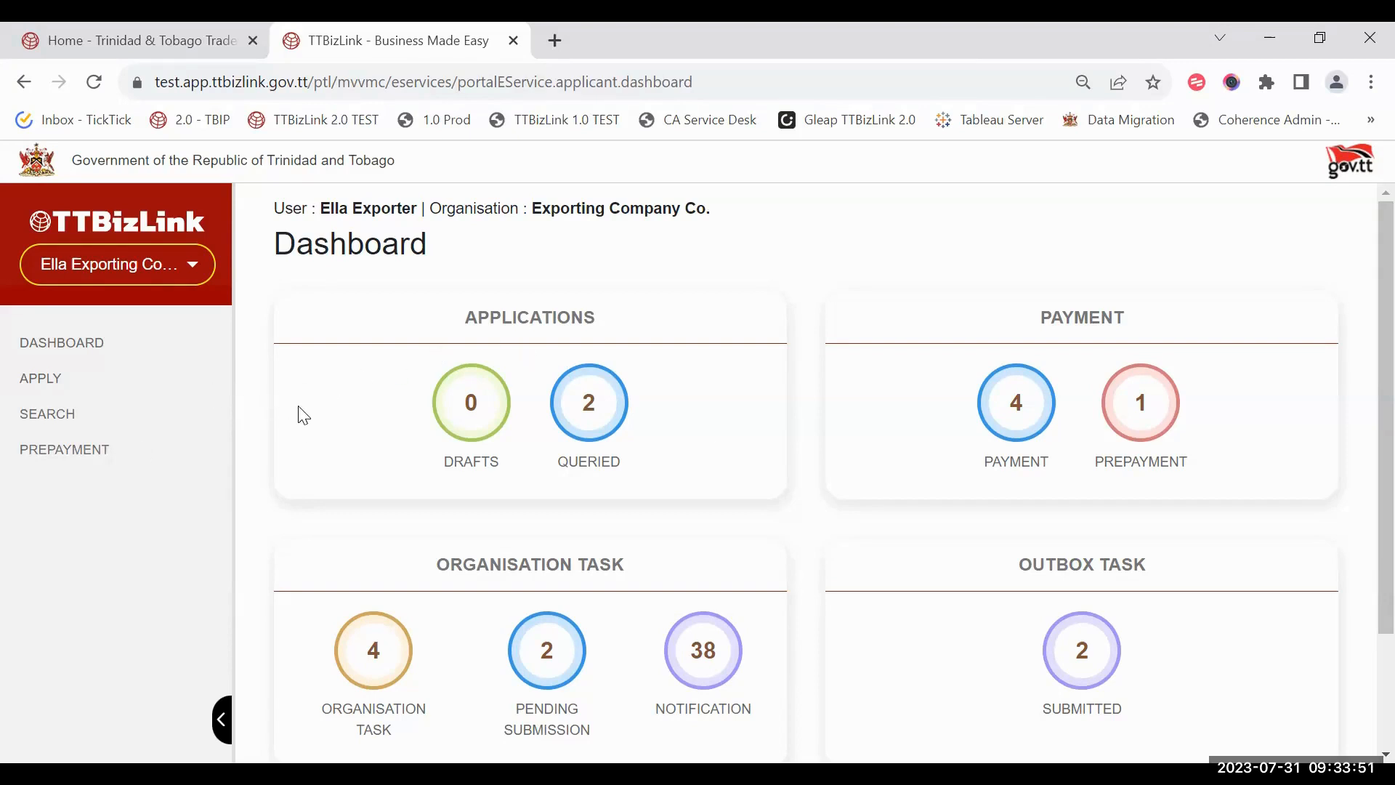
{"action": "left_click", "coordinate": [51, 416]}
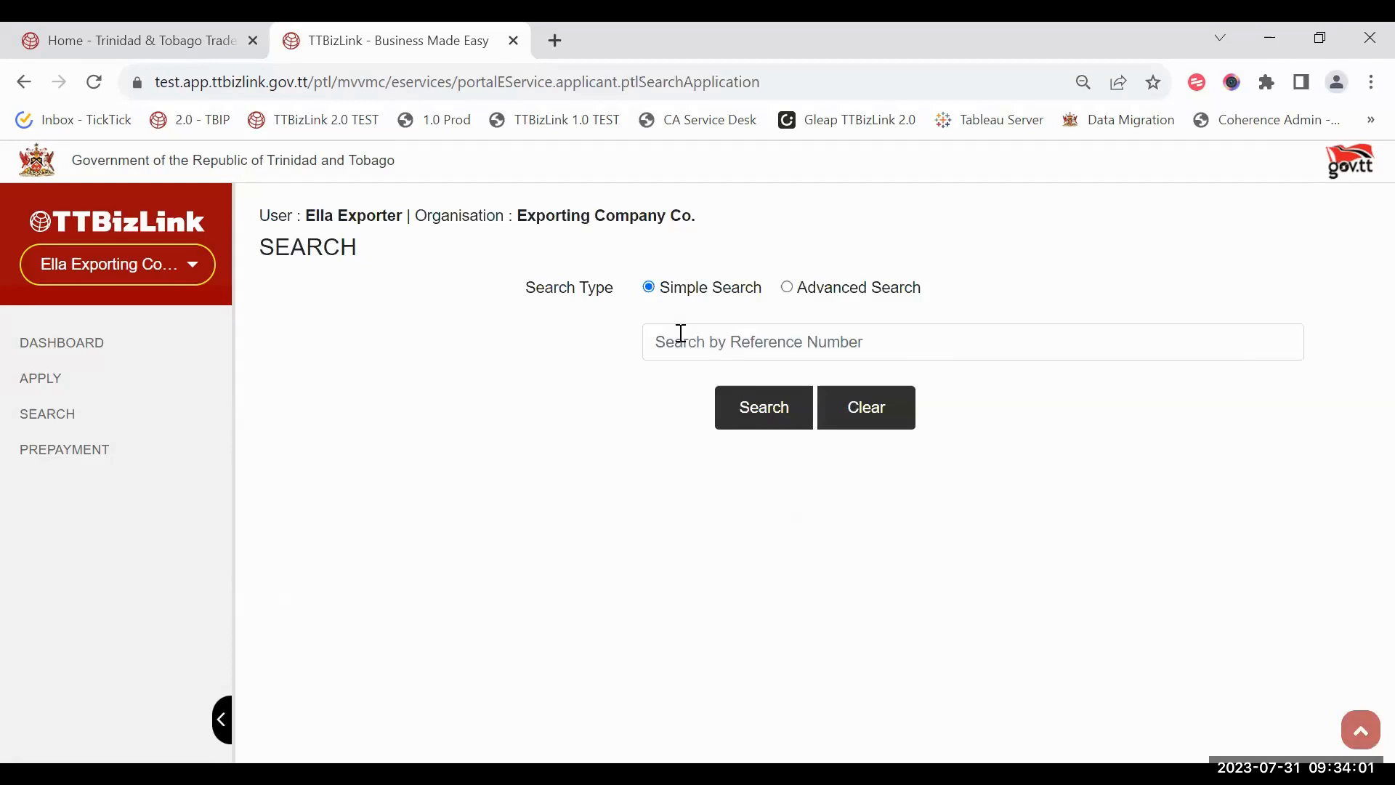
{"action": "left_click", "coordinate": [680, 333]}
{"action": "type", "text": "857"}
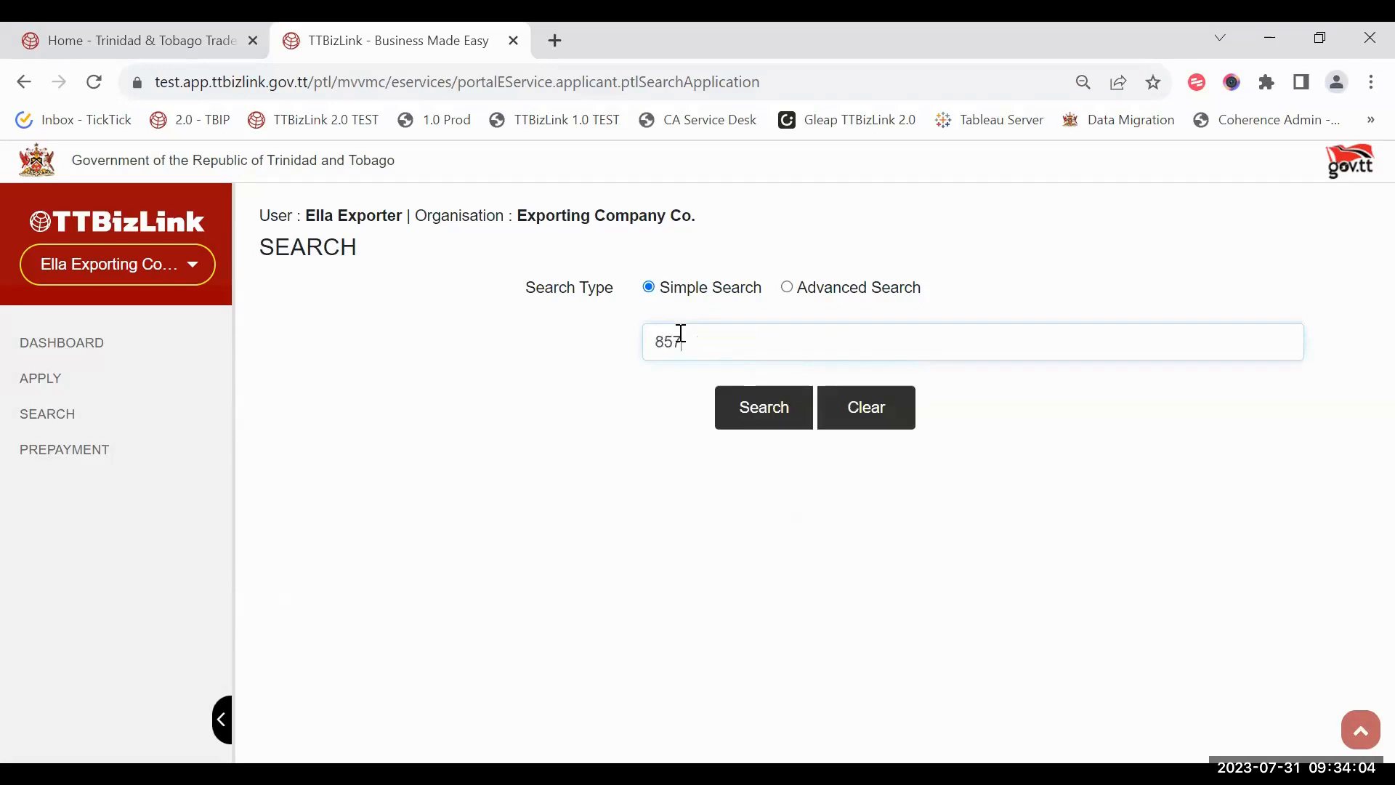
{"action": "key", "text": "Return"}
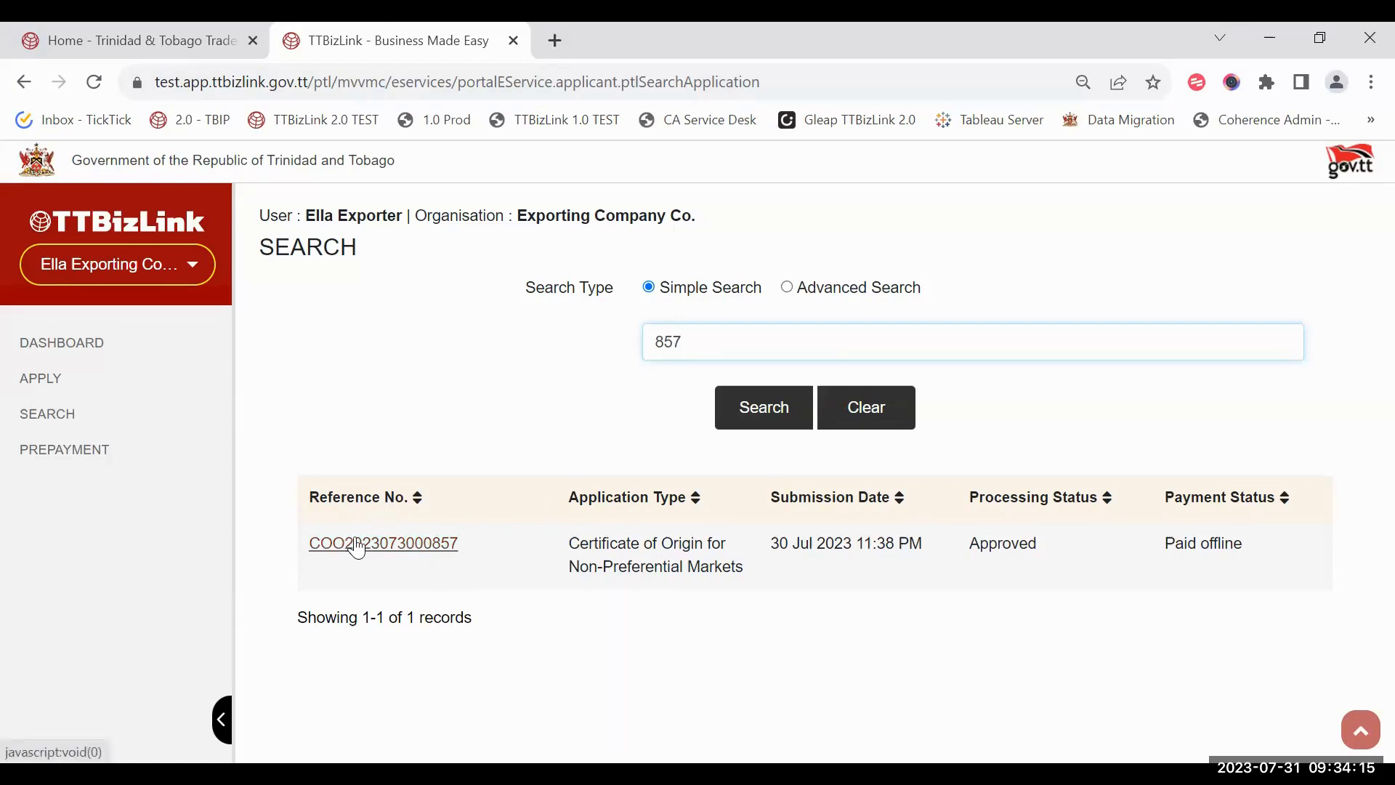
{"action": "left_click_drag", "start_coordinate": [978, 544], "coordinate": [1144, 543]}
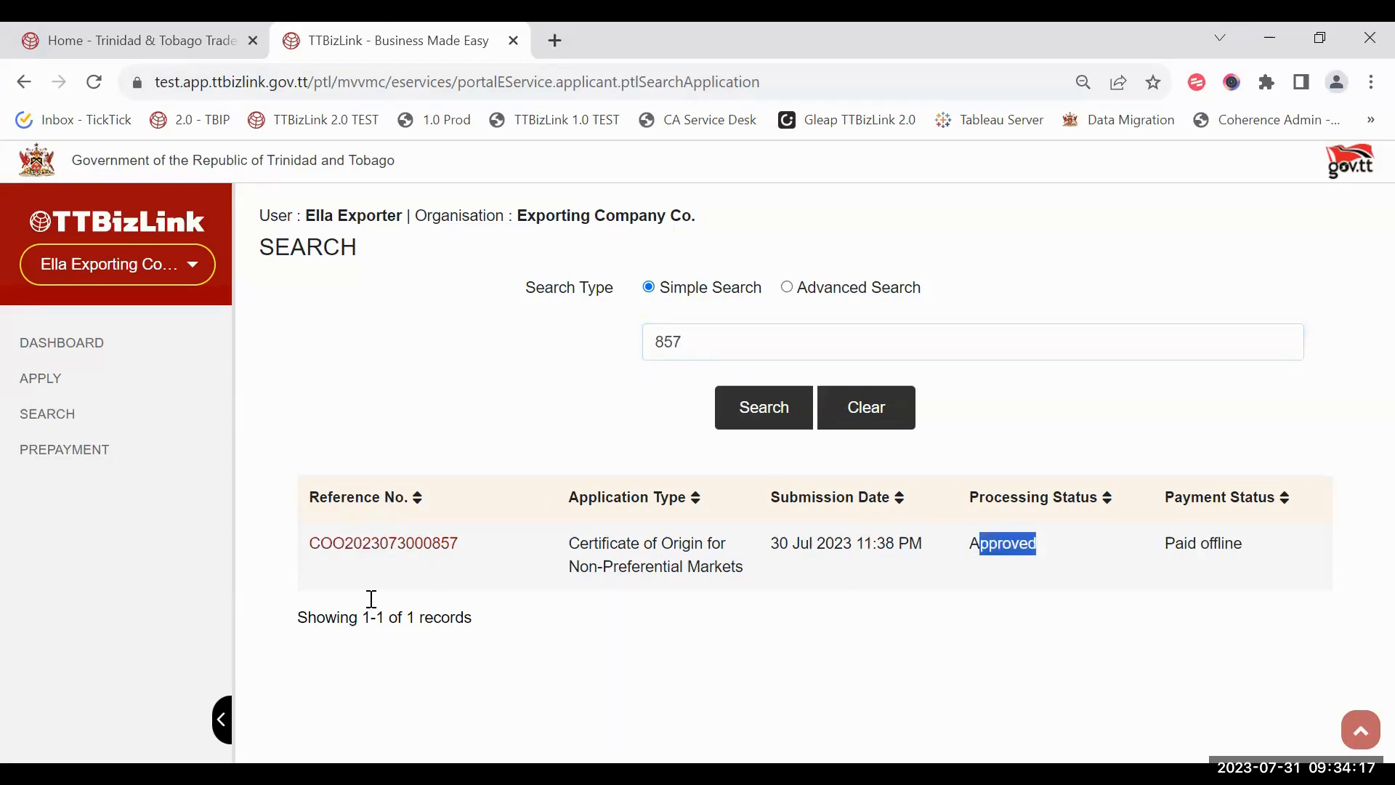
{"action": "left_click", "coordinate": [637, 545]}
{"action": "left_click", "coordinate": [550, 578]}
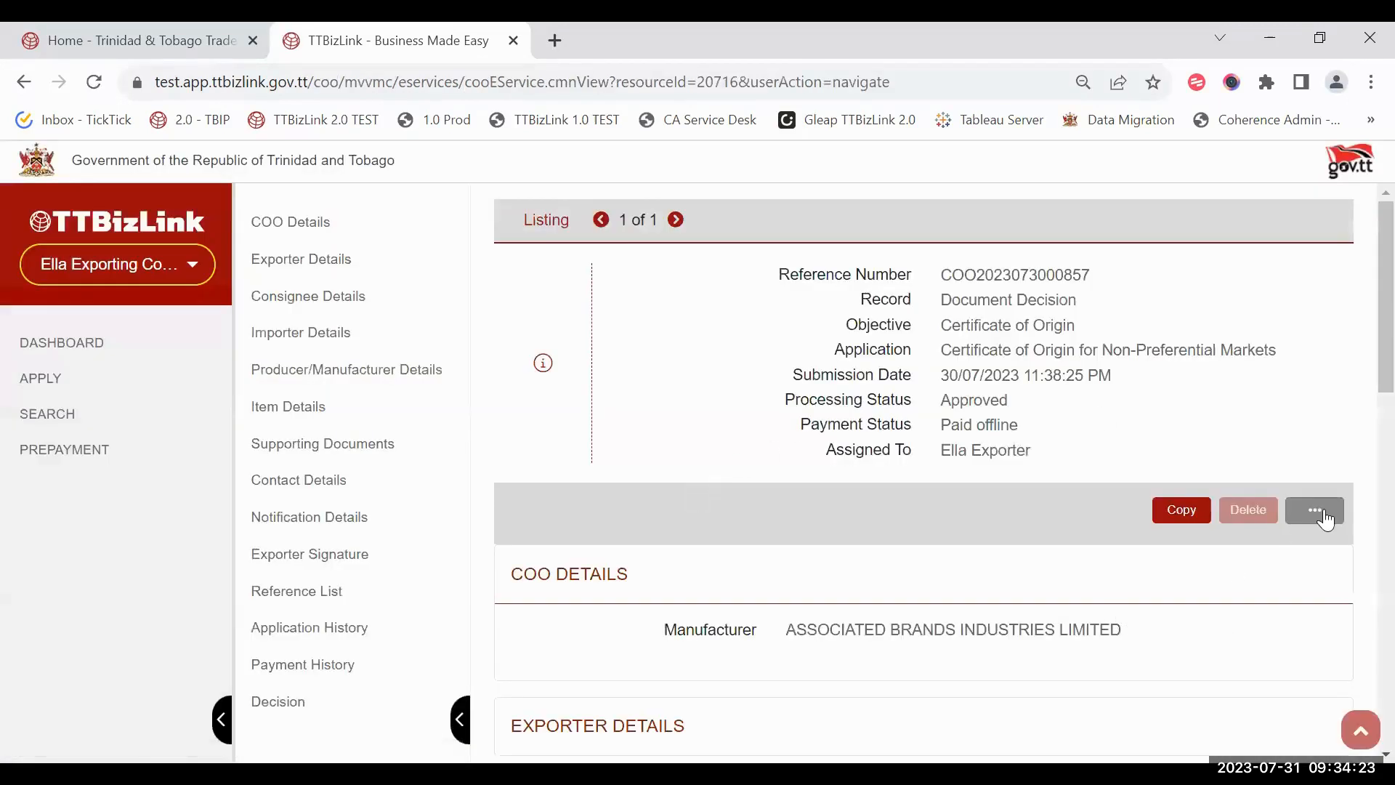
Step: View its approved certificate document, close the preview, and return to the dashboard
{"action": "left_click", "coordinate": [1316, 510]}
{"action": "left_click", "coordinate": [1235, 618]}
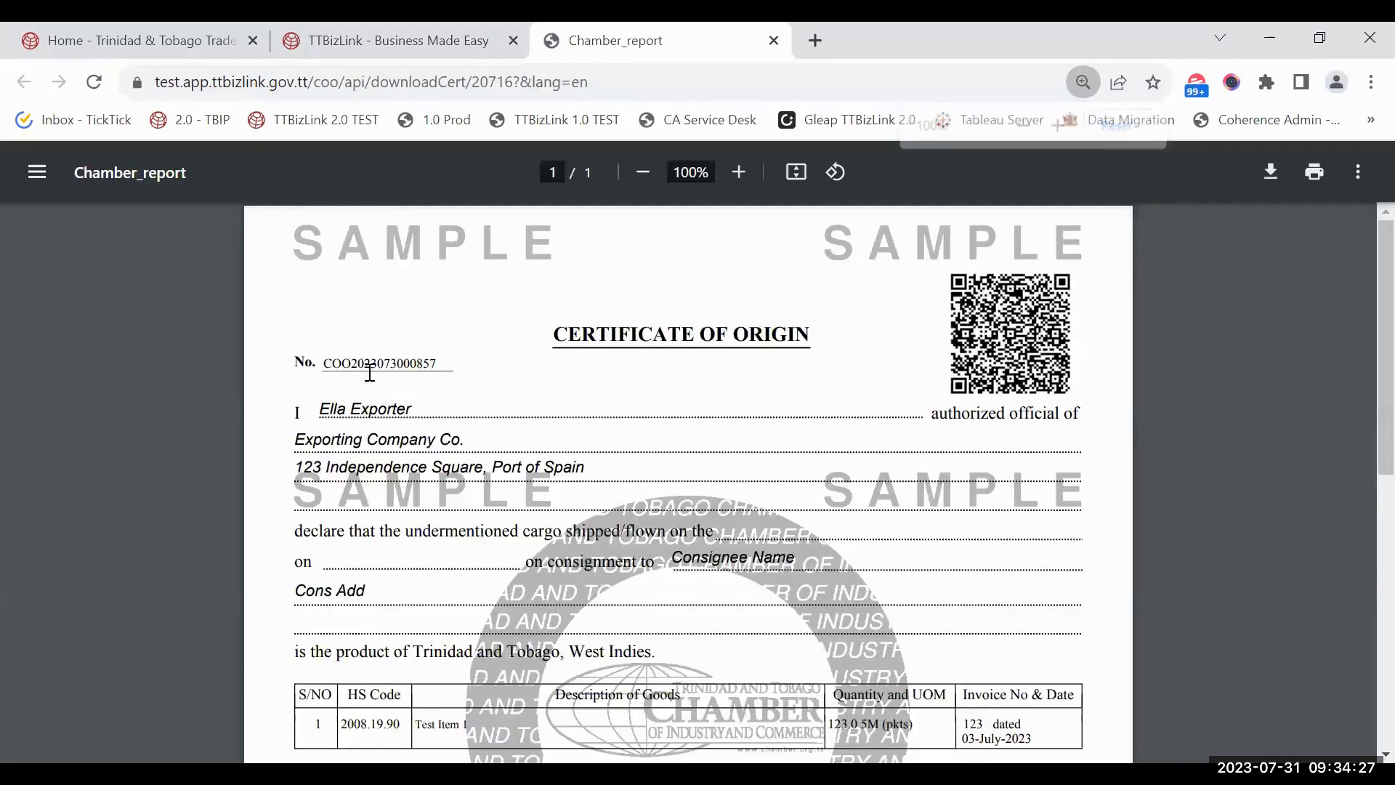
{"action": "key", "text": "ctrl+w"}
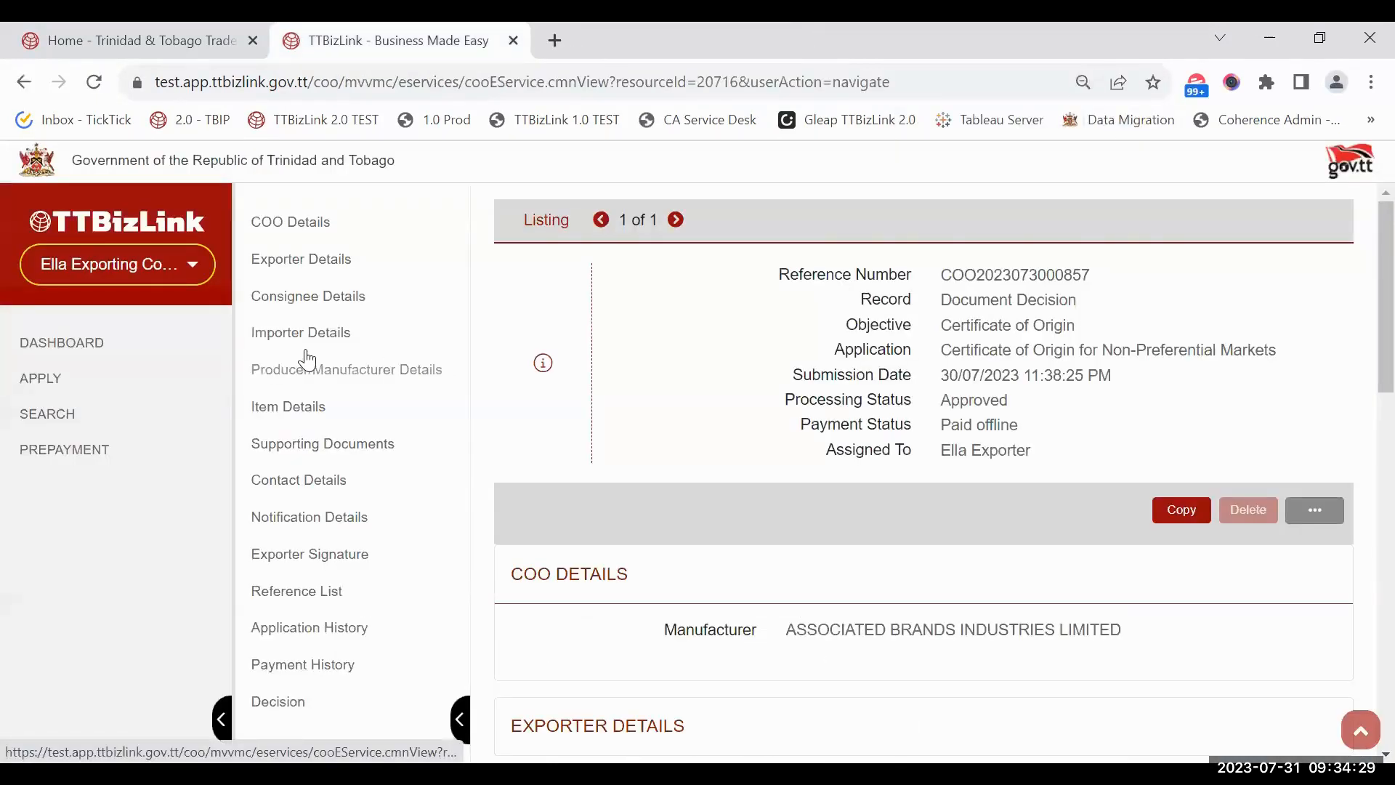
{"action": "left_click", "coordinate": [62, 351]}
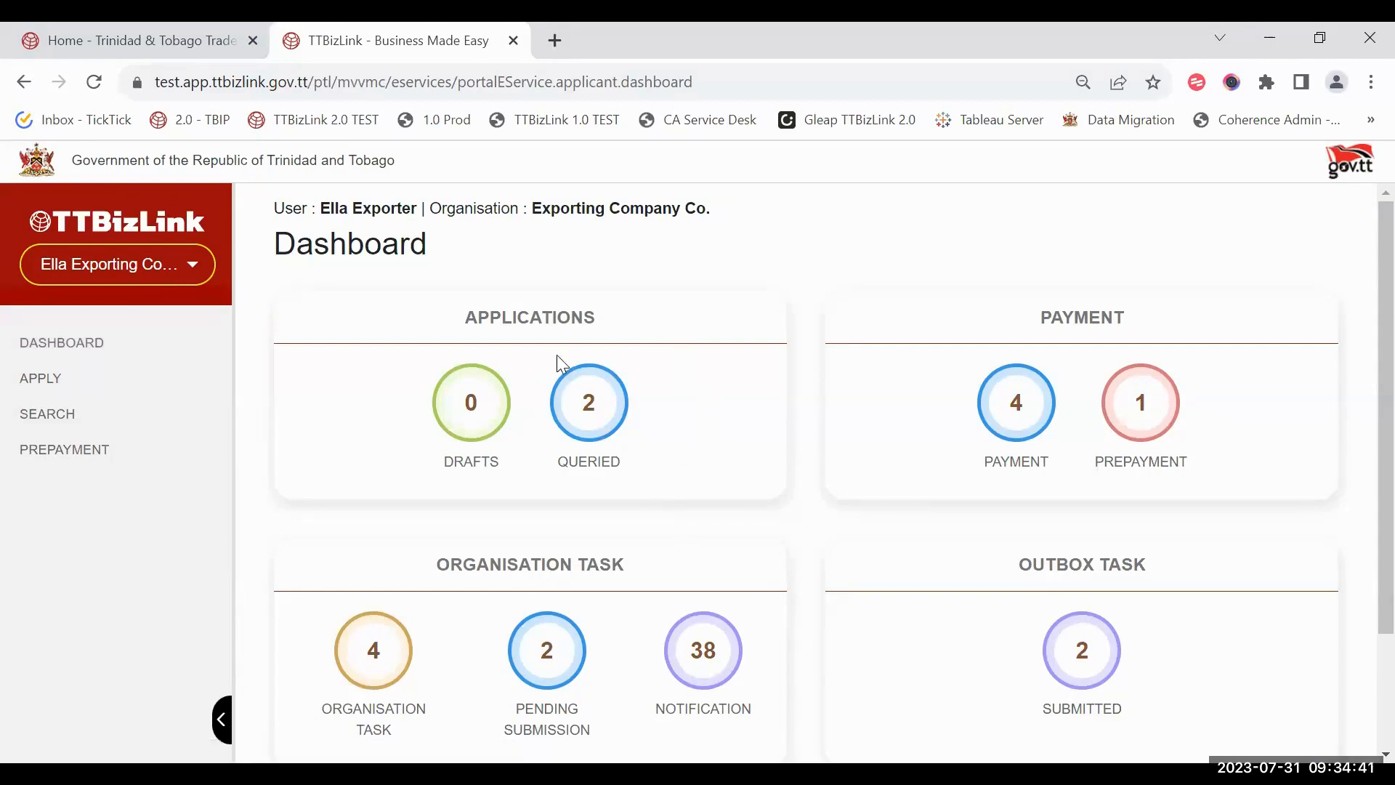
Step: Open the first queried application and read its history remark
{"action": "left_click", "coordinate": [595, 407]}
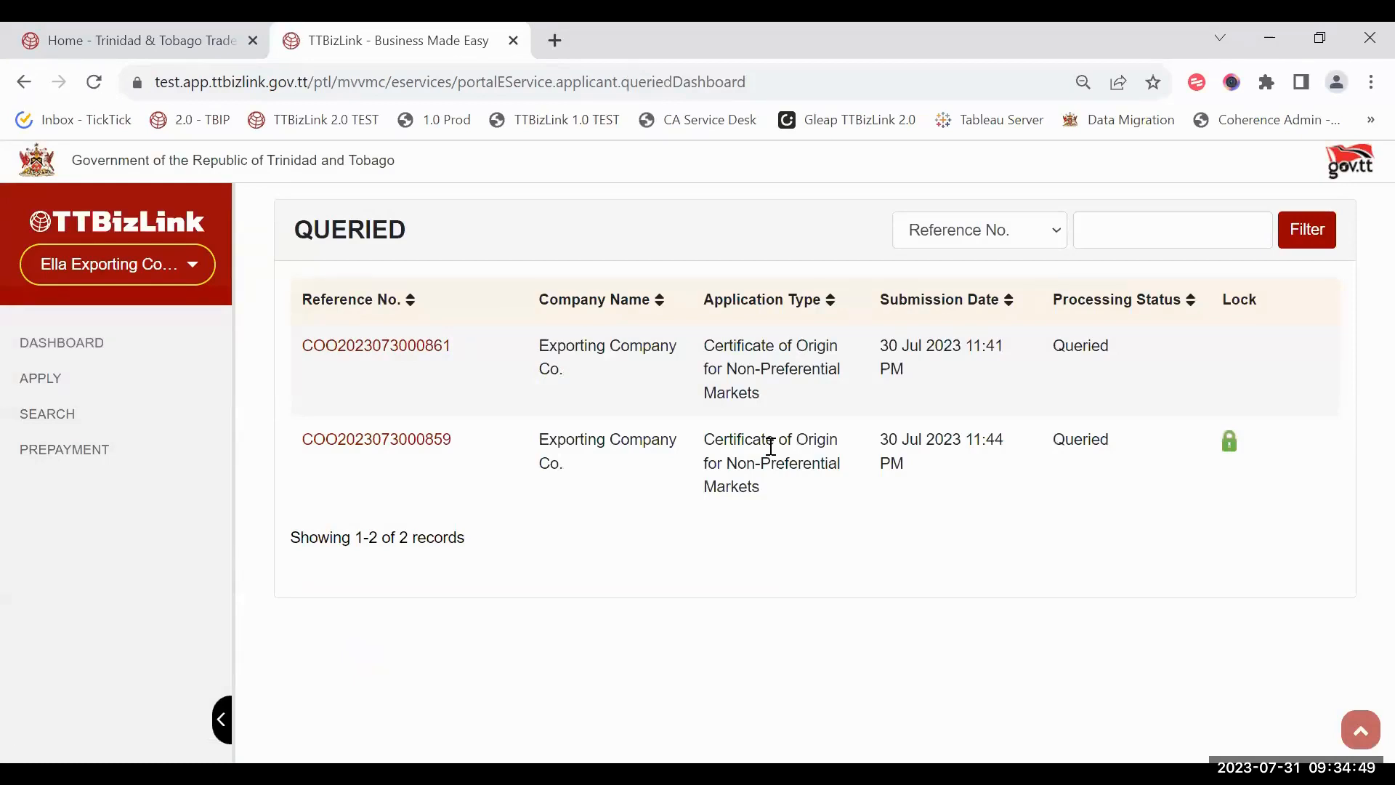
{"action": "left_click", "coordinate": [438, 347]}
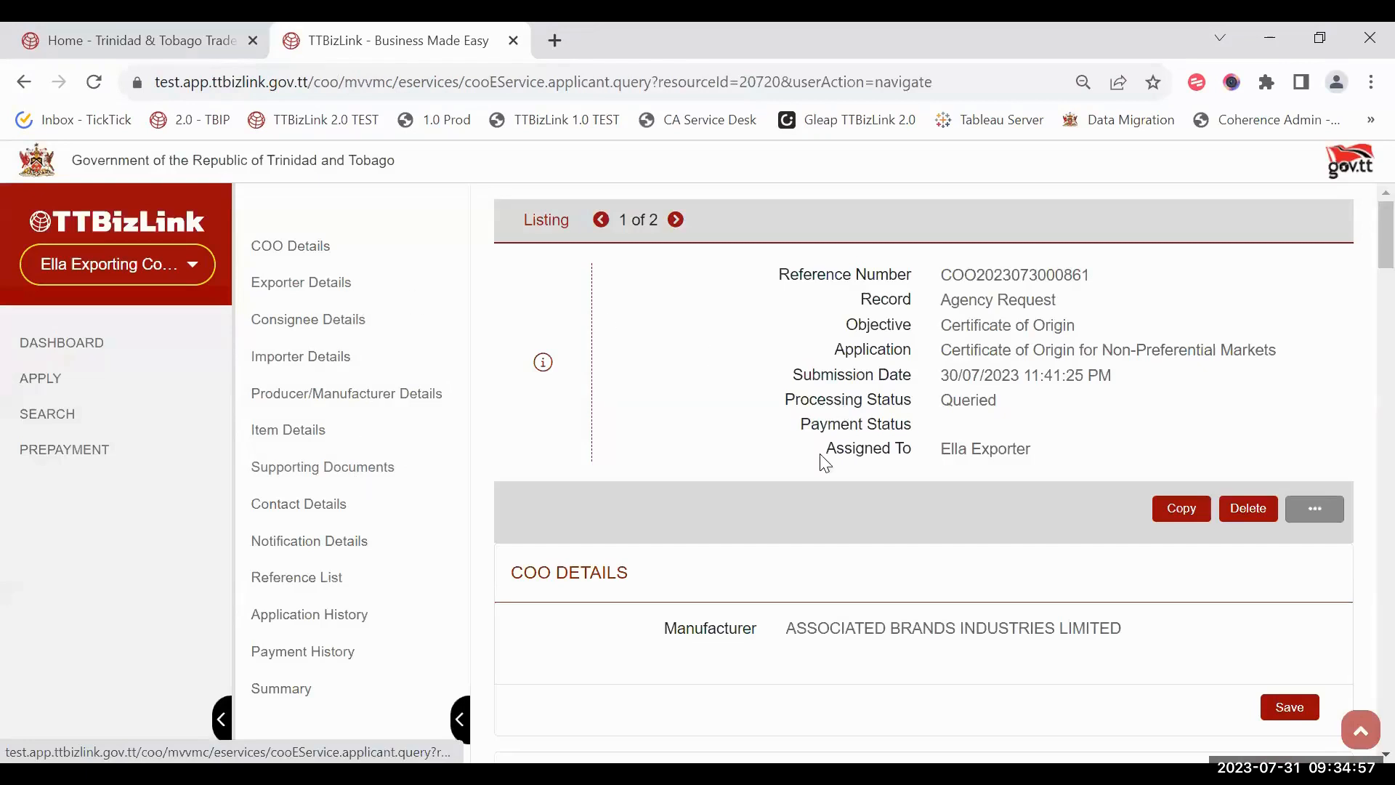
{"action": "left_click", "coordinate": [277, 625]}
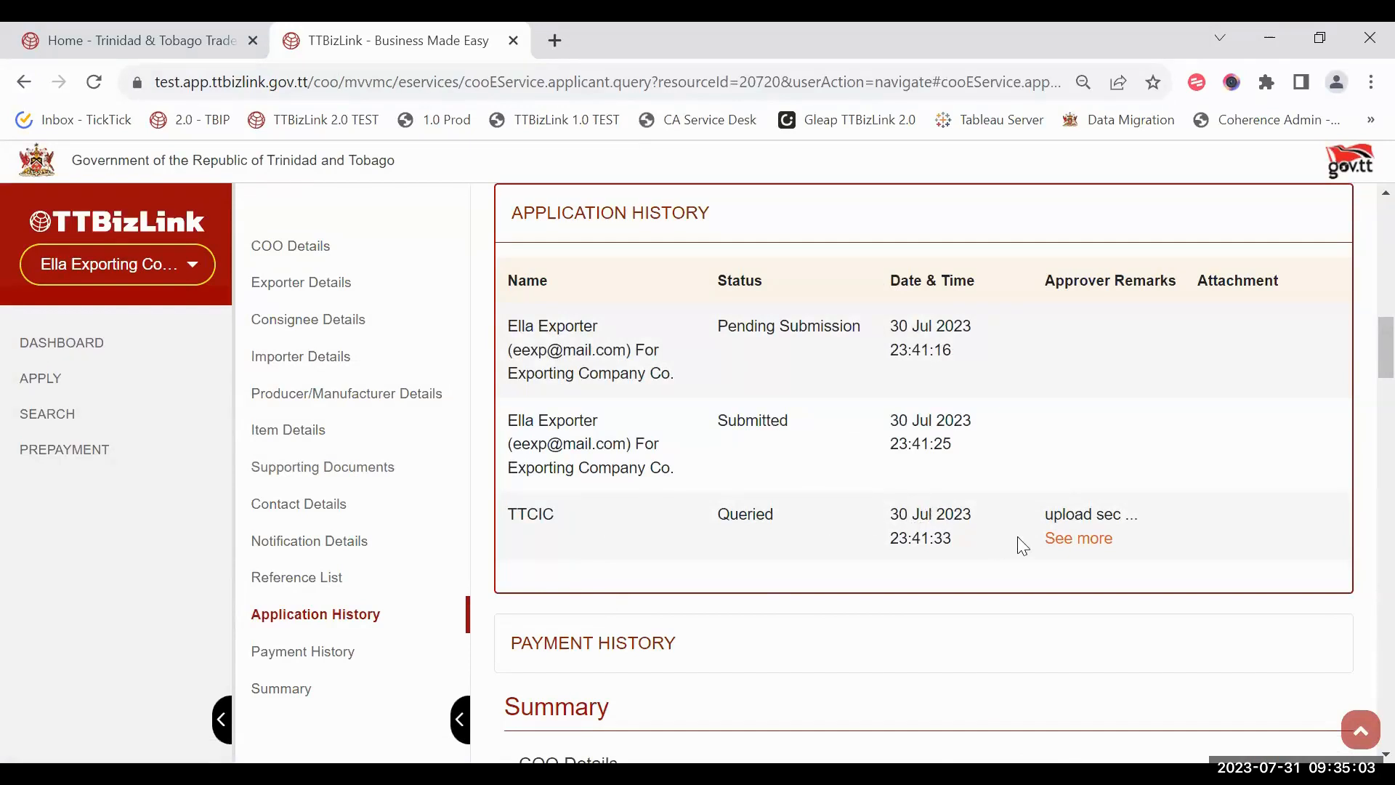
{"action": "mouse_move", "coordinate": [1095, 546]}
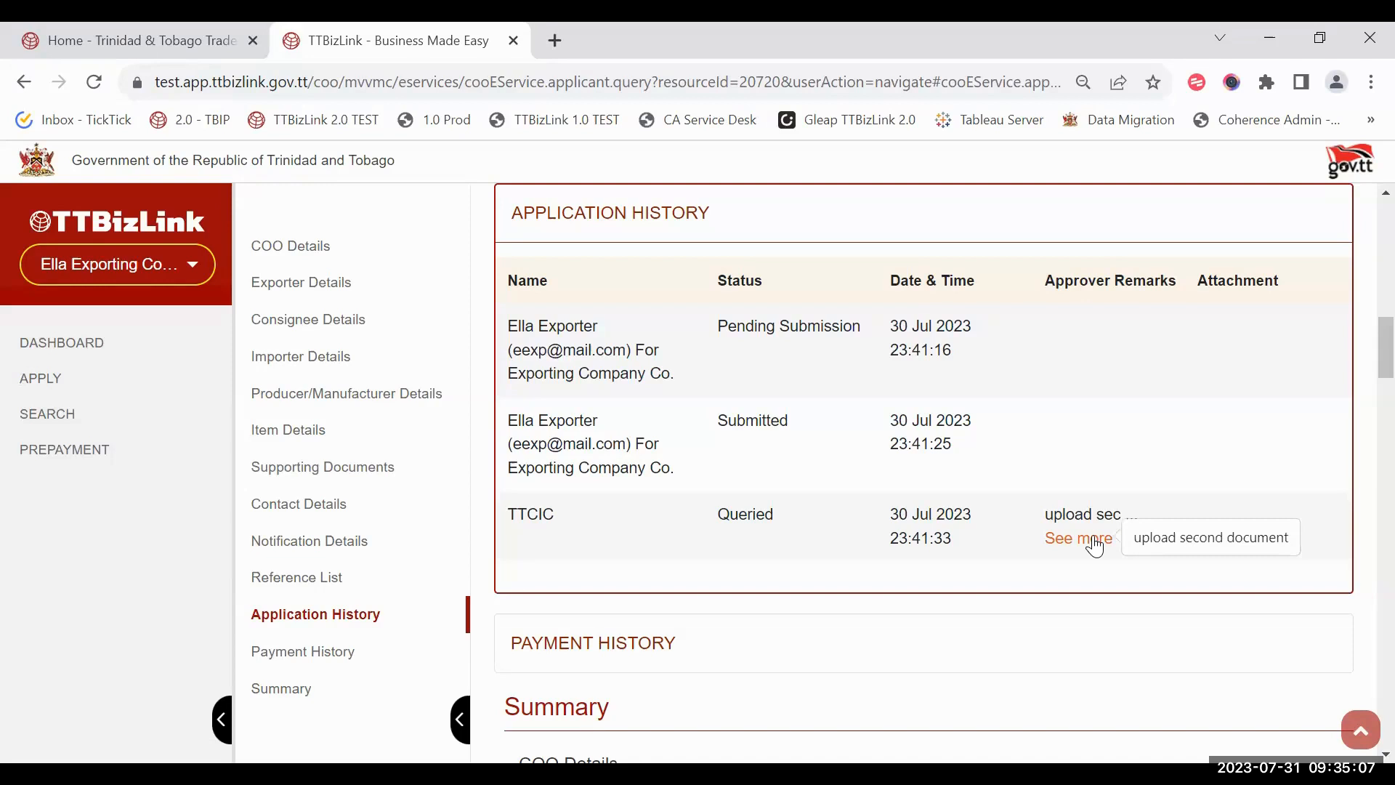
Step: Add supporting Document 3 with Test Image - JPEG.jpg and complete the response
{"action": "left_click", "coordinate": [396, 479]}
{"action": "scroll", "coordinate": [726, 502], "scroll_direction": "down", "scroll_amount": 1}
{"action": "left_click", "coordinate": [705, 483]}
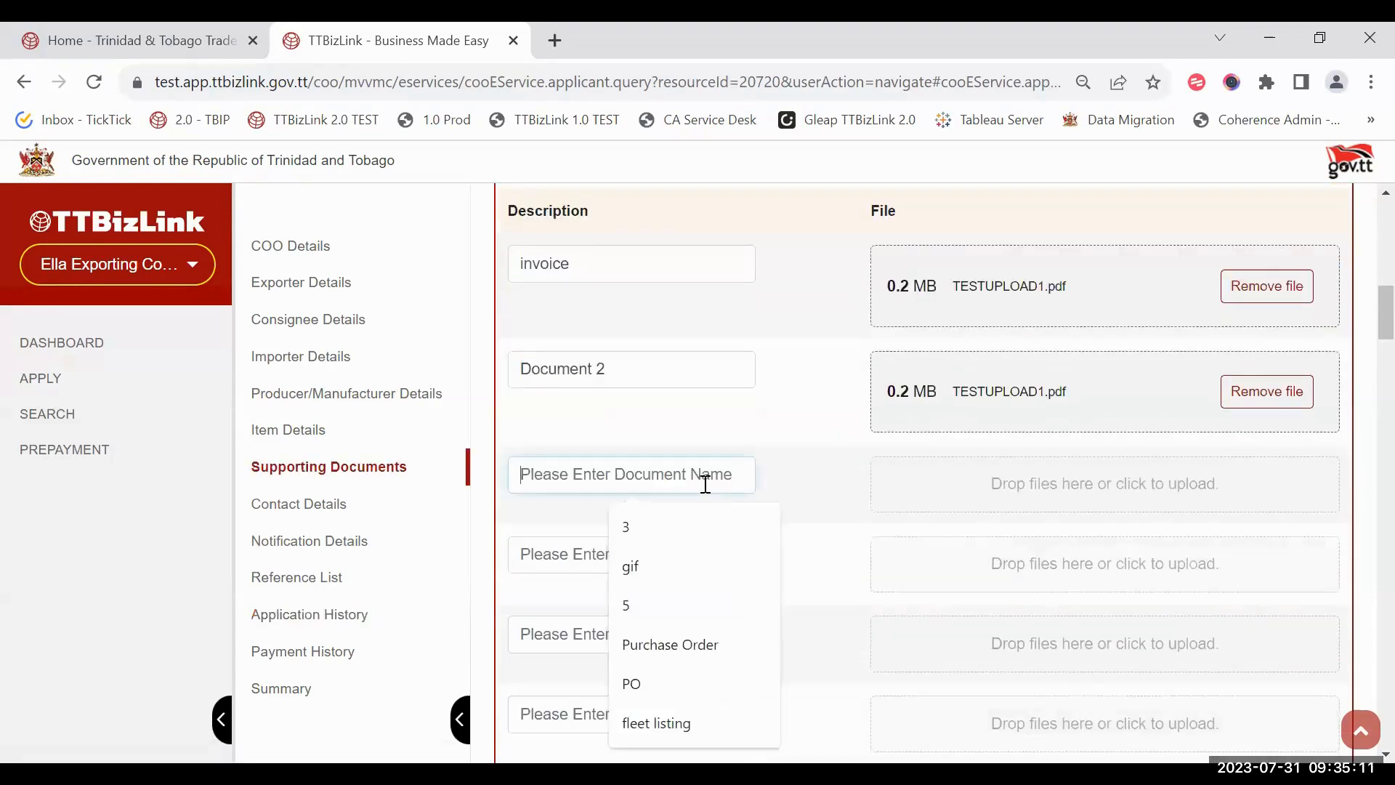
{"action": "type", "text": "Document 3"}
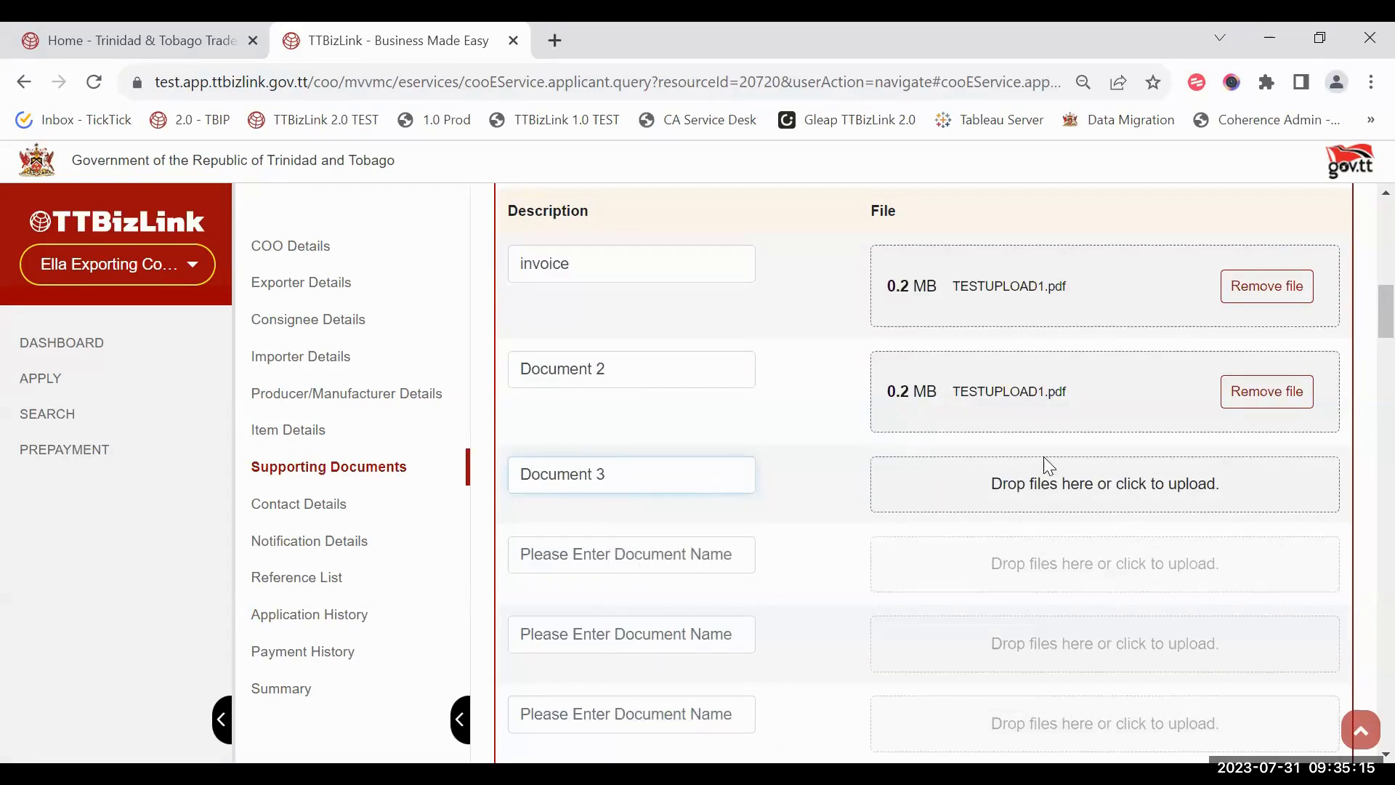
{"action": "left_click", "coordinate": [1048, 468]}
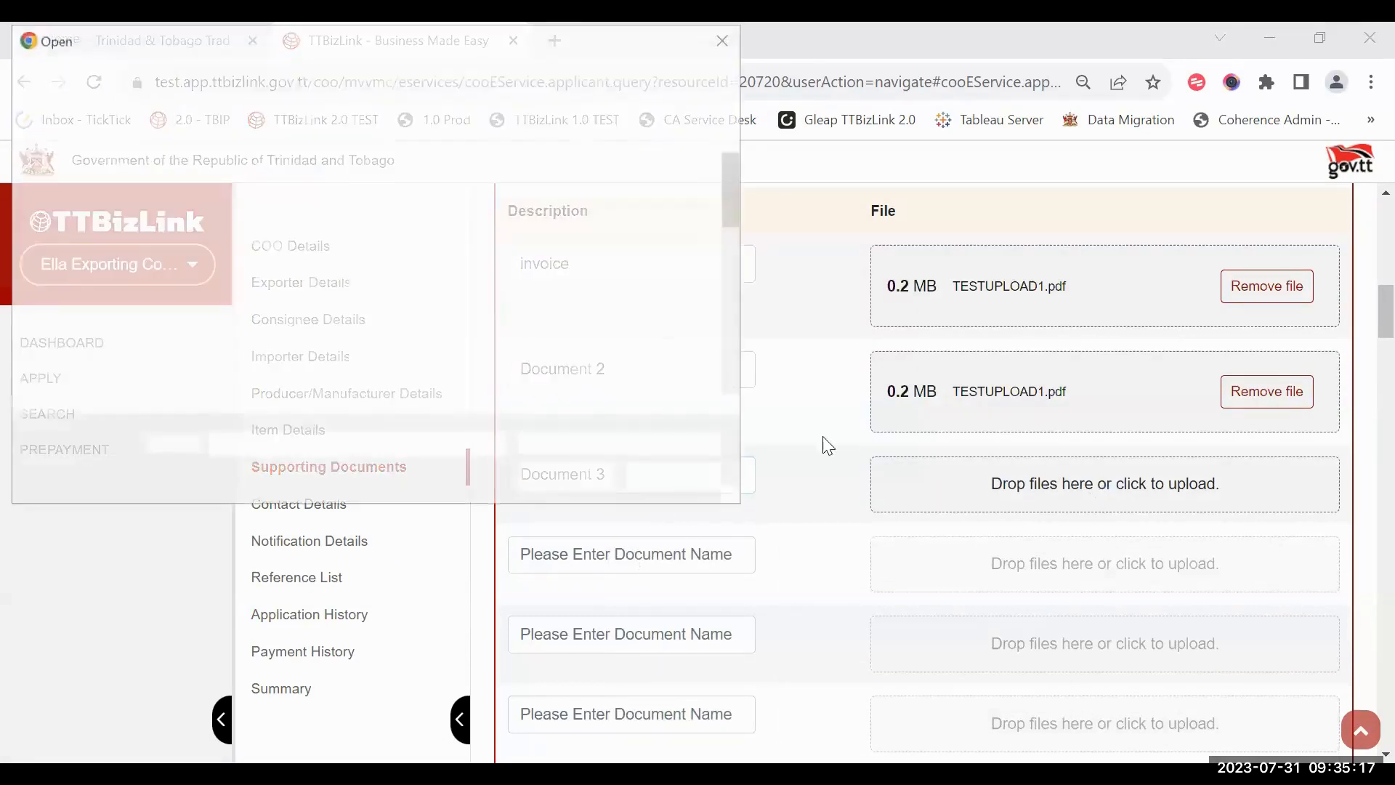
{"action": "left_click", "coordinate": [647, 366]}
{"action": "key", "text": "Return"}
{"action": "scroll", "coordinate": [788, 498], "scroll_direction": "down", "scroll_amount": 15}
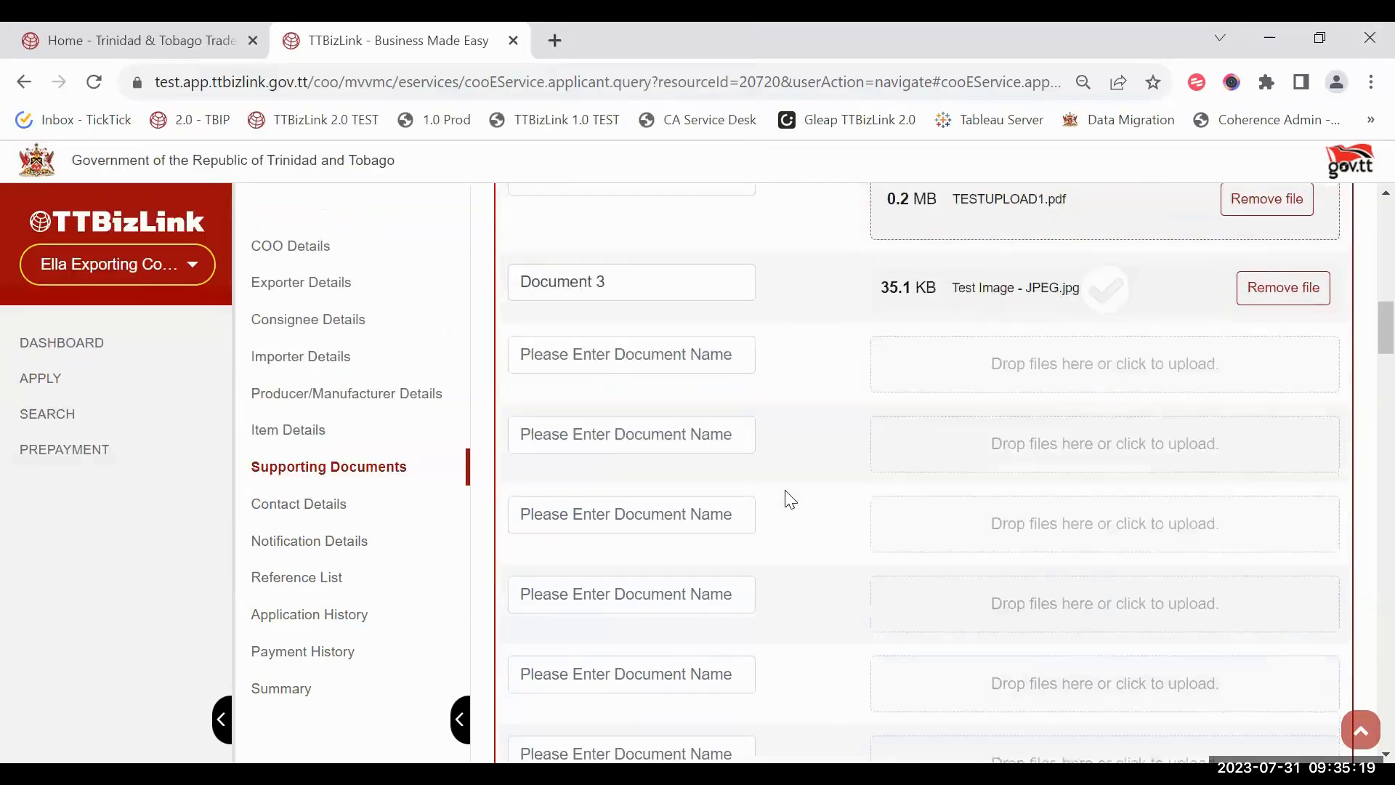
{"action": "scroll", "coordinate": [988, 692], "scroll_direction": "down", "scroll_amount": 10}
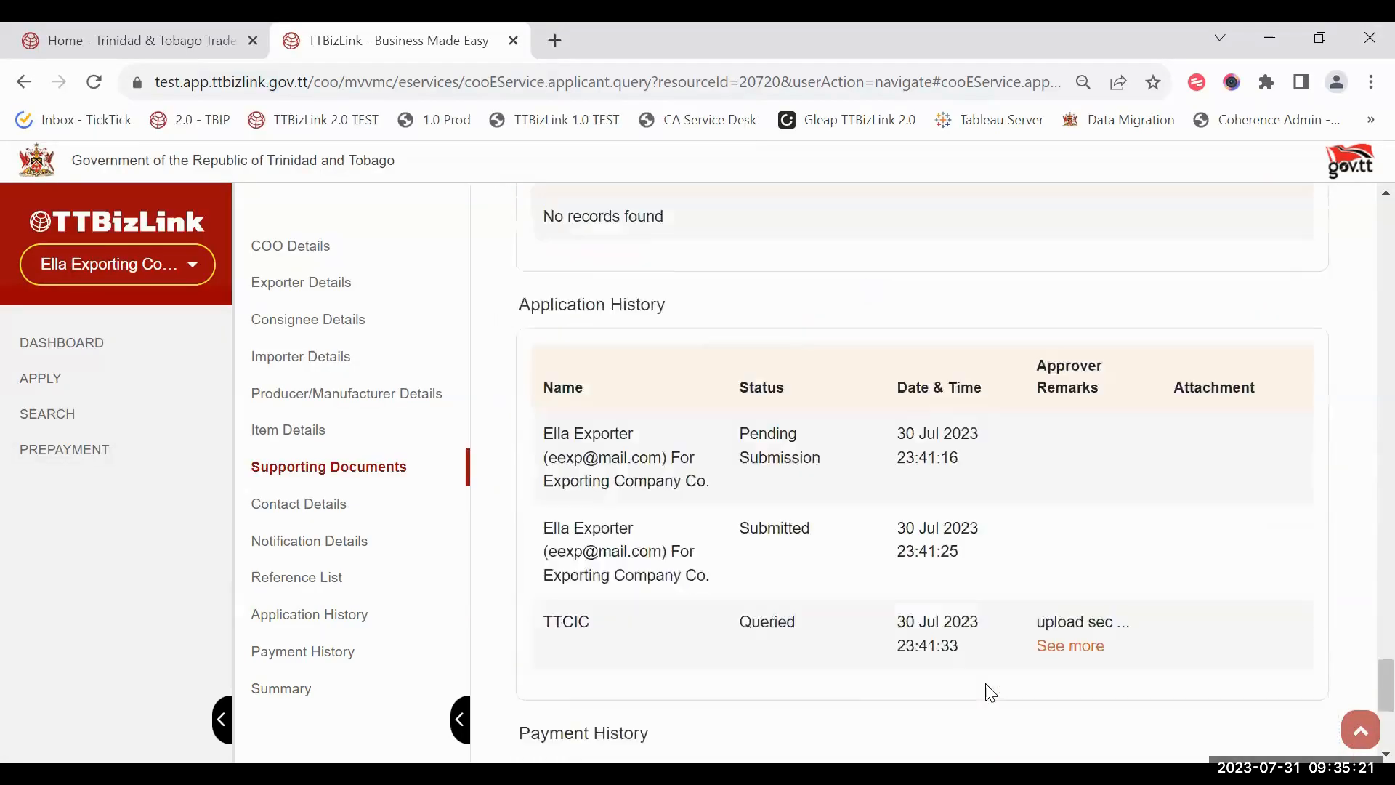
{"action": "left_click", "coordinate": [1010, 617]}
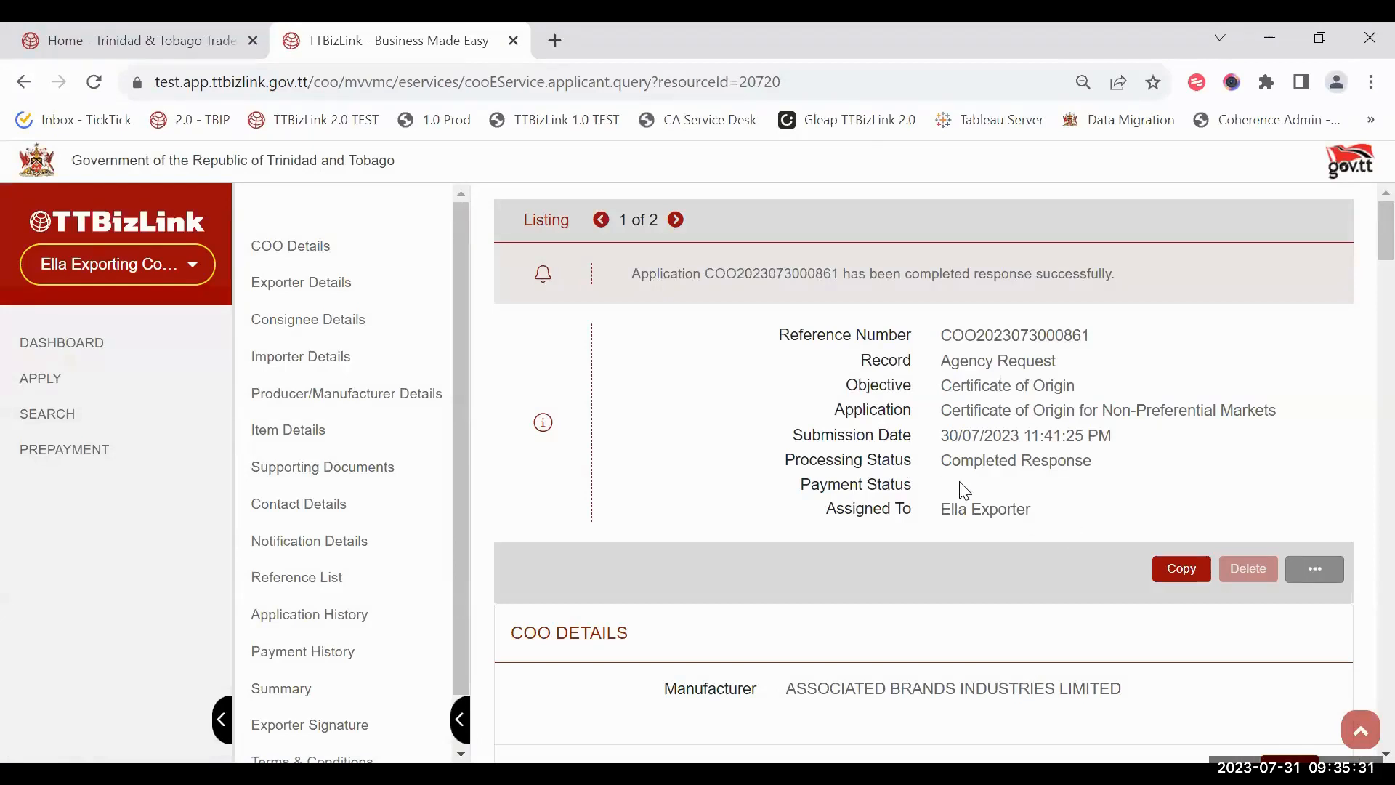
Step: Go to the Exporter Signature section and expand Terms & Conditions
{"action": "left_click_drag", "start_coordinate": [941, 462], "coordinate": [1131, 484]}
{"action": "left_click", "coordinate": [958, 580]}
{"action": "scroll", "coordinate": [641, 668], "scroll_direction": "down", "scroll_amount": 1}
{"action": "scroll", "coordinate": [400, 612], "scroll_direction": "down", "scroll_amount": 1}
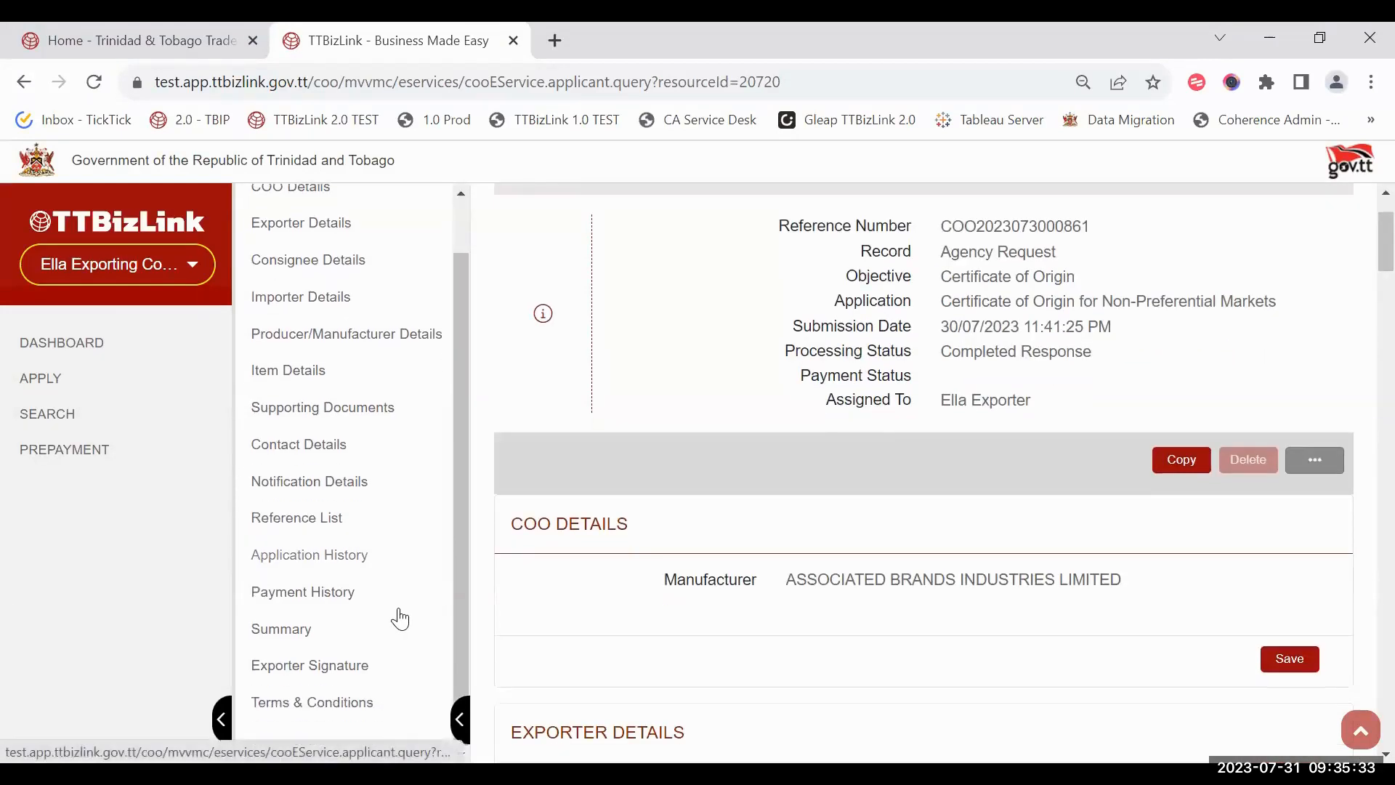
{"action": "left_click", "coordinate": [364, 665]}
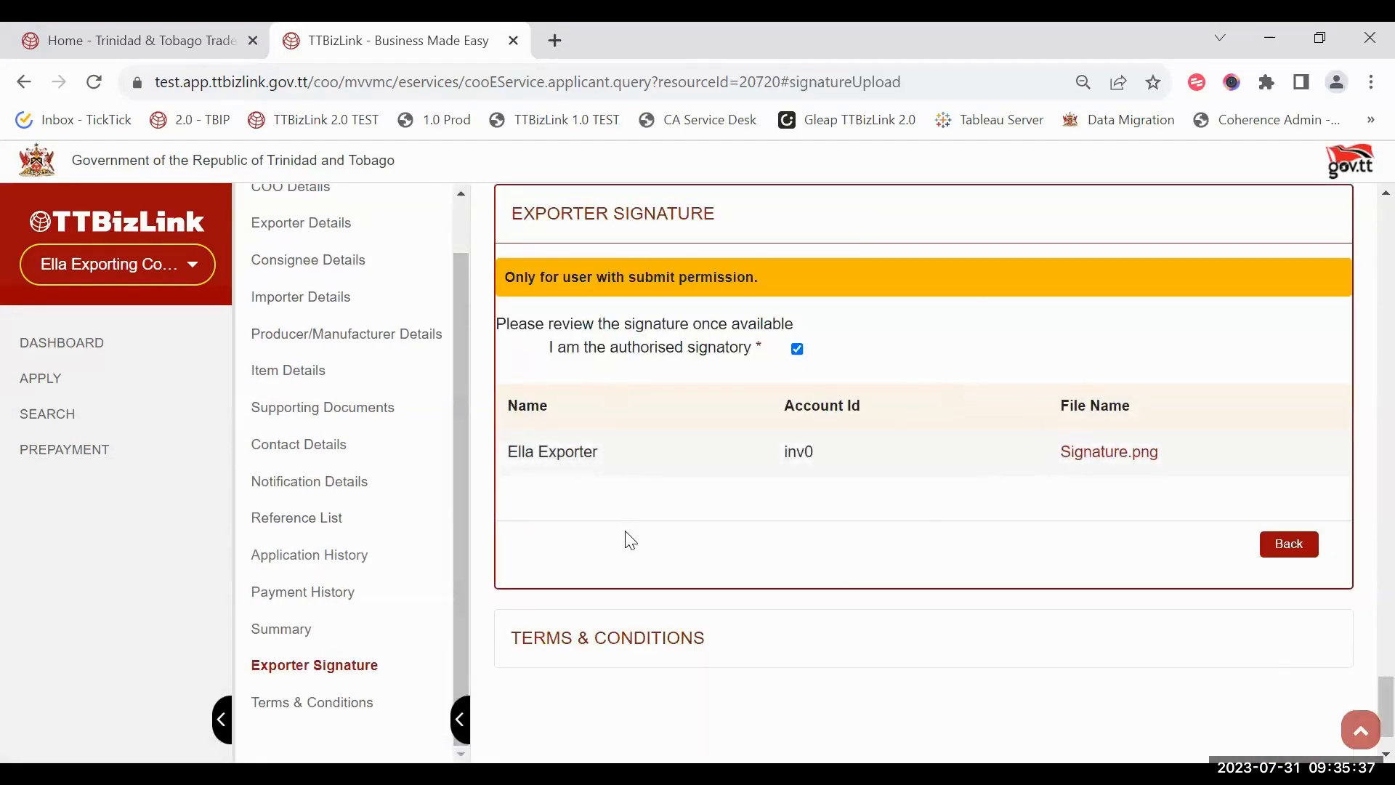
{"action": "scroll", "coordinate": [669, 364], "scroll_direction": "up", "scroll_amount": 6}
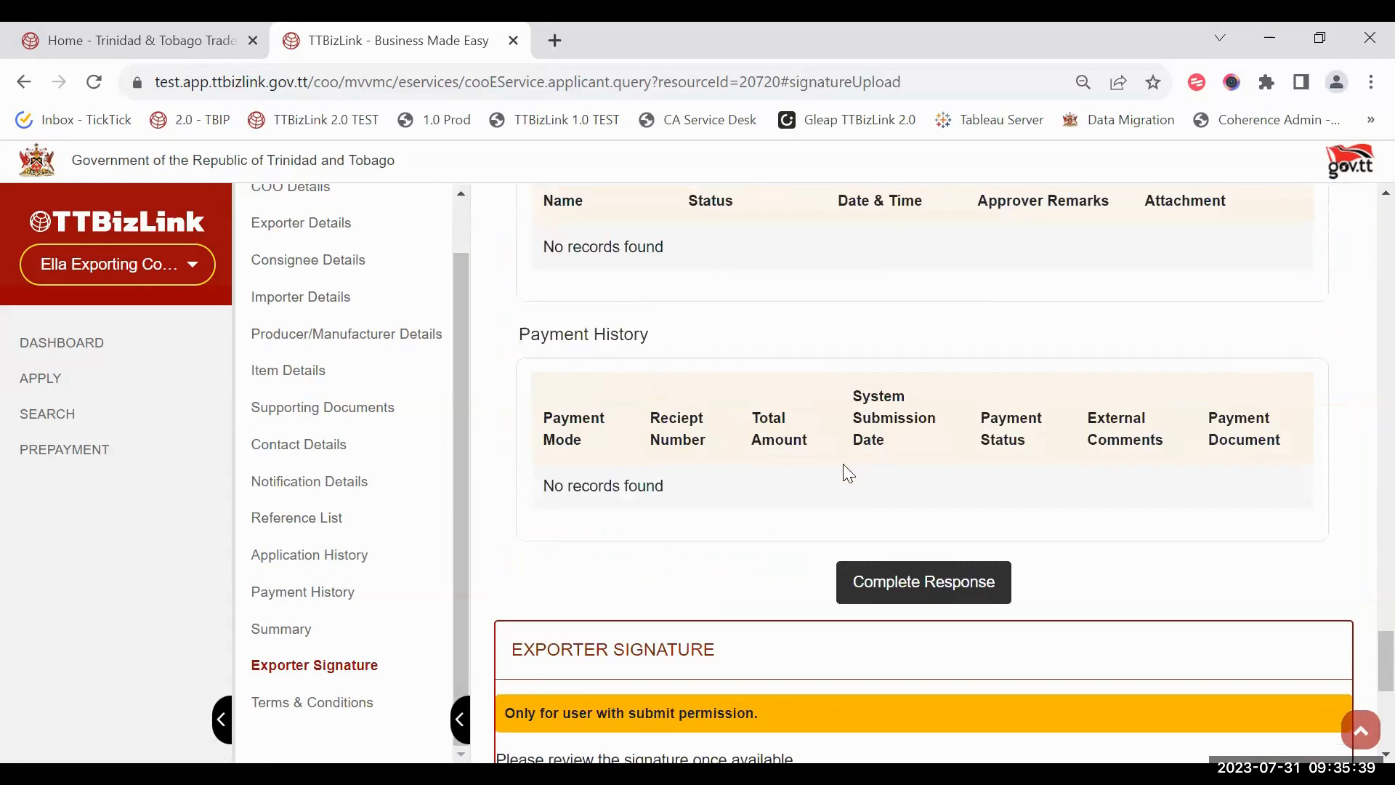
{"action": "scroll", "coordinate": [844, 470], "scroll_direction": "down", "scroll_amount": 7}
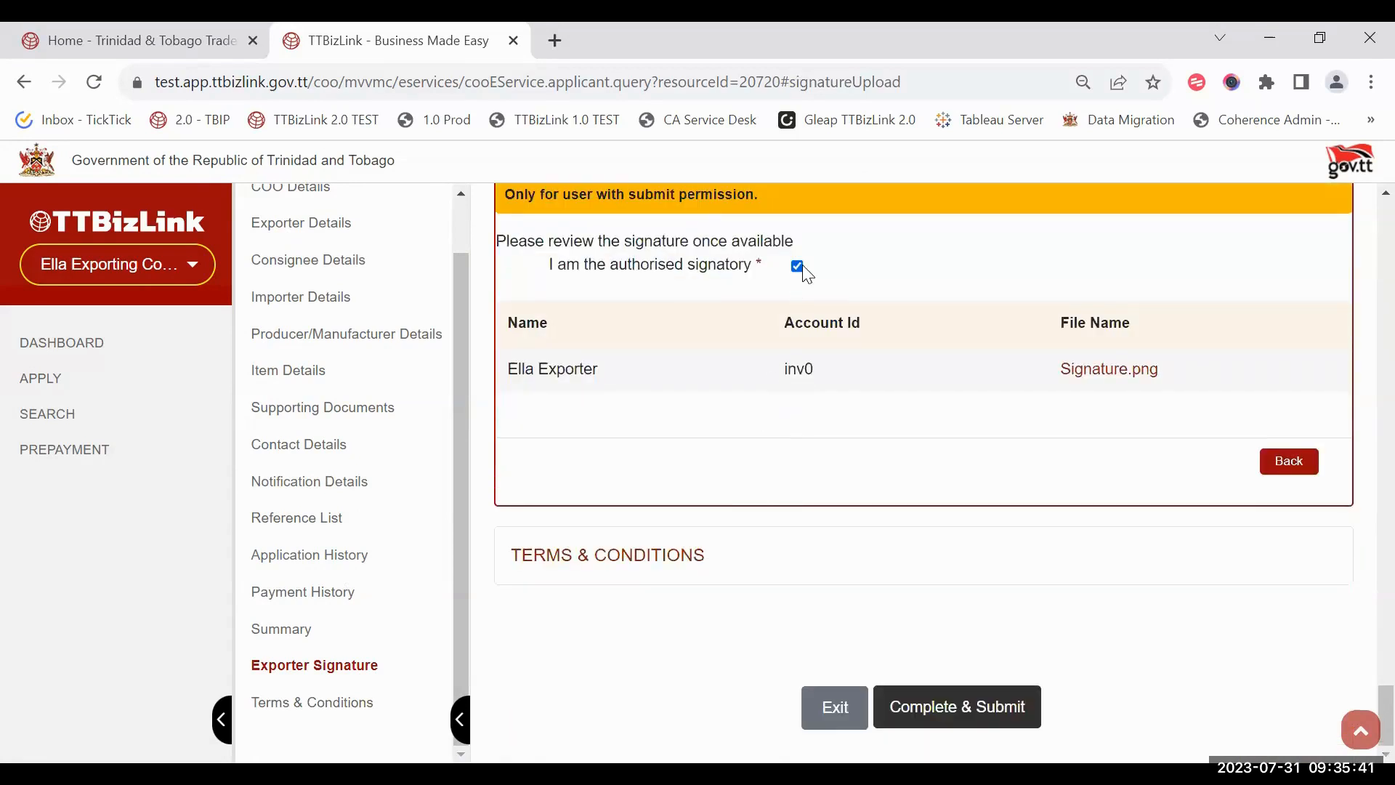
{"action": "left_click", "coordinate": [745, 546]}
Step: Tick all three declarations, submit, and check the status reads Query Responded
{"action": "left_click", "coordinate": [534, 328]}
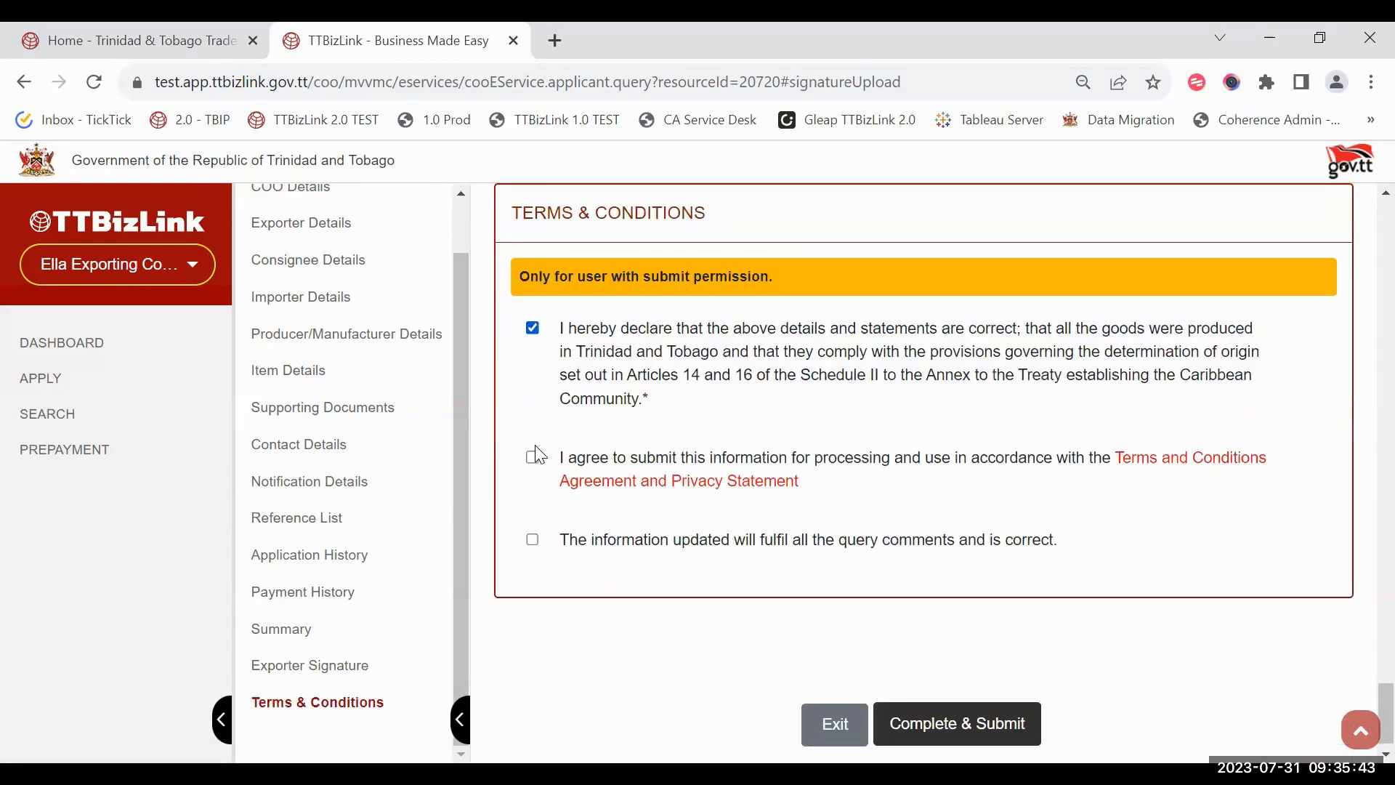
{"action": "left_click", "coordinate": [533, 457]}
{"action": "left_click", "coordinate": [533, 539]}
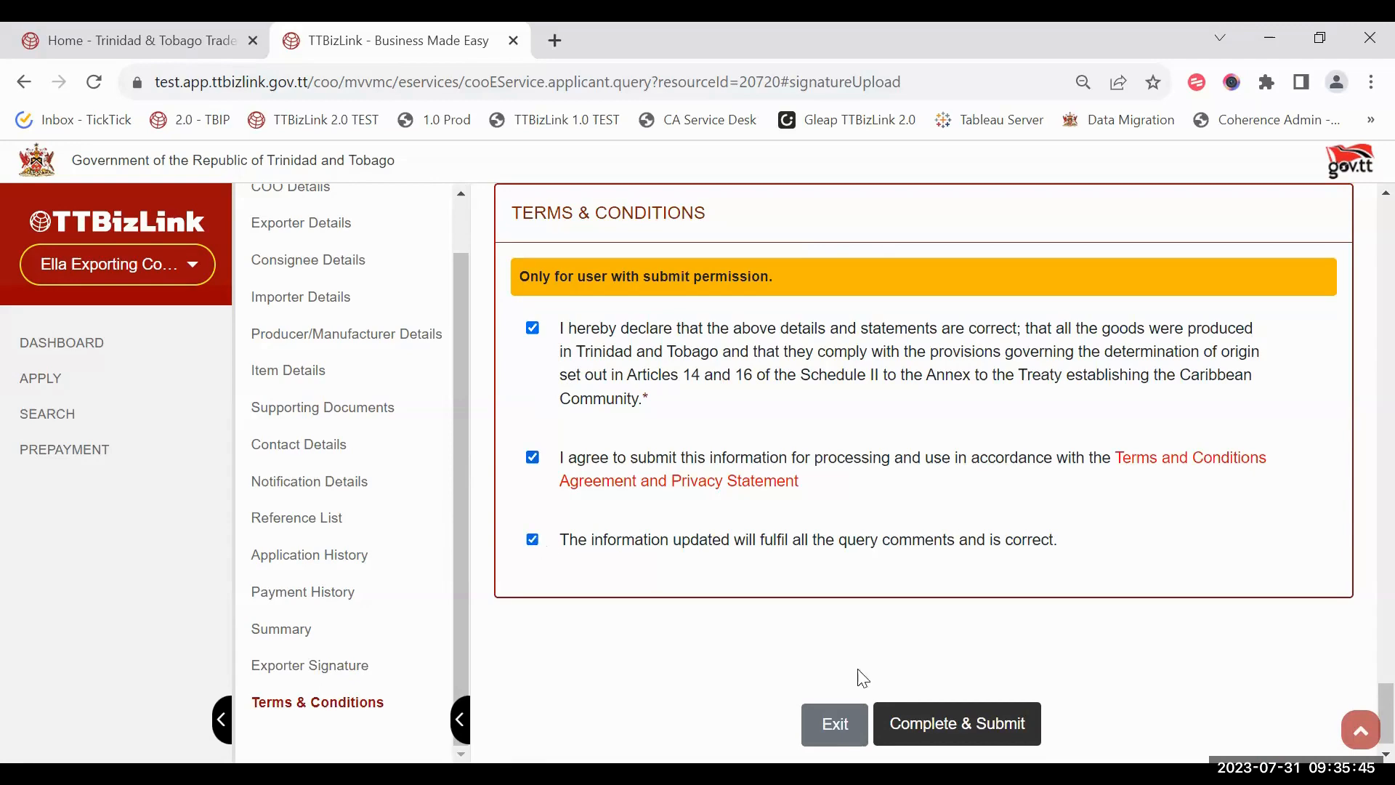
{"action": "left_click", "coordinate": [921, 720]}
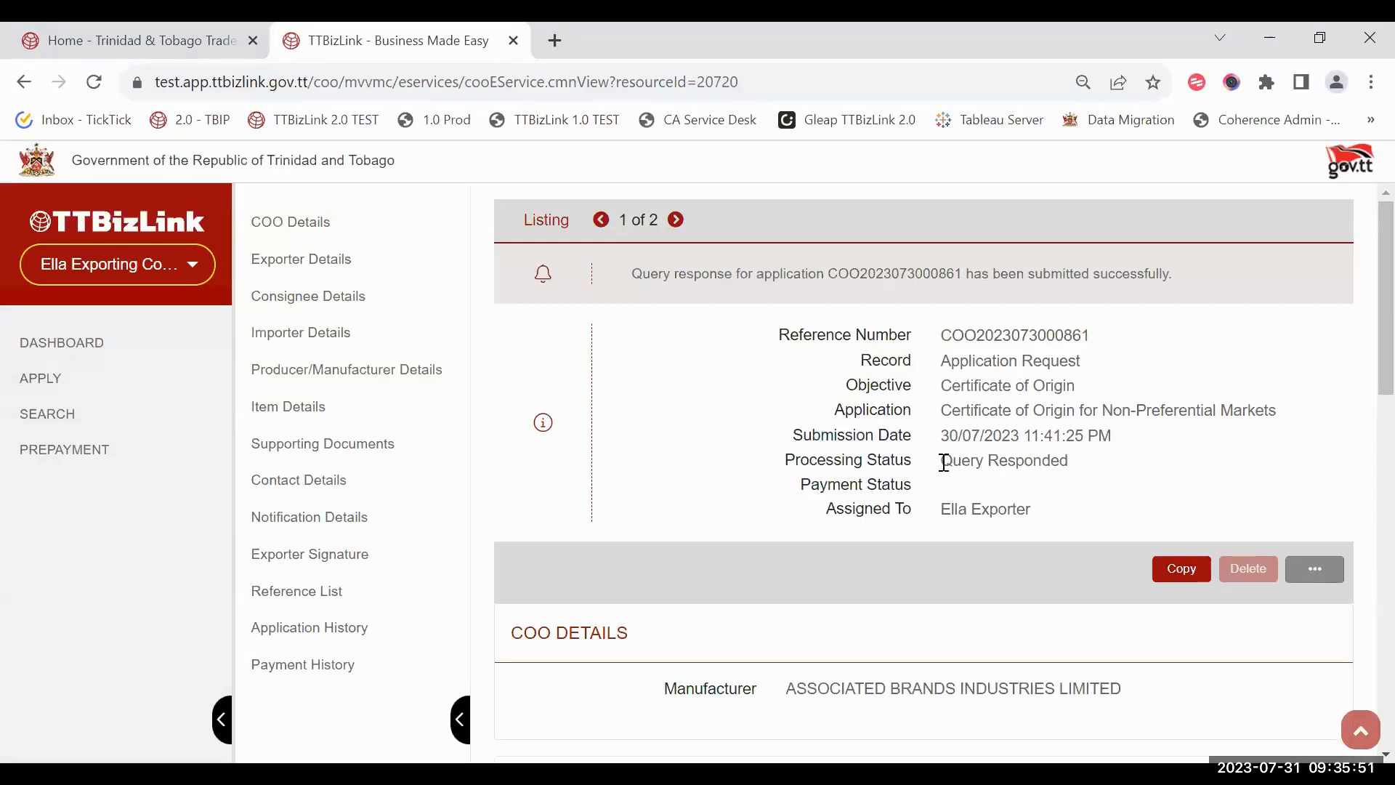
{"action": "left_click_drag", "start_coordinate": [944, 463], "coordinate": [1142, 480]}
{"action": "left_click", "coordinate": [1087, 464]}
{"action": "scroll", "coordinate": [797, 361], "scroll_direction": "down", "scroll_amount": 15}
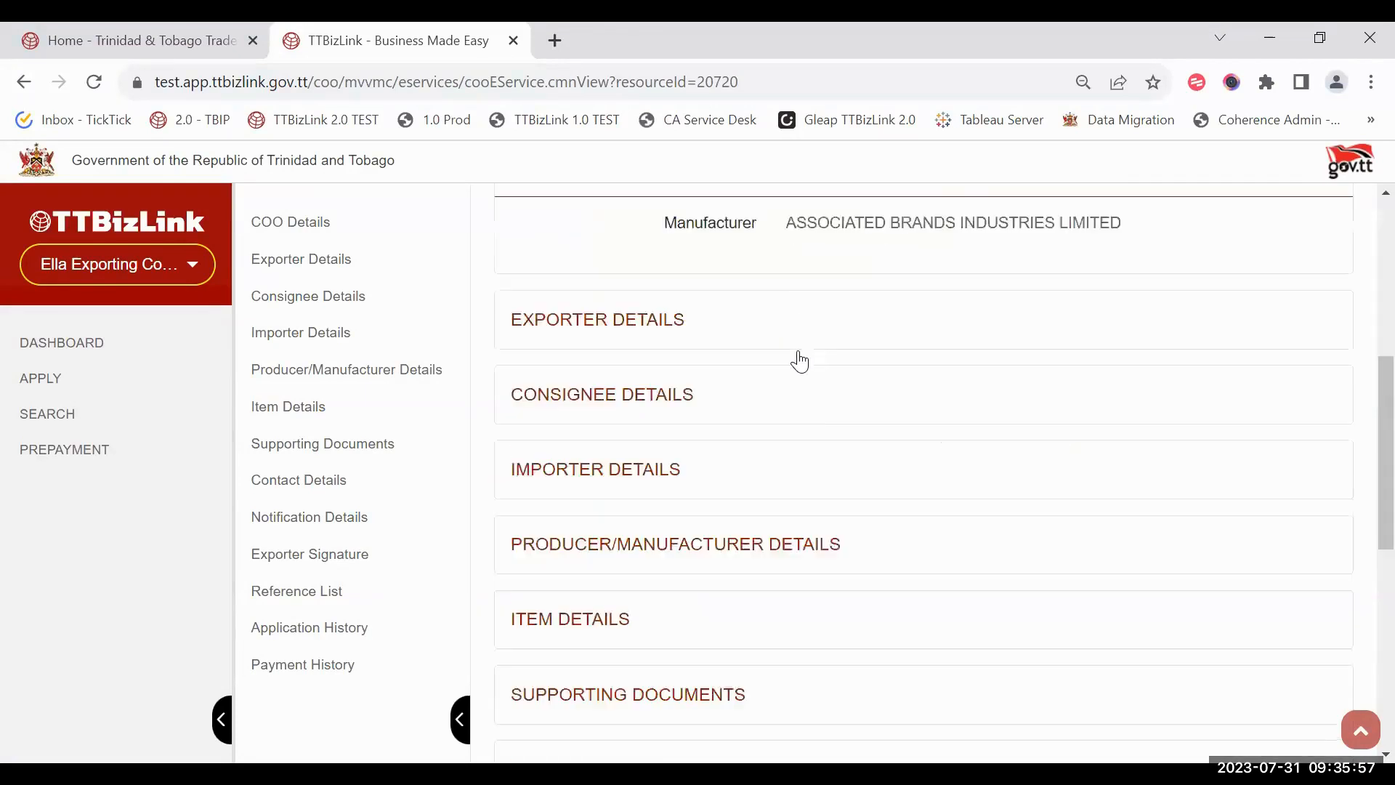
Step: Exit the application to the dashboard, now showing one queried application
{"action": "left_click", "coordinate": [913, 693]}
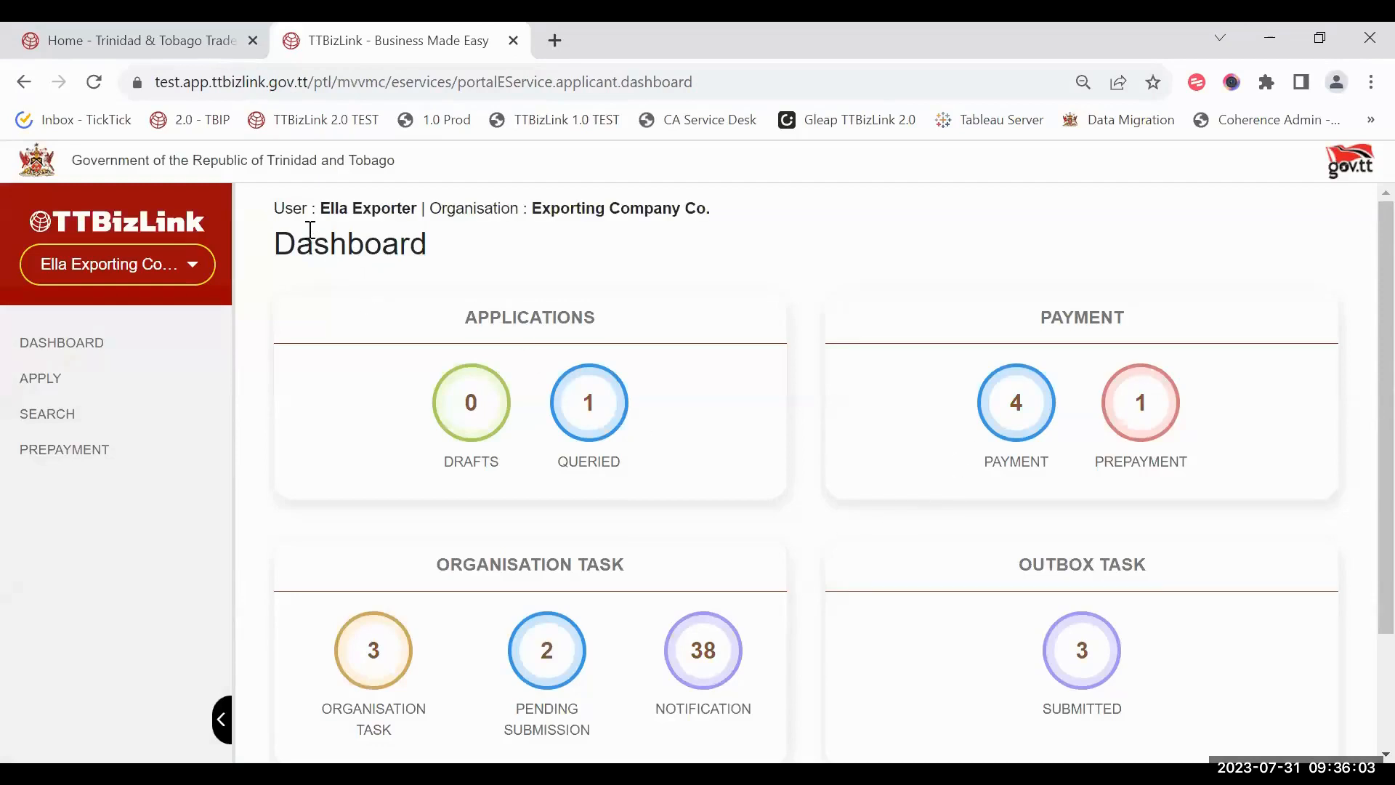
{"action": "left_click_drag", "start_coordinate": [286, 242], "coordinate": [439, 247]}
{"action": "left_click", "coordinate": [442, 247]}
{"action": "left_click_drag", "start_coordinate": [285, 244], "coordinate": [427, 230]}
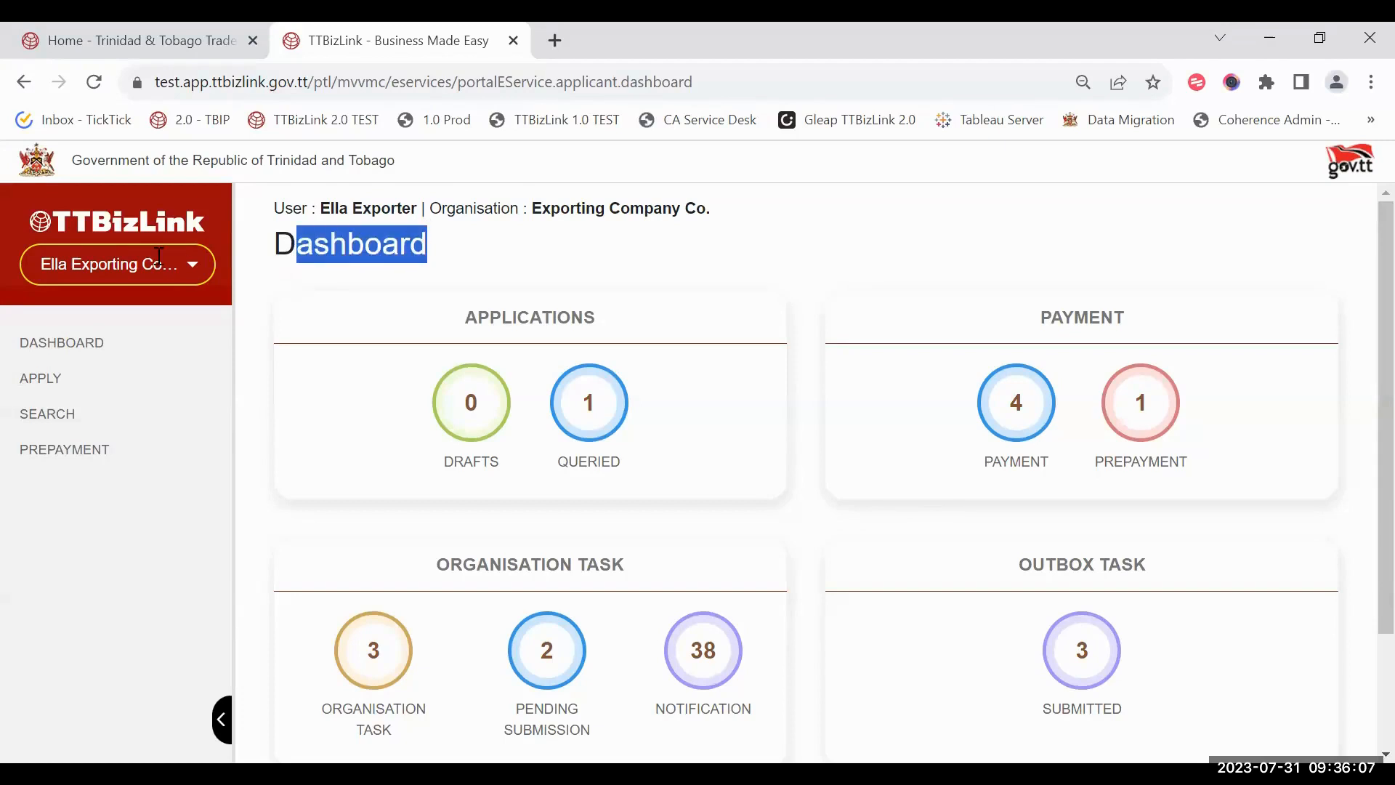
{"action": "left_click_drag", "start_coordinate": [268, 255], "coordinate": [445, 258]}
{"action": "left_click", "coordinate": [407, 262]}
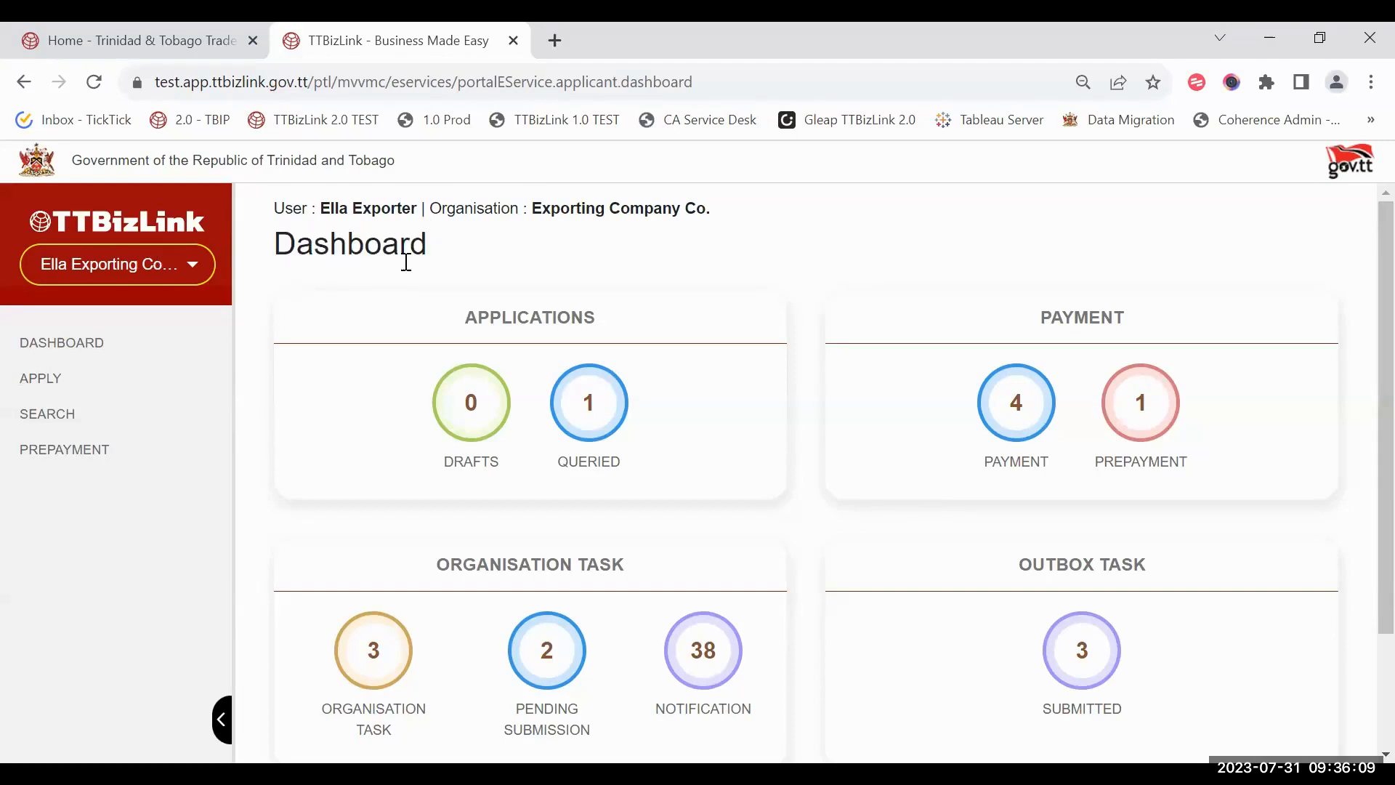
Step: Review the stored Test Signature in Account Settings, then log out
{"action": "left_click", "coordinate": [191, 277]}
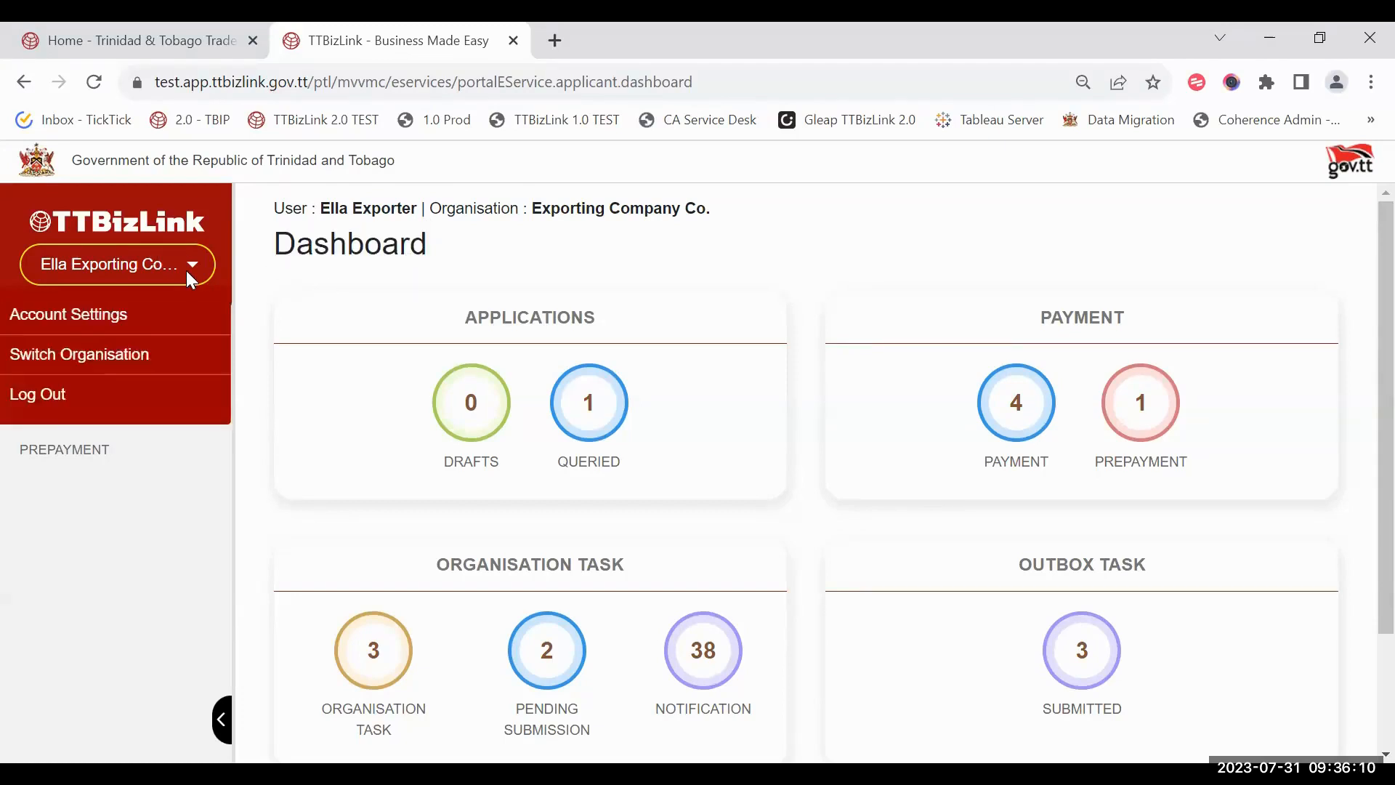
{"action": "left_click", "coordinate": [143, 316]}
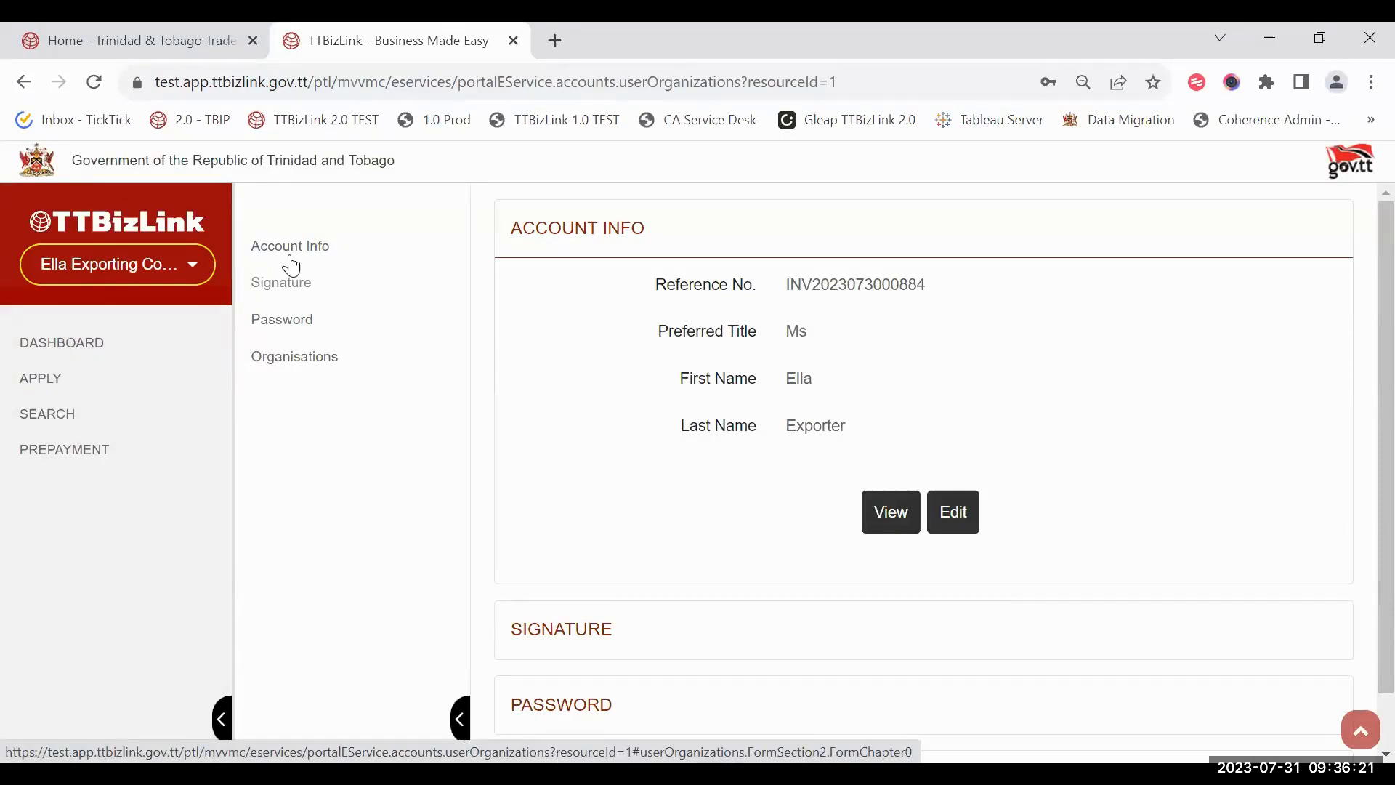
{"action": "scroll", "coordinate": [552, 415], "scroll_direction": "down", "scroll_amount": 1}
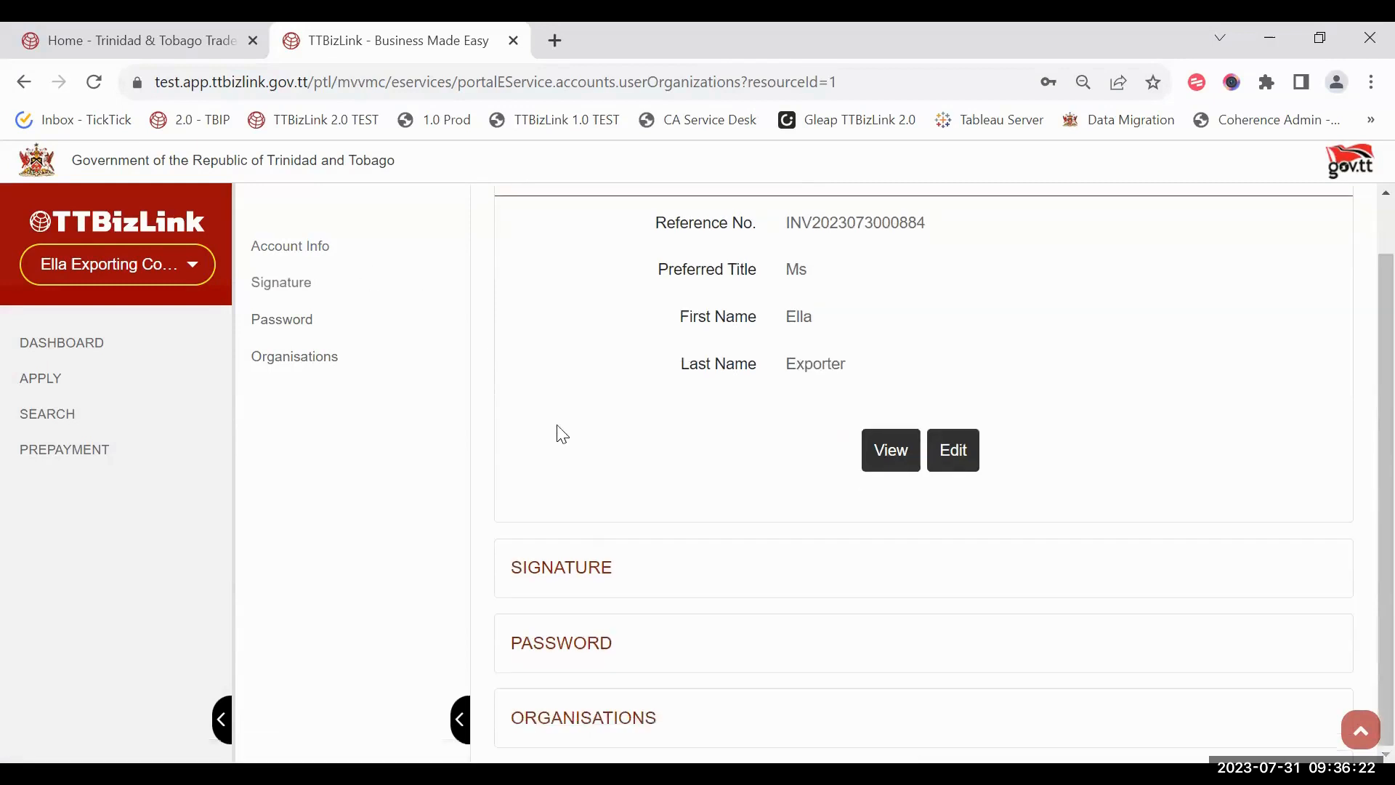
{"action": "left_click", "coordinate": [688, 552]}
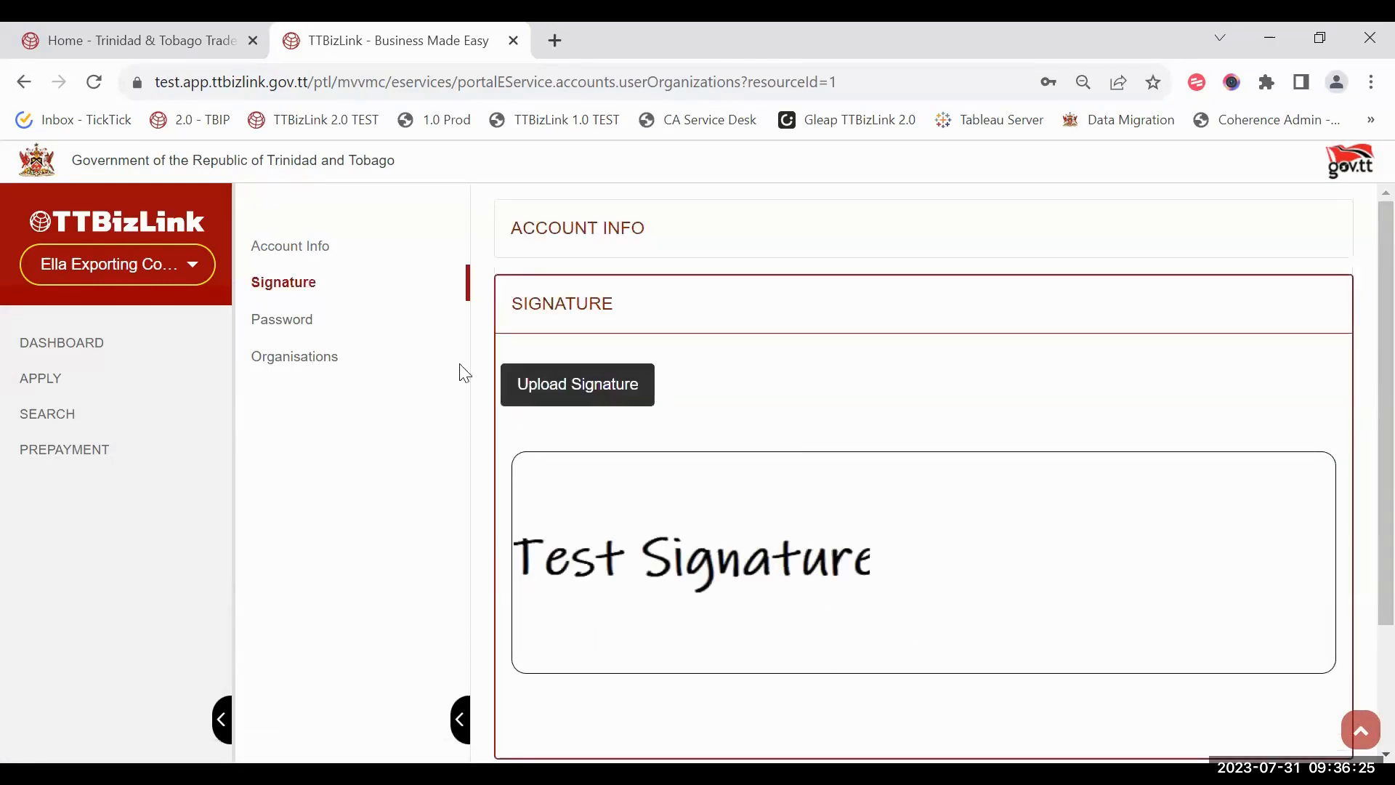
{"action": "left_click", "coordinate": [195, 263]}
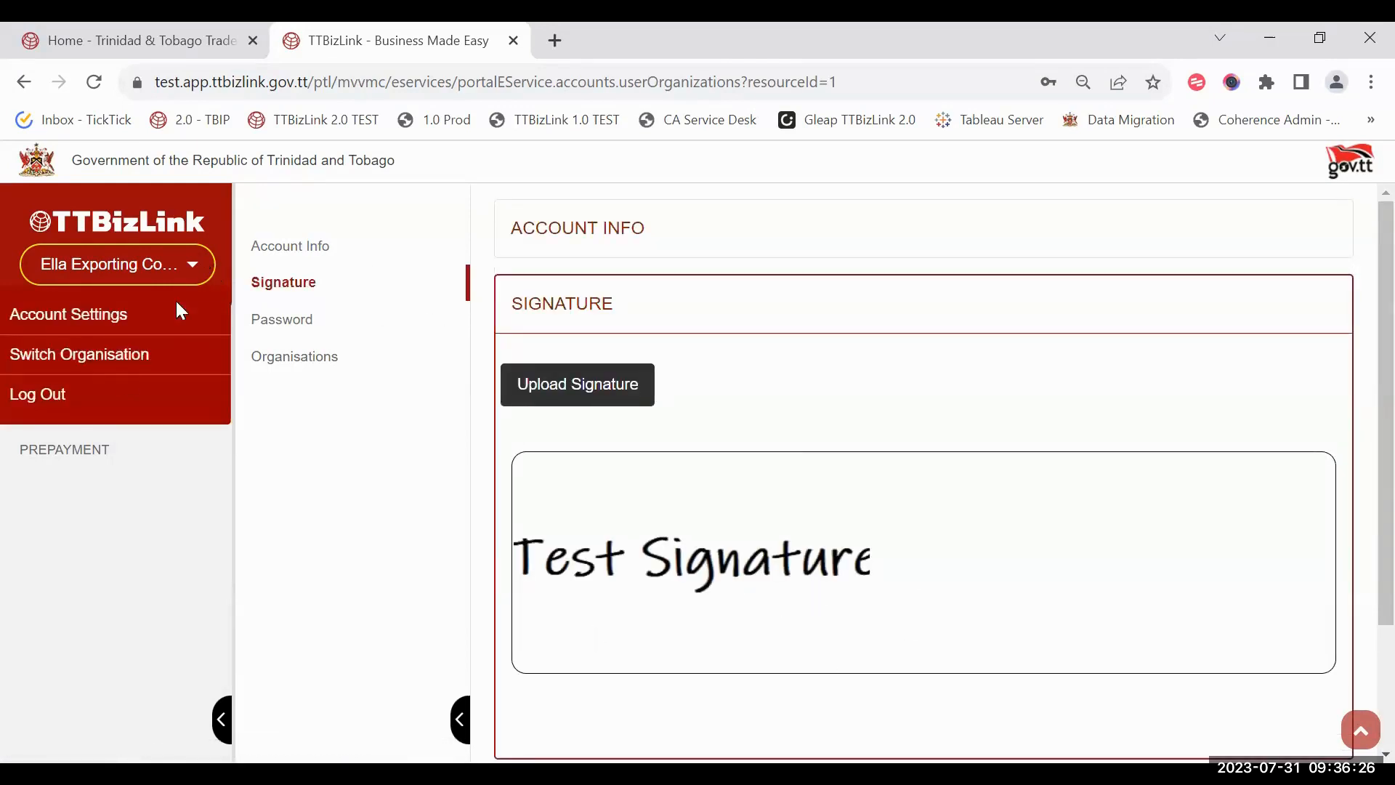
{"action": "left_click", "coordinate": [99, 418]}
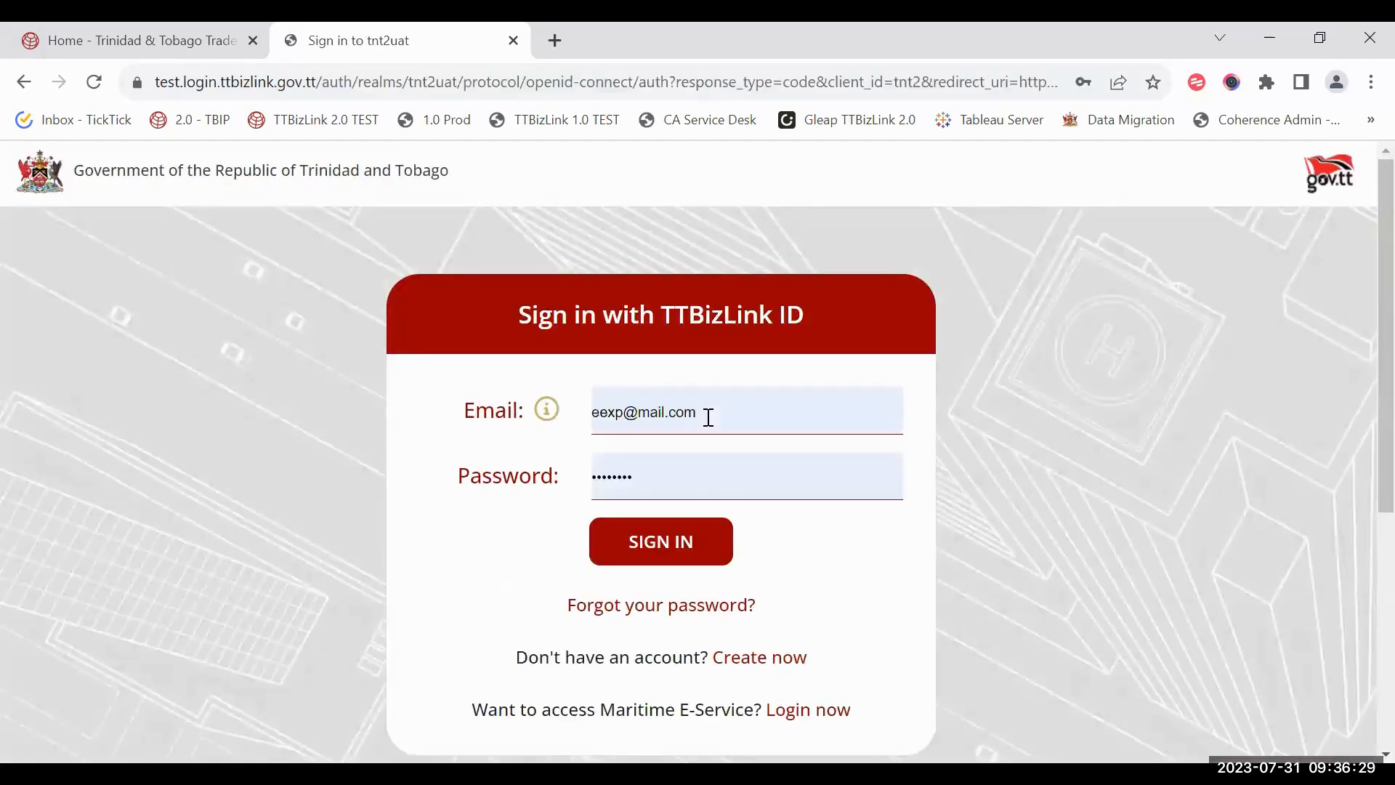
Step: Replace the prefilled e-mail with the broker's saved address and sign in
{"action": "key", "text": "ctrl+w"}
{"action": "left_click", "coordinate": [1060, 231]}
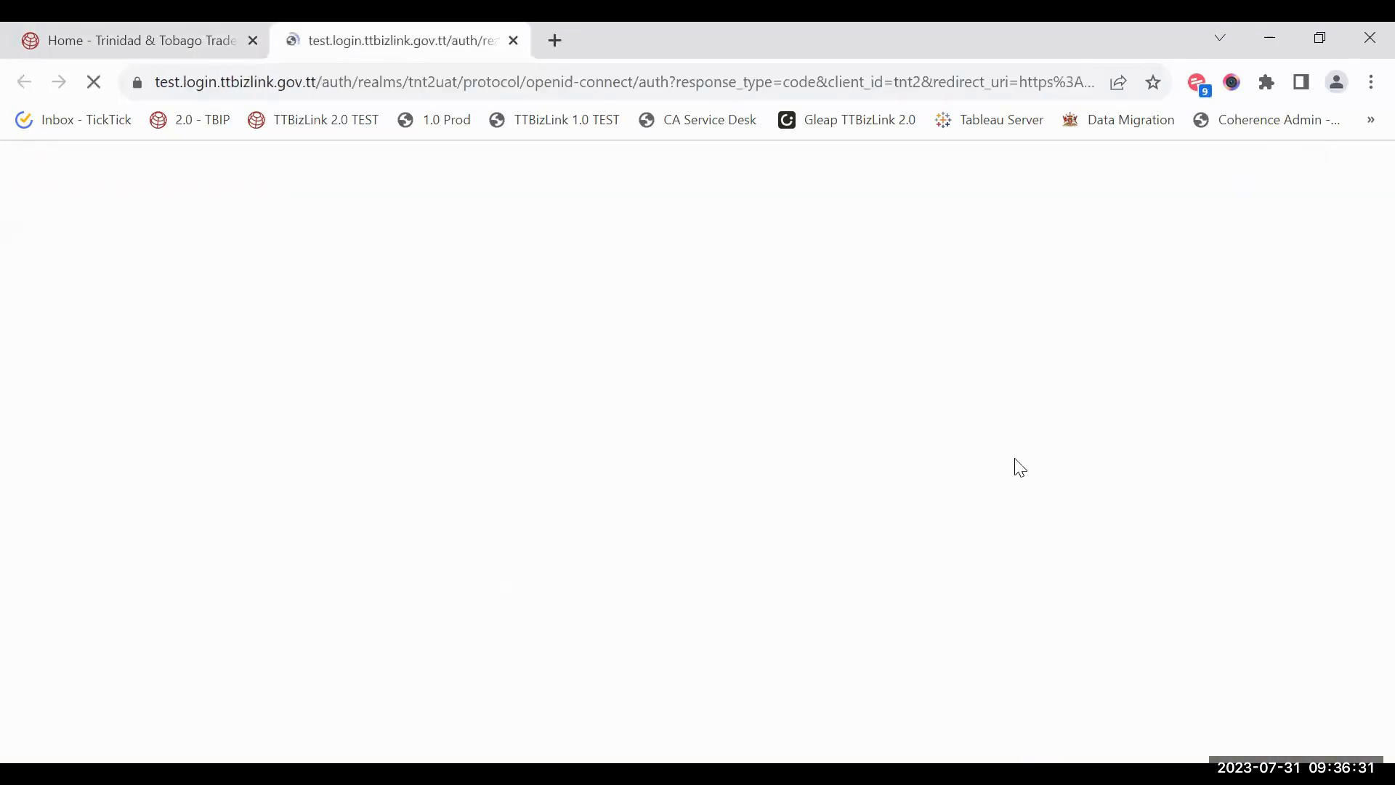
{"action": "double_click", "coordinate": [748, 408]}
{"action": "key", "text": "ctrl+a"}
{"action": "key", "text": "BackSpace"}
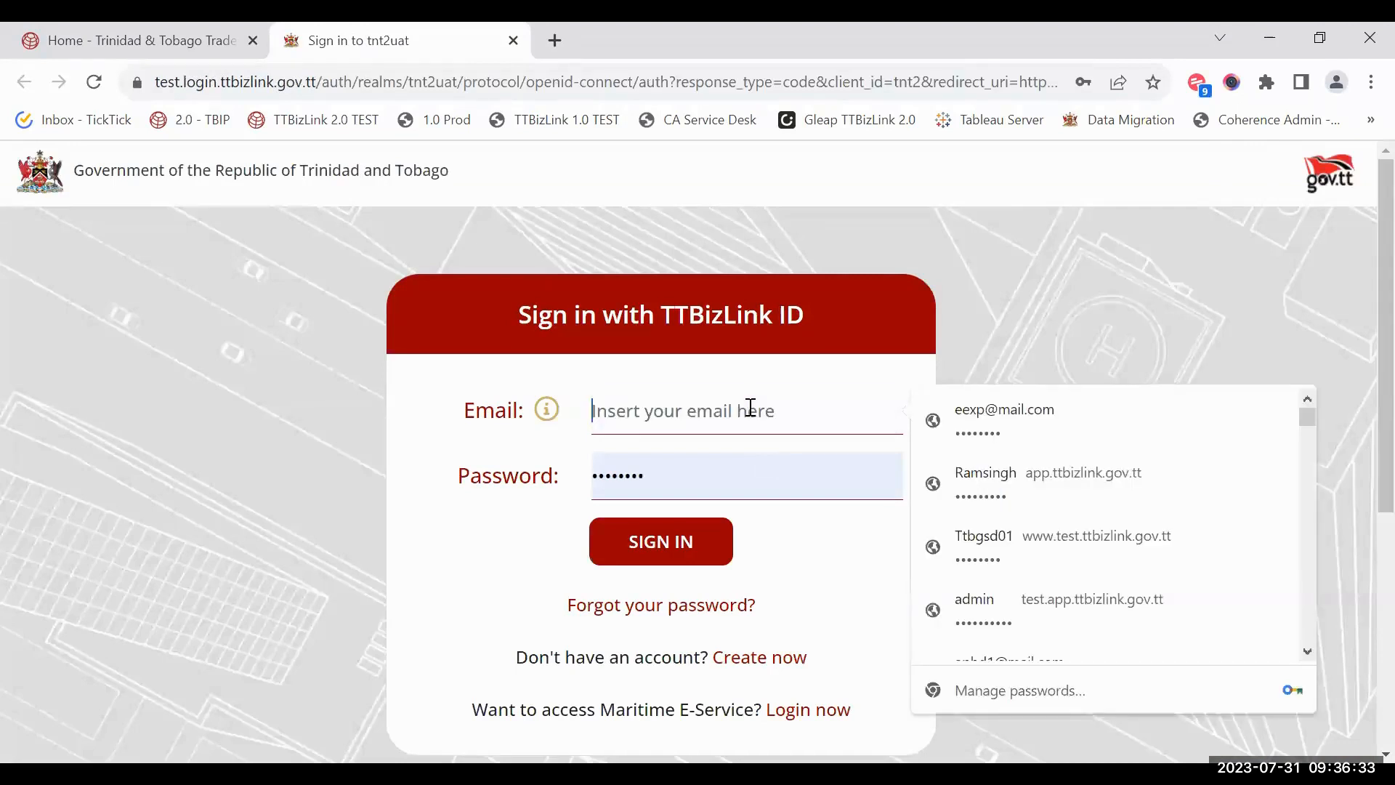
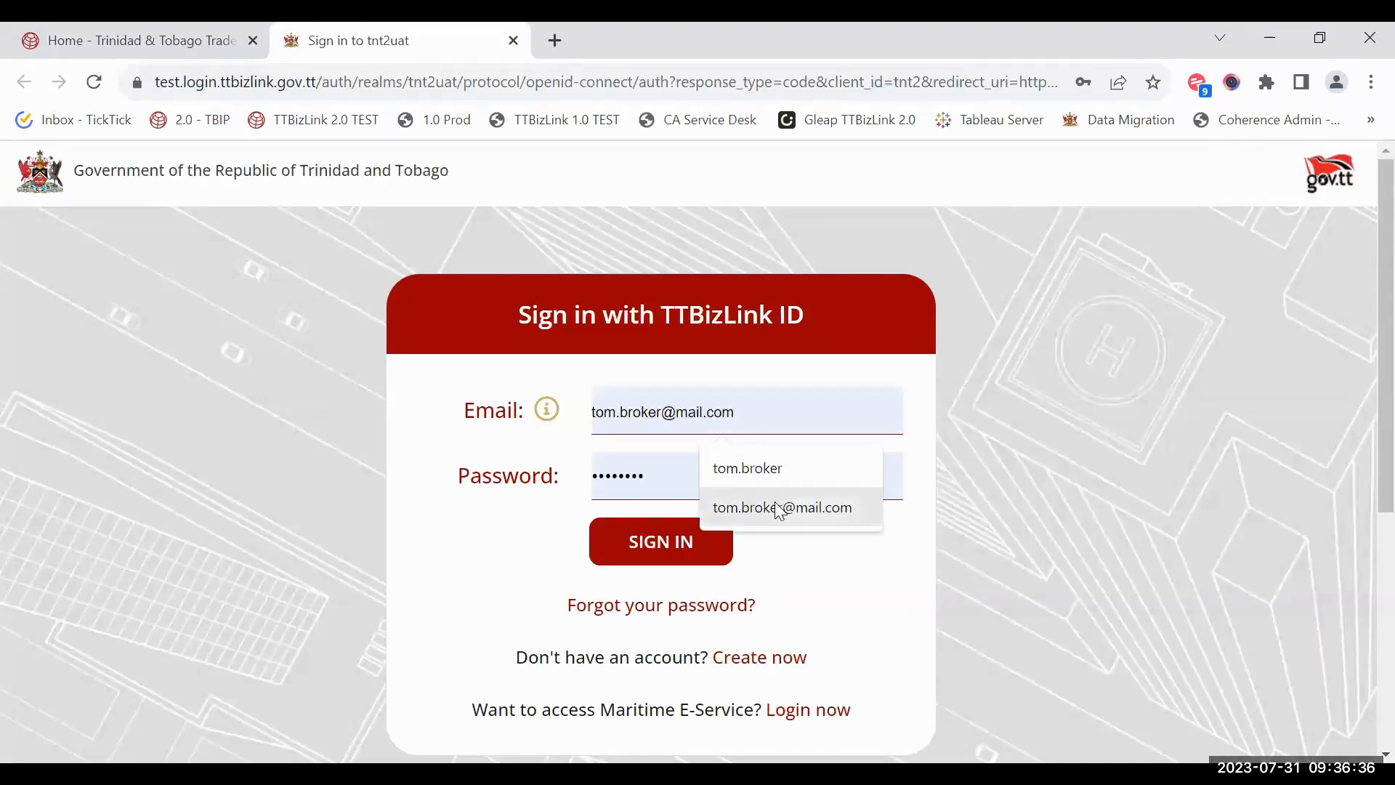
{"action": "left_click", "coordinate": [755, 507]}
{"action": "left_click", "coordinate": [688, 540]}
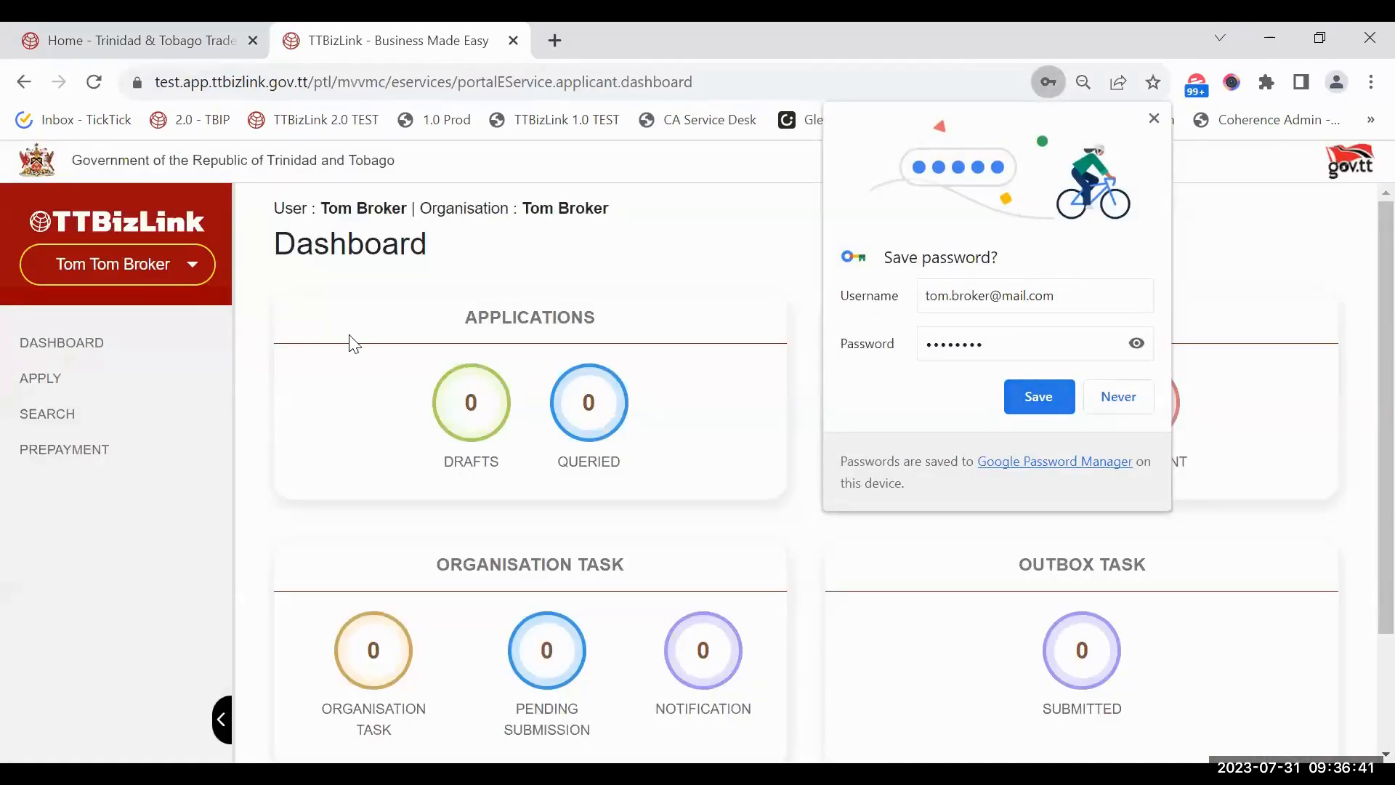
{"action": "left_click", "coordinate": [191, 270]}
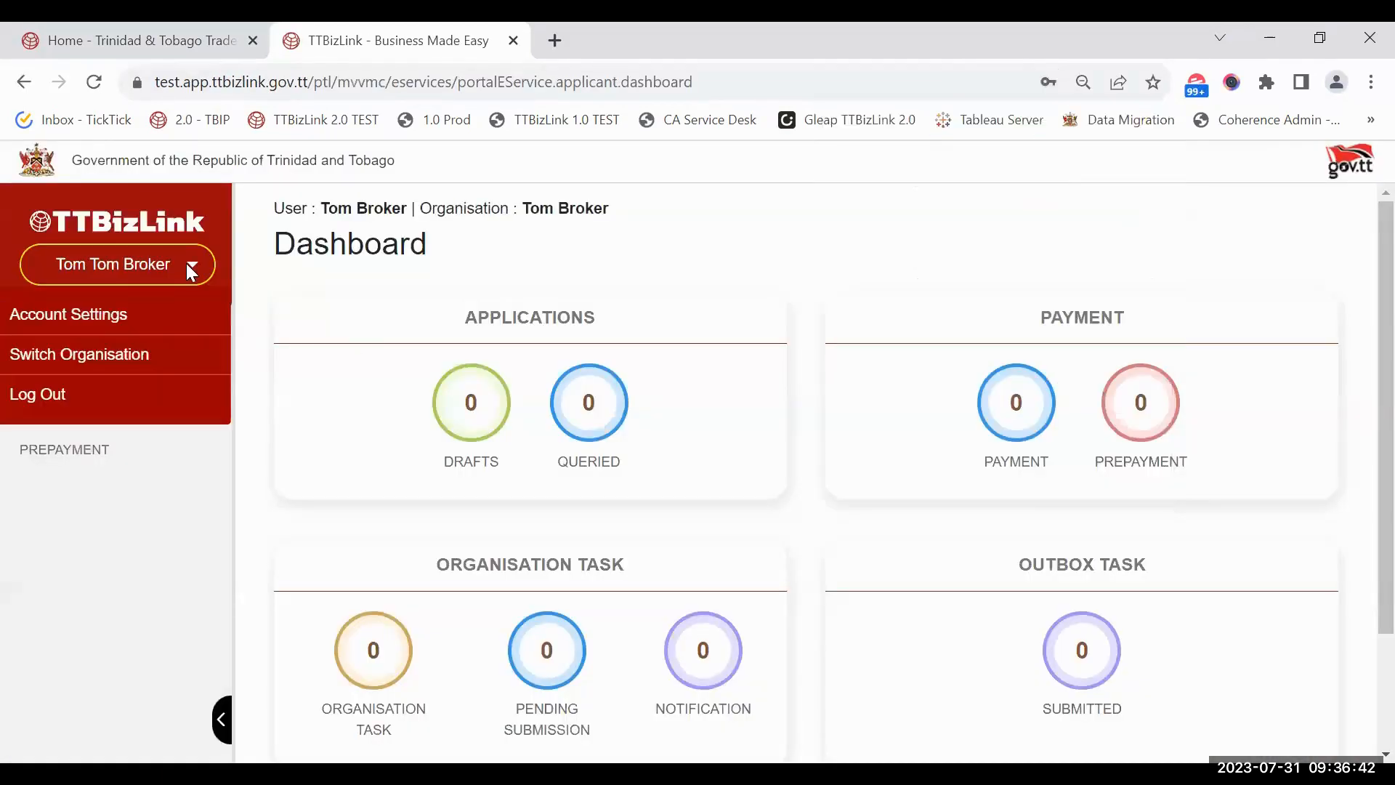
Step: In Account Settings' Signature section, choose the 'signature 3' image to upload
{"action": "left_click", "coordinate": [112, 325]}
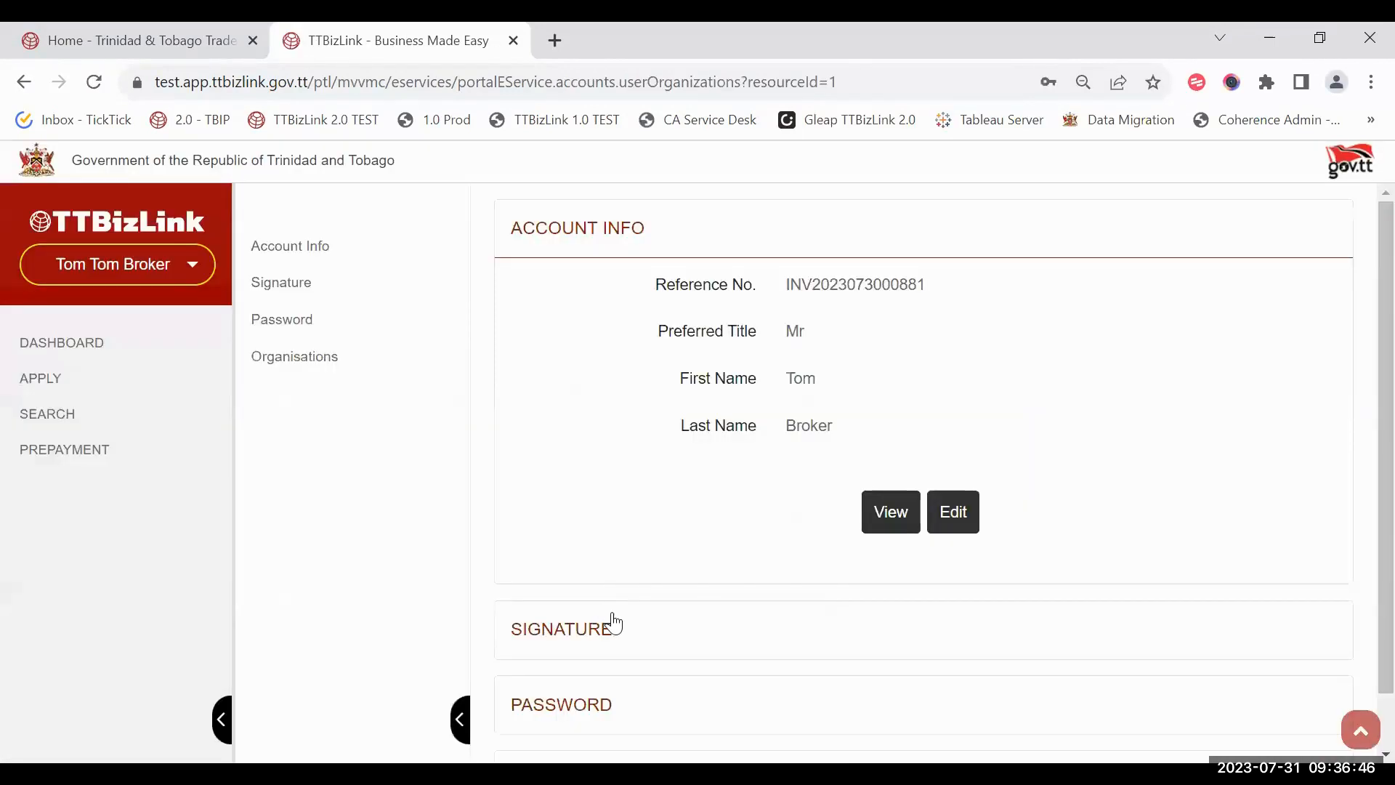
{"action": "left_click", "coordinate": [613, 623]}
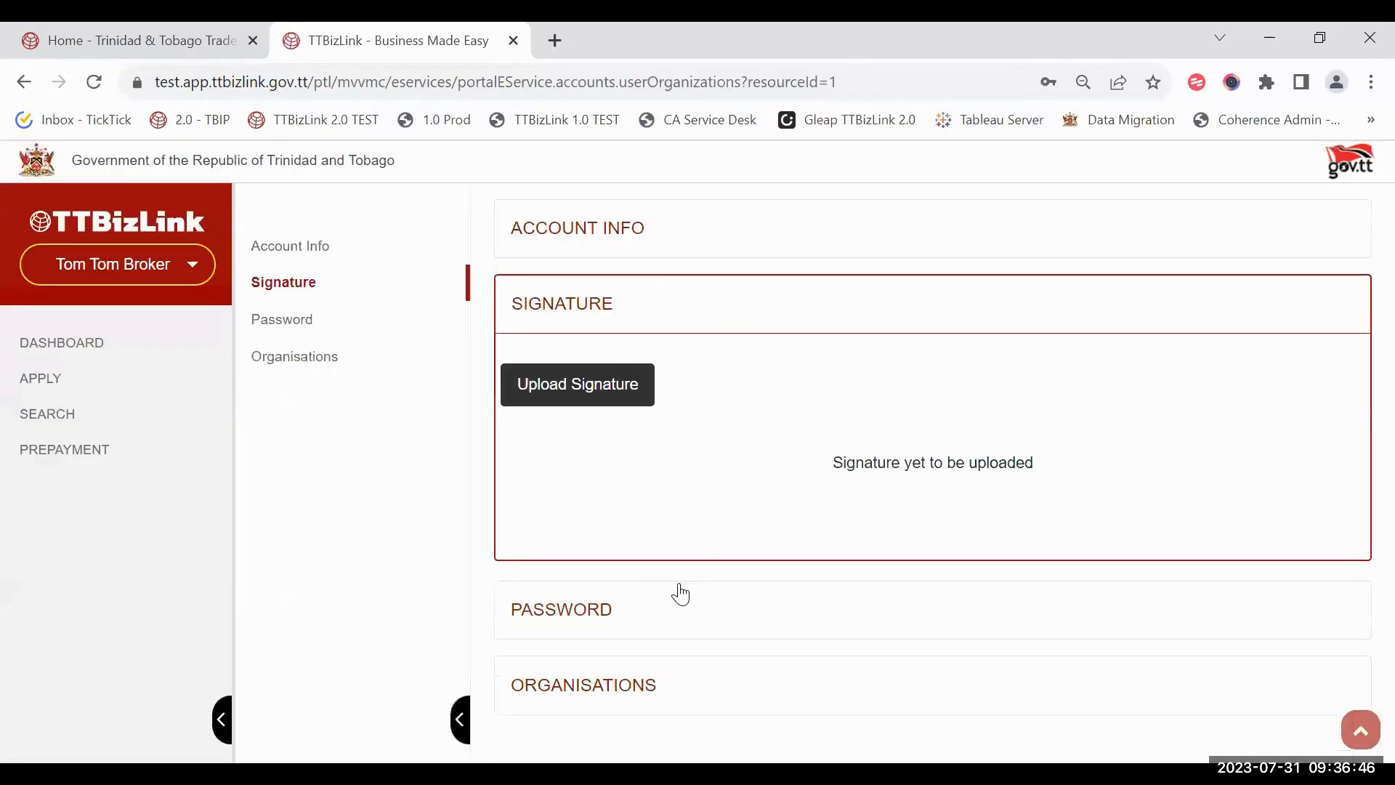
{"action": "left_click", "coordinate": [564, 399]}
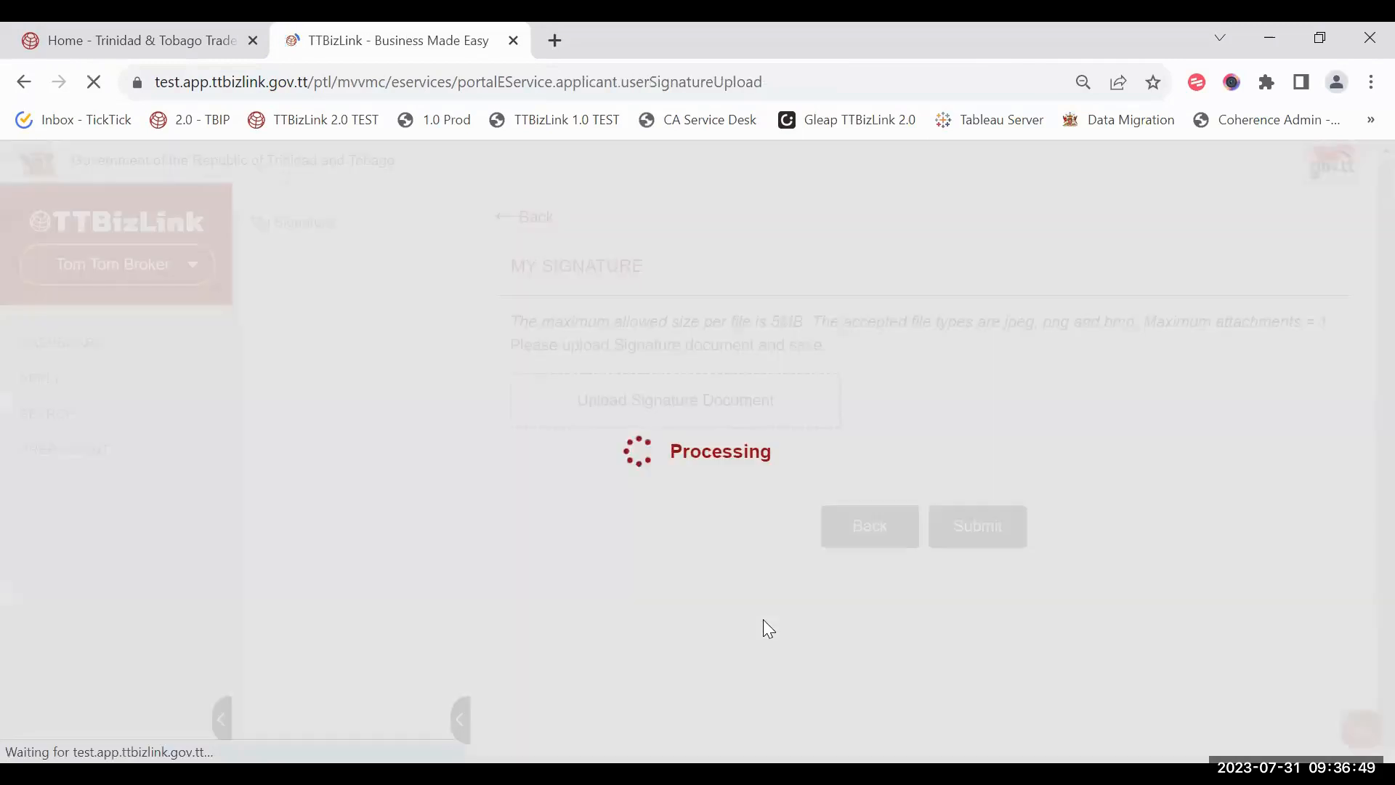
{"action": "left_click", "coordinate": [653, 421]}
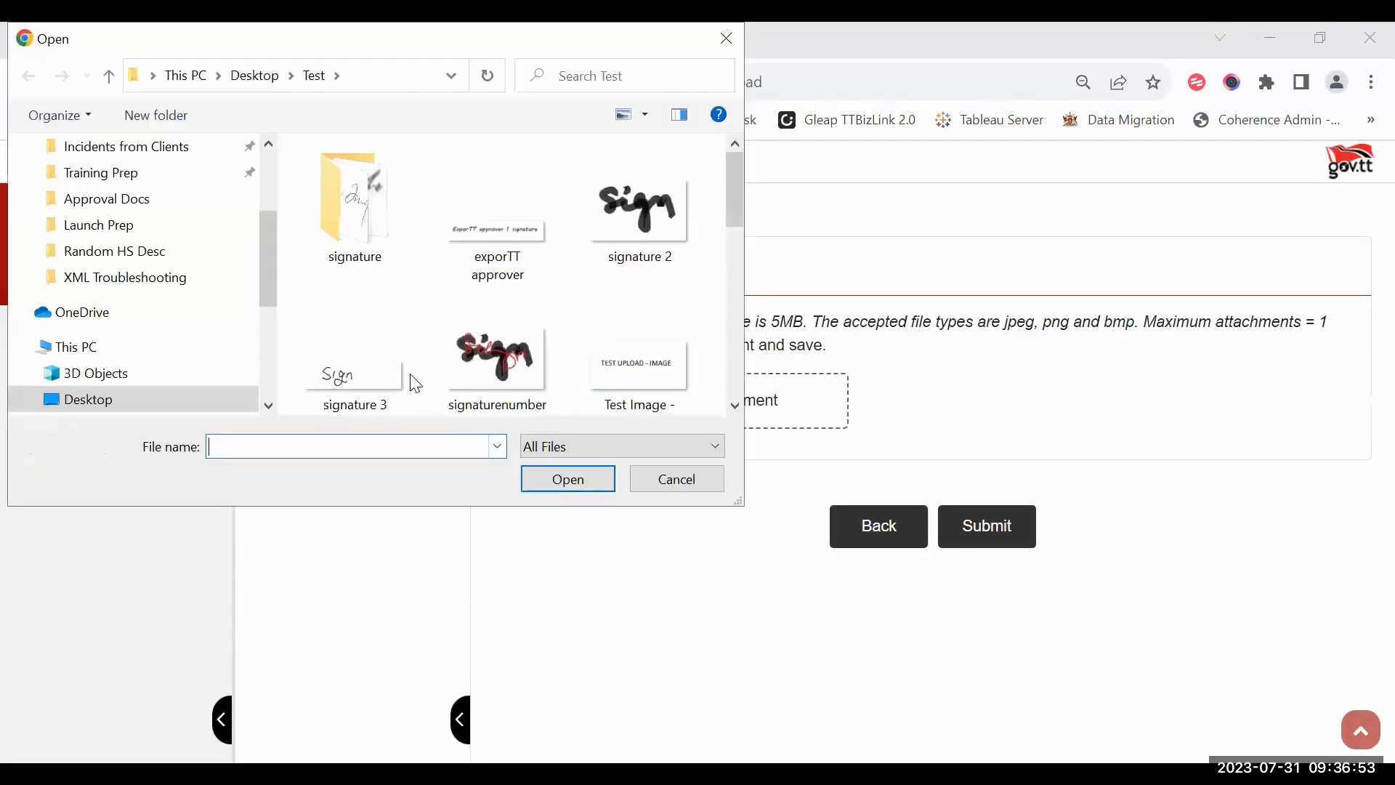
{"action": "scroll", "coordinate": [448, 348], "scroll_direction": "down", "scroll_amount": 5}
{"action": "scroll", "coordinate": [447, 349], "scroll_direction": "up", "scroll_amount": 5}
{"action": "scroll", "coordinate": [447, 349], "scroll_direction": "down", "scroll_amount": 4}
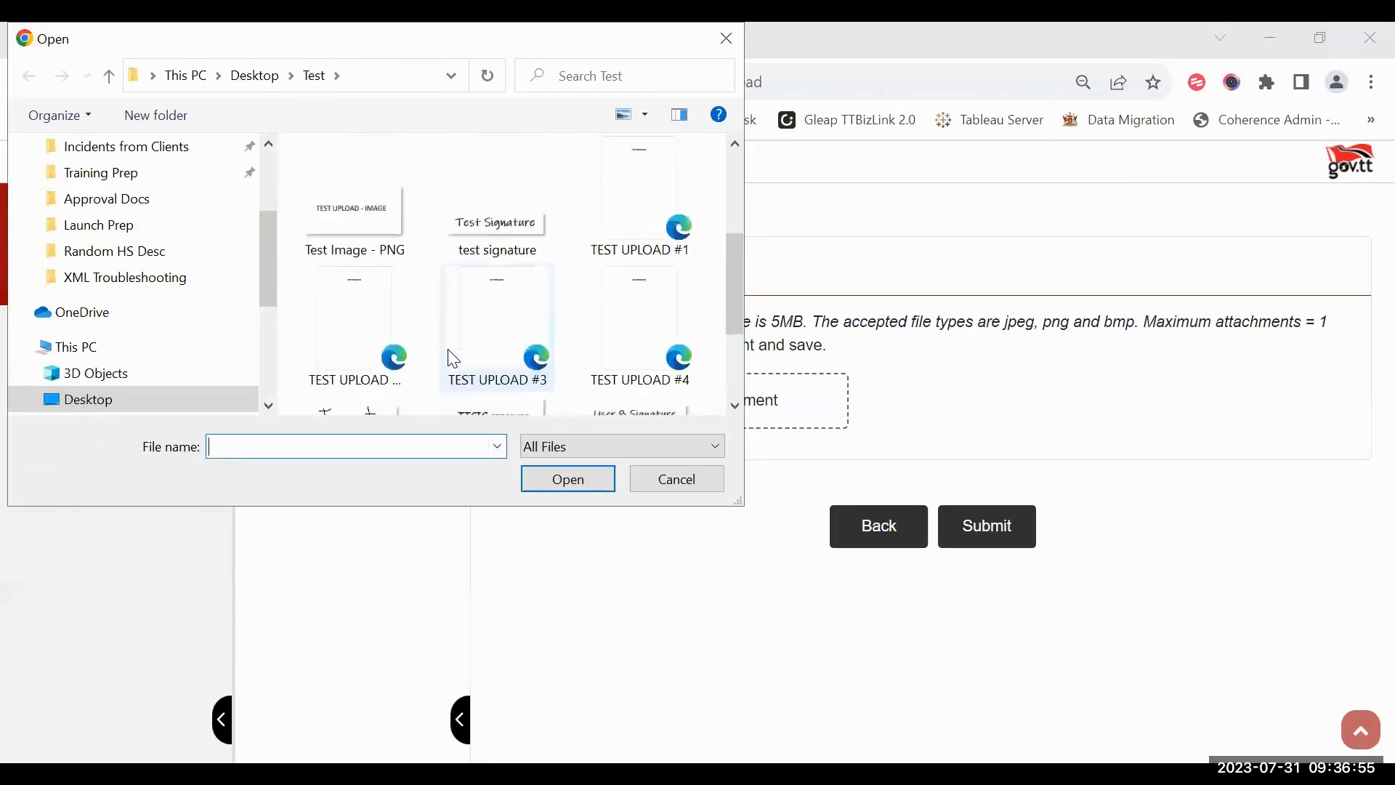
{"action": "scroll", "coordinate": [454, 358], "scroll_direction": "up", "scroll_amount": 3}
{"action": "double_click", "coordinate": [331, 193]}
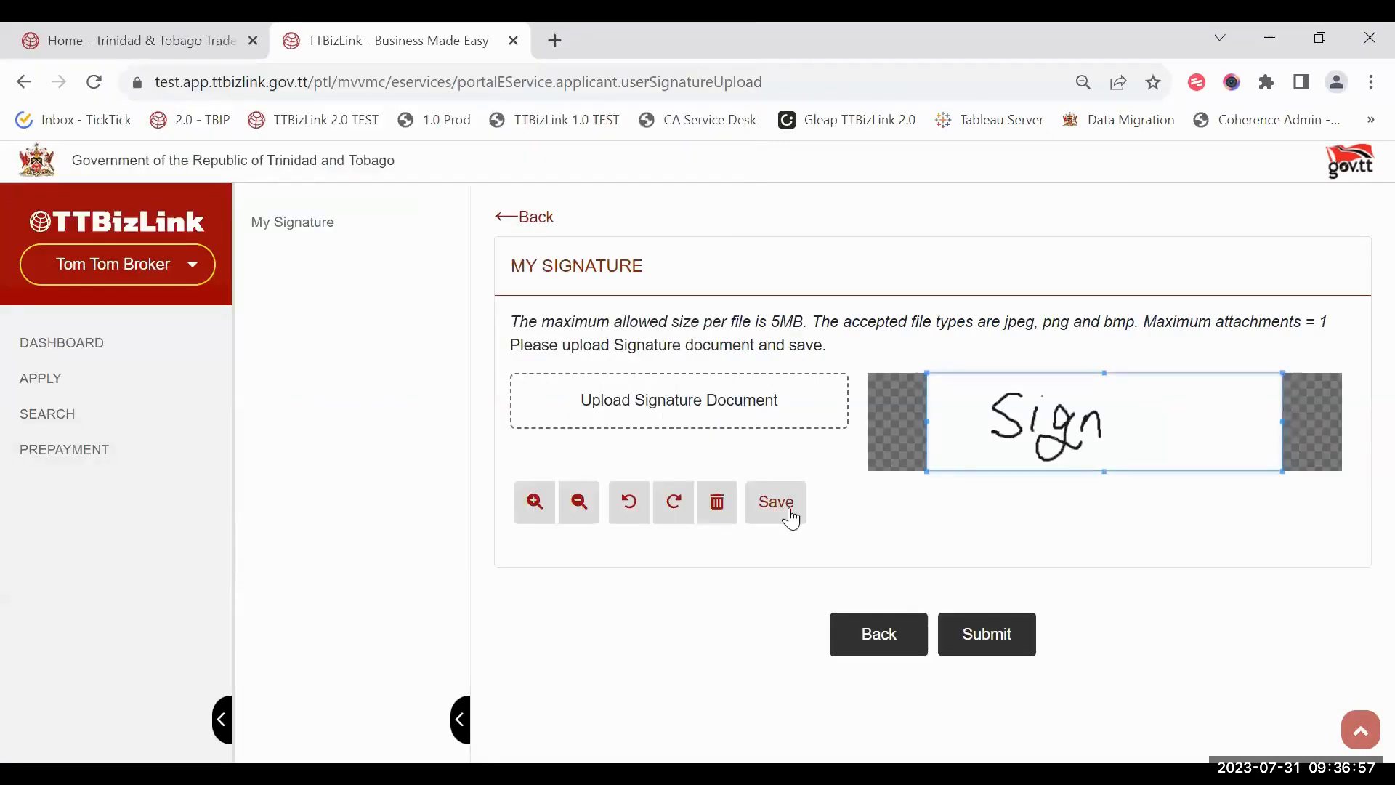
Step: Adjust the crop zoom, save the signature, dismiss the messages, and check it's shown
{"action": "left_click", "coordinate": [550, 504]}
{"action": "left_click", "coordinate": [550, 503]}
{"action": "left_click", "coordinate": [550, 503]}
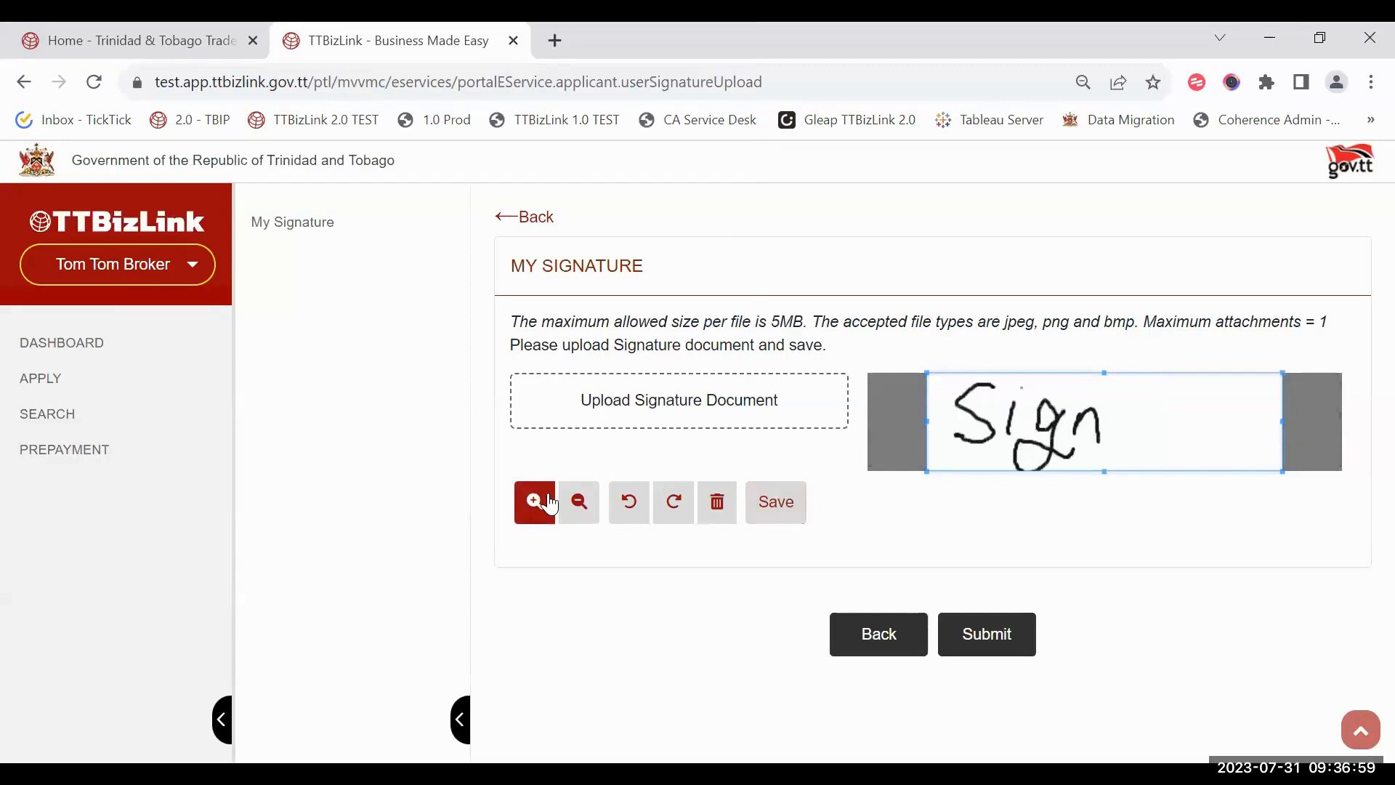
{"action": "left_click", "coordinate": [578, 501]}
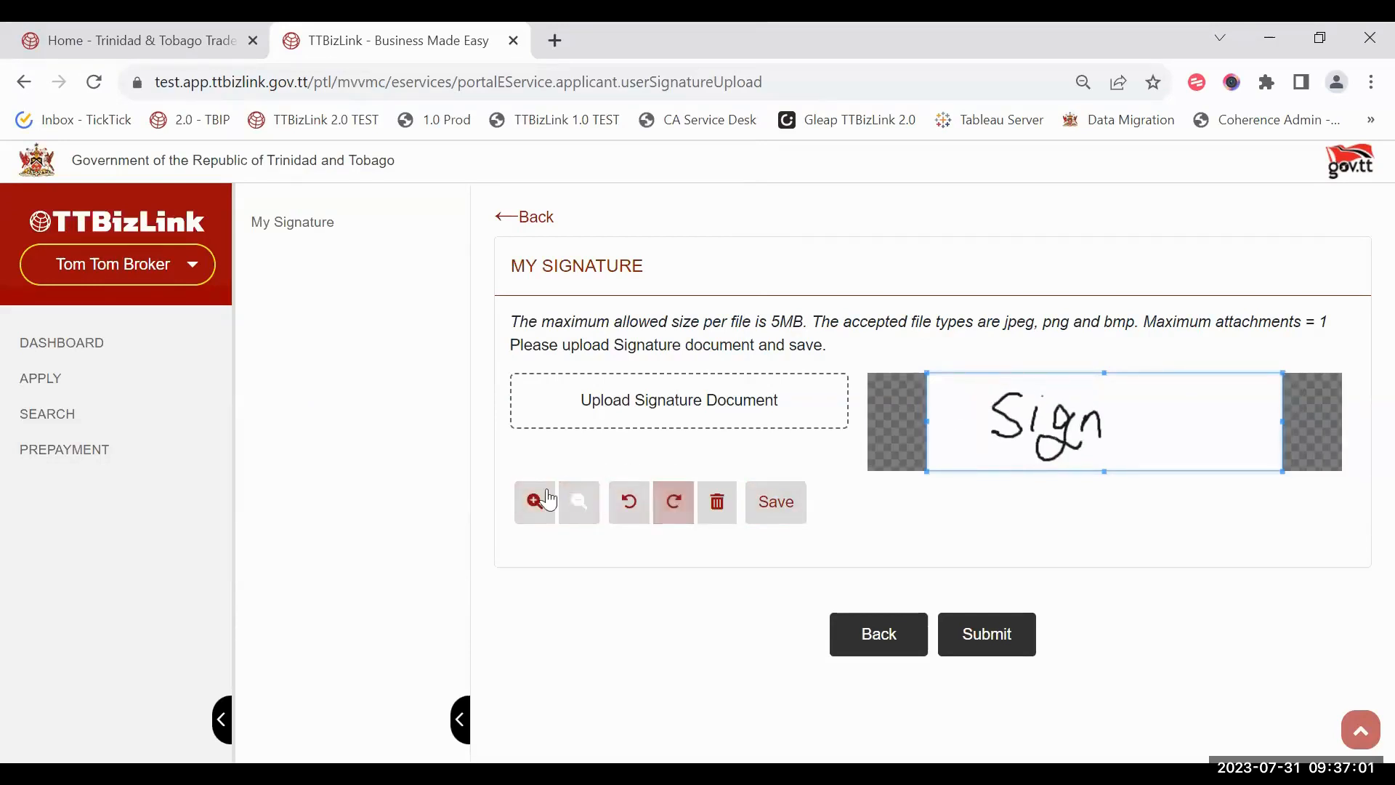
{"action": "left_click", "coordinate": [550, 501]}
{"action": "left_click", "coordinate": [786, 512]}
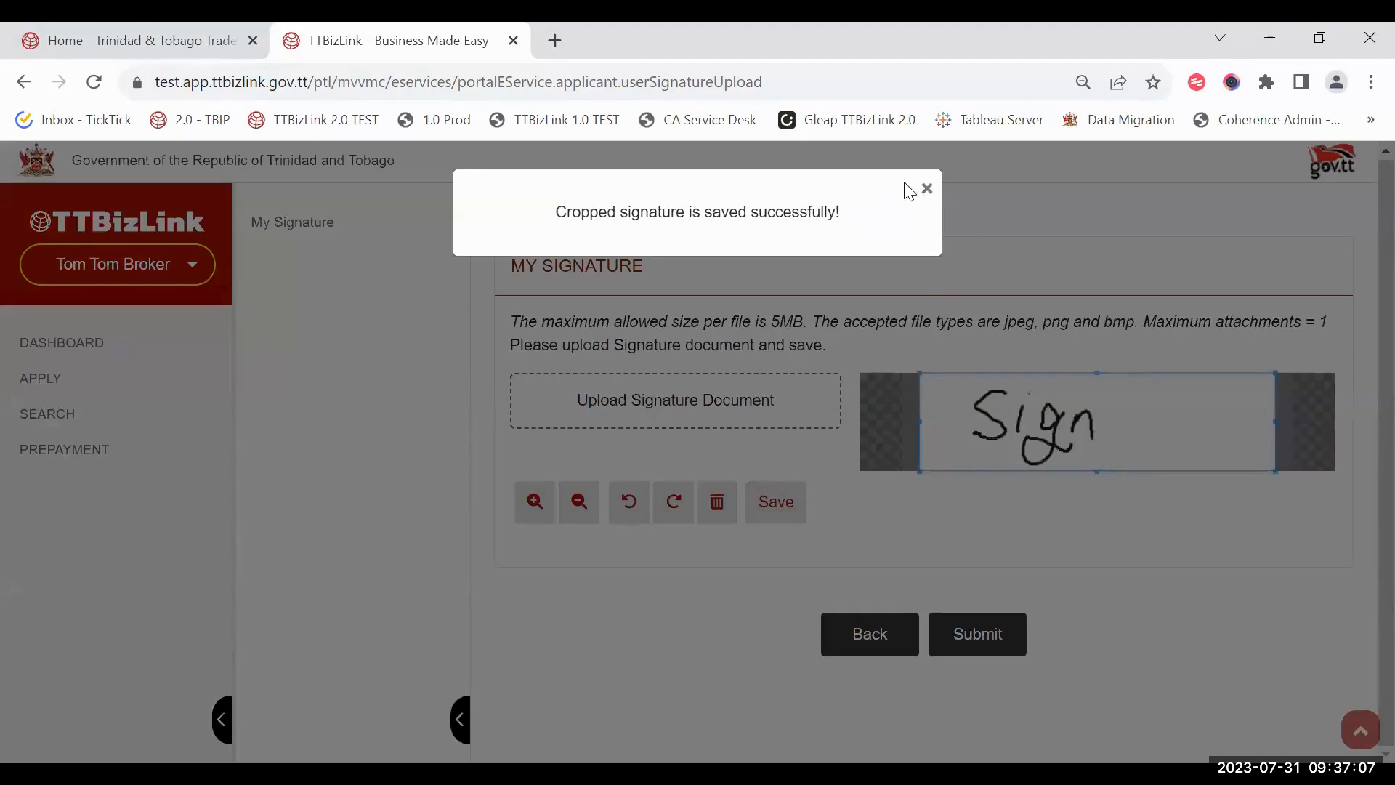
{"action": "left_click", "coordinate": [926, 188]}
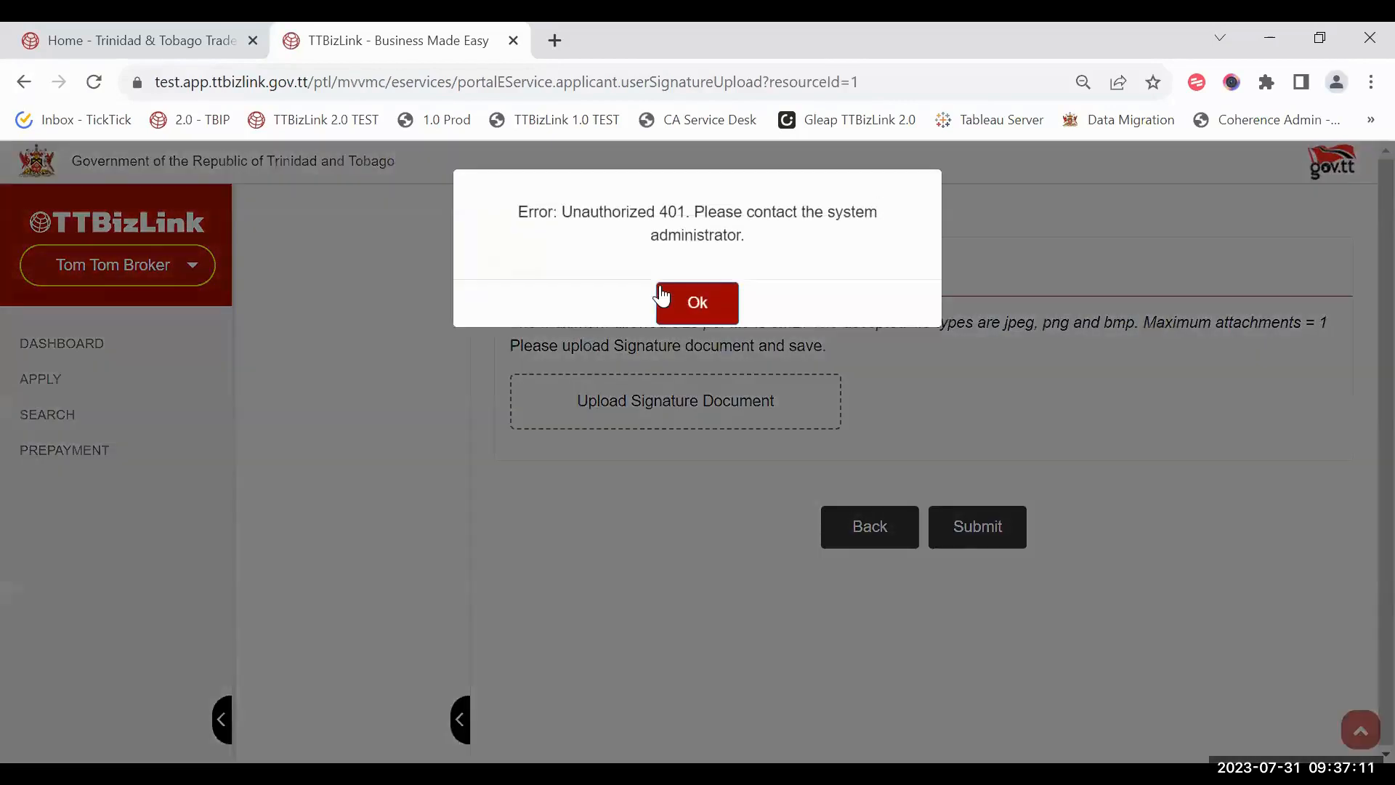
{"action": "left_click", "coordinate": [661, 296]}
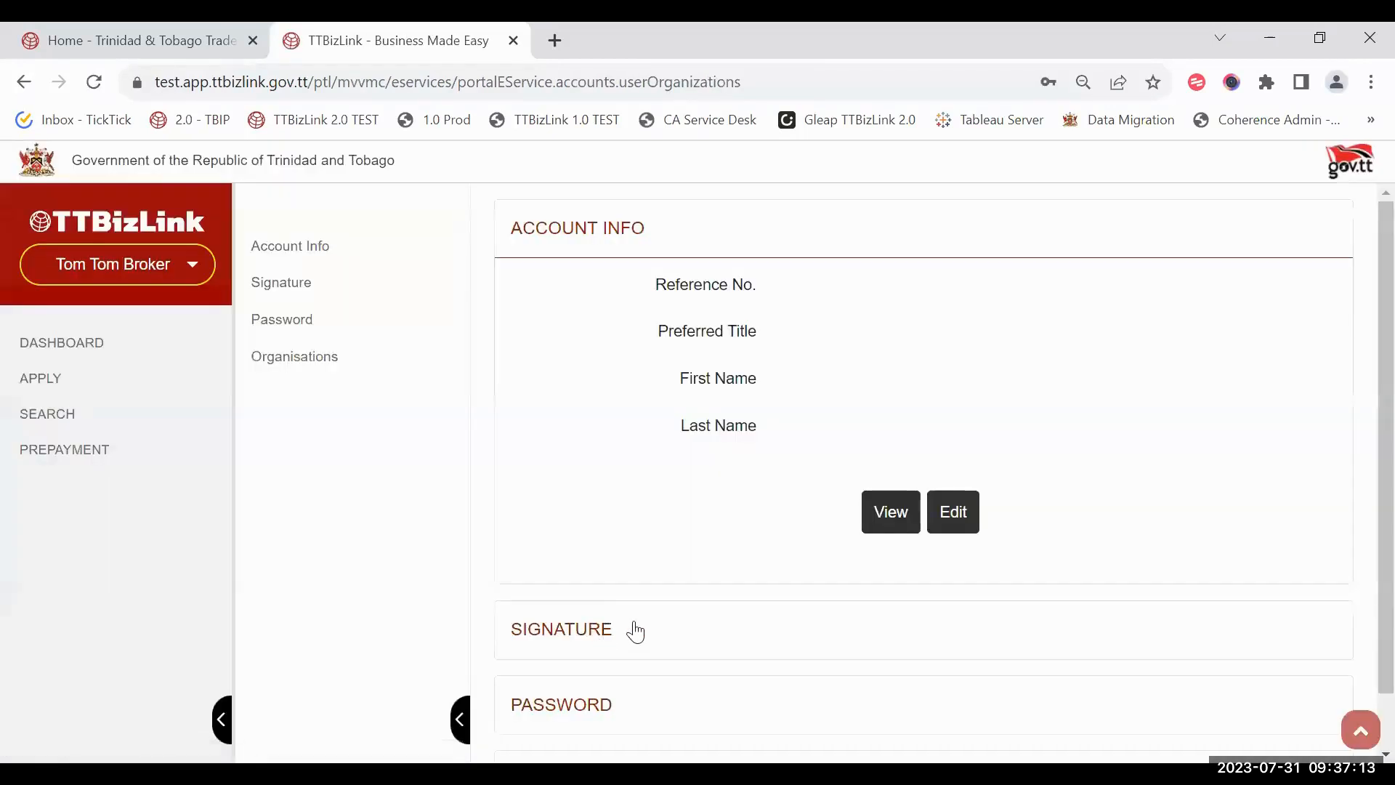
{"action": "left_click", "coordinate": [636, 632]}
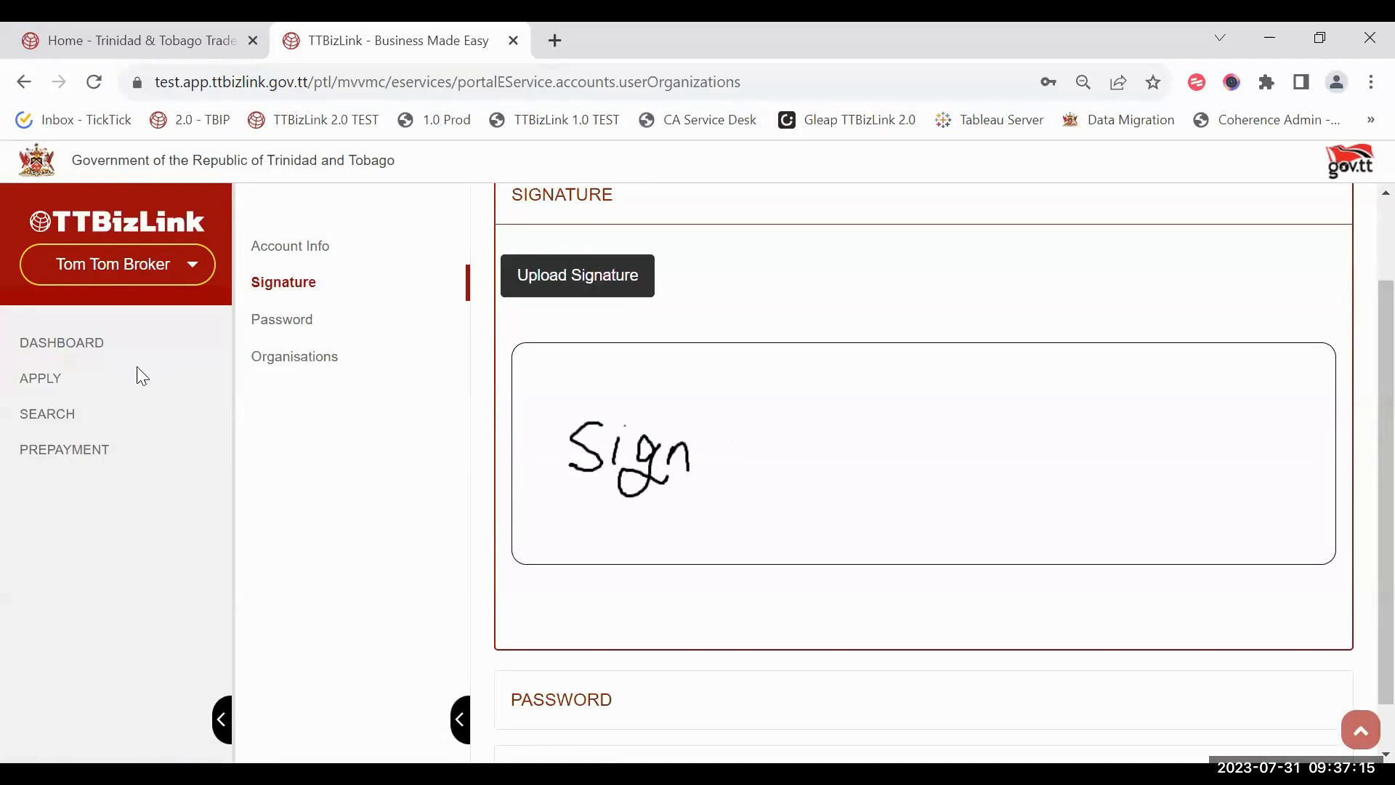
{"action": "left_click", "coordinate": [108, 344]}
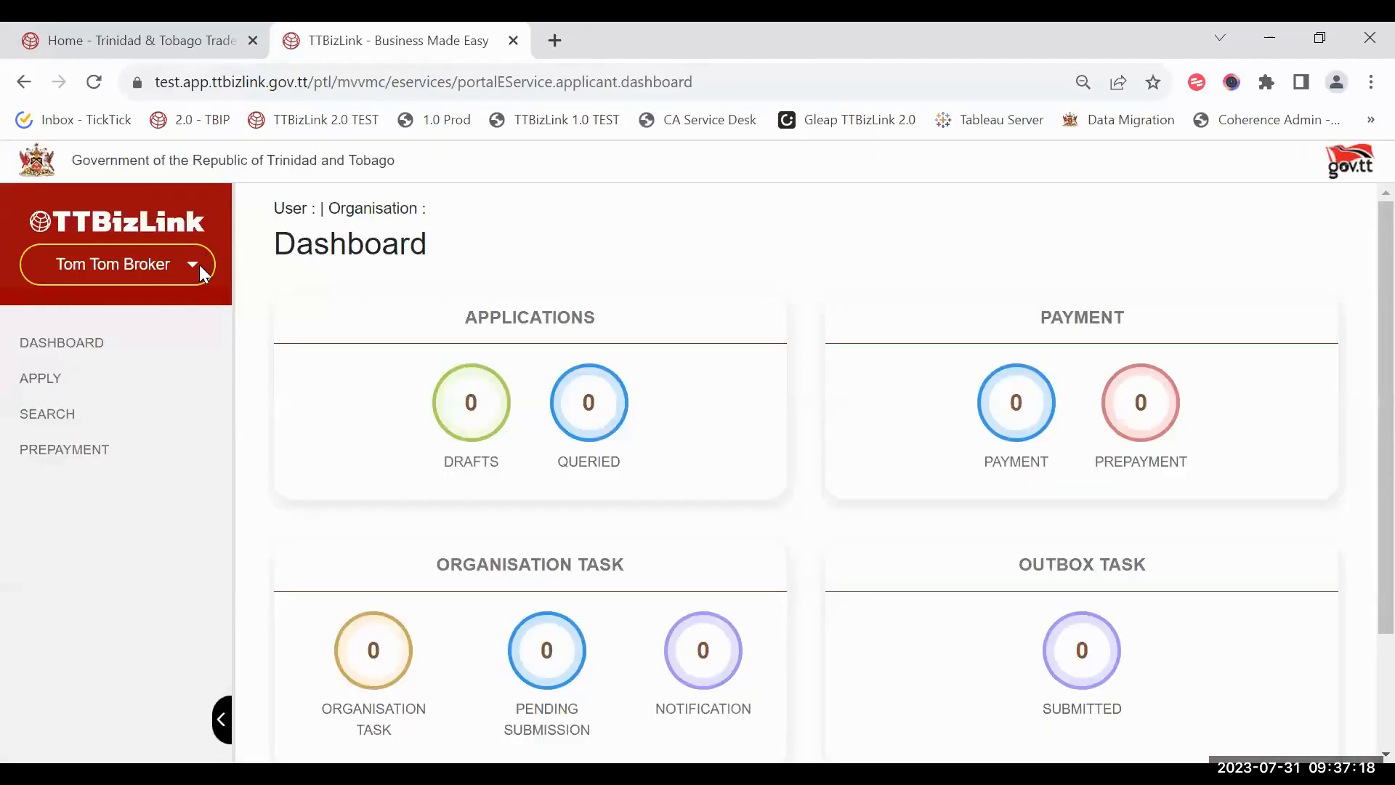
Step: Log out of the broker account and reopen the e-services sign-in page
{"action": "left_click", "coordinate": [198, 266]}
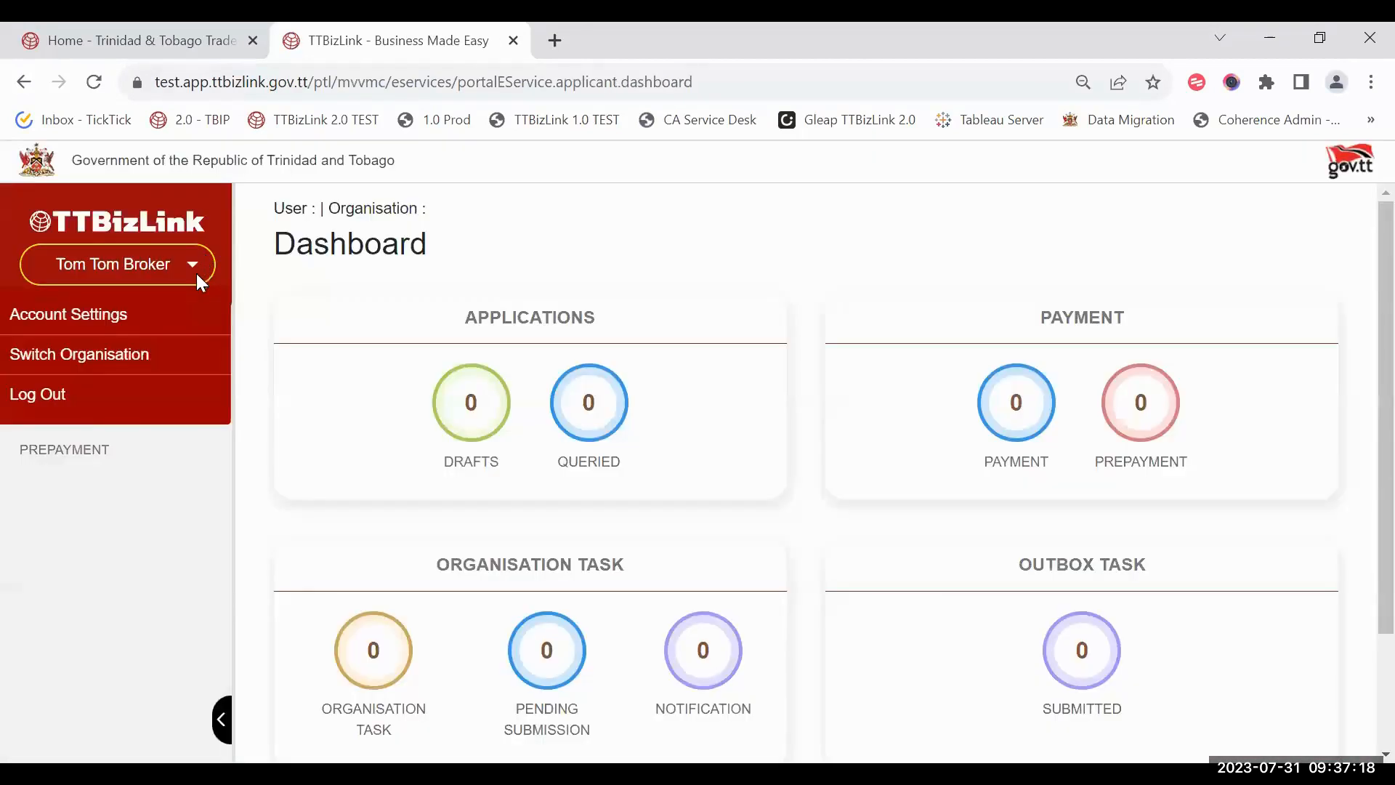
{"action": "left_click", "coordinate": [75, 392]}
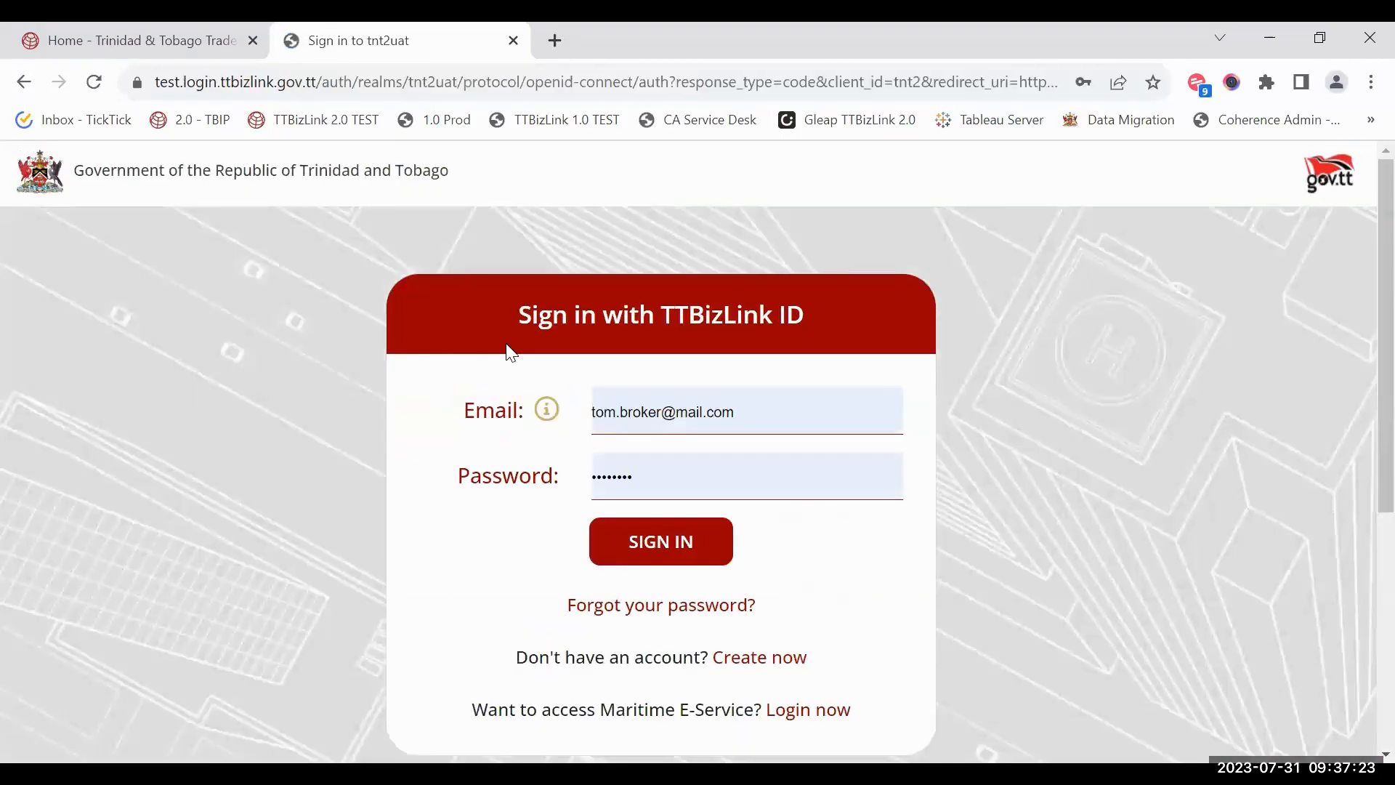
{"action": "key", "text": "ctrl+w"}
{"action": "left_click", "coordinate": [1037, 234]}
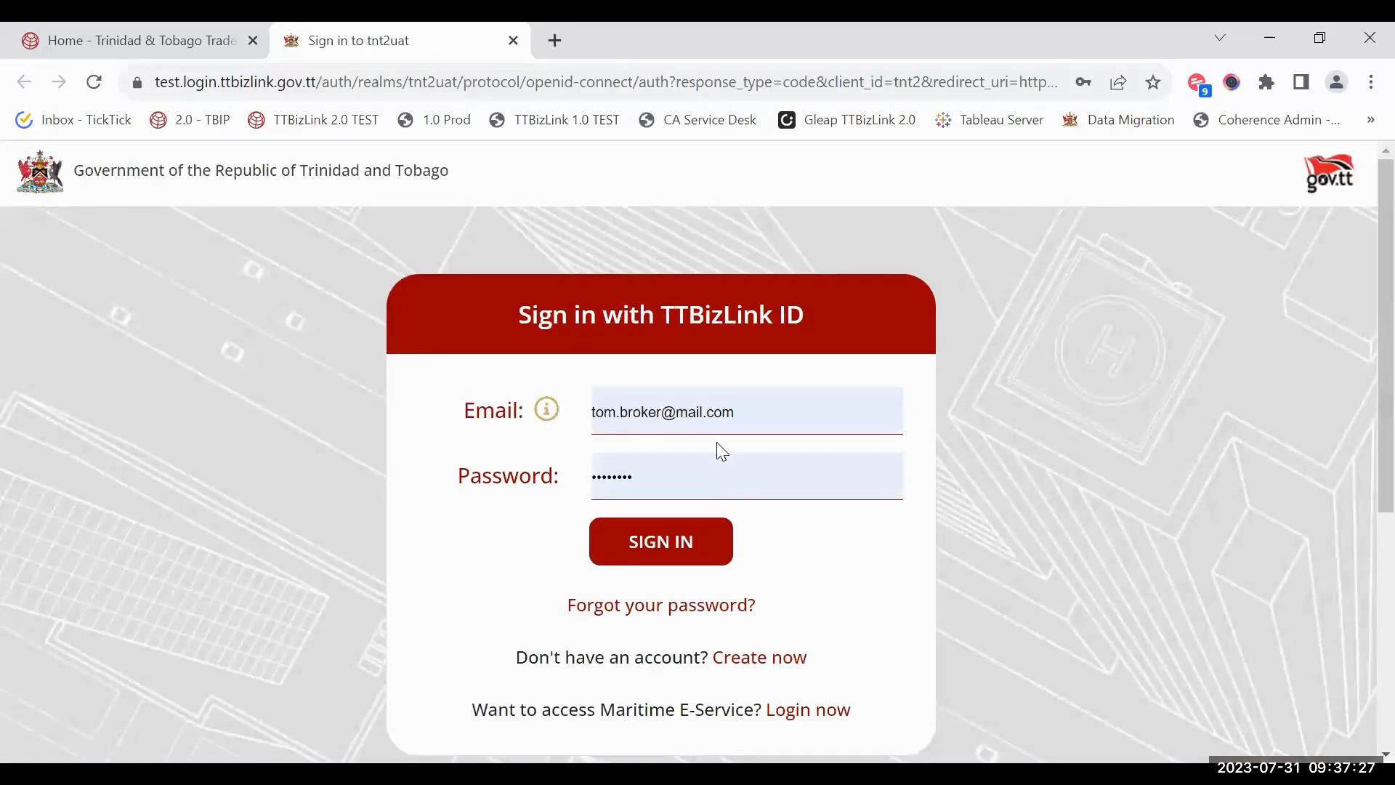
Step: Sign in with the exporter's e-mail address
{"action": "left_click", "coordinate": [727, 412]}
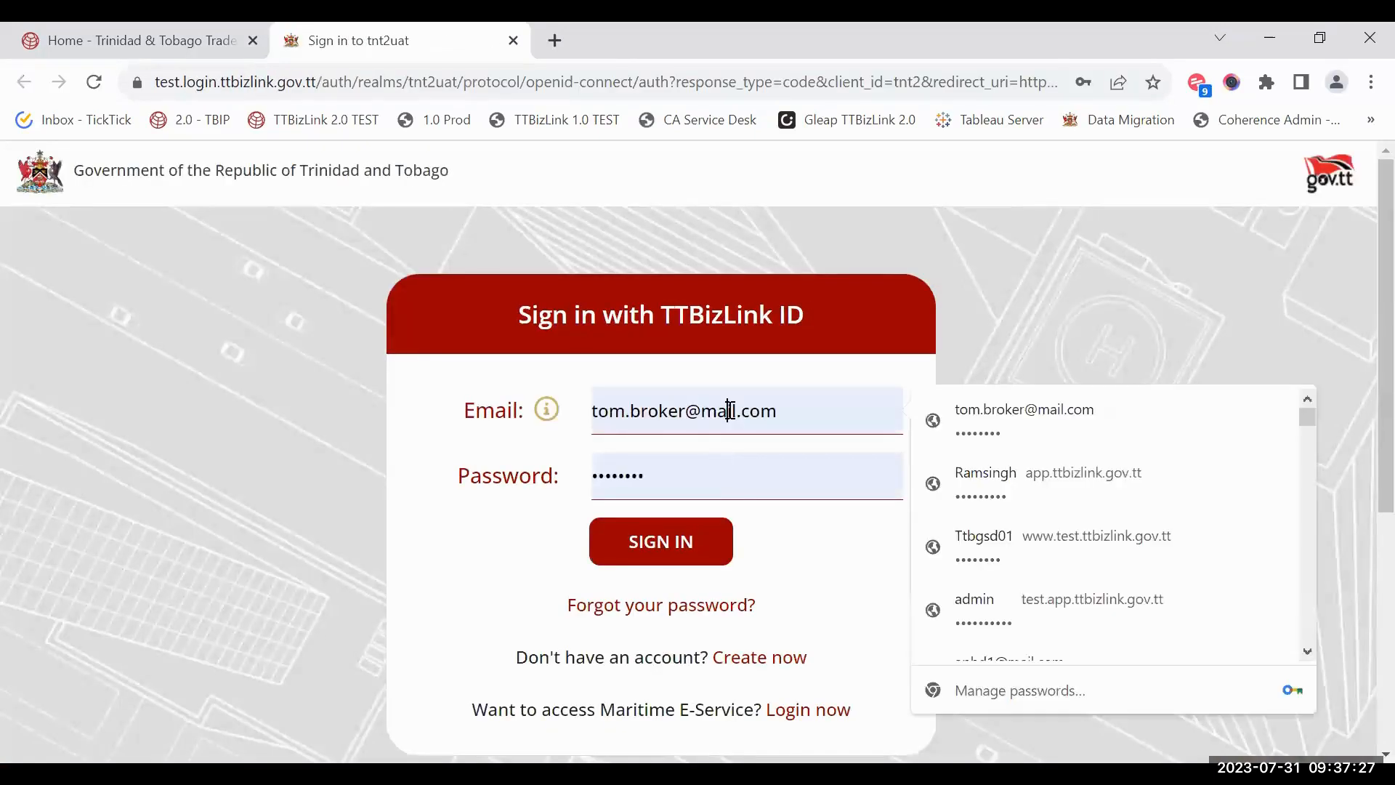
{"action": "key", "text": "ctrl+a"}
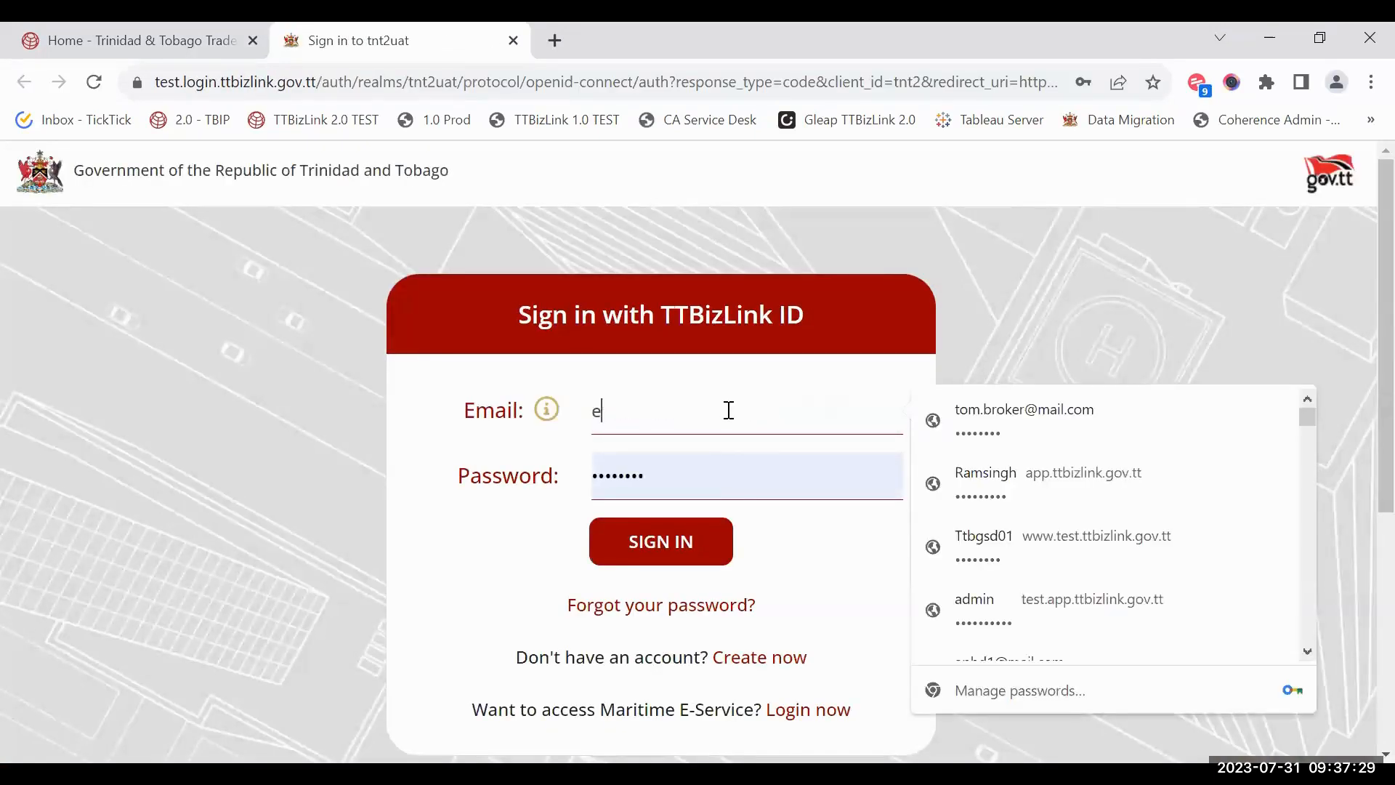
{"action": "left_click", "coordinate": [623, 542]}
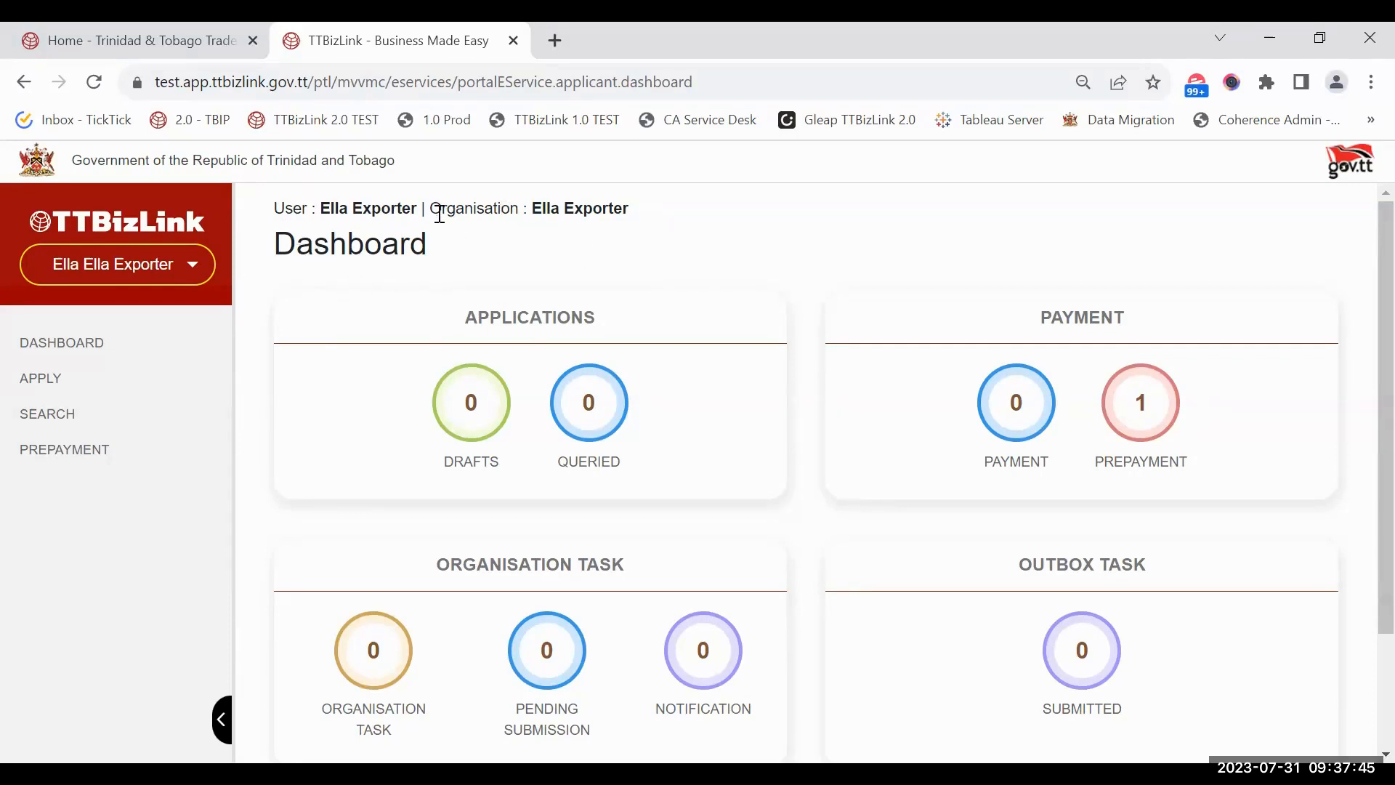
Step: Set Exporting Company Co. as the default login organisation under Account Settings > Organisations
{"action": "left_click", "coordinate": [818, 223]}
{"action": "left_click", "coordinate": [149, 265]}
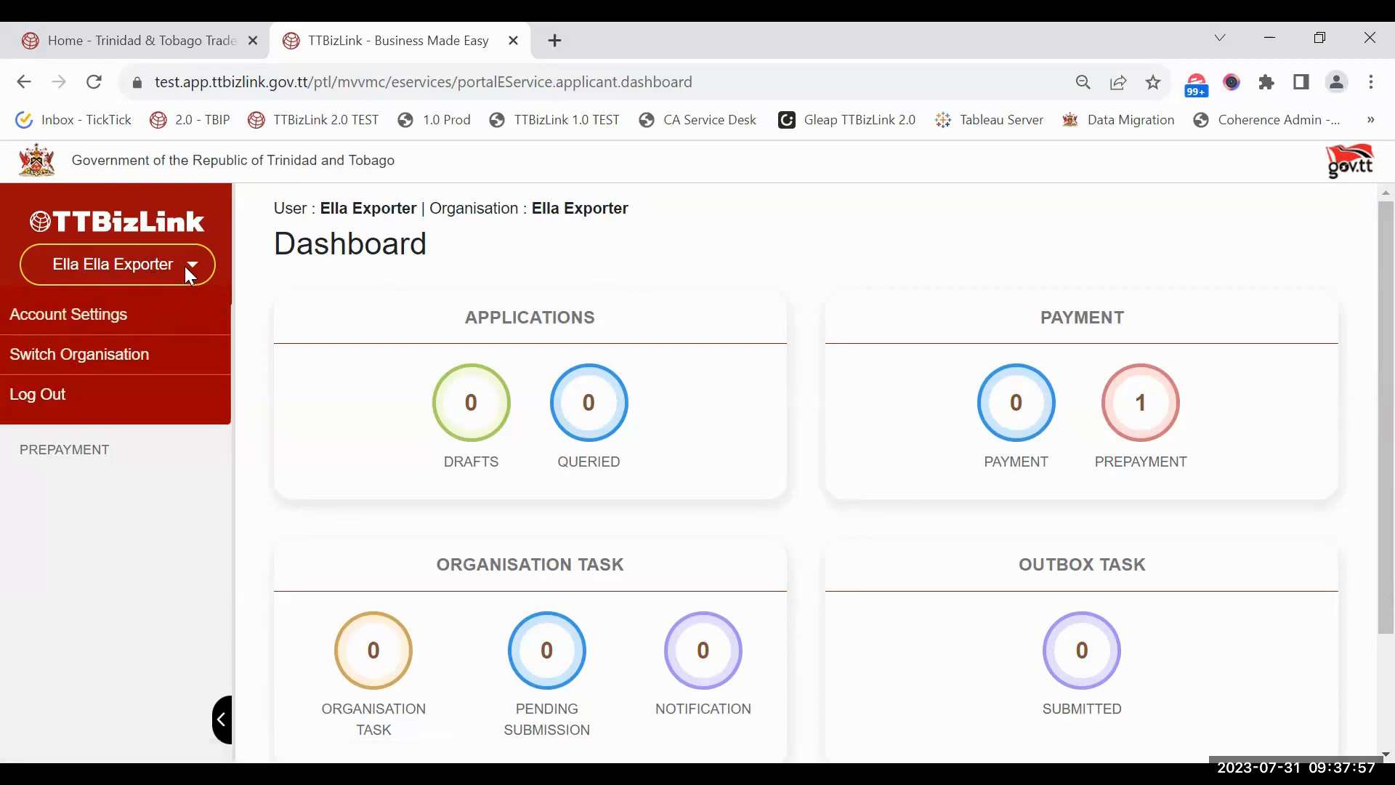
{"action": "left_click", "coordinate": [116, 317]}
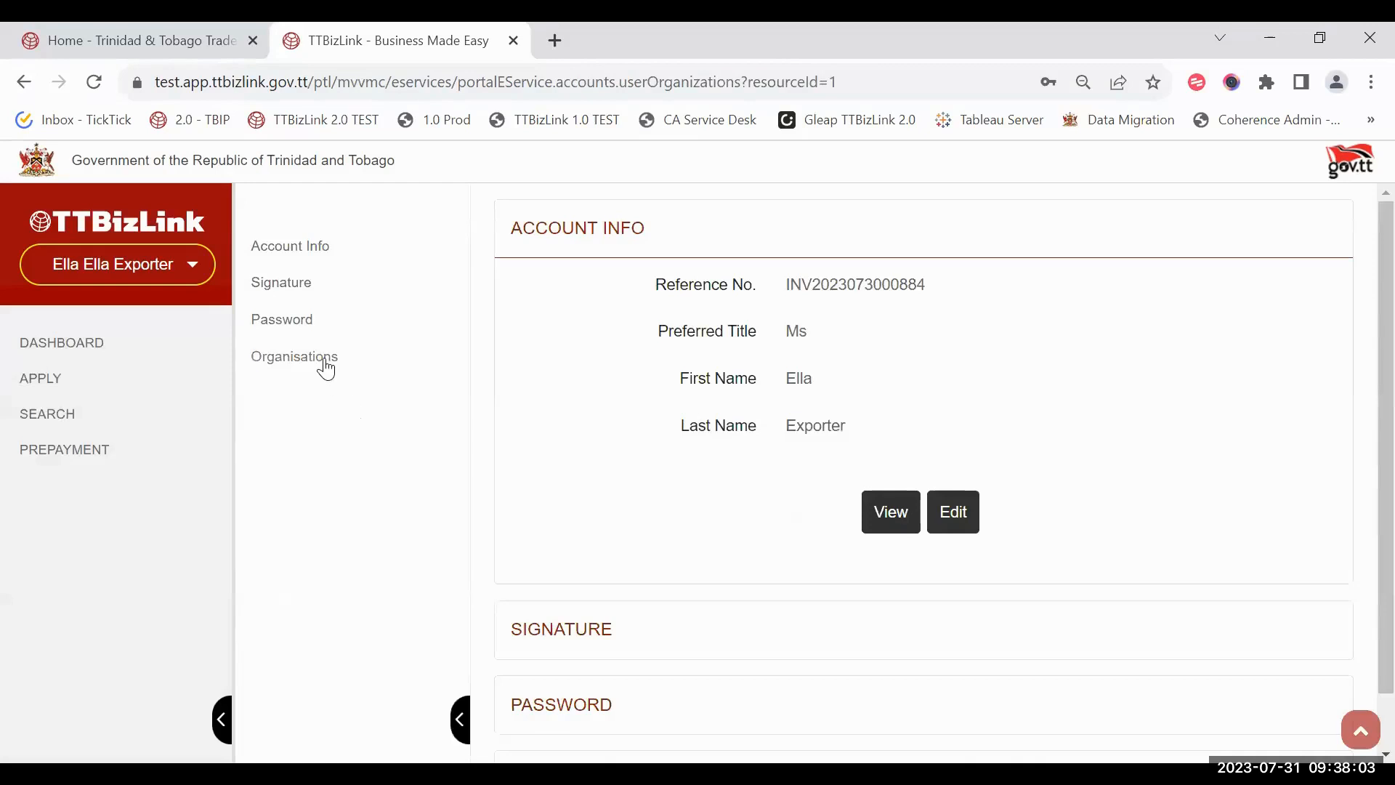
{"action": "left_click", "coordinate": [324, 357]}
{"action": "scroll", "coordinate": [1080, 501], "scroll_direction": "down", "scroll_amount": 5}
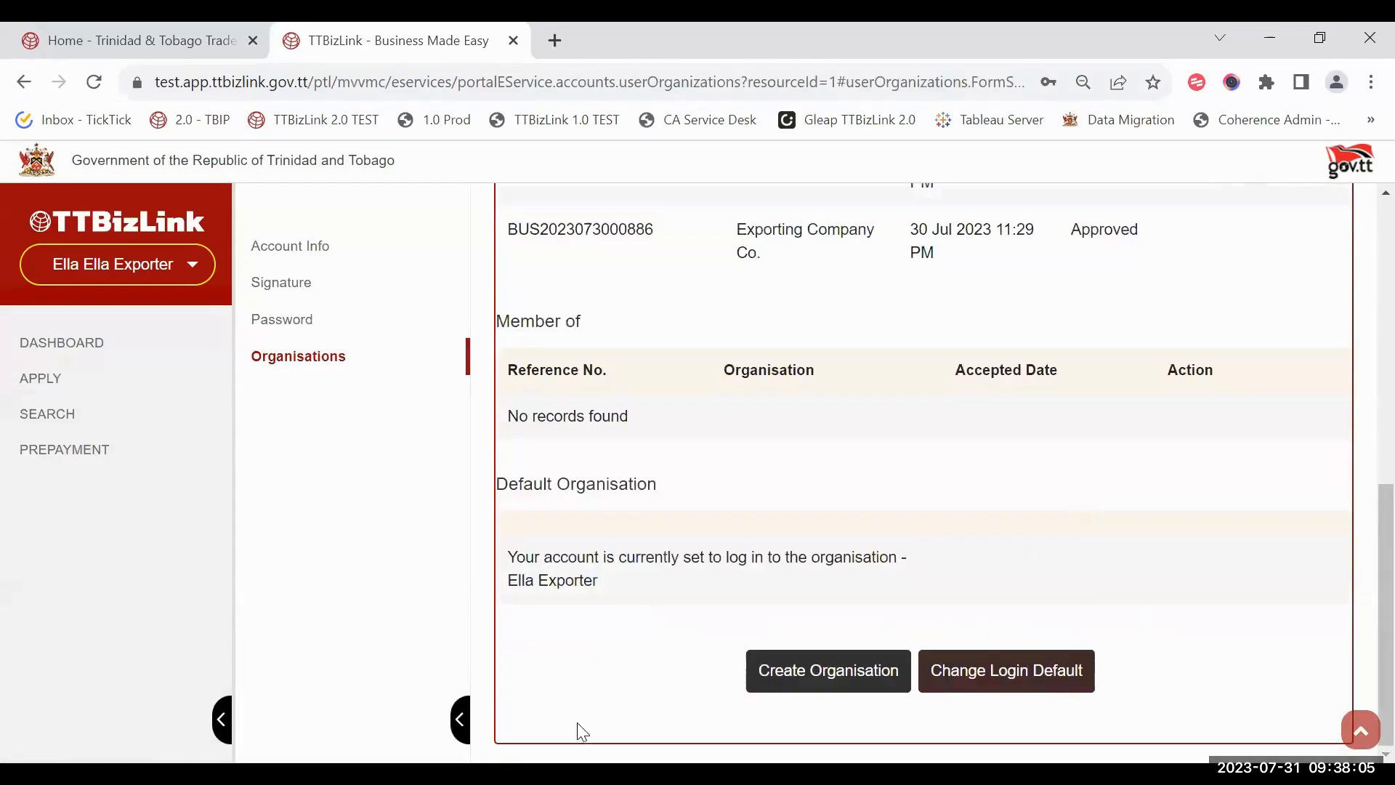
{"action": "left_click", "coordinate": [993, 687]}
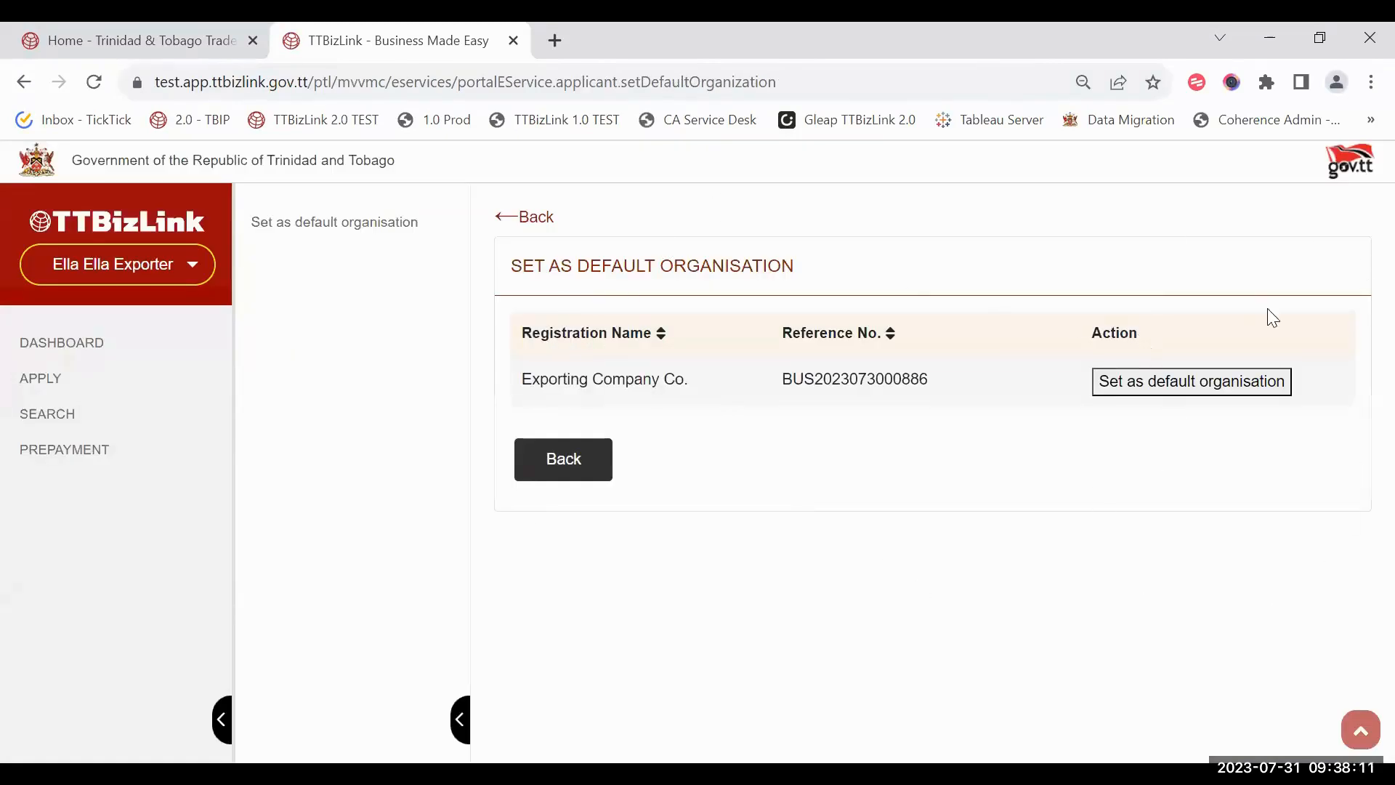
{"action": "left_click", "coordinate": [1119, 401]}
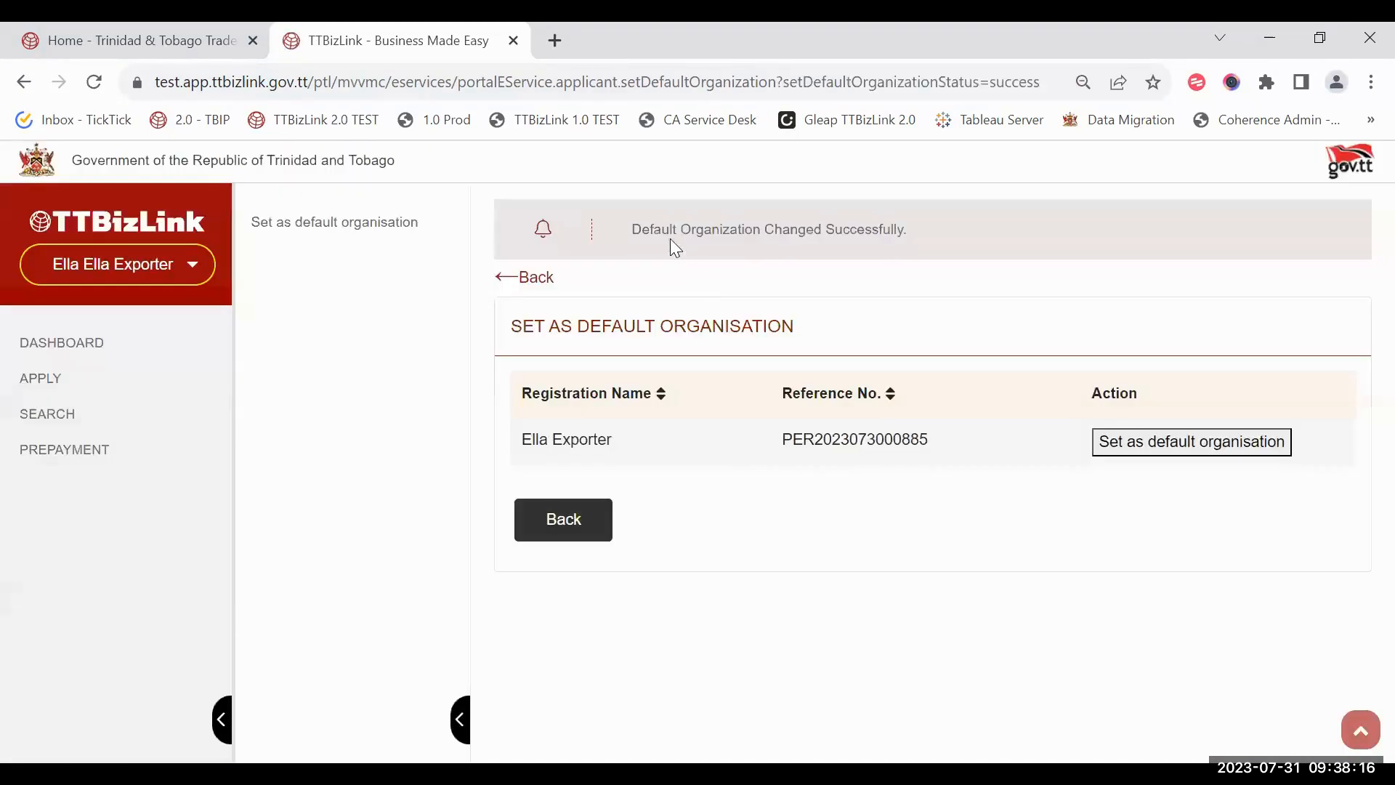
{"action": "left_click", "coordinate": [609, 524]}
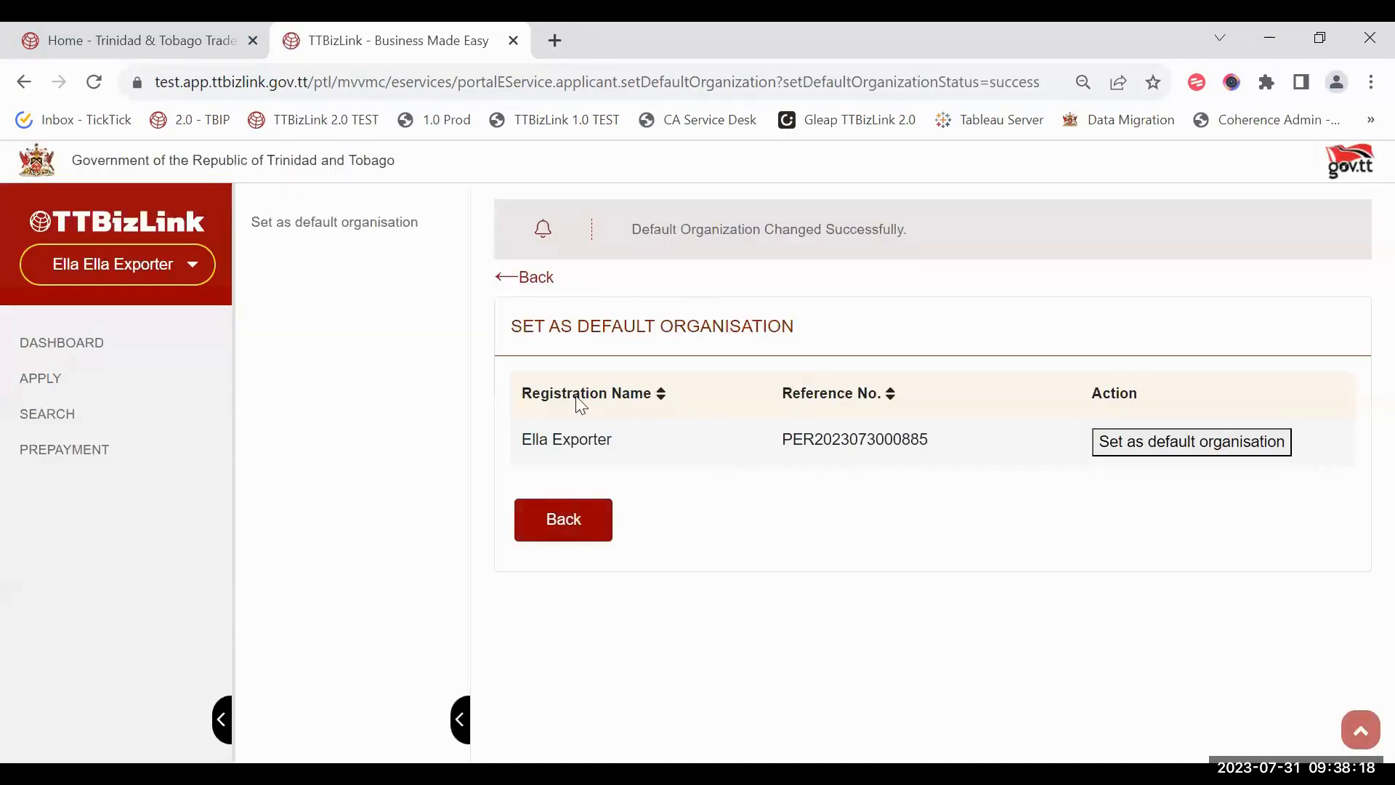
{"action": "left_click", "coordinate": [590, 524]}
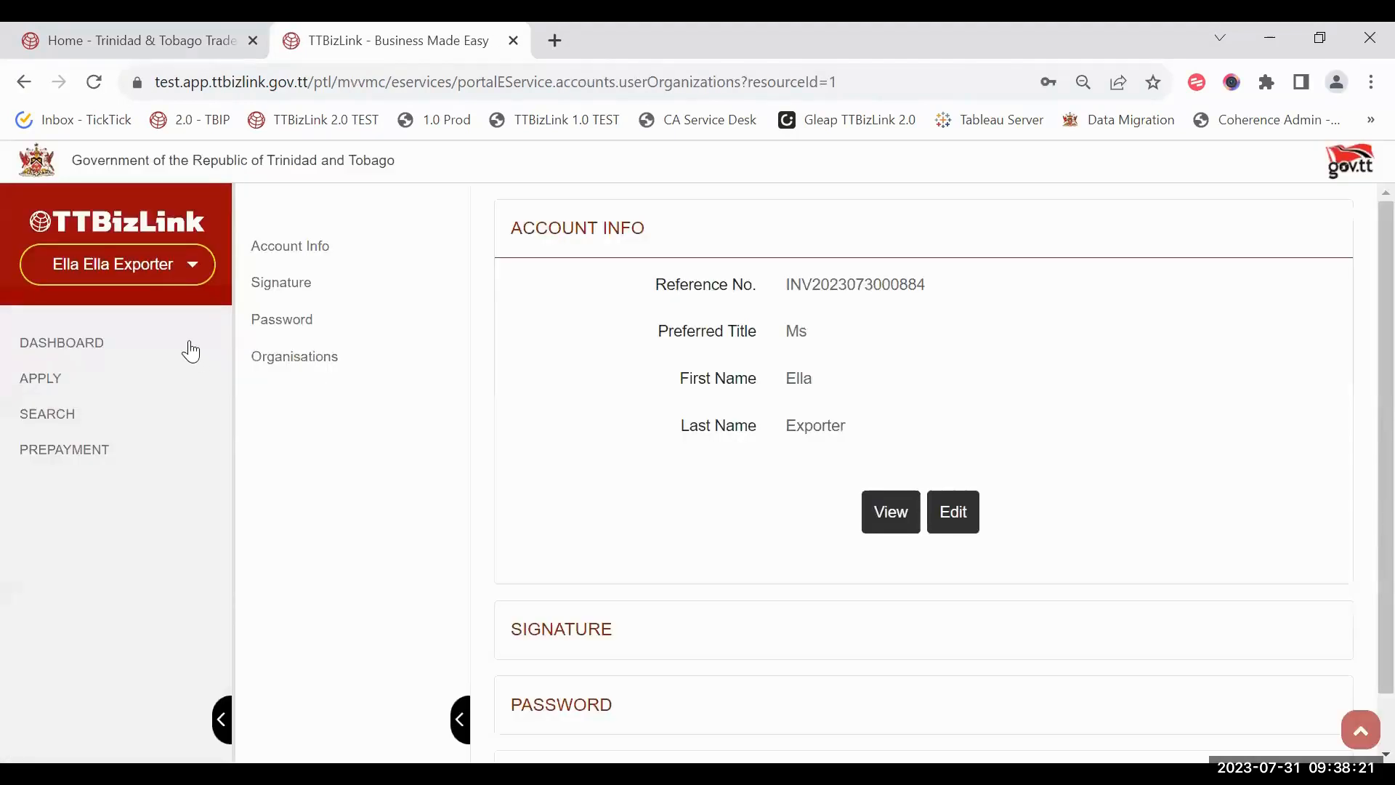
{"action": "left_click", "coordinate": [140, 332]}
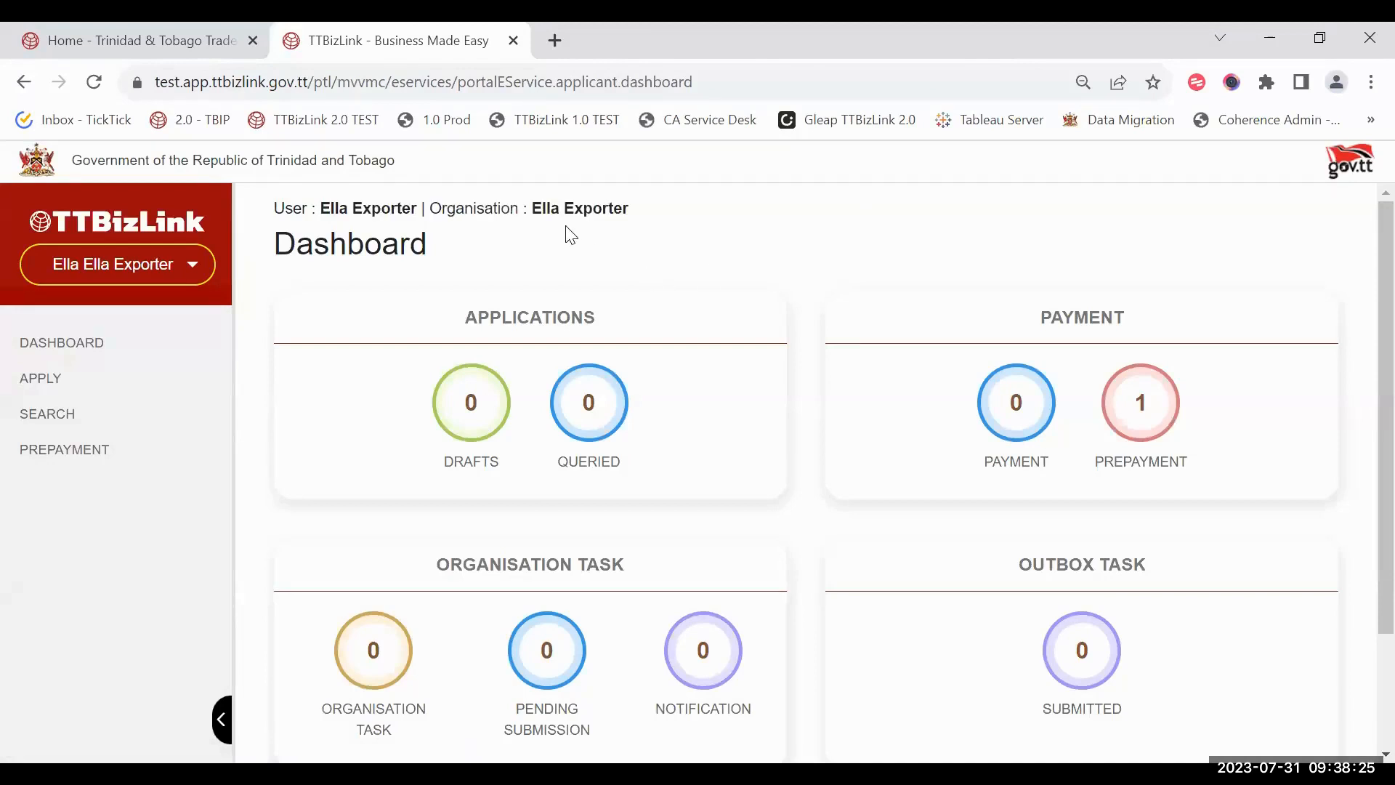
Step: Switch the session to Exporting Company Co. via the Switch Organisation page
{"action": "left_click", "coordinate": [187, 268]}
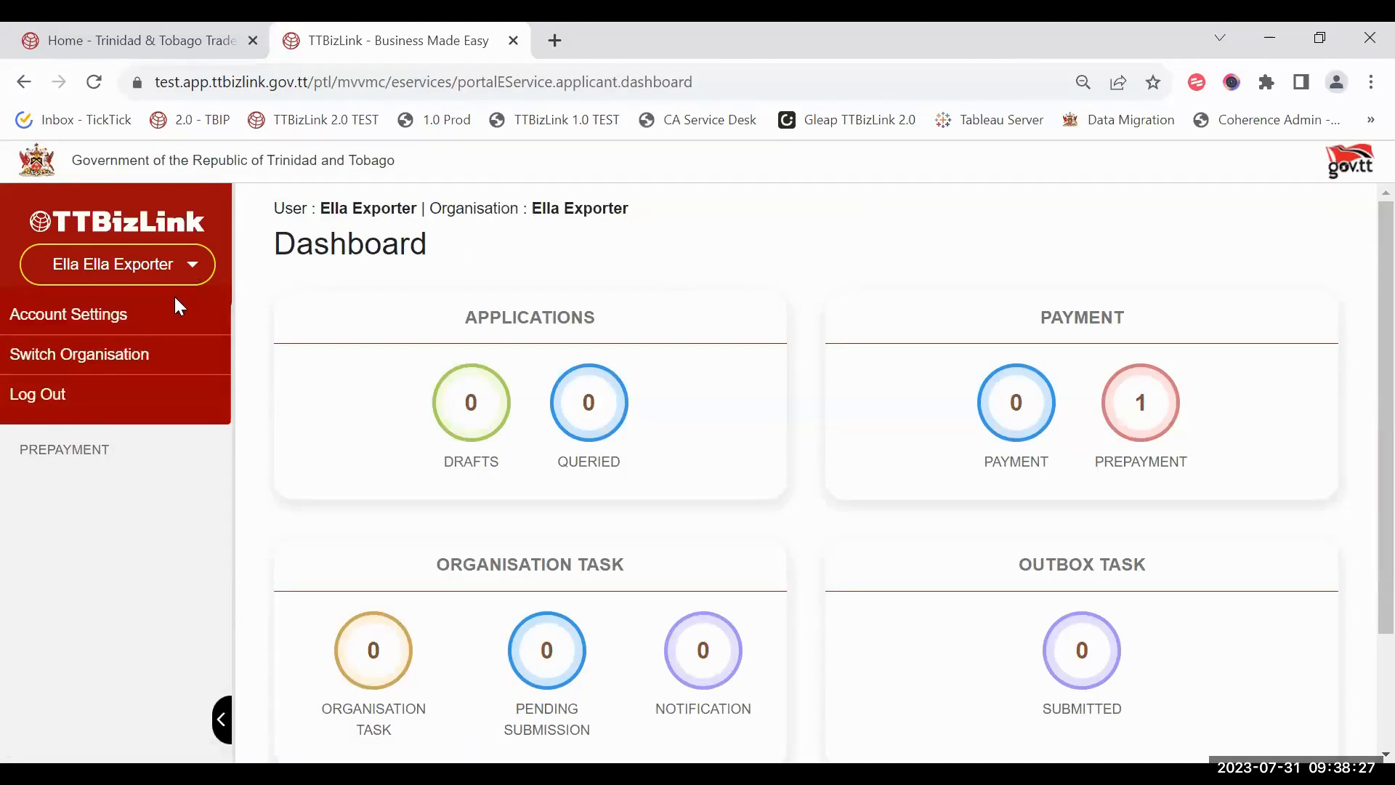
{"action": "left_click", "coordinate": [201, 267]}
{"action": "left_click", "coordinate": [200, 263]}
{"action": "left_click", "coordinate": [142, 356]}
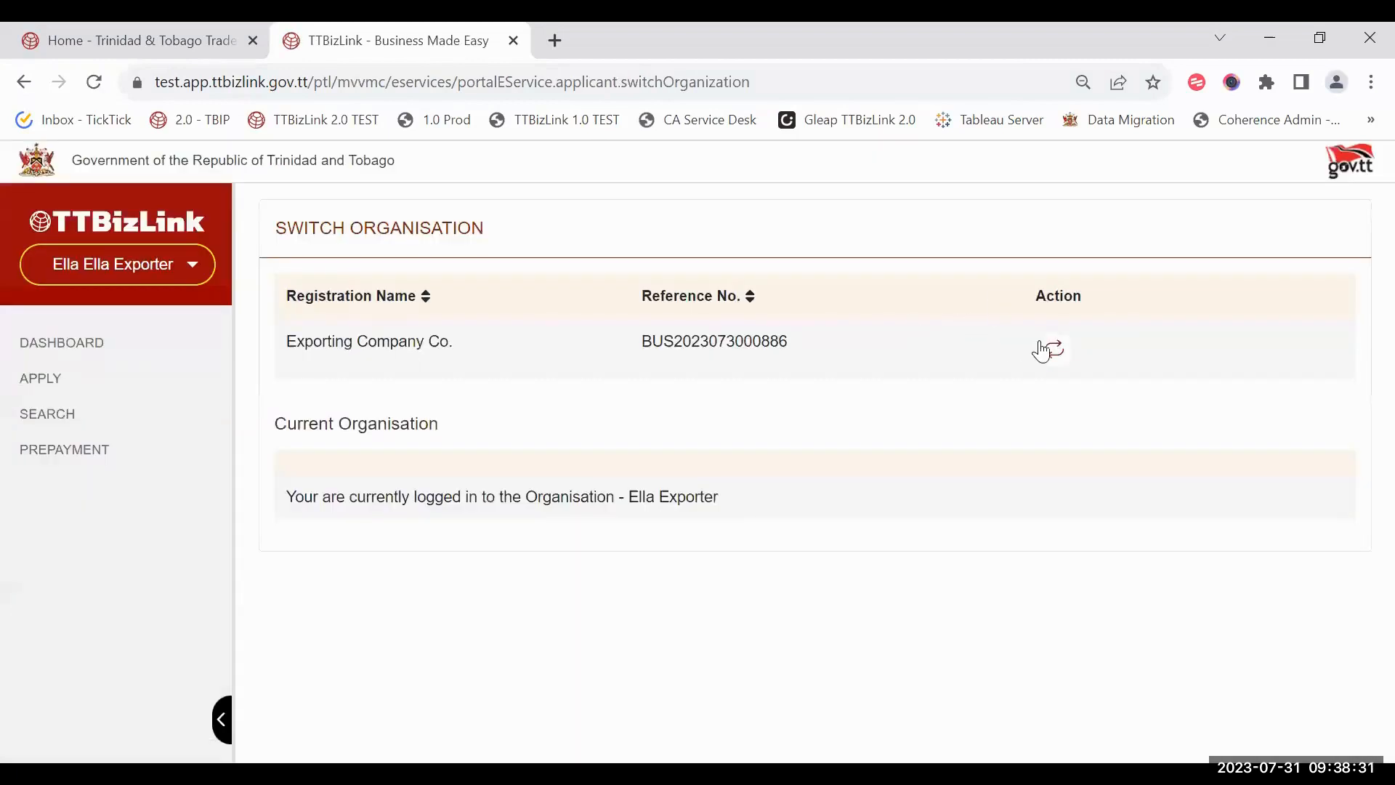
{"action": "left_click", "coordinate": [1048, 346]}
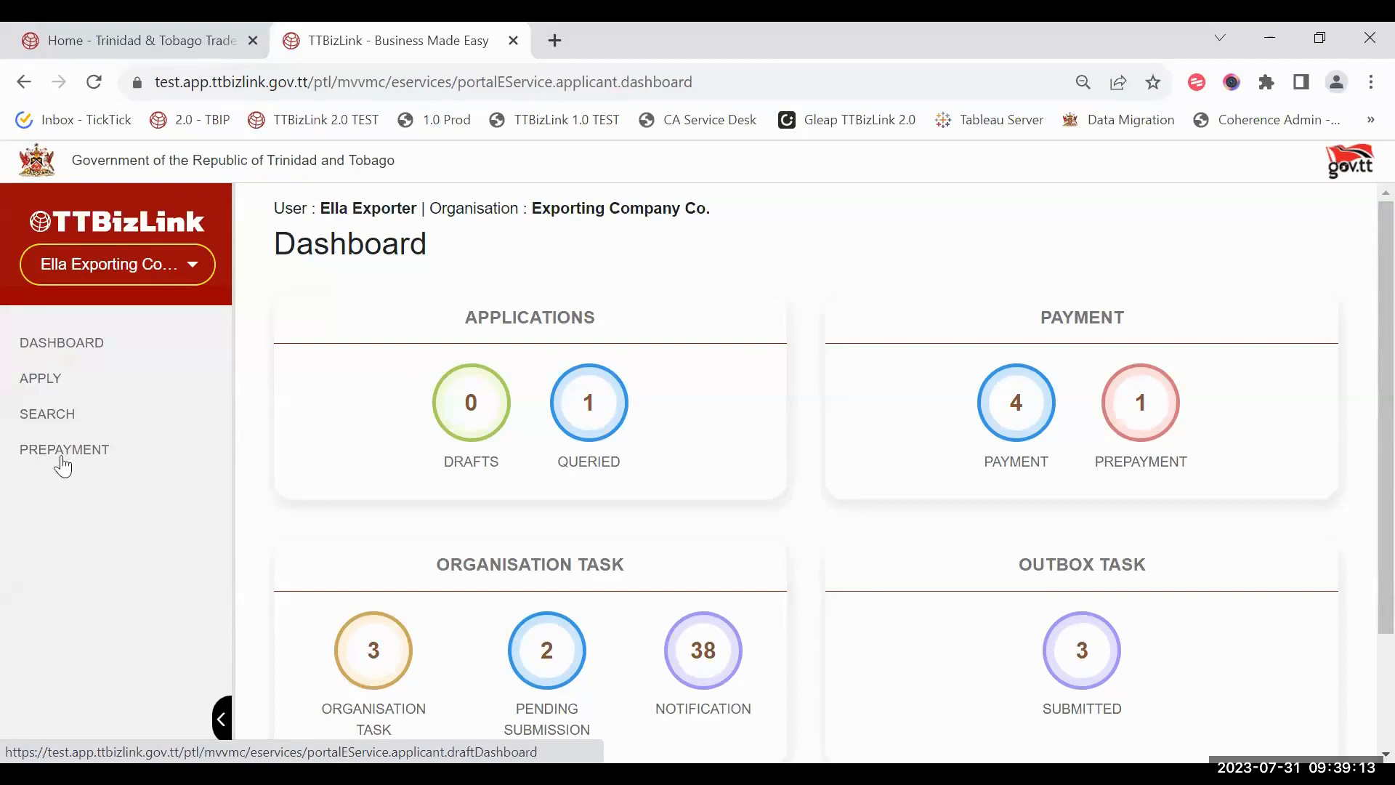
Step: Start a prepayment request for the Certificate of Origin for Non-Preferential Markets e-service
{"action": "left_click", "coordinate": [113, 447]}
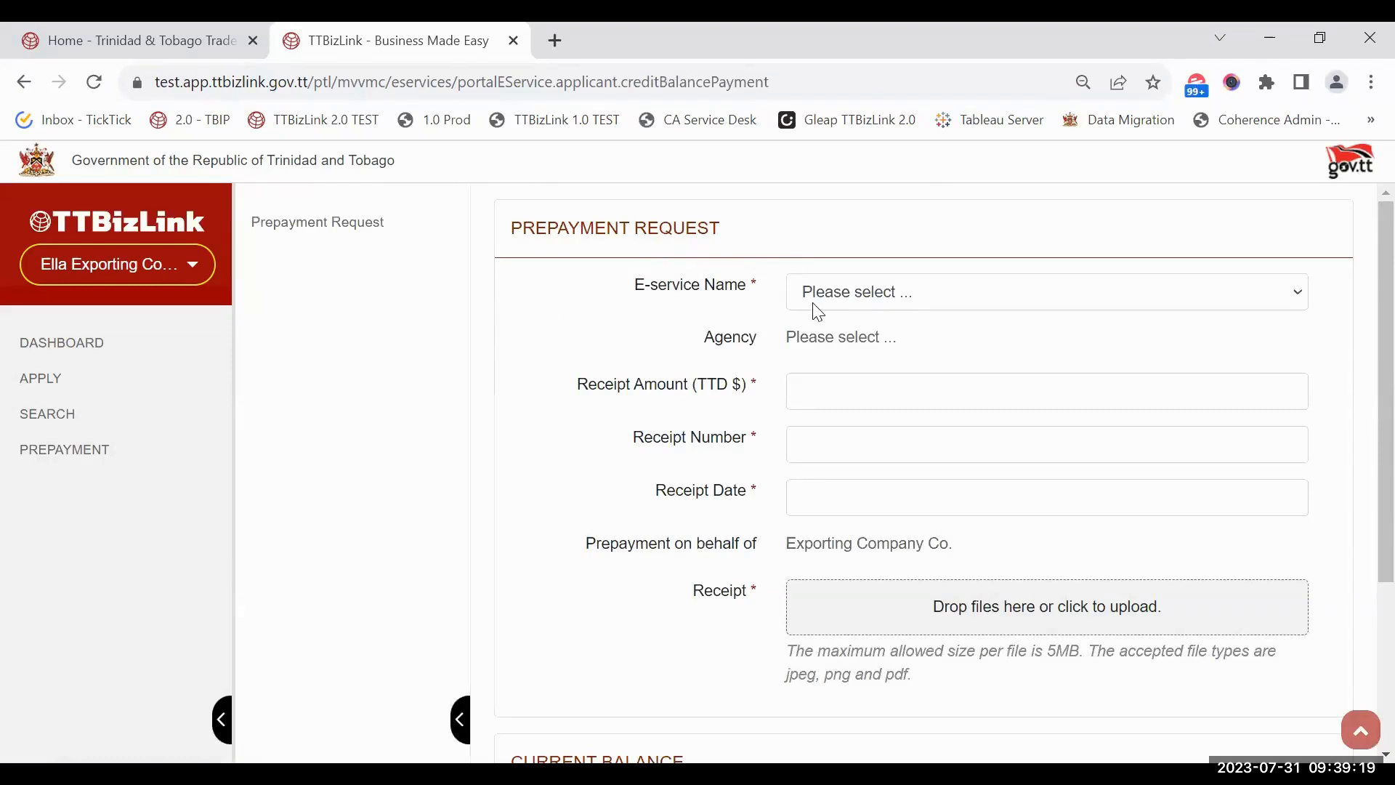
{"action": "left_click", "coordinate": [895, 312]}
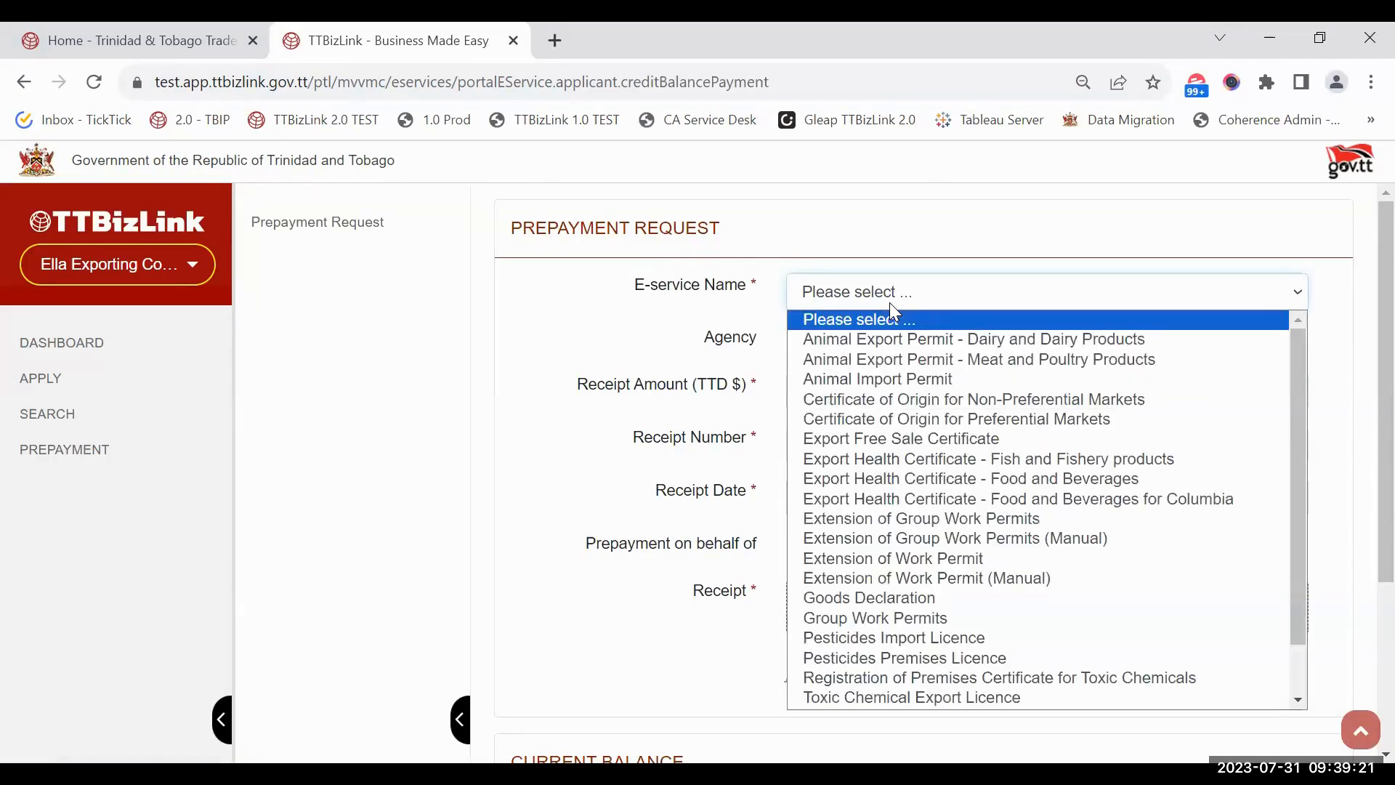
{"action": "left_click", "coordinate": [908, 405]}
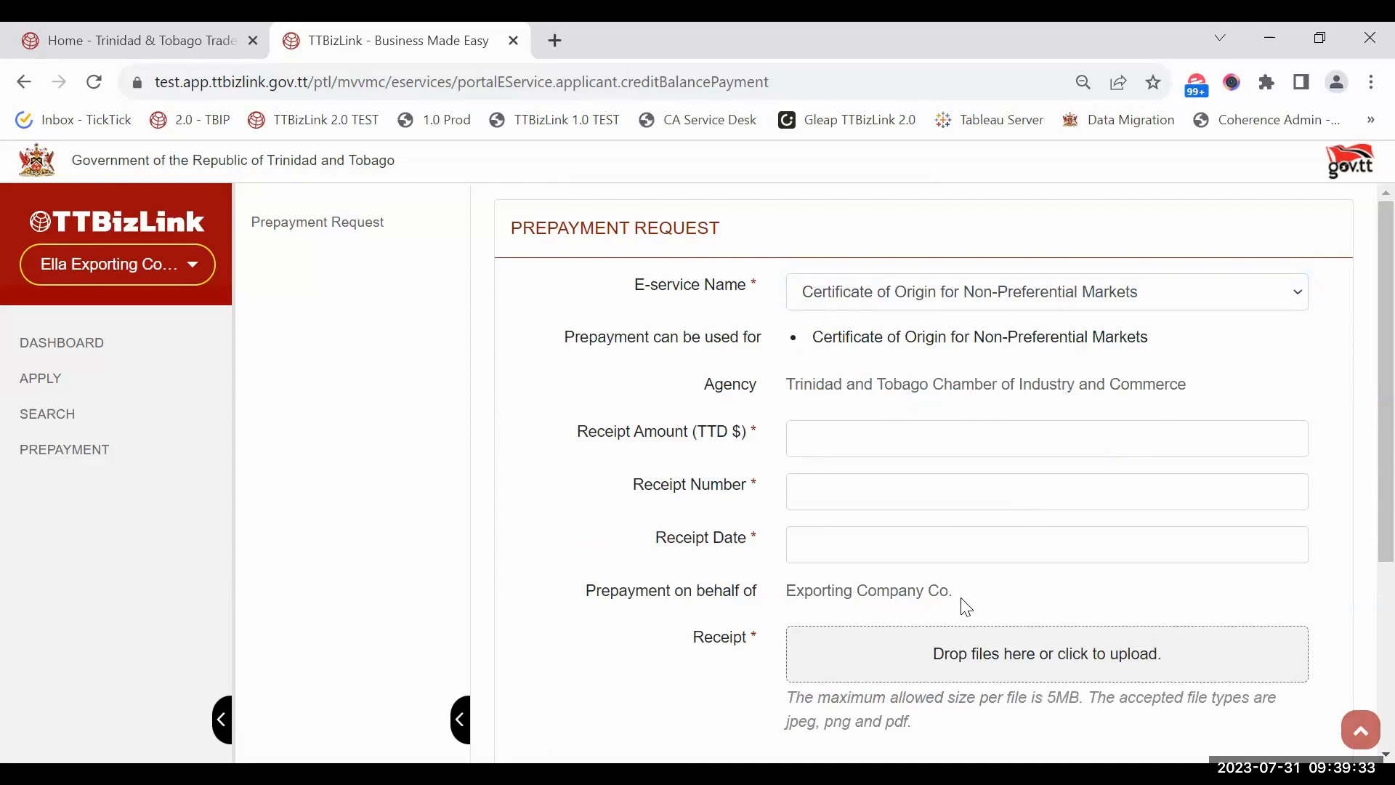
Step: Enter a receipt amount of 1200 and the receipt number
{"action": "left_click", "coordinate": [859, 430]}
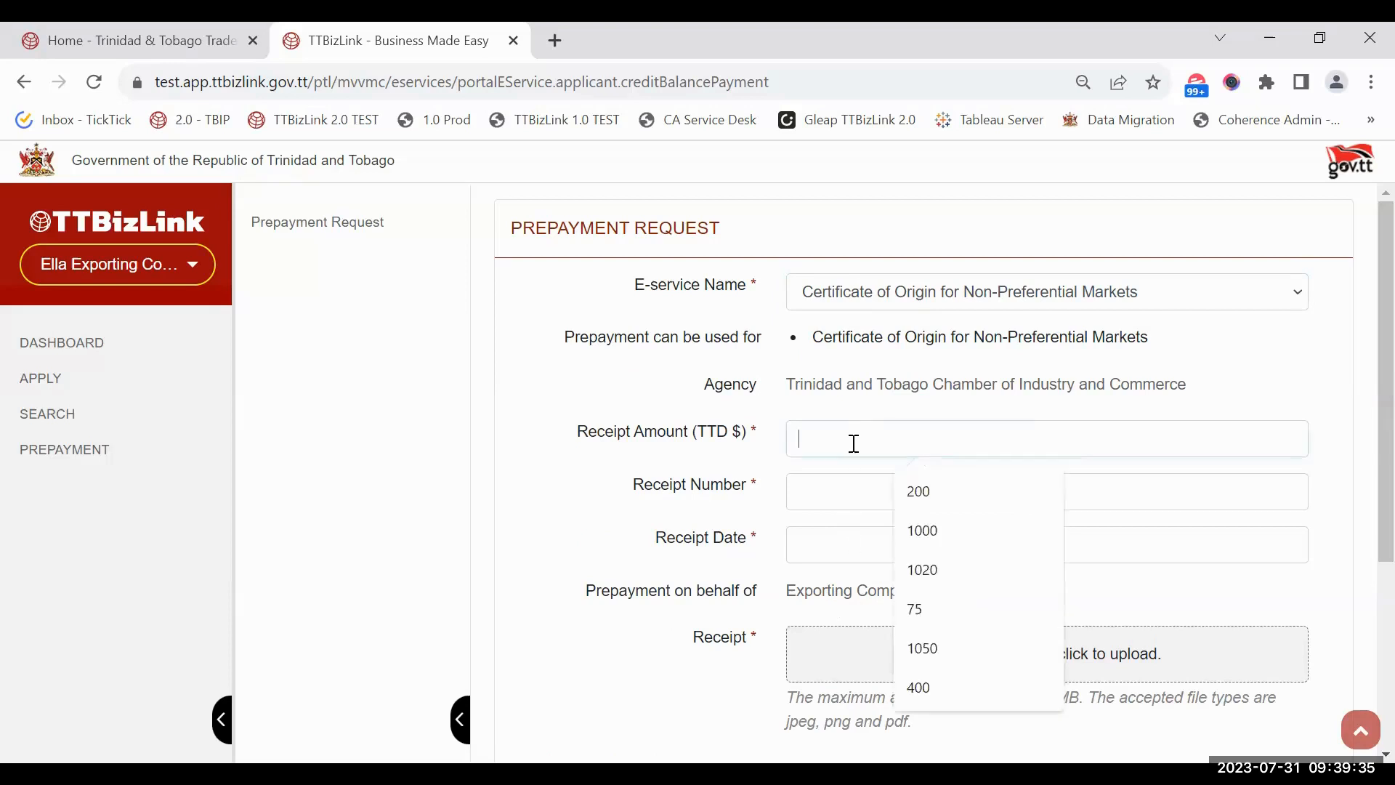
{"action": "left_click", "coordinate": [710, 455]}
{"action": "left_click", "coordinate": [831, 430]}
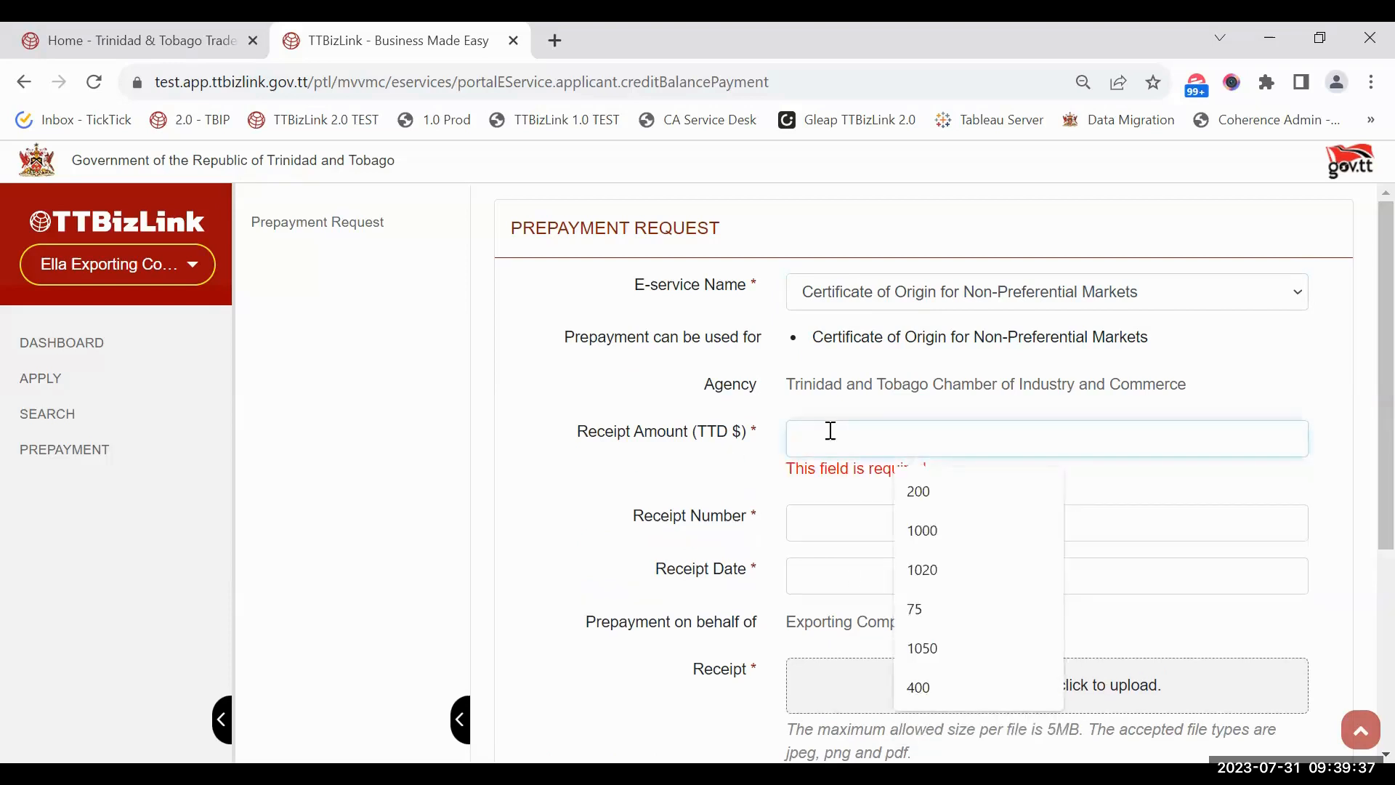
{"action": "type", "text": "1200"}
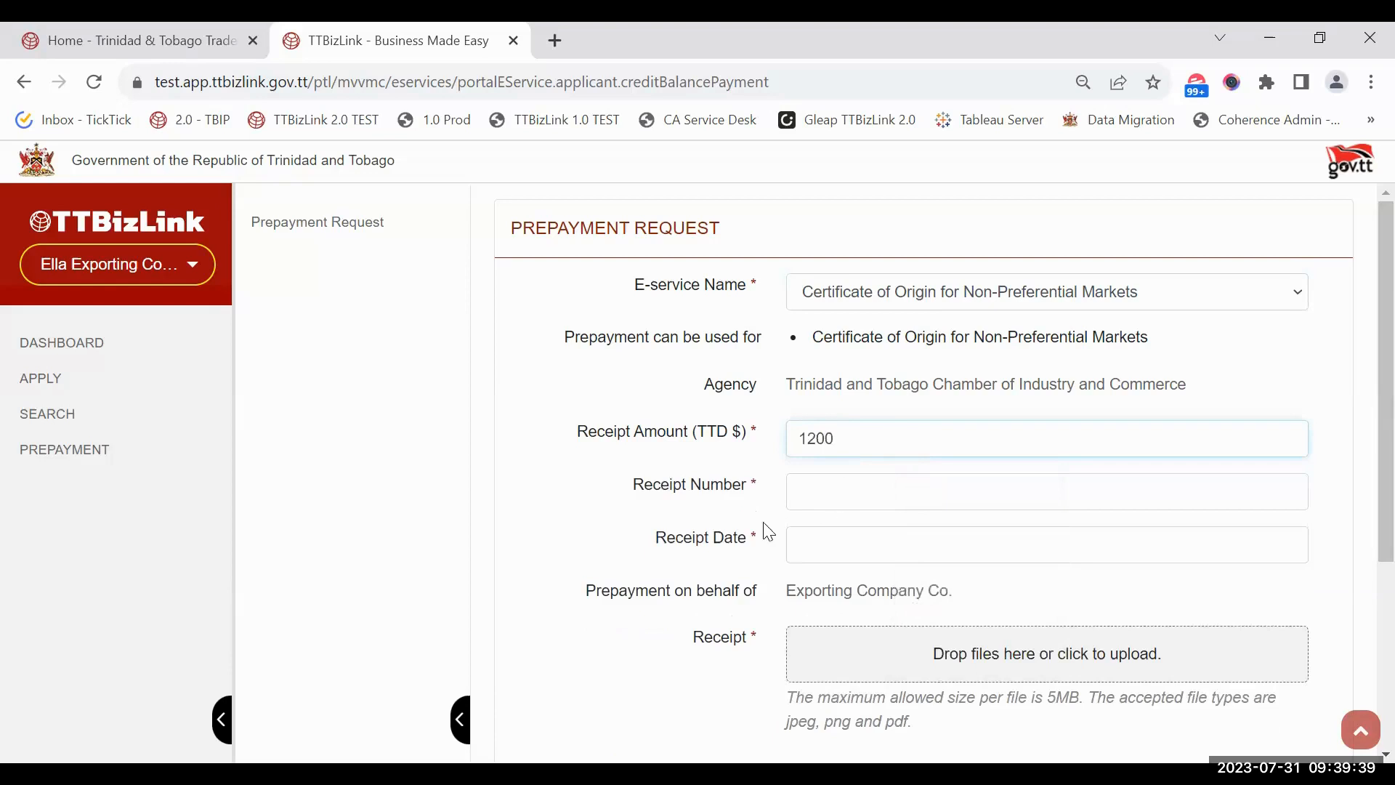
{"action": "left_click", "coordinate": [862, 501]}
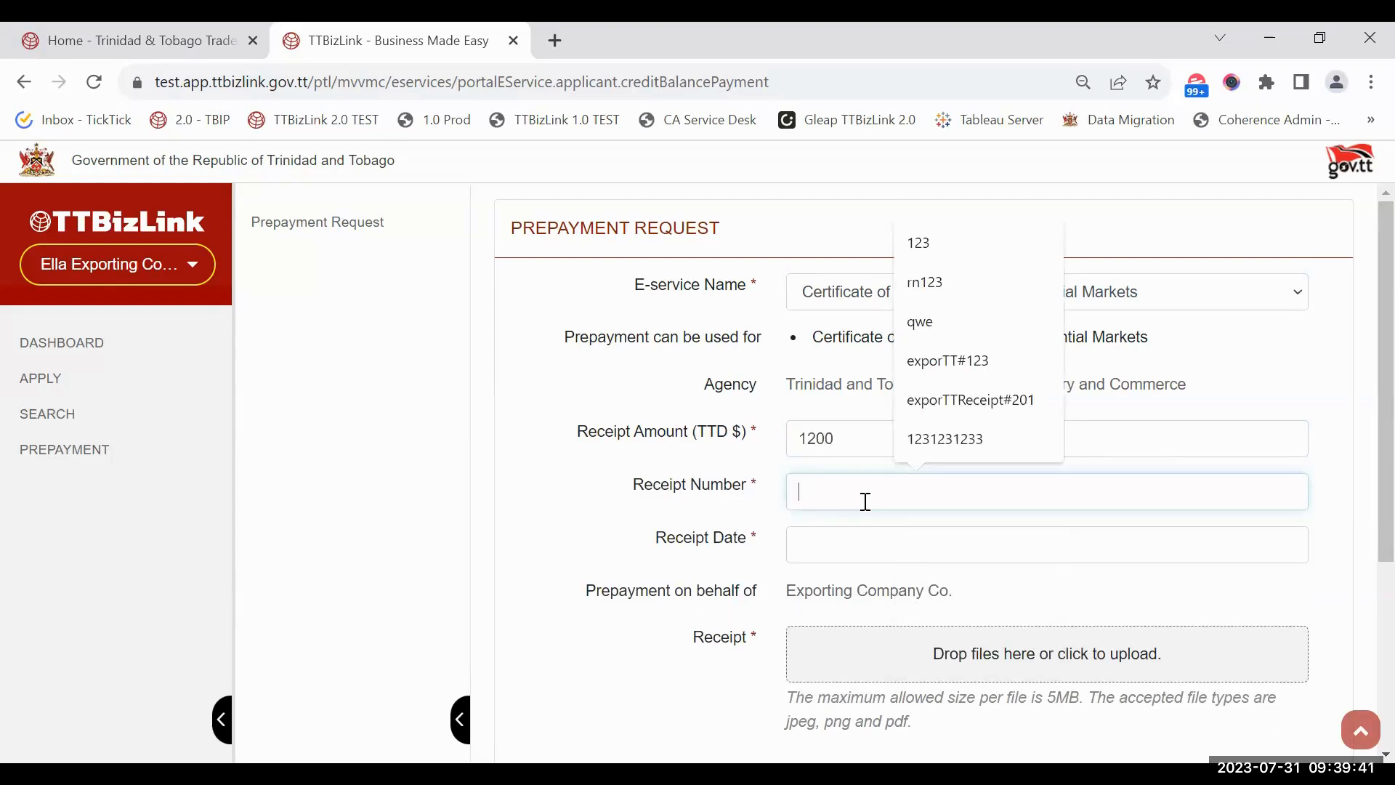
{"action": "left_click", "coordinate": [709, 523]}
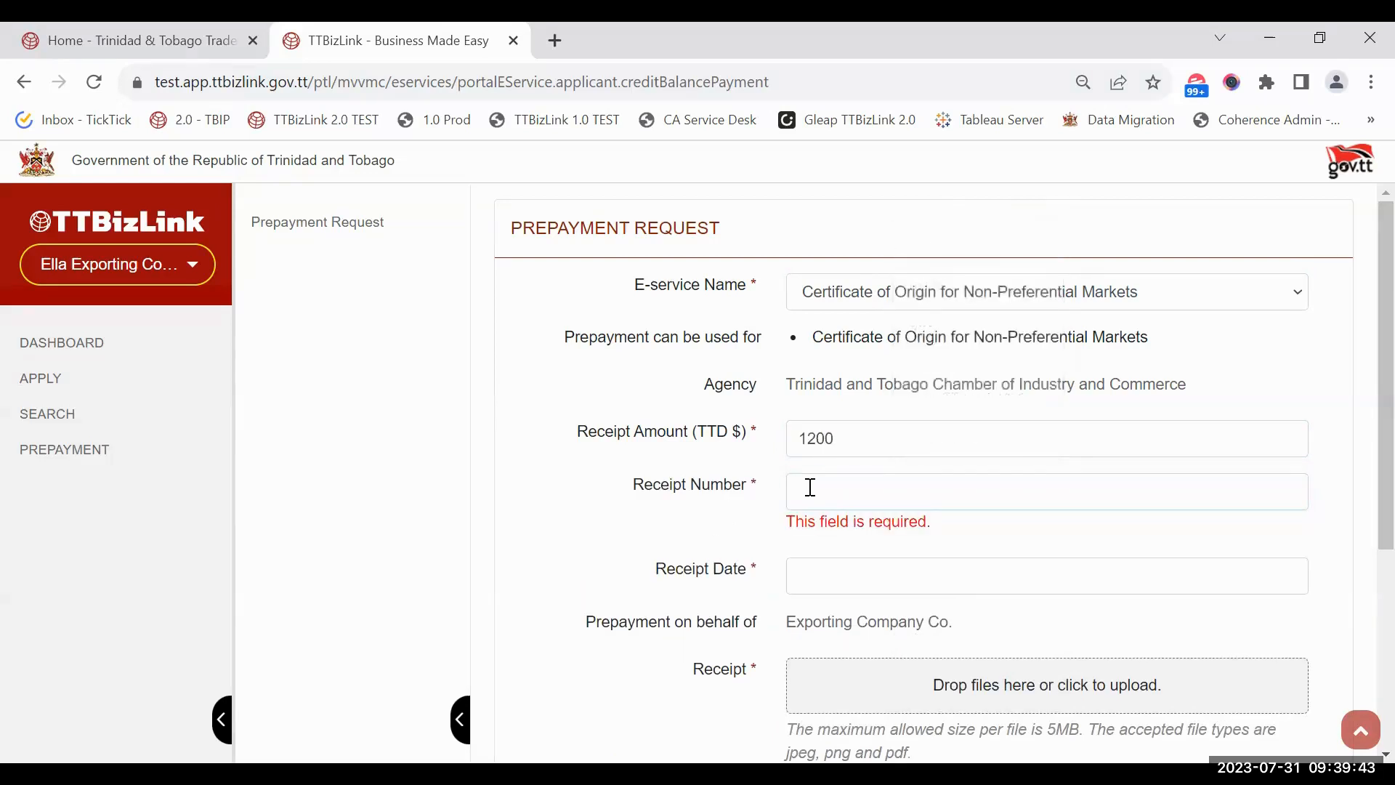
{"action": "left_click", "coordinate": [812, 485]}
{"action": "type", "text": "123"}
Step: Set the receipt date to 03/07/2023 and attach Test Image - JPEG.jpg as the receipt
{"action": "left_click", "coordinate": [868, 547]}
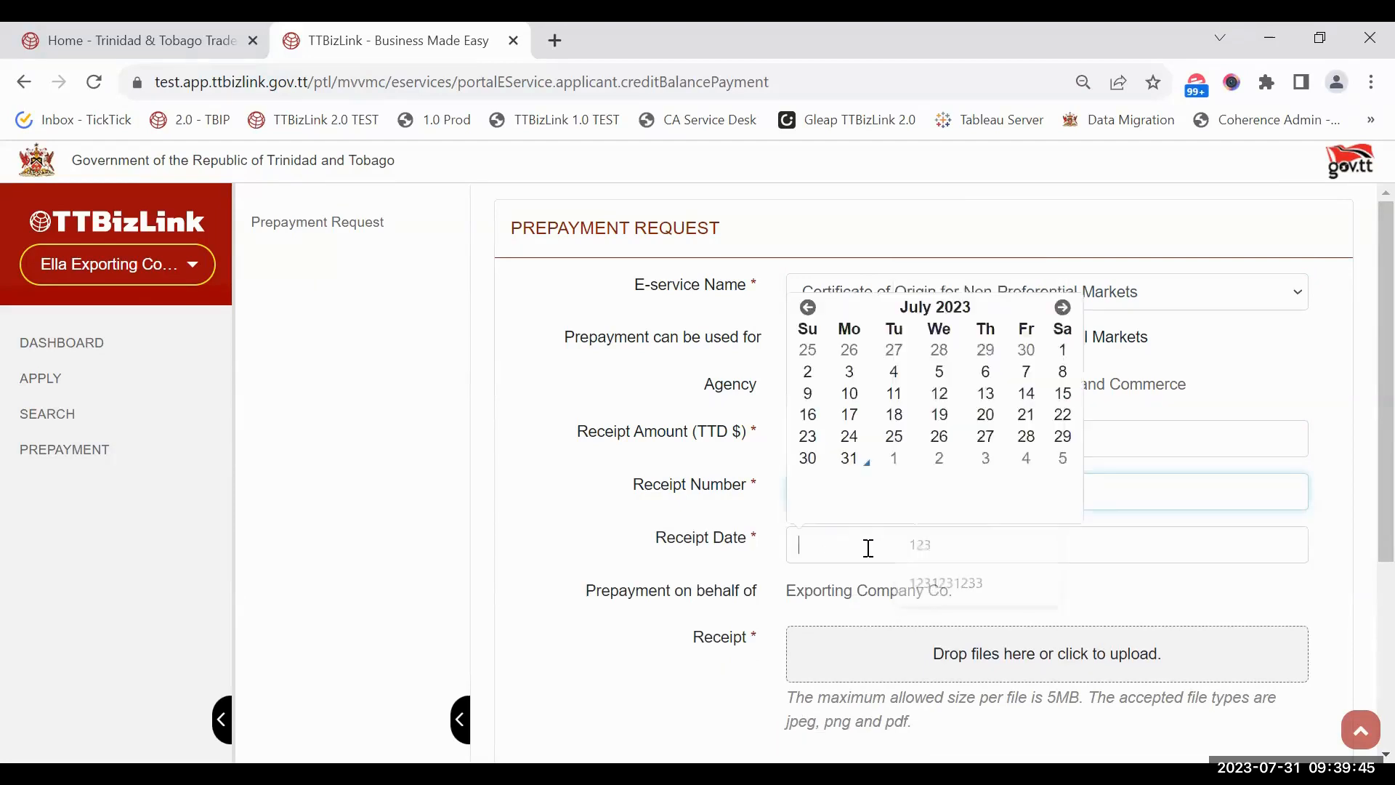
{"action": "left_click", "coordinate": [848, 371]}
{"action": "scroll", "coordinate": [908, 573], "scroll_direction": "down", "scroll_amount": 3}
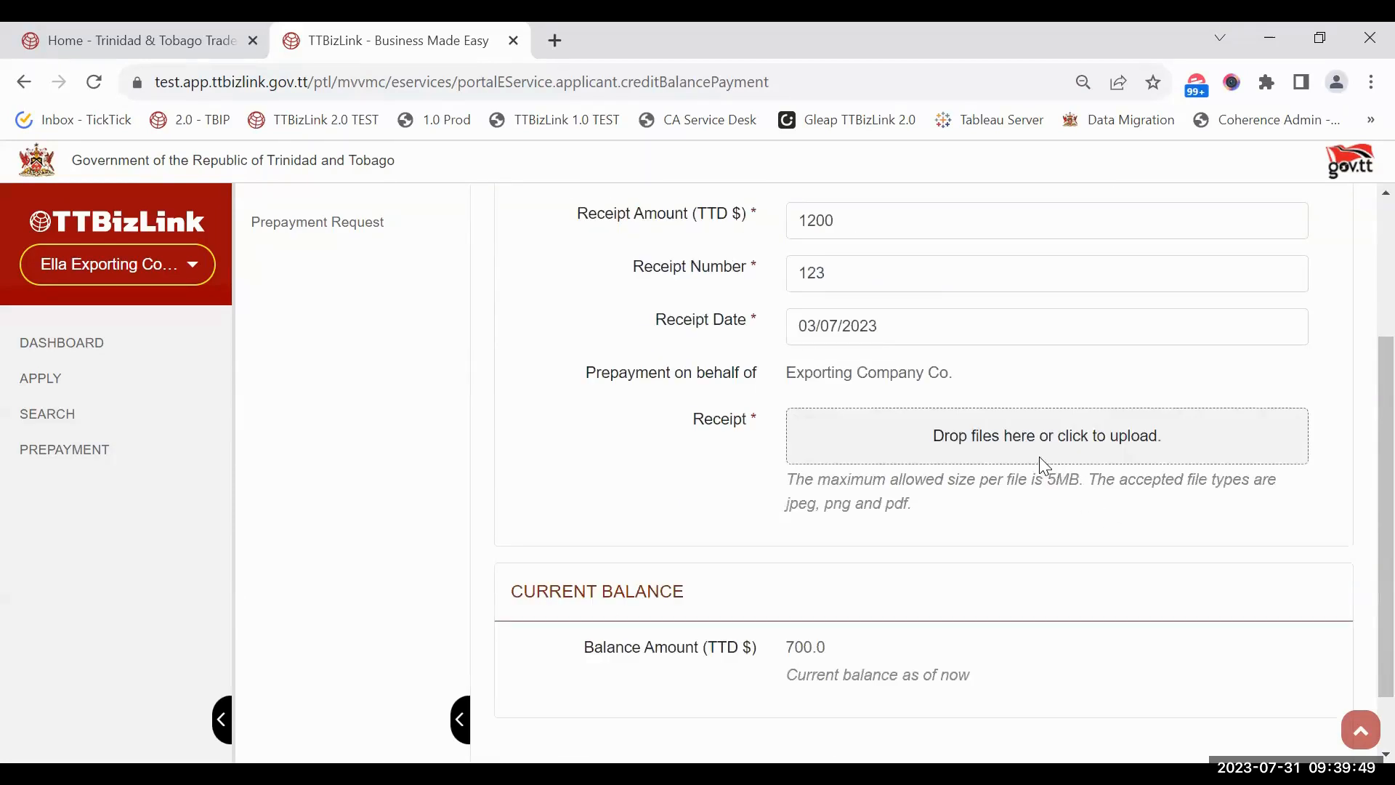
{"action": "left_click", "coordinate": [1040, 463]}
{"action": "left_click", "coordinate": [670, 379]}
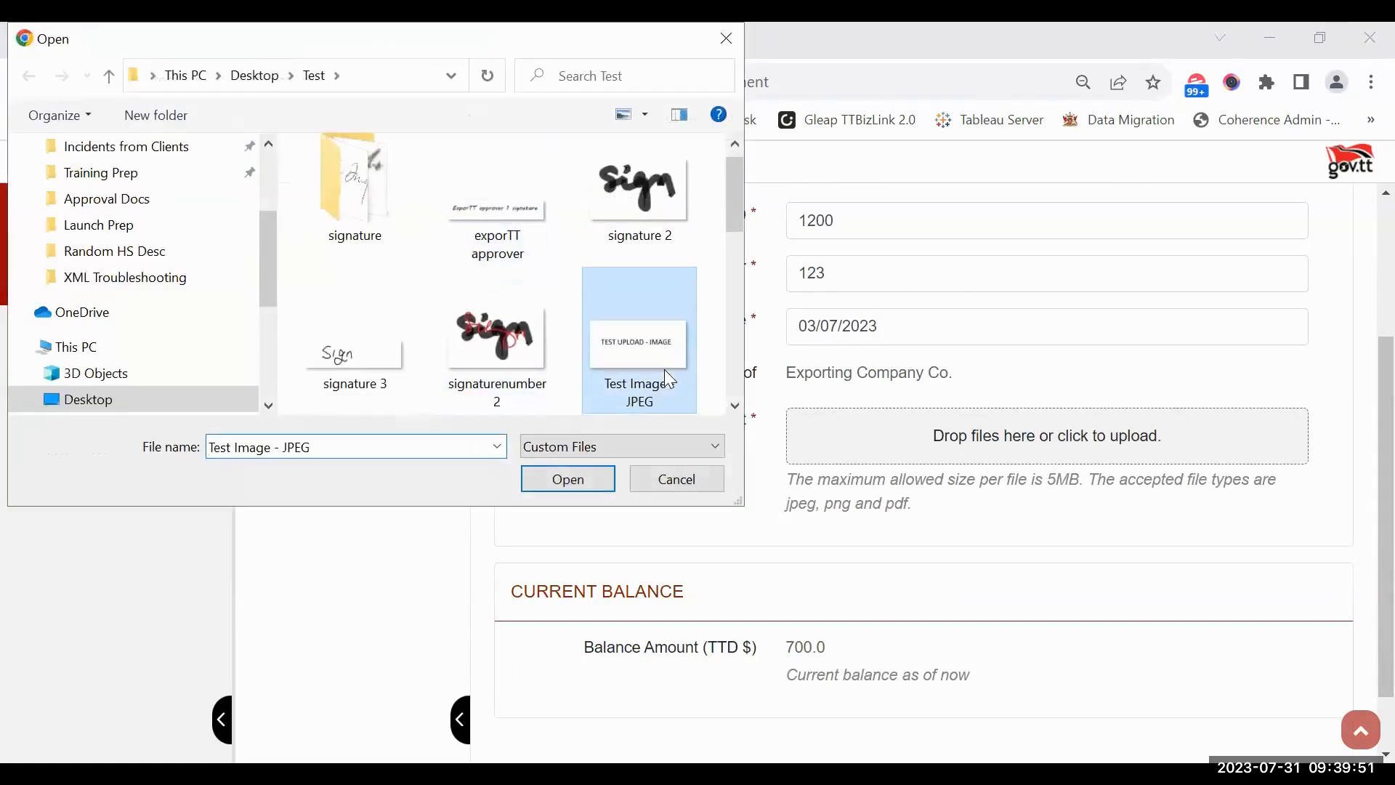
{"action": "double_click", "coordinate": [670, 379]}
{"action": "scroll", "coordinate": [733, 552], "scroll_direction": "down", "scroll_amount": 3}
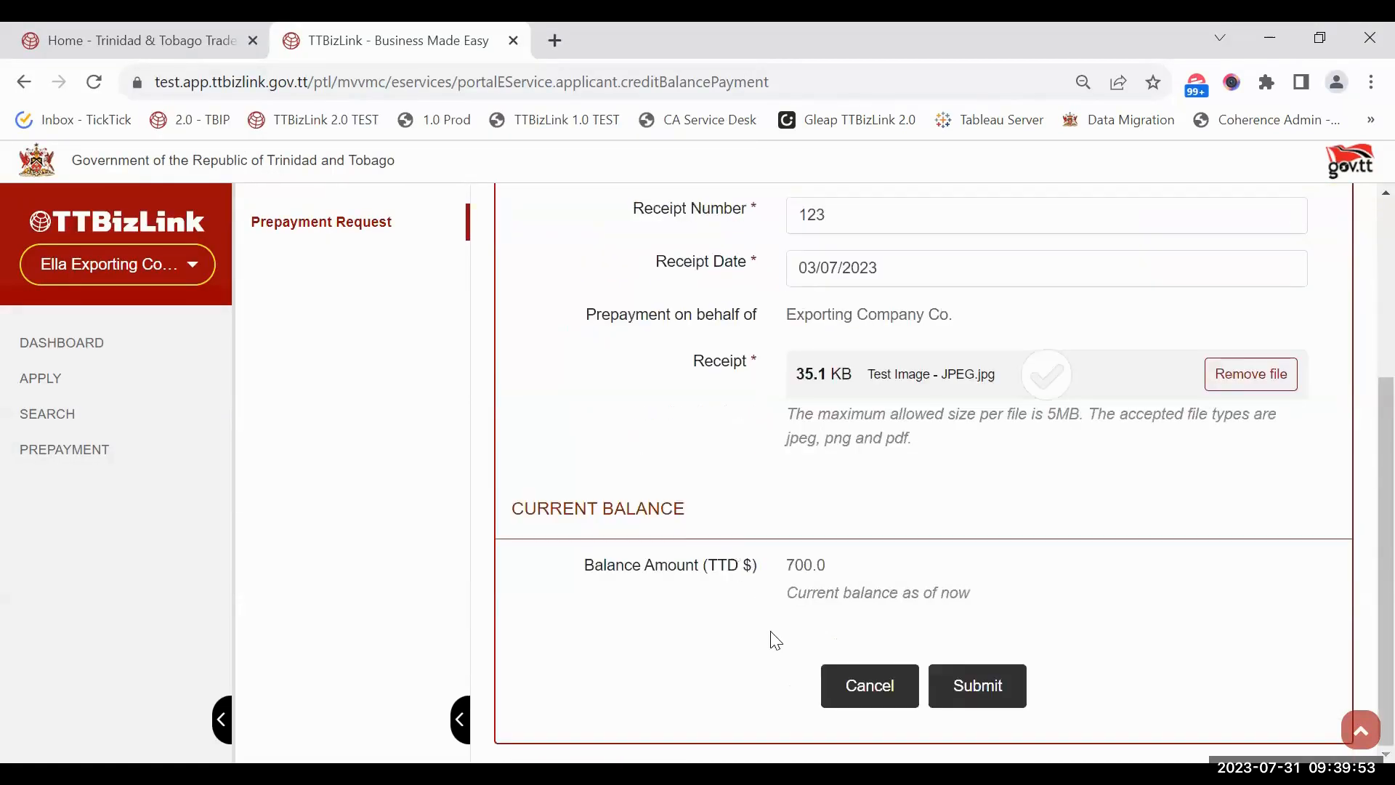
{"action": "scroll", "coordinate": [726, 552], "scroll_direction": "up", "scroll_amount": 6}
{"action": "scroll", "coordinate": [725, 551], "scroll_direction": "down", "scroll_amount": 4}
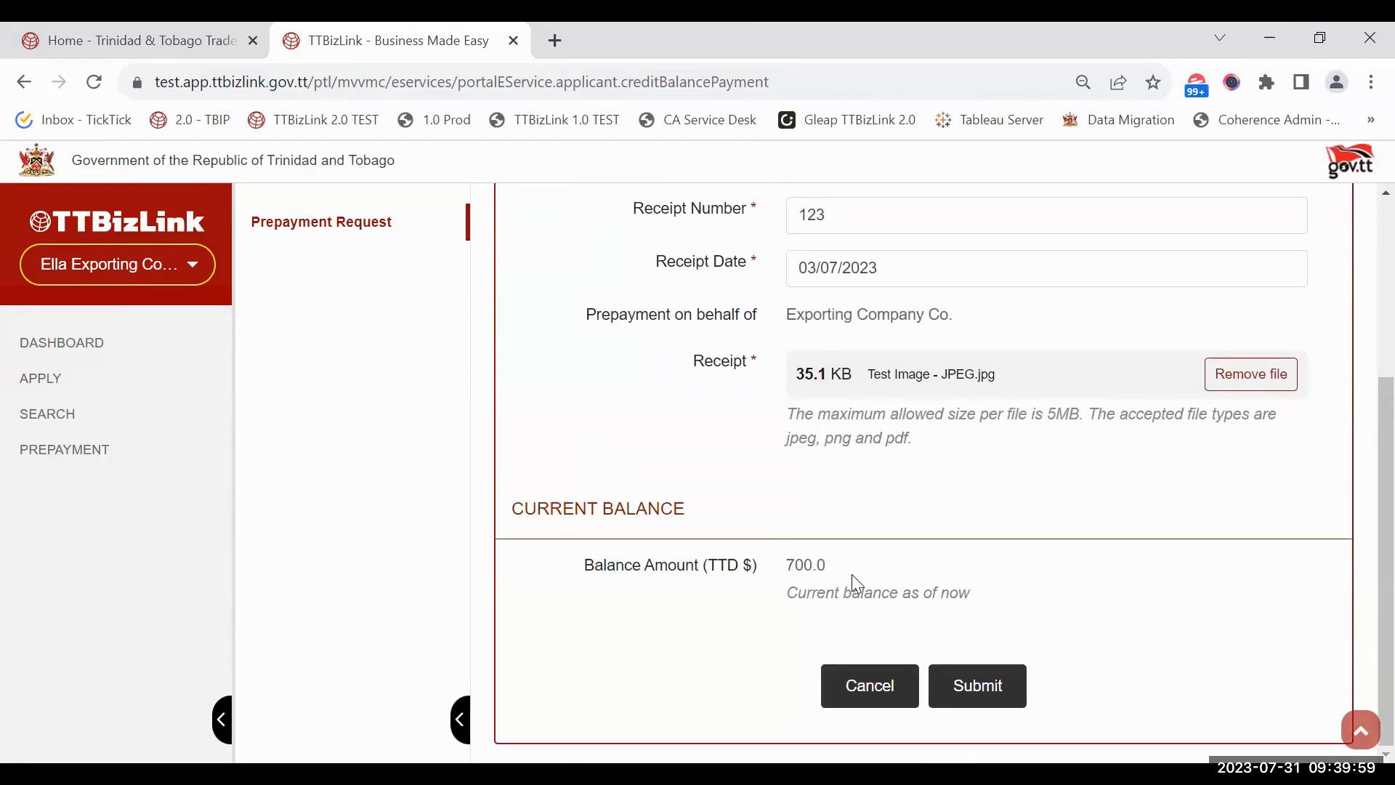
{"action": "scroll", "coordinate": [854, 579], "scroll_direction": "up", "scroll_amount": 4}
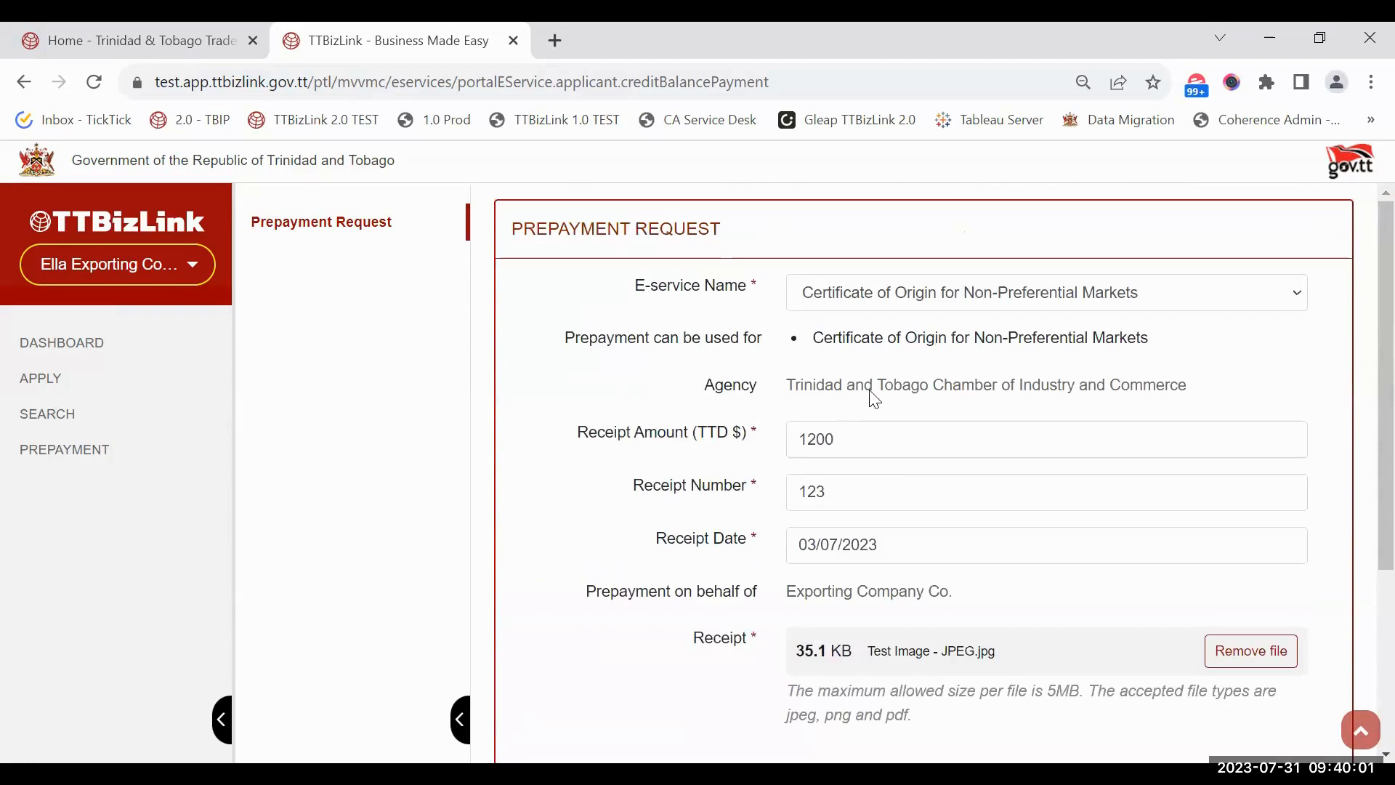
{"action": "scroll", "coordinate": [874, 399], "scroll_direction": "down", "scroll_amount": 4}
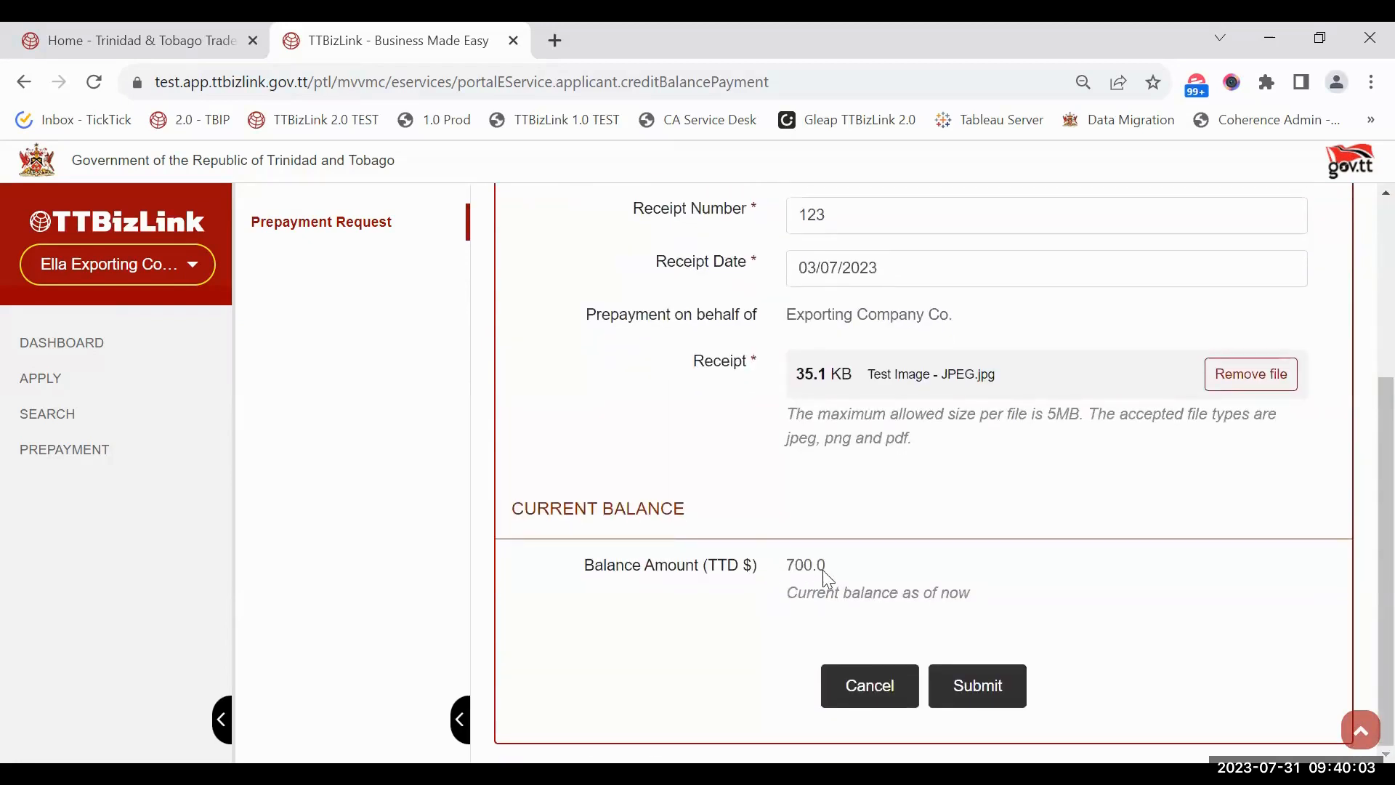
{"action": "scroll", "coordinate": [825, 574], "scroll_direction": "up", "scroll_amount": 4}
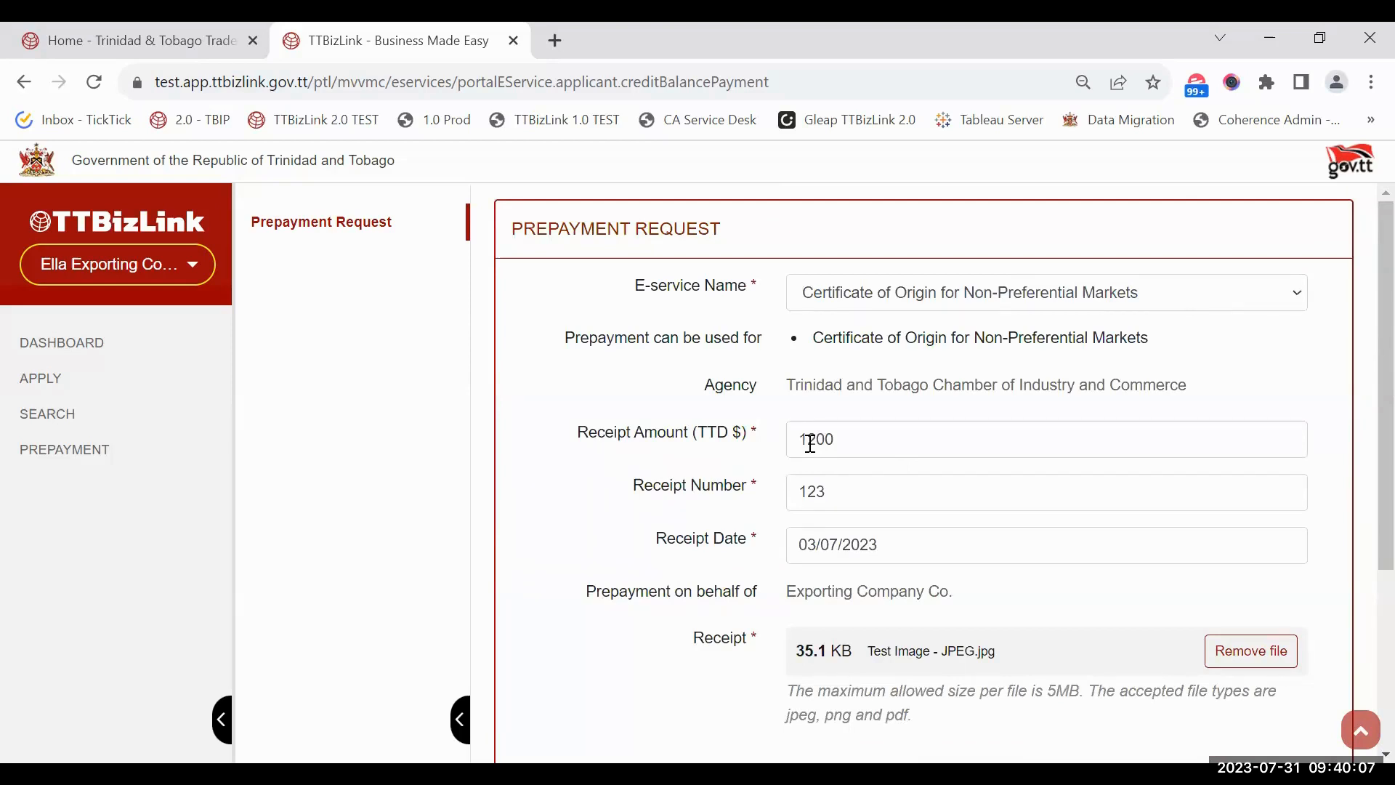
{"action": "scroll", "coordinate": [810, 443], "scroll_direction": "down", "scroll_amount": 4}
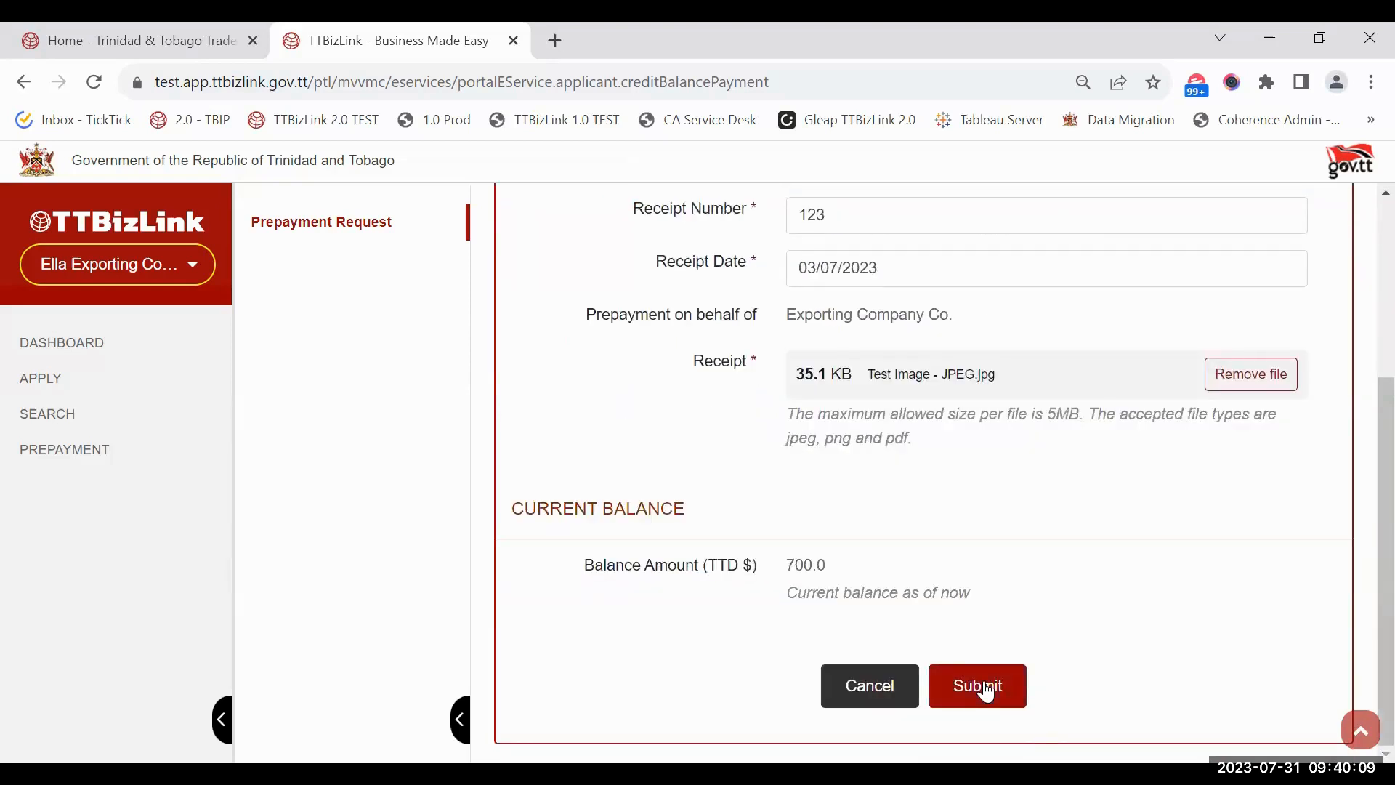
Step: Submit the 1200 TTD prepayment request, review its details and balance sections, then exit
{"action": "left_click", "coordinate": [981, 687]}
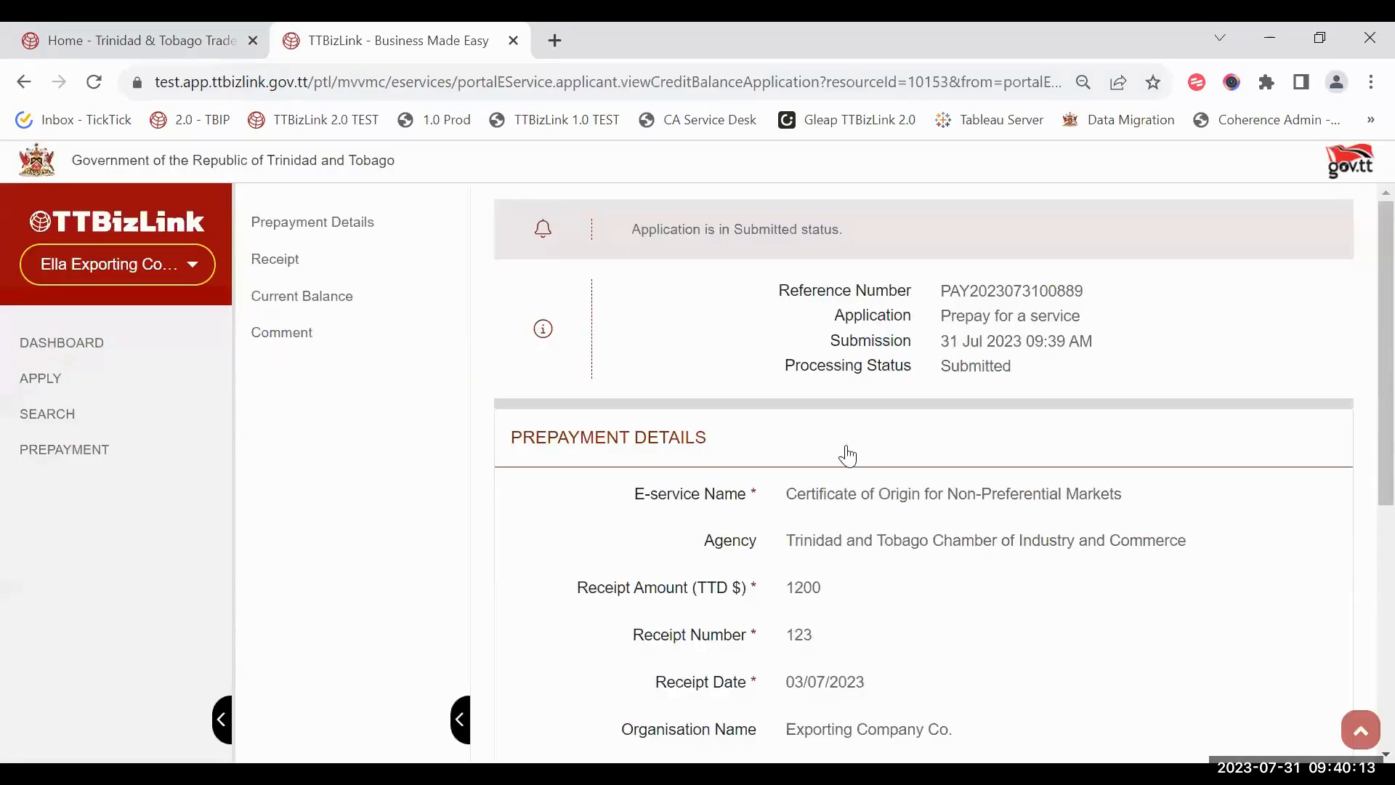
{"action": "scroll", "coordinate": [847, 458], "scroll_direction": "down", "scroll_amount": 5}
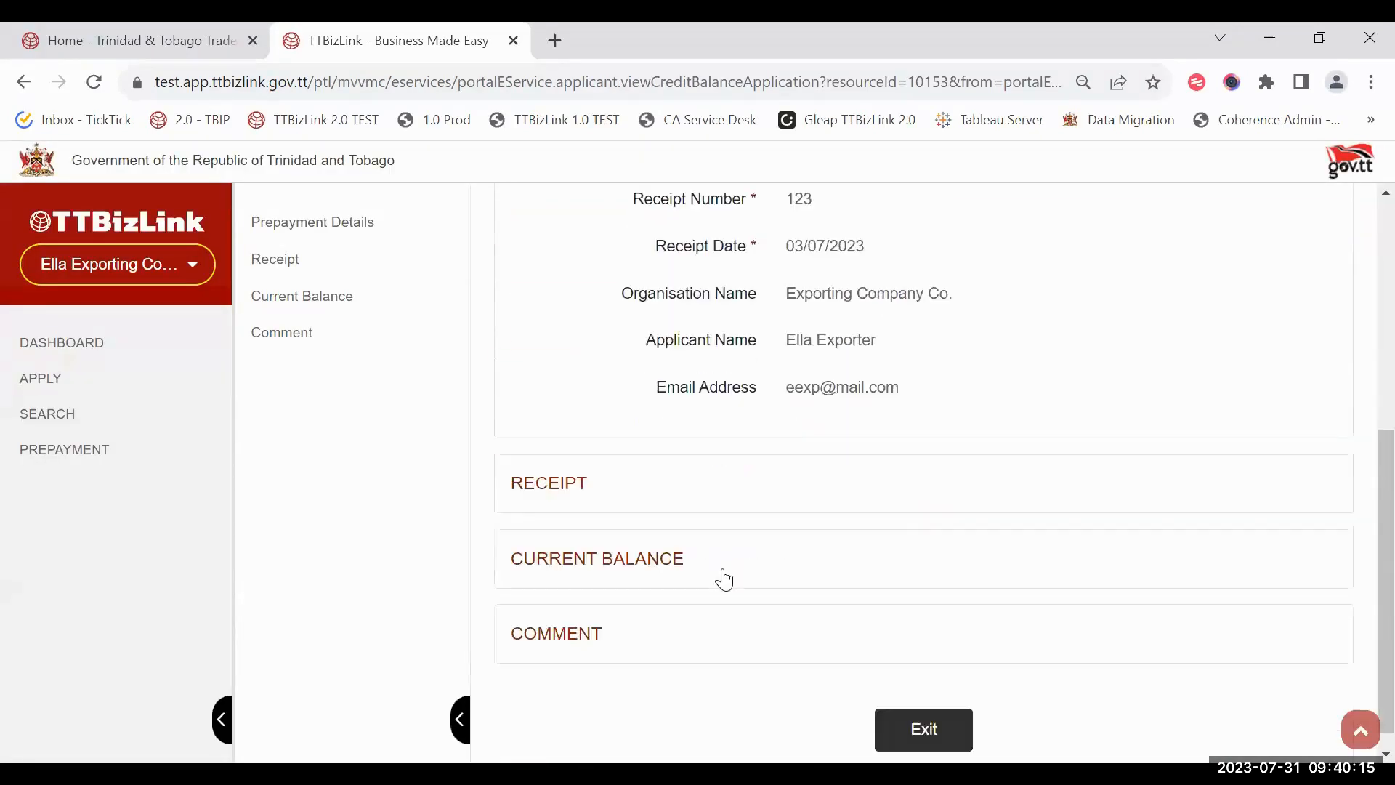
{"action": "left_click", "coordinate": [722, 577]}
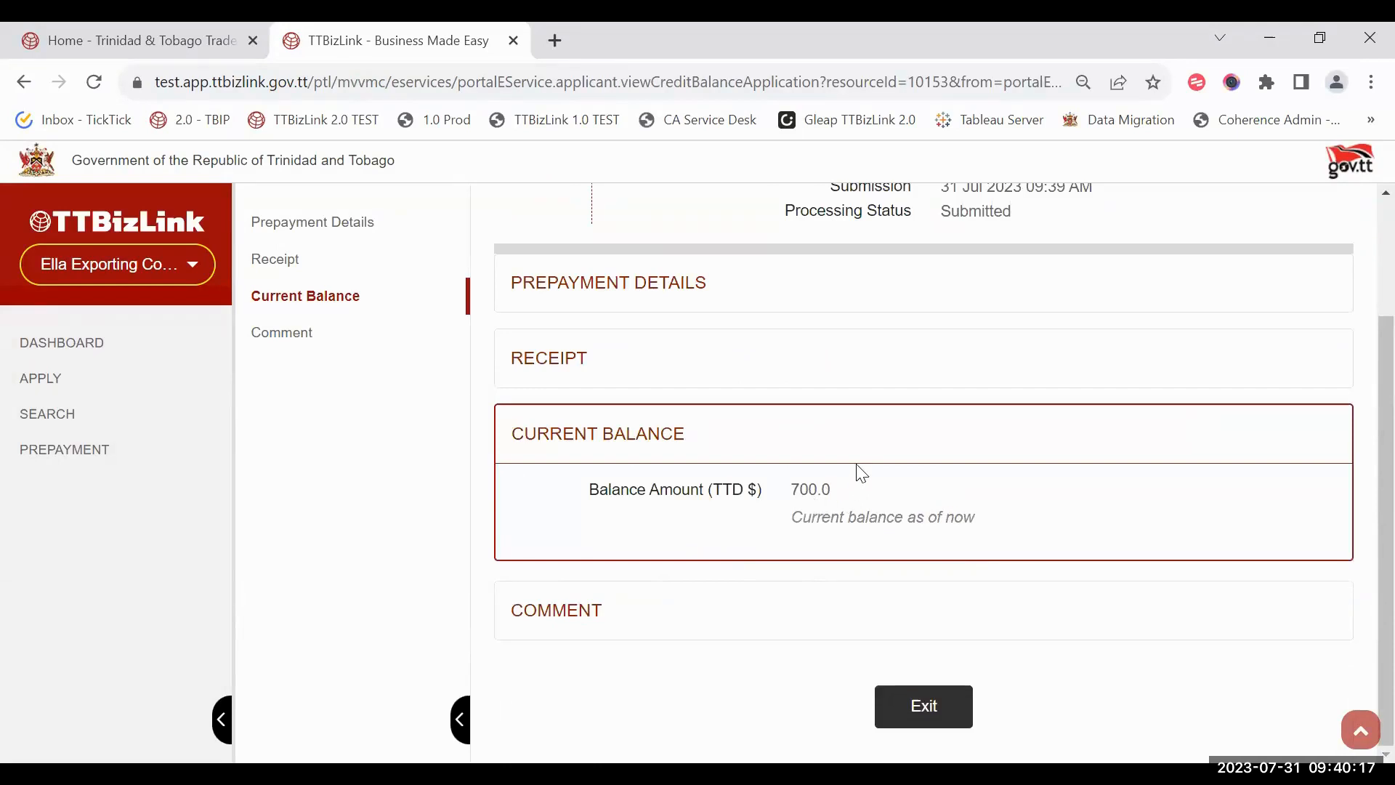
{"action": "scroll", "coordinate": [835, 479], "scroll_direction": "up", "scroll_amount": 3}
{"action": "left_click", "coordinate": [797, 458]}
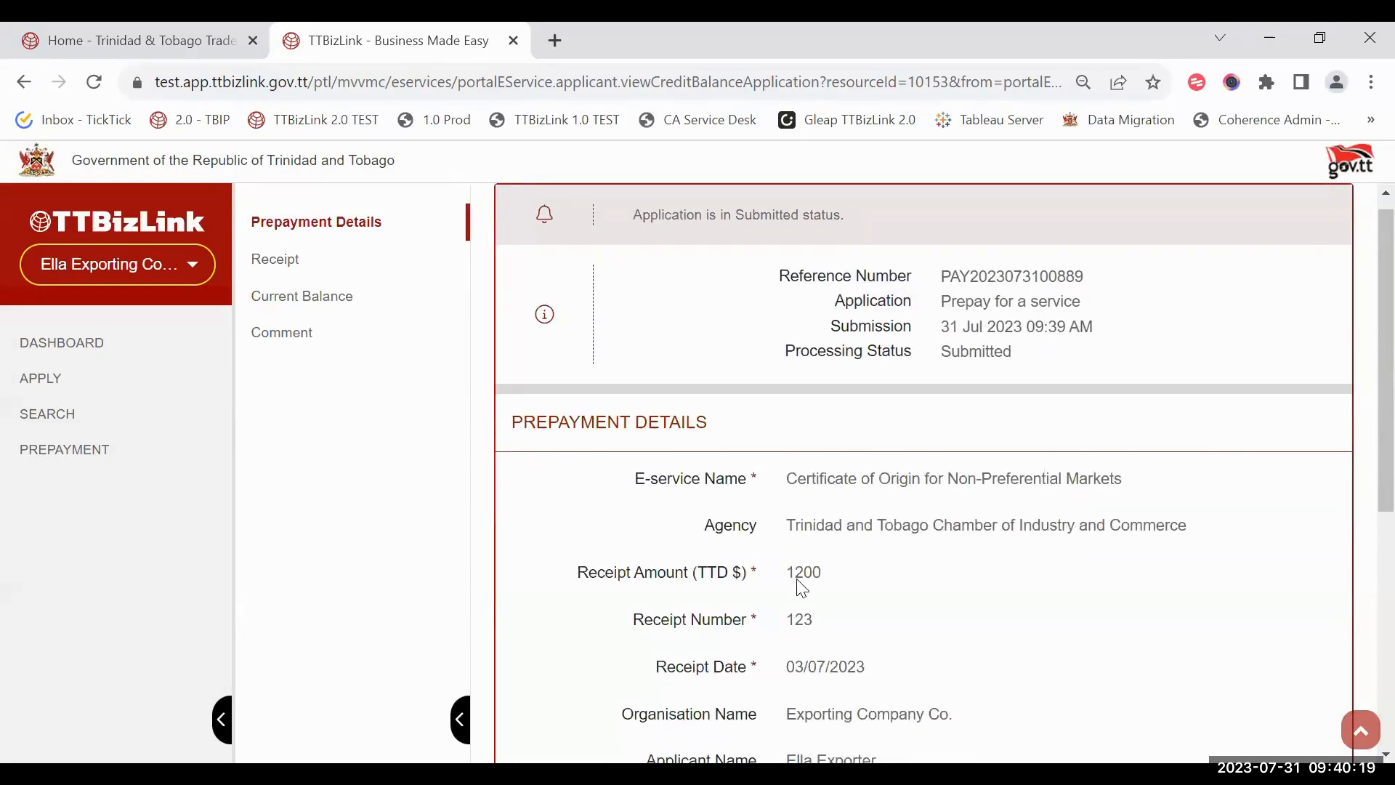
{"action": "scroll", "coordinate": [802, 587], "scroll_direction": "down", "scroll_amount": 5}
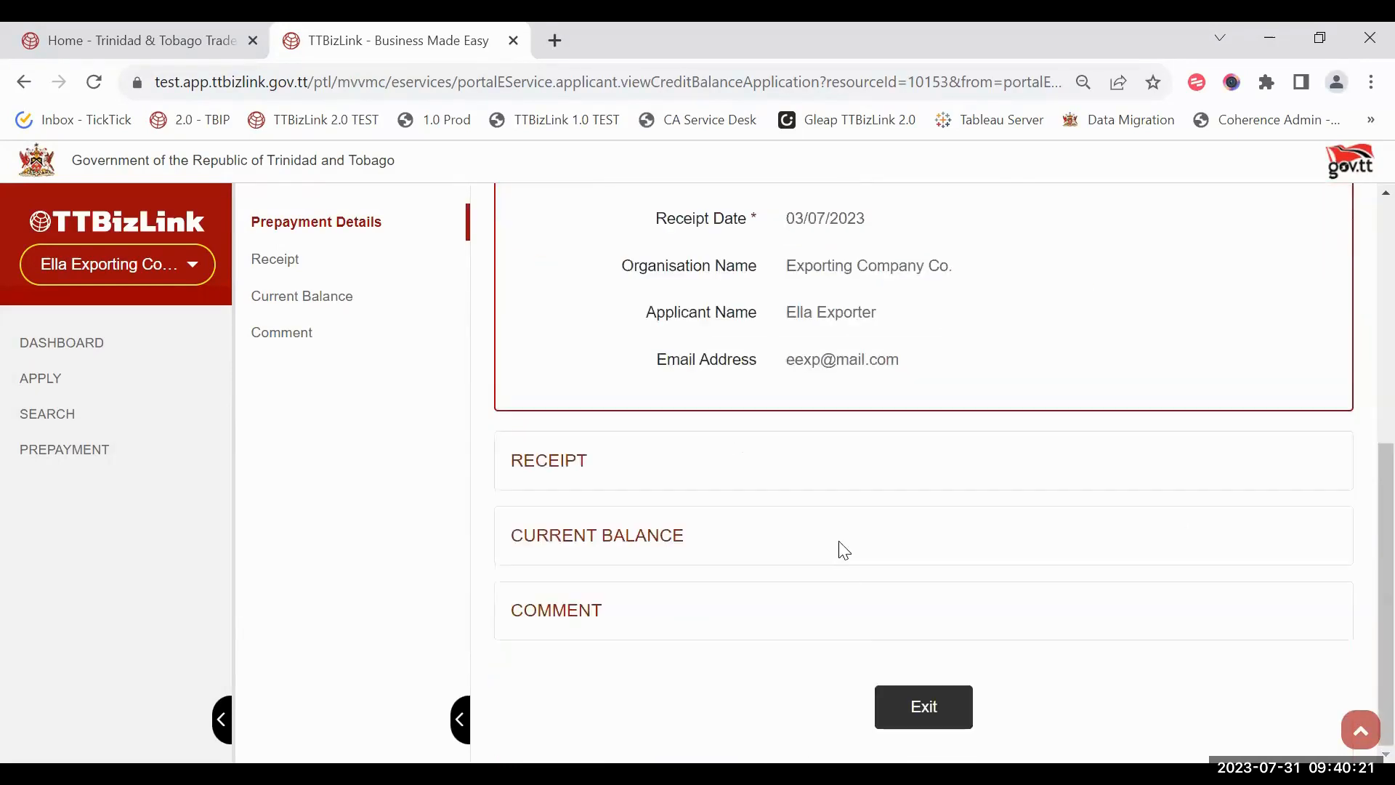
{"action": "left_click", "coordinate": [839, 540]}
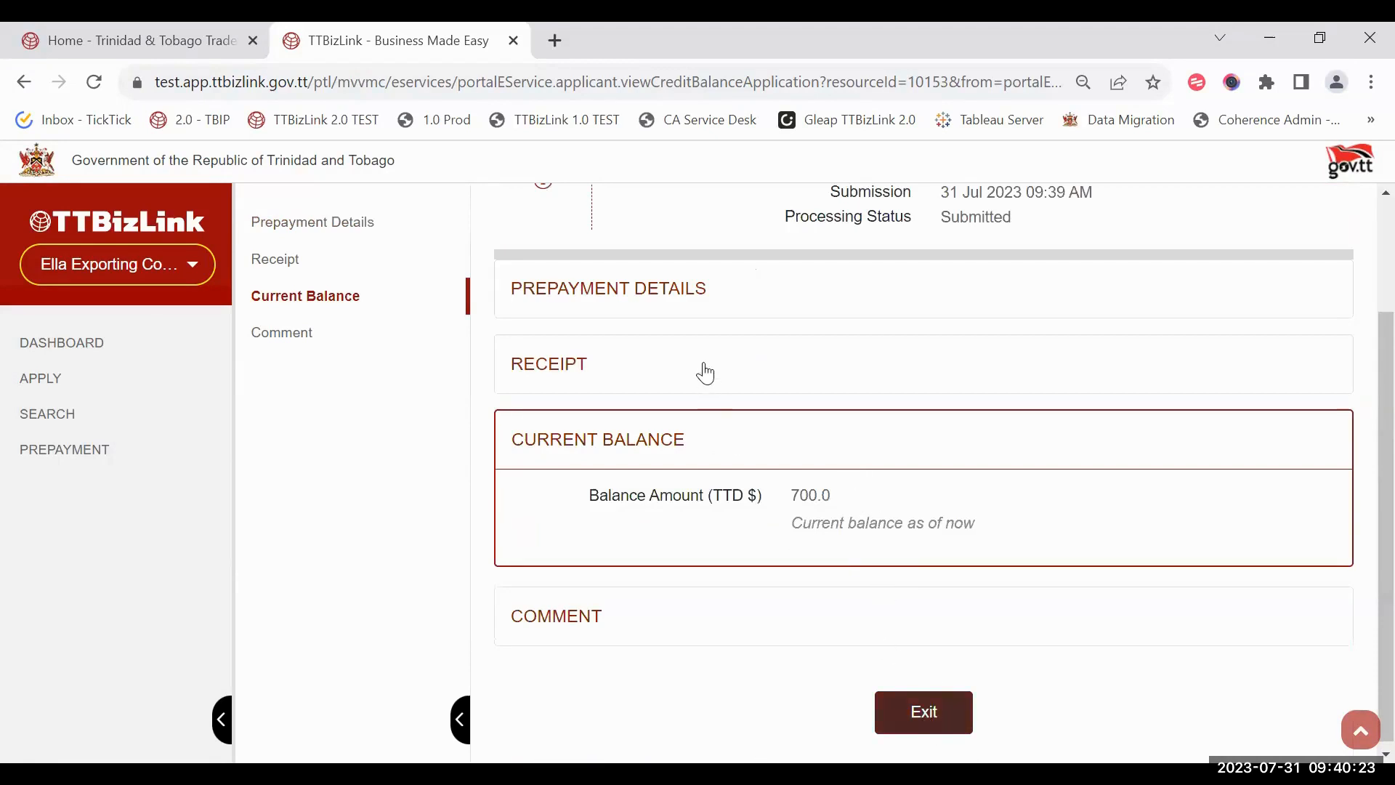
{"action": "left_click", "coordinate": [906, 727]}
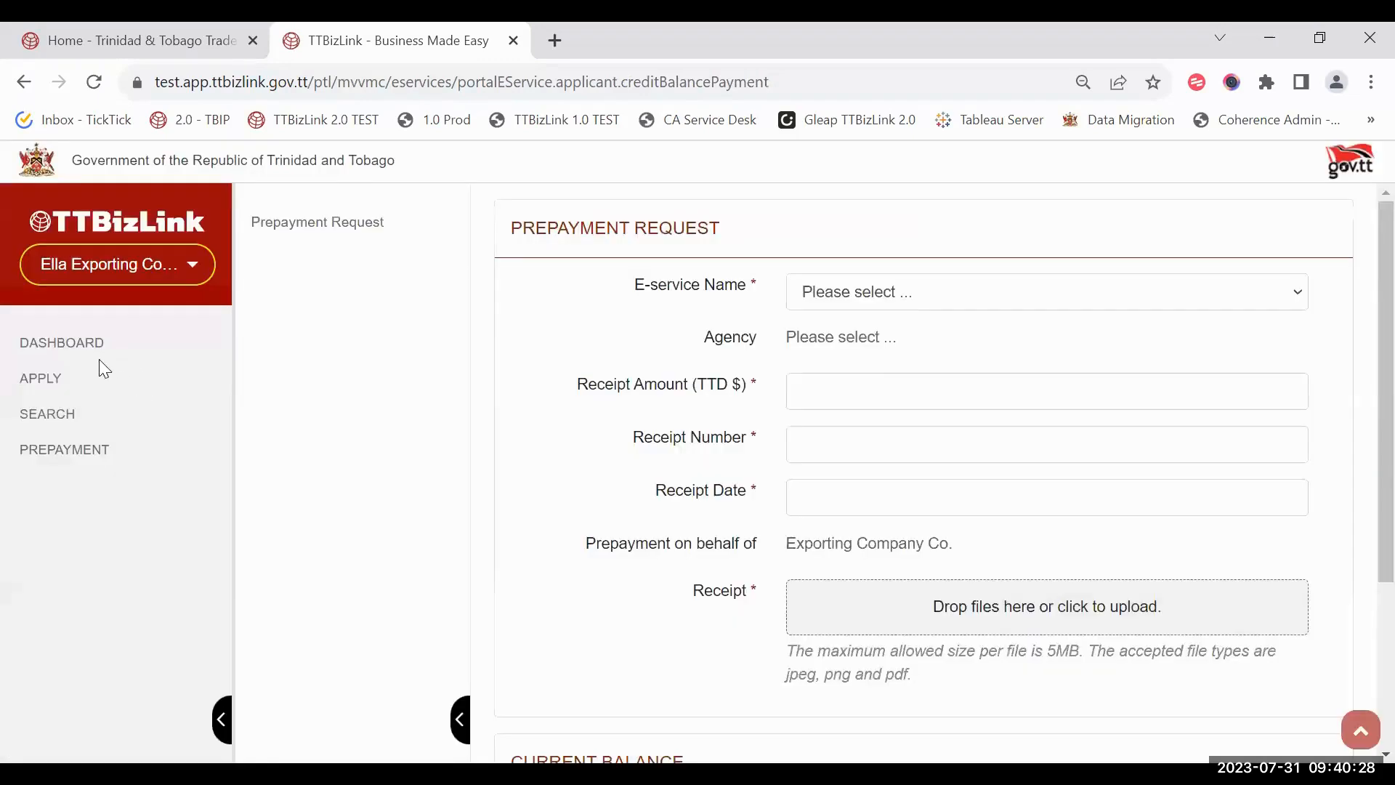
Step: Return to the Dashboard and view the prepayment requests list with their statuses
{"action": "left_click", "coordinate": [98, 352]}
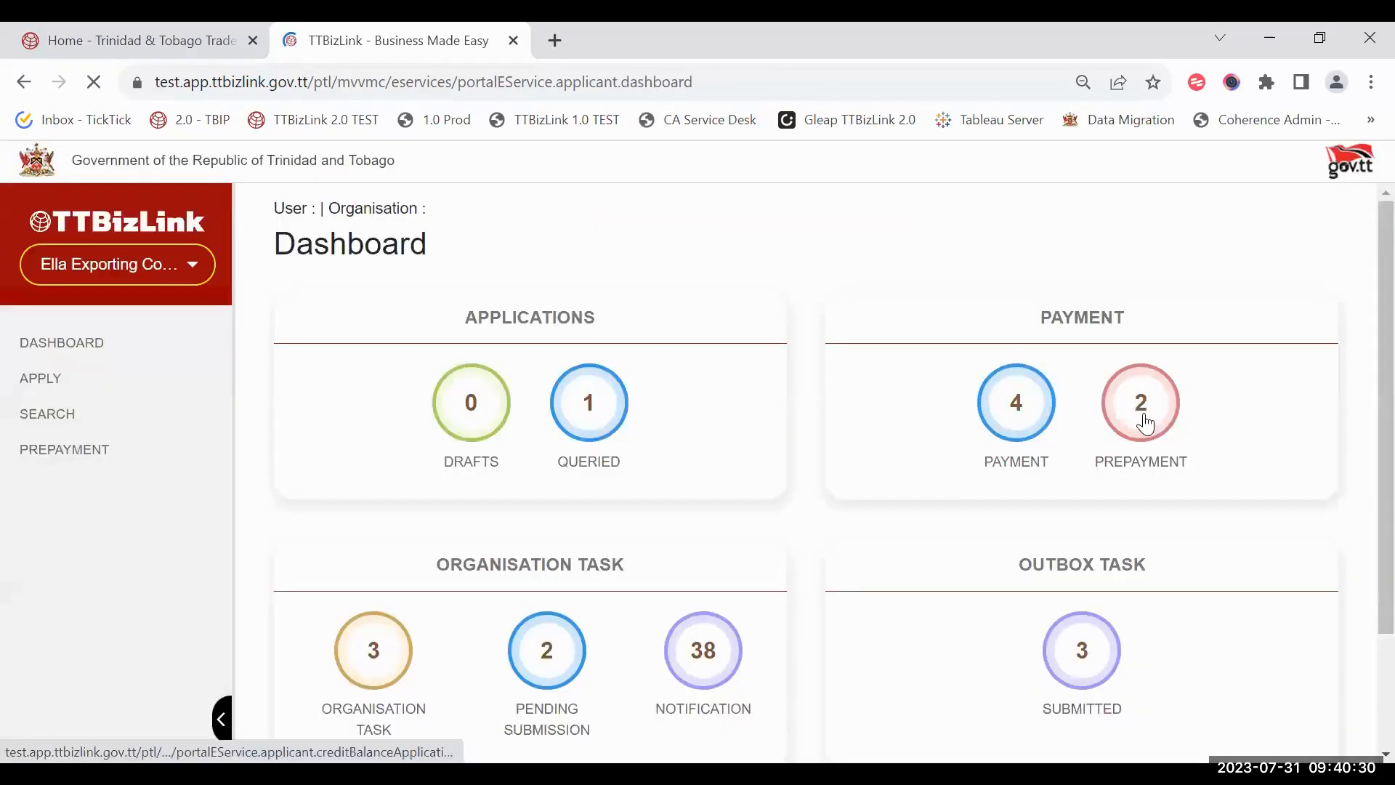
{"action": "left_click", "coordinate": [1141, 422]}
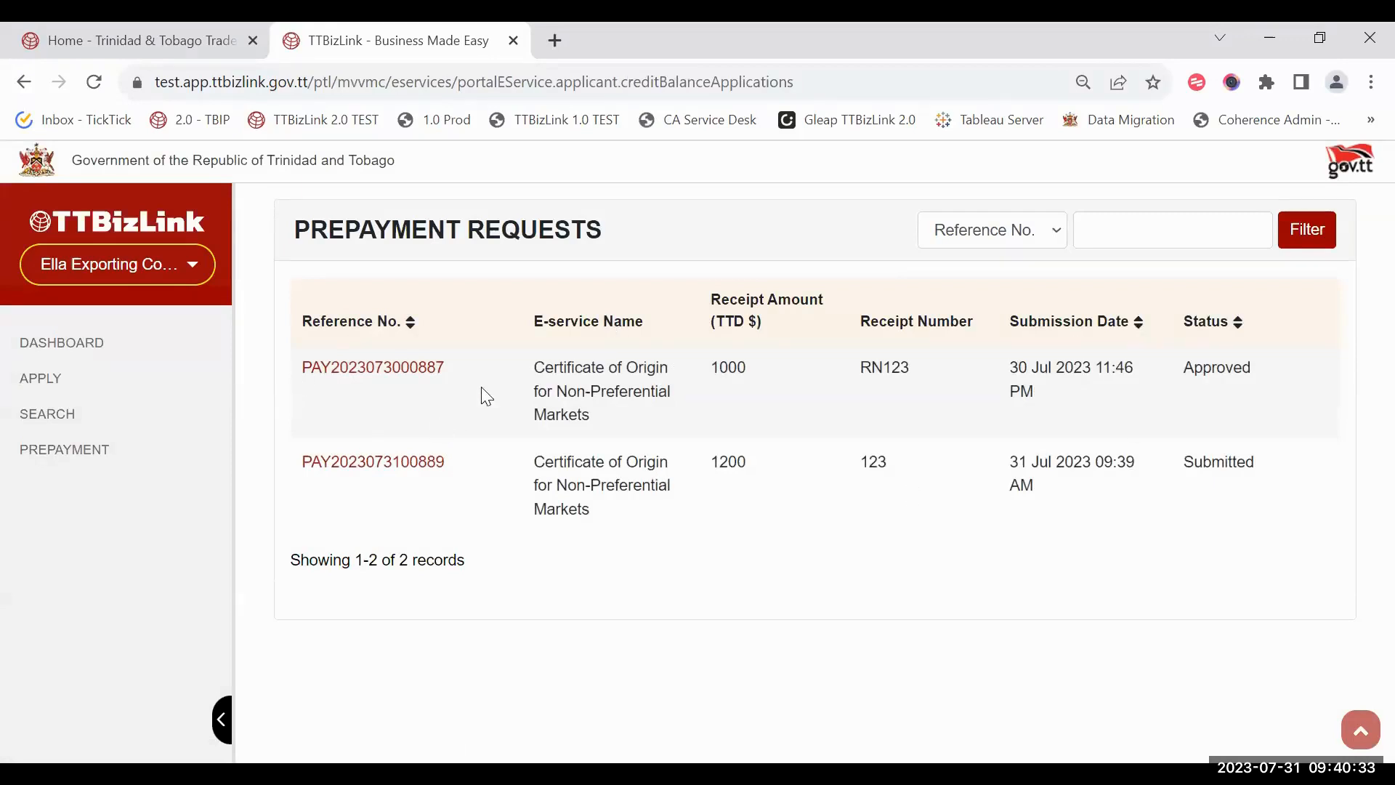
{"action": "left_click_drag", "start_coordinate": [1183, 367], "coordinate": [1271, 379]}
{"action": "left_click", "coordinate": [1273, 379]}
{"action": "left_click", "coordinate": [74, 340]}
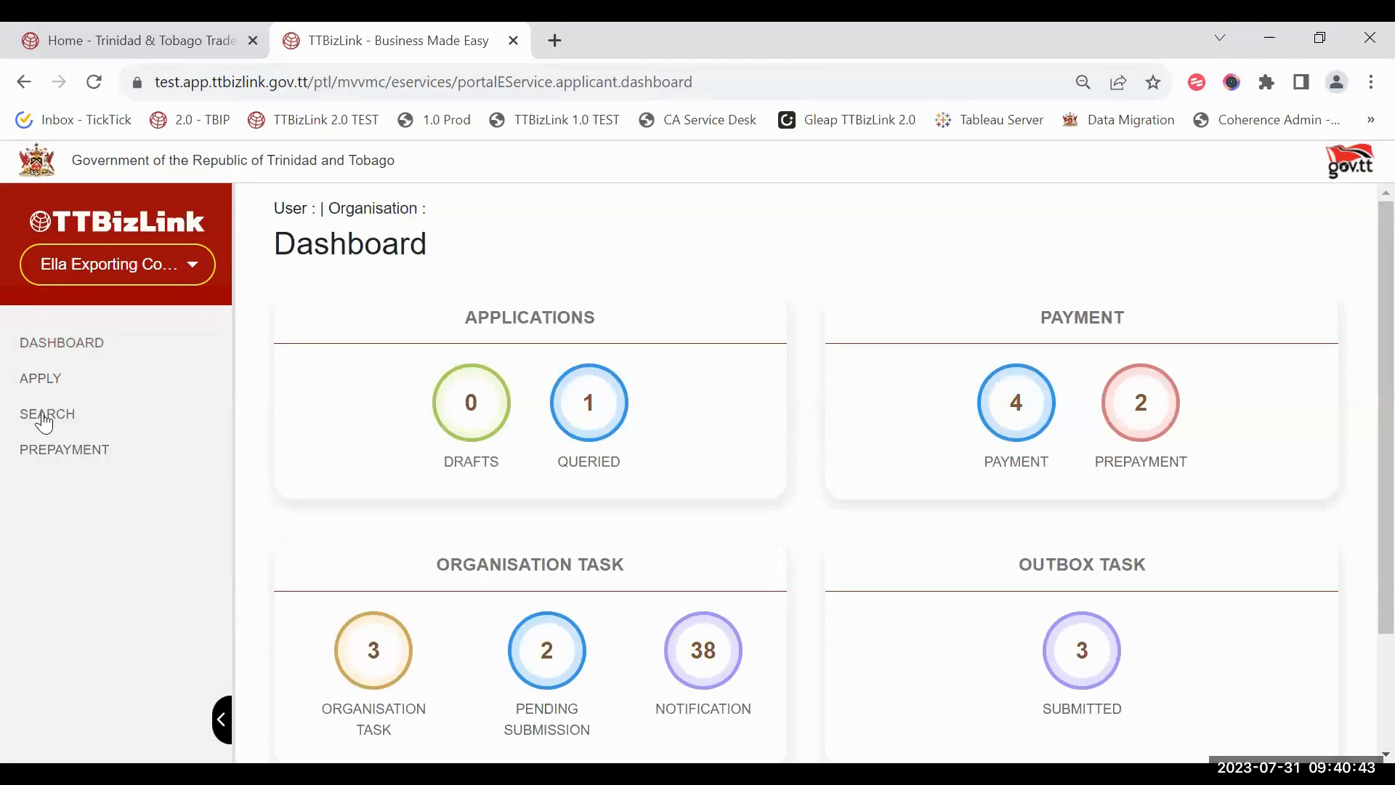
{"action": "left_click", "coordinate": [44, 417]}
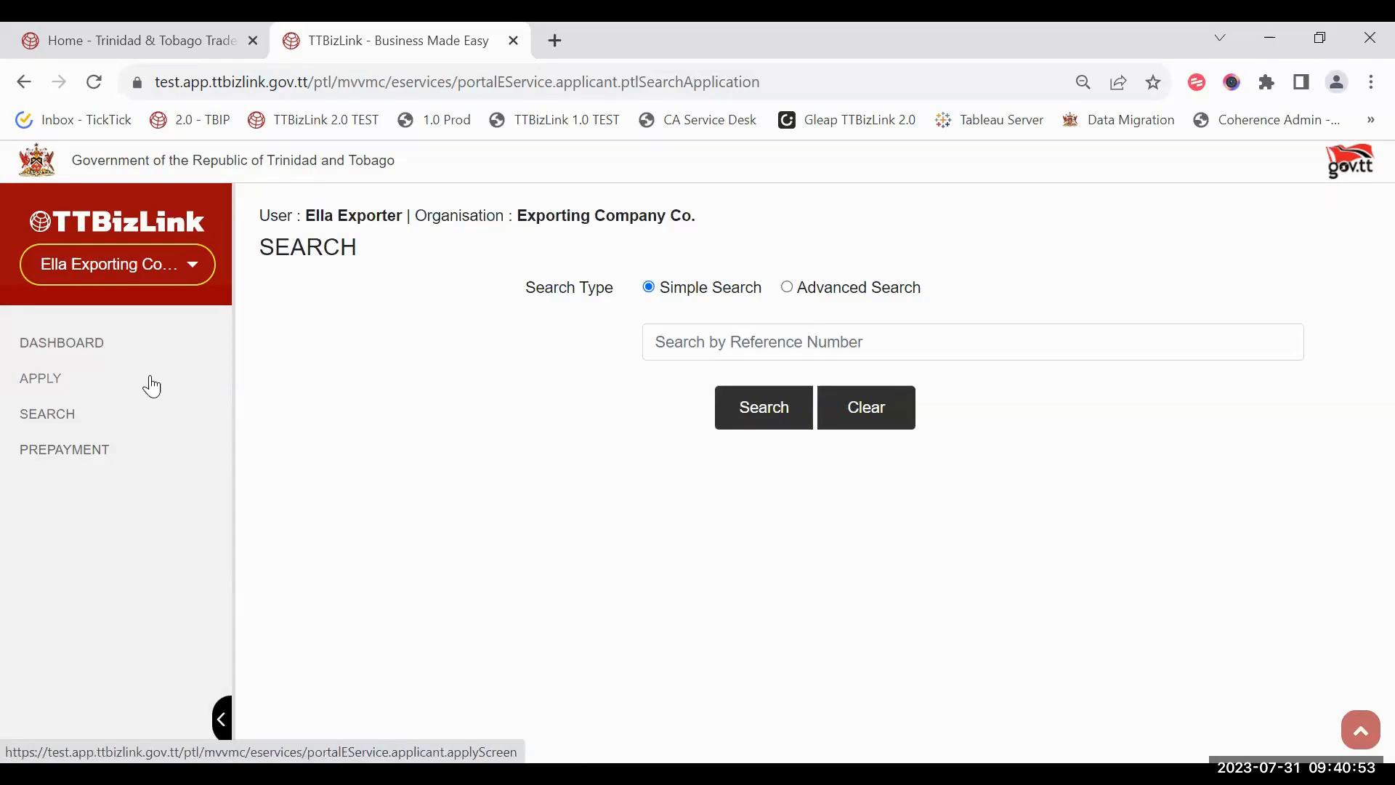
{"action": "left_click", "coordinate": [130, 355]}
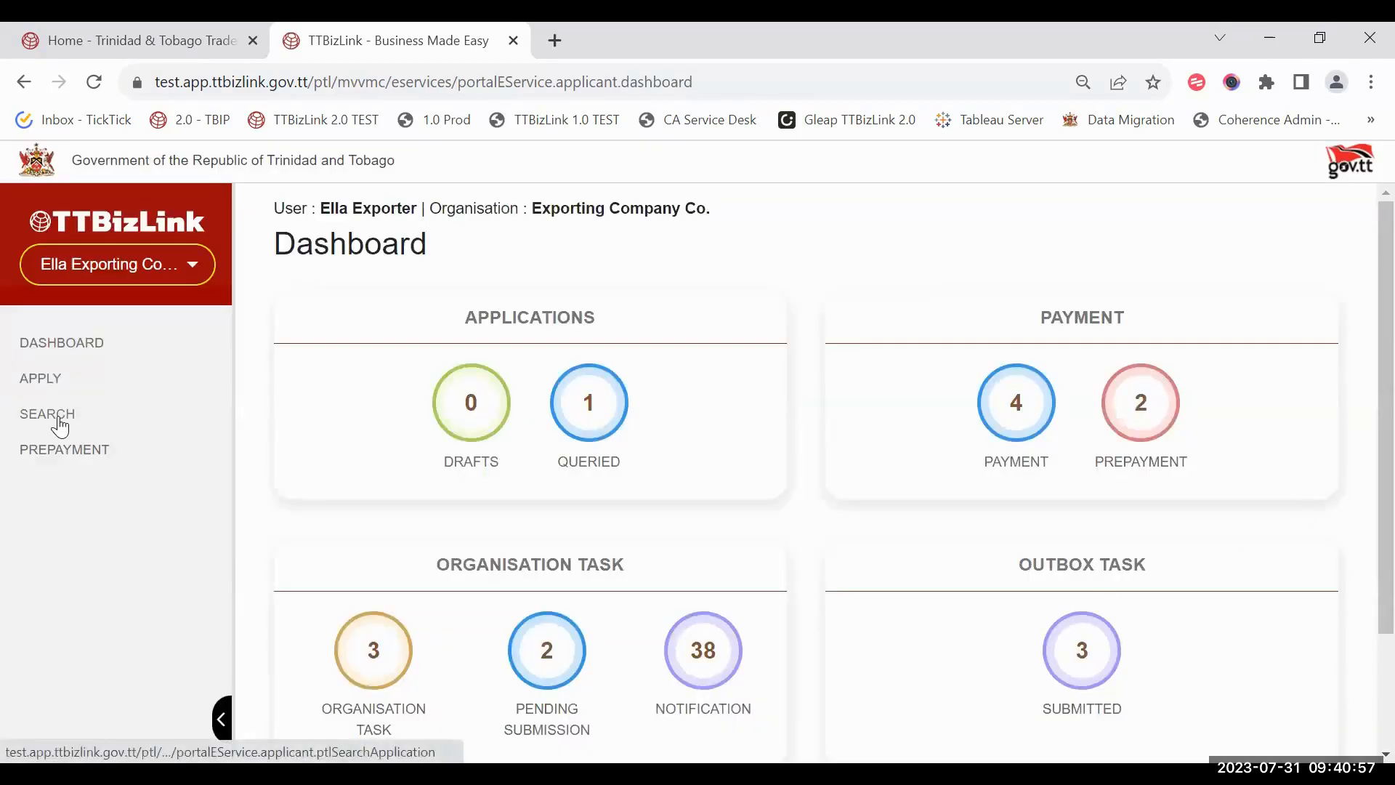
{"action": "left_click", "coordinate": [58, 420]}
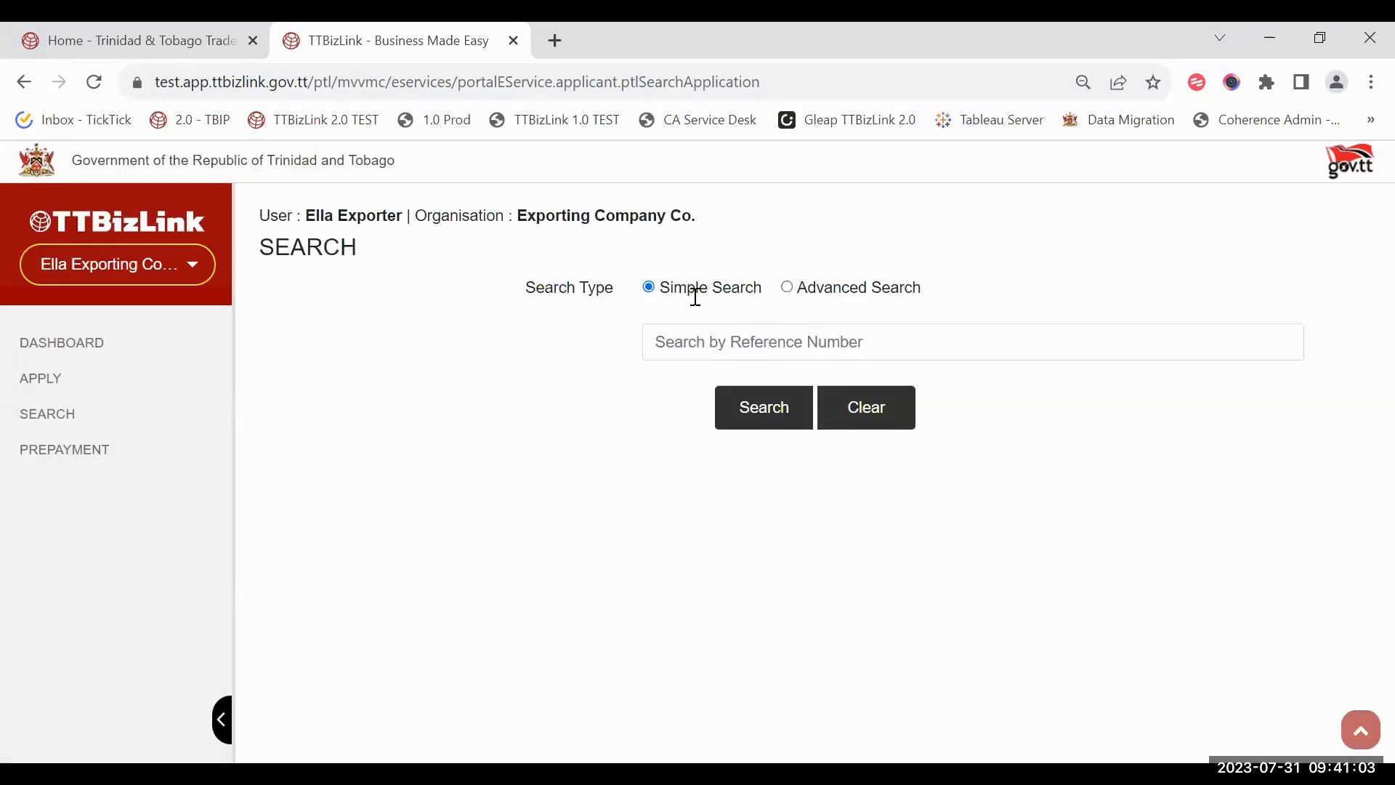
{"action": "left_click", "coordinate": [876, 346]}
{"action": "left_click", "coordinate": [663, 332]}
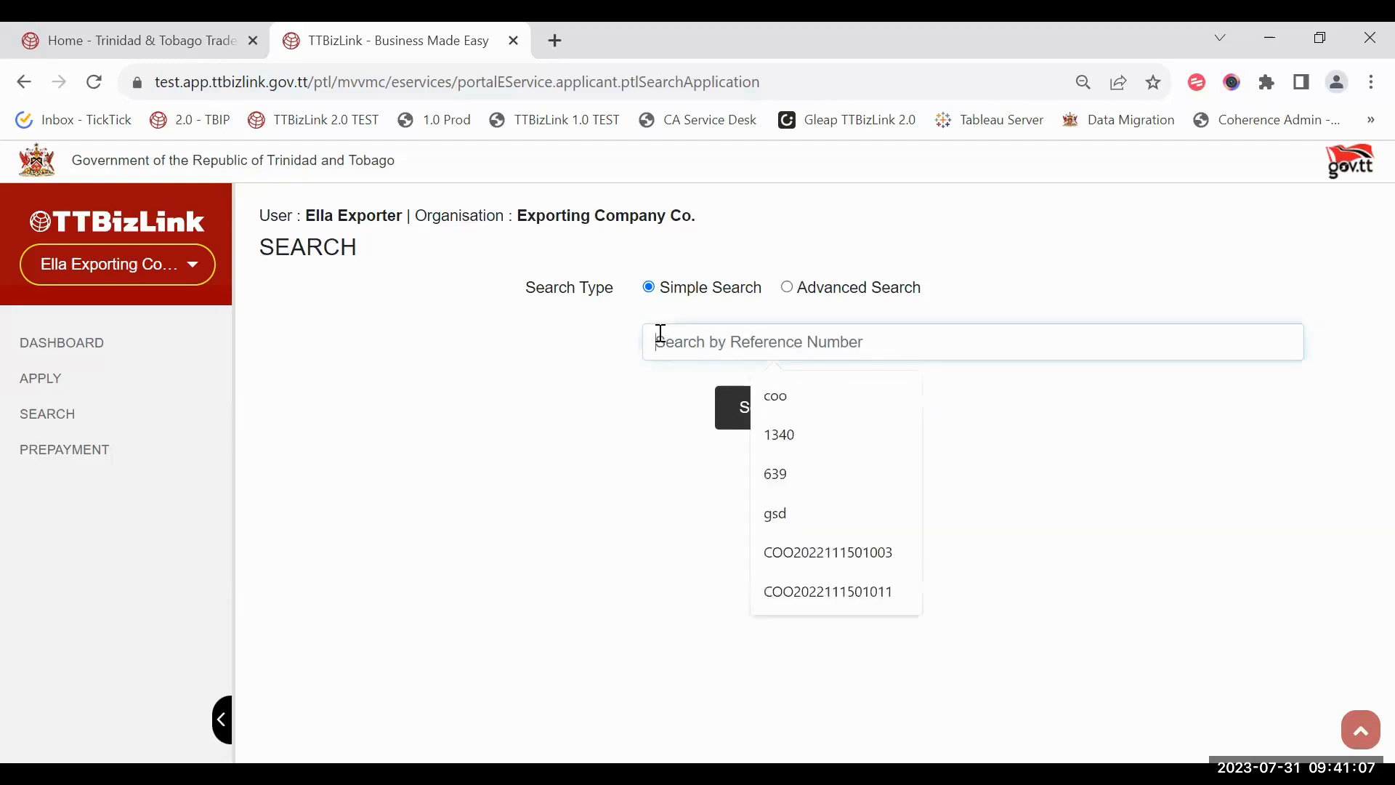
{"action": "left_click", "coordinate": [591, 395]}
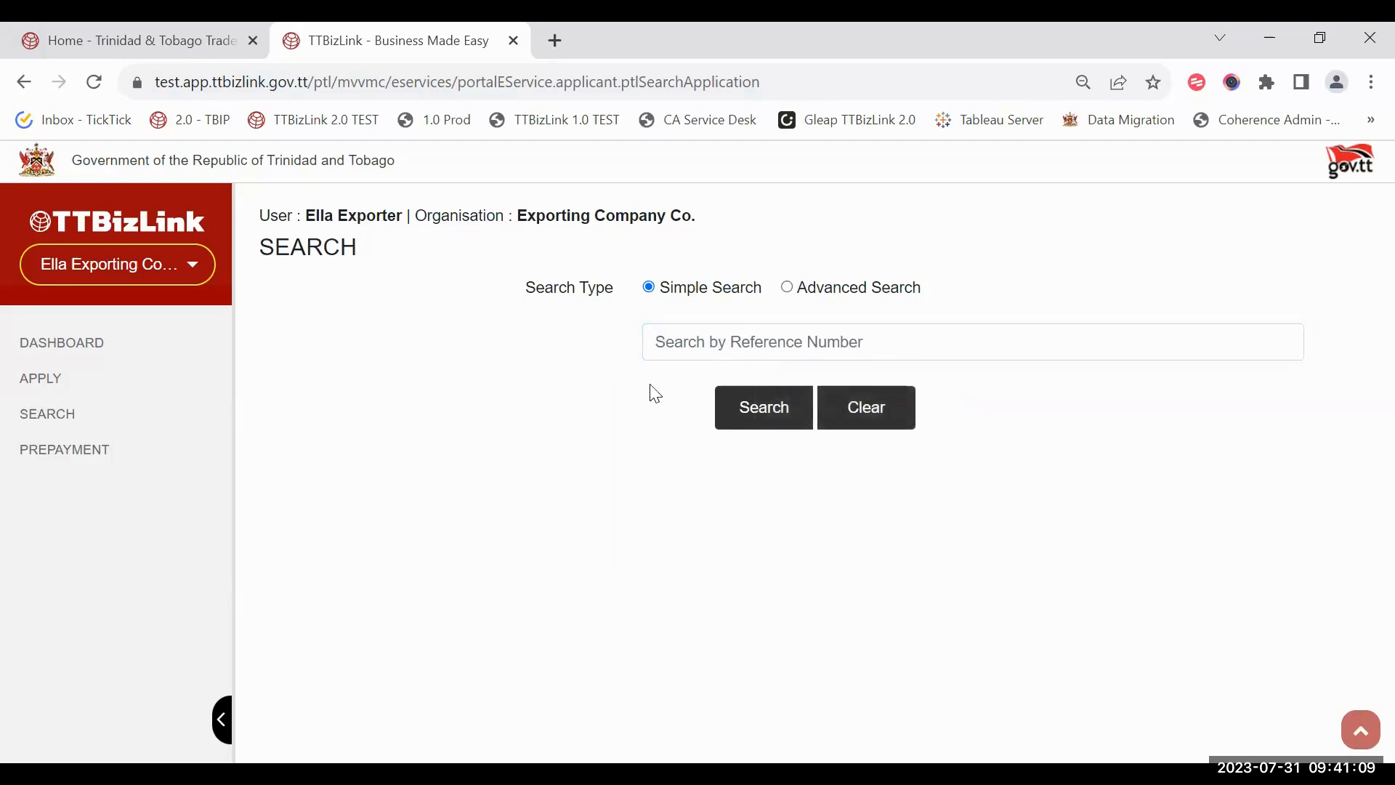
{"action": "left_click", "coordinate": [793, 413]}
{"action": "scroll", "coordinate": [1117, 570], "scroll_direction": "down", "scroll_amount": 10}
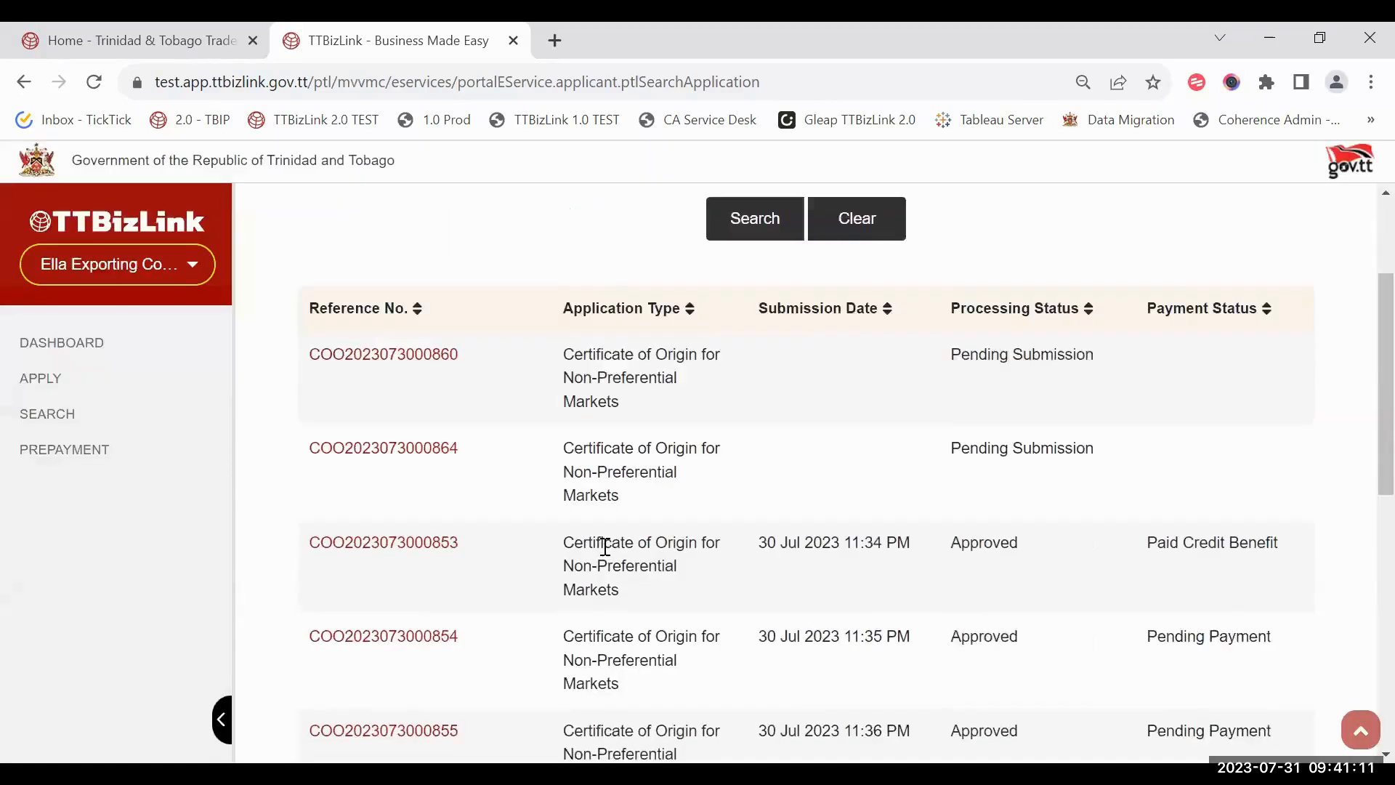
{"action": "scroll", "coordinate": [1024, 588], "scroll_direction": "up", "scroll_amount": 10}
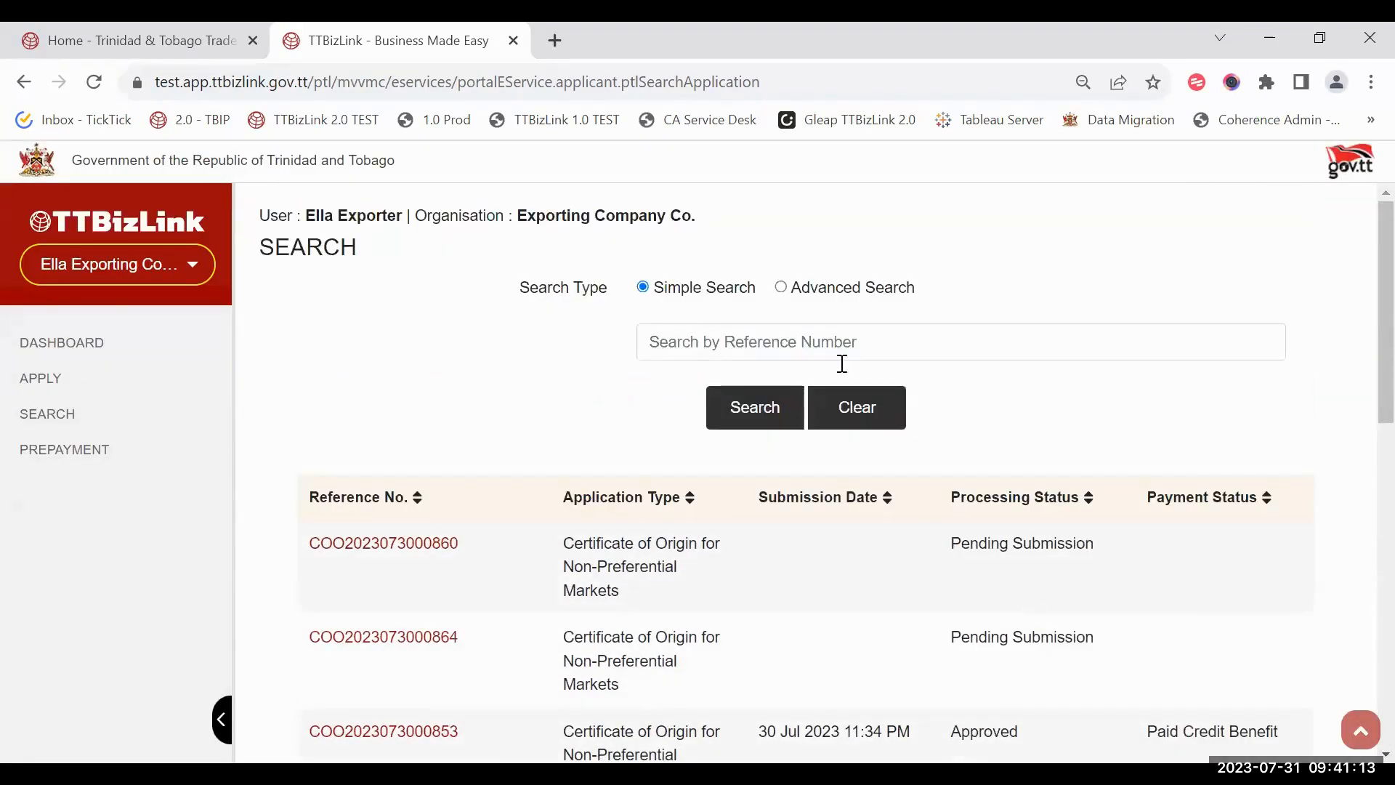
{"action": "left_click", "coordinate": [863, 409]}
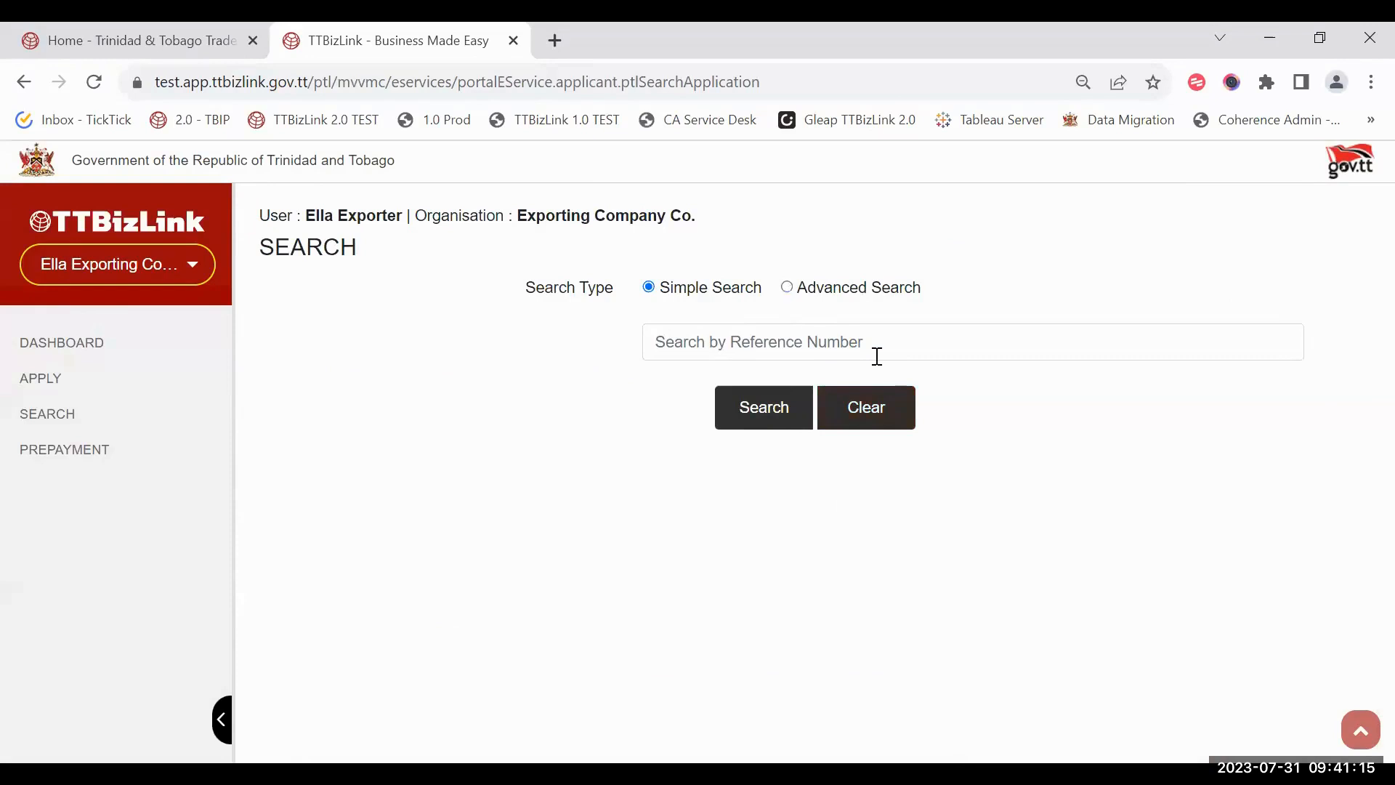
Step: Advanced-search Non-Preferential Certificate of Origin applications with Processing Status Approved
{"action": "left_click", "coordinate": [858, 287]}
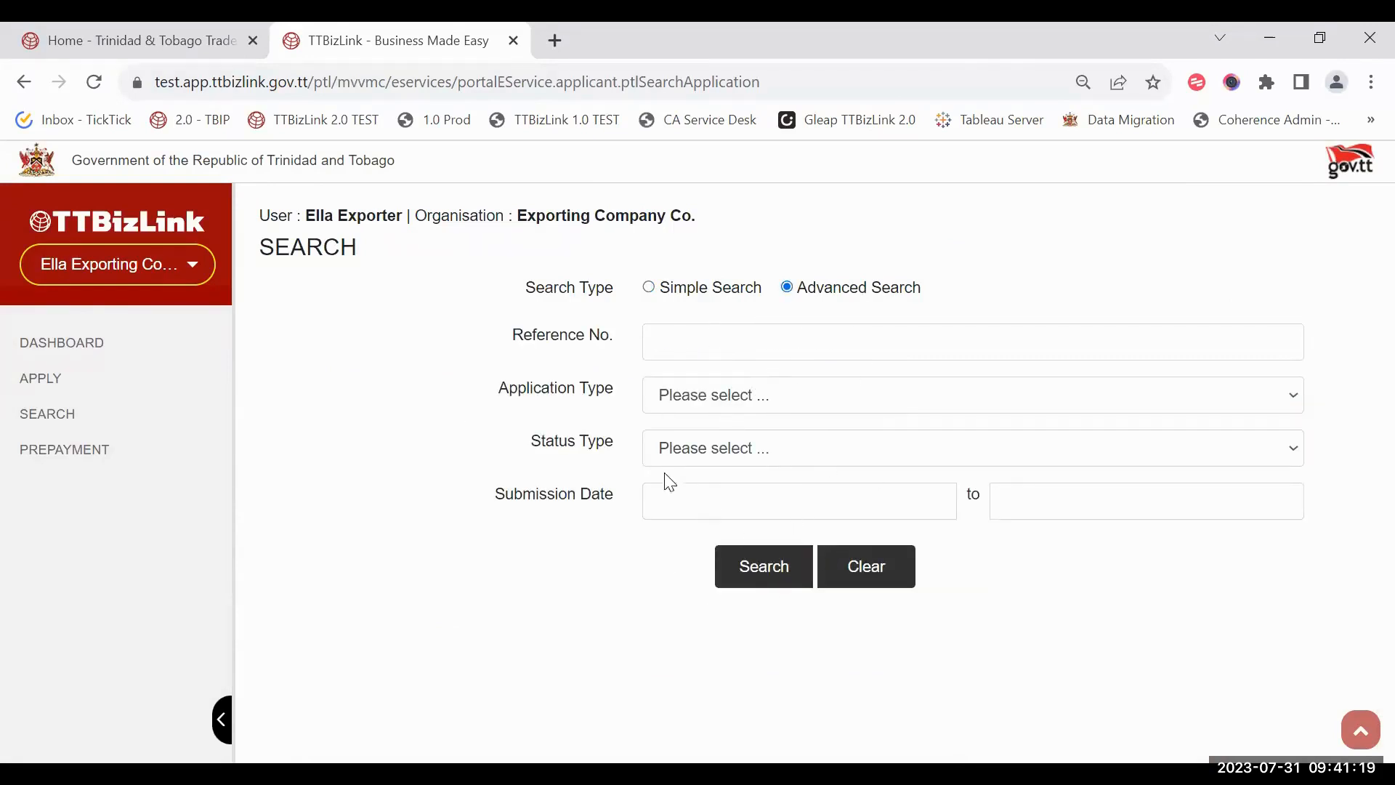
{"action": "left_click", "coordinate": [694, 412]}
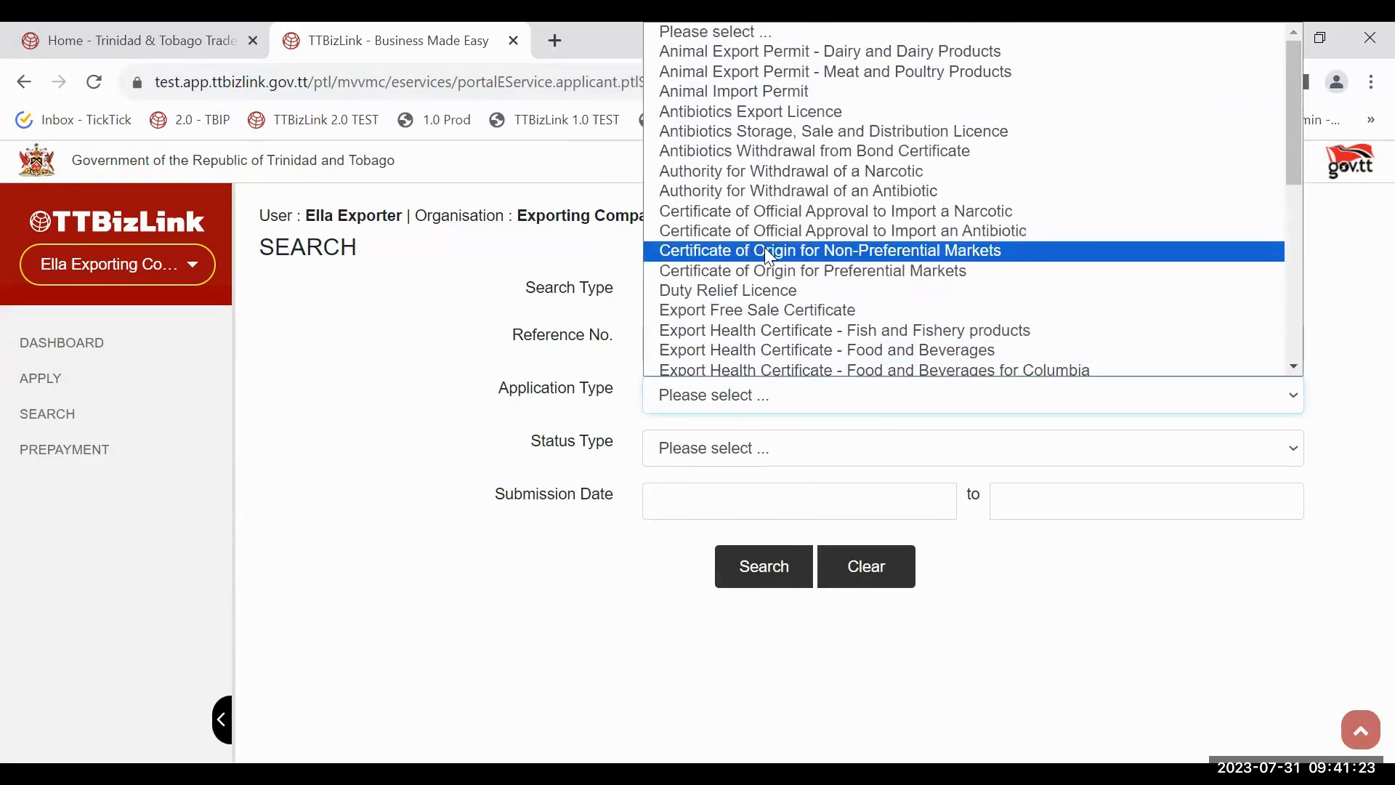
{"action": "left_click", "coordinate": [770, 254]}
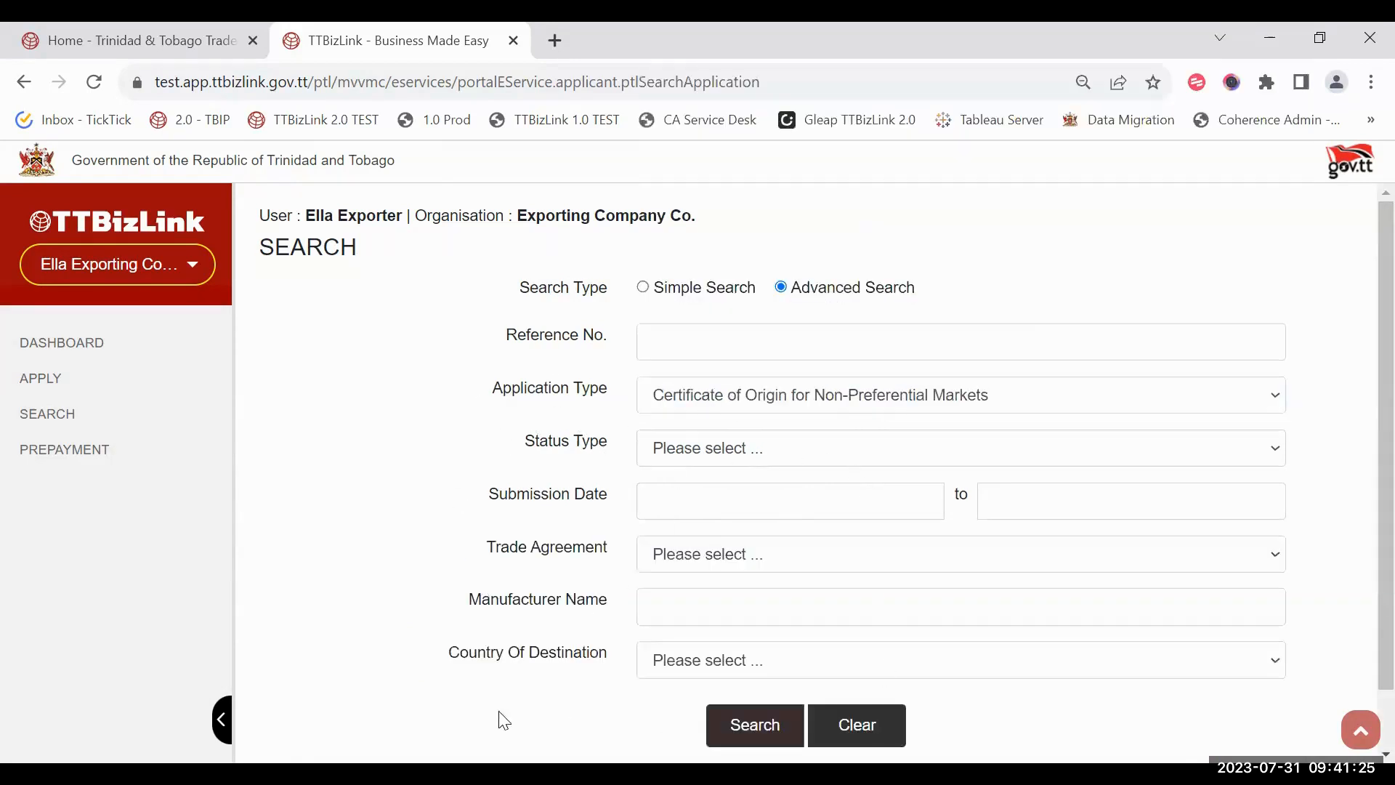
{"action": "scroll", "coordinate": [776, 585], "scroll_direction": "down", "scroll_amount": 1}
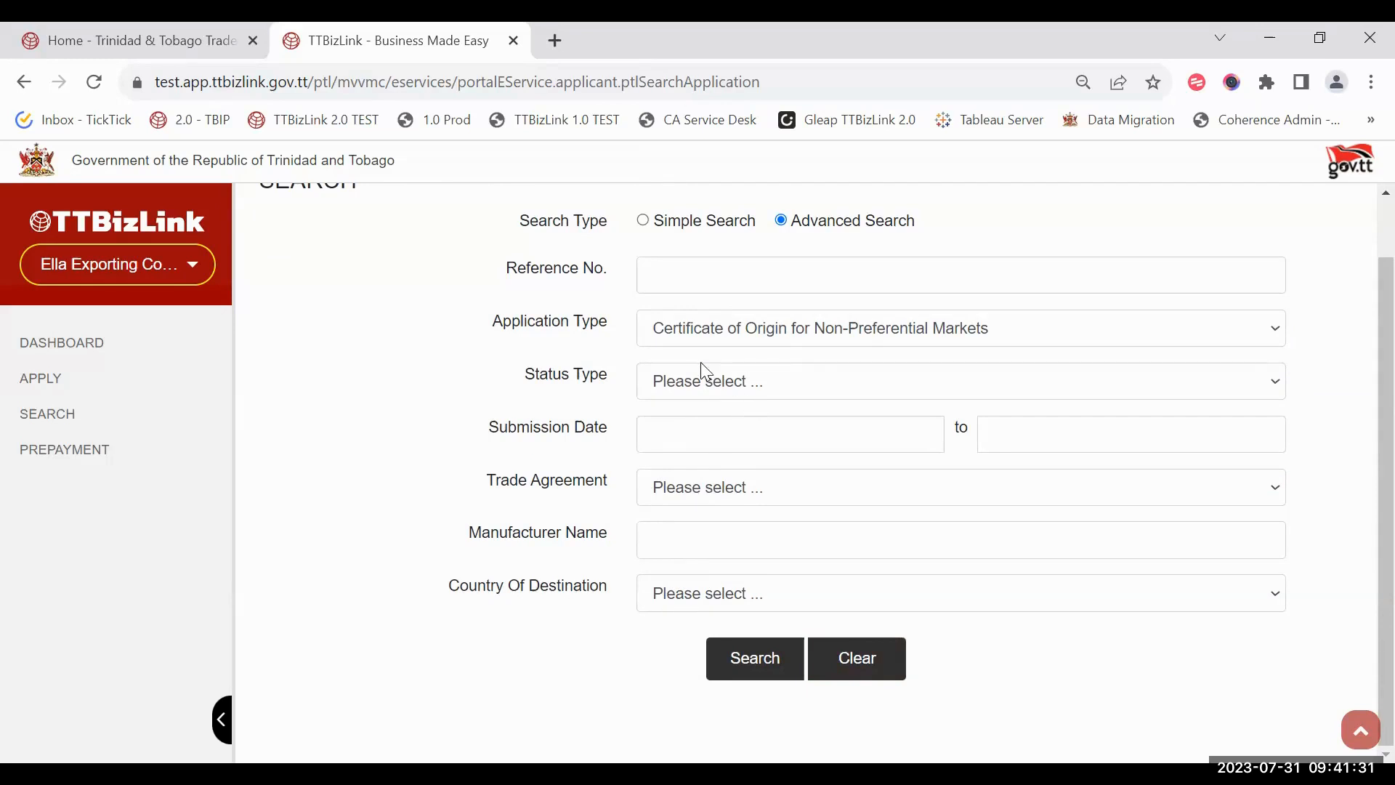
{"action": "left_click", "coordinate": [746, 379]}
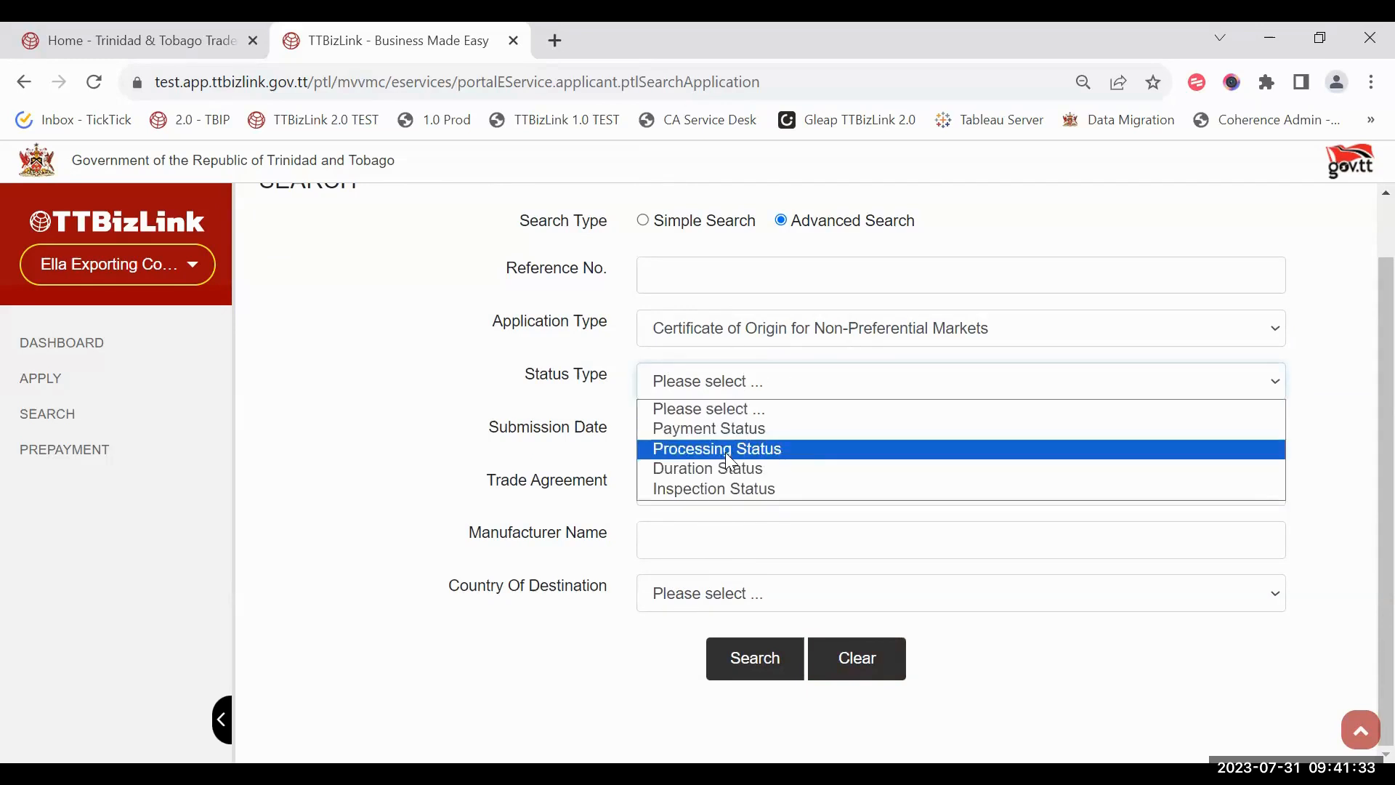
{"action": "left_click", "coordinate": [725, 448]}
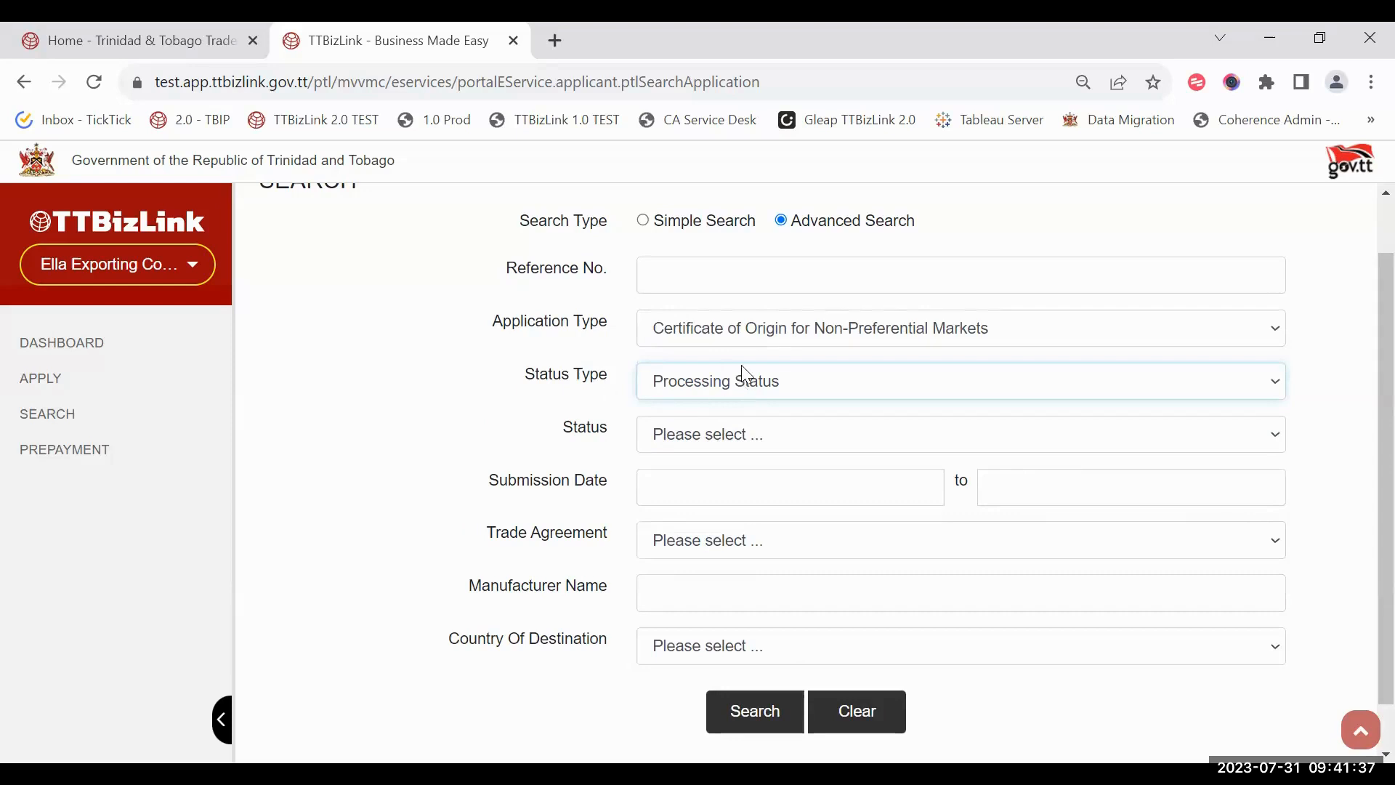
{"action": "left_click", "coordinate": [732, 442]}
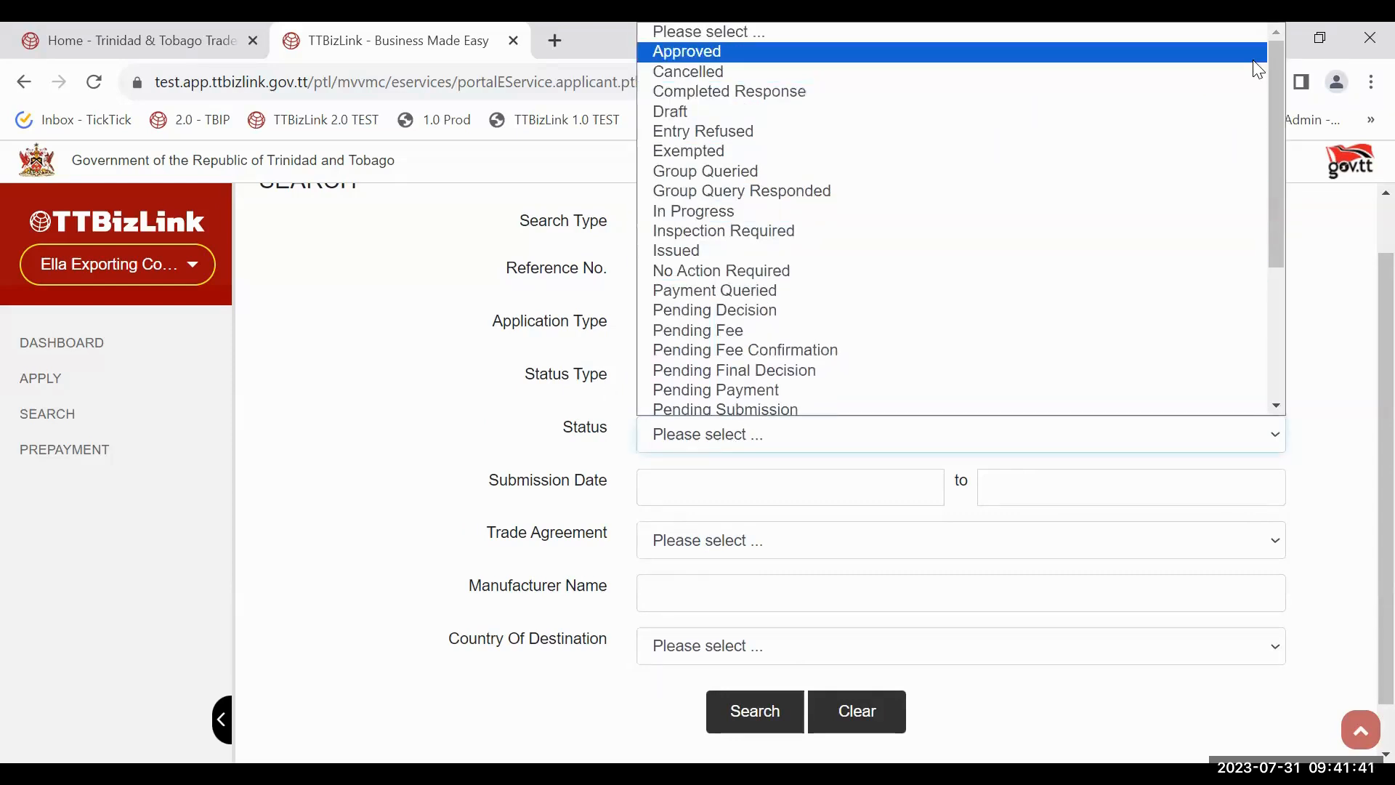
{"action": "key", "text": "Return"}
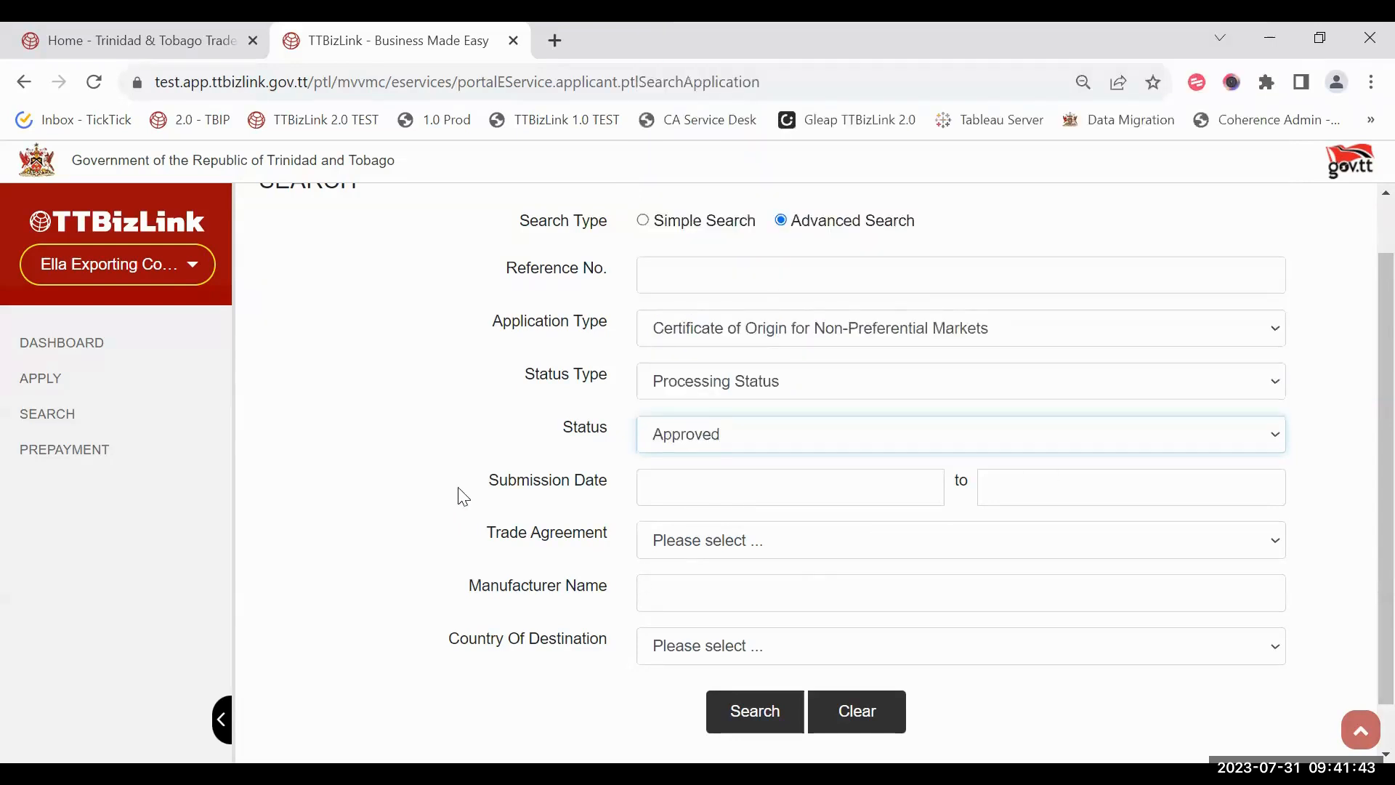
{"action": "left_click", "coordinate": [759, 708]}
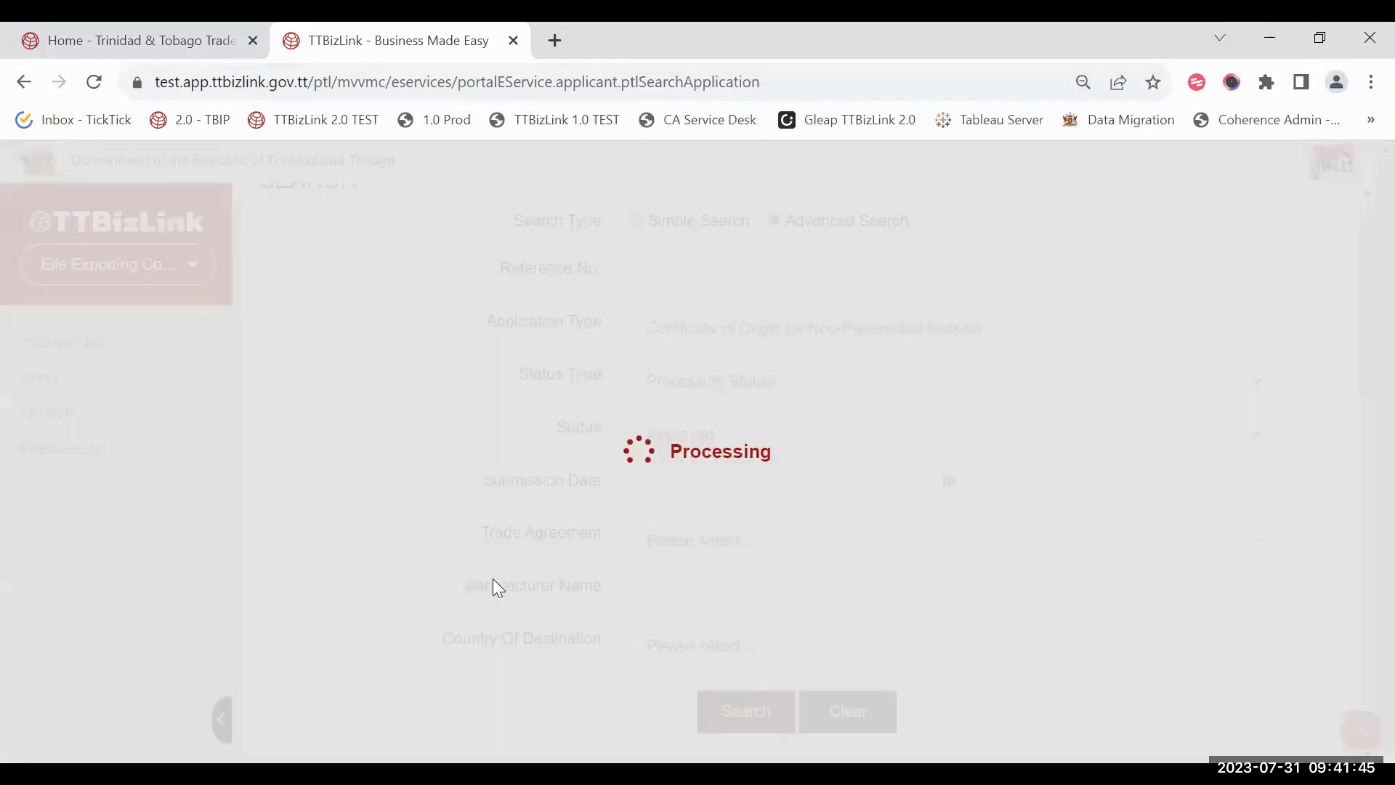
{"action": "scroll", "coordinate": [496, 587], "scroll_direction": "down", "scroll_amount": 10}
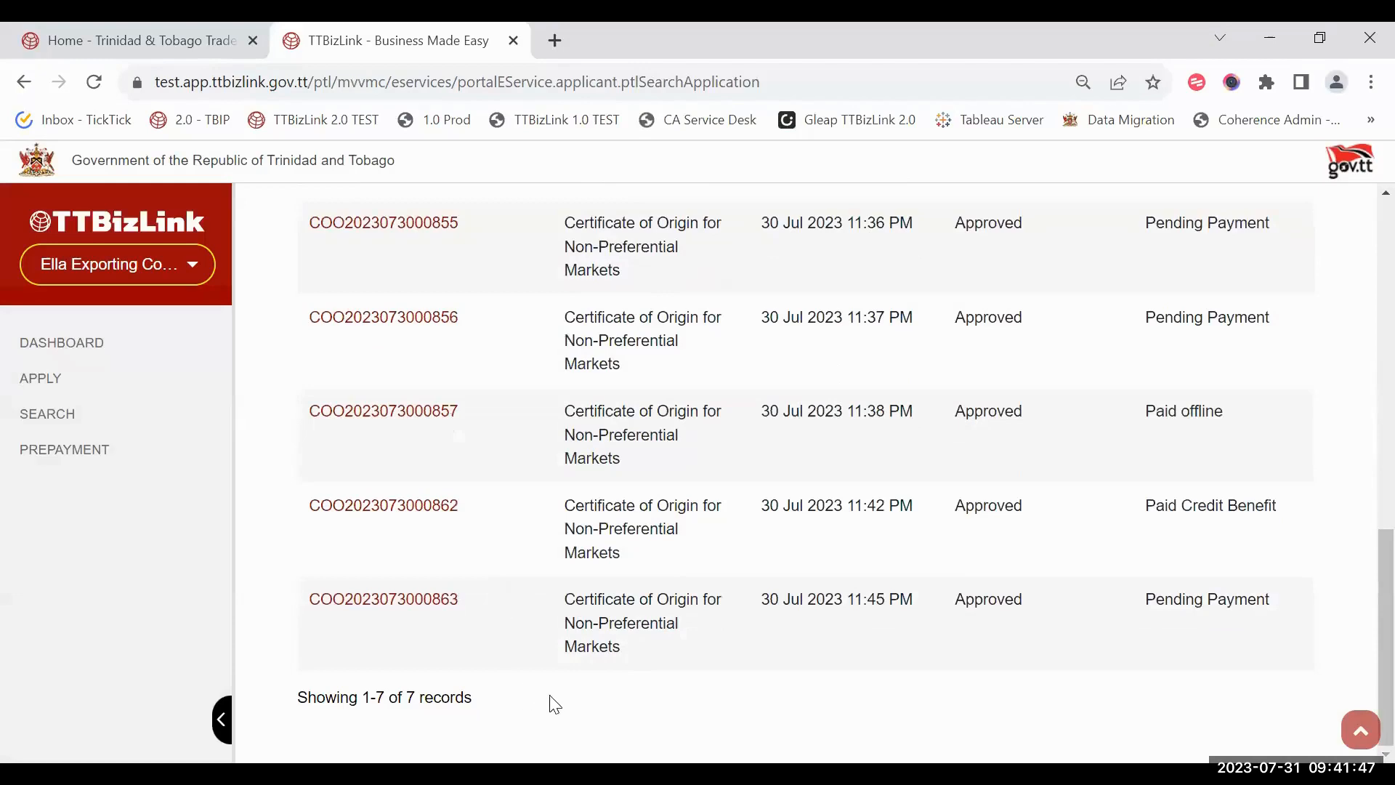
{"action": "scroll", "coordinate": [564, 632], "scroll_direction": "up", "scroll_amount": 9}
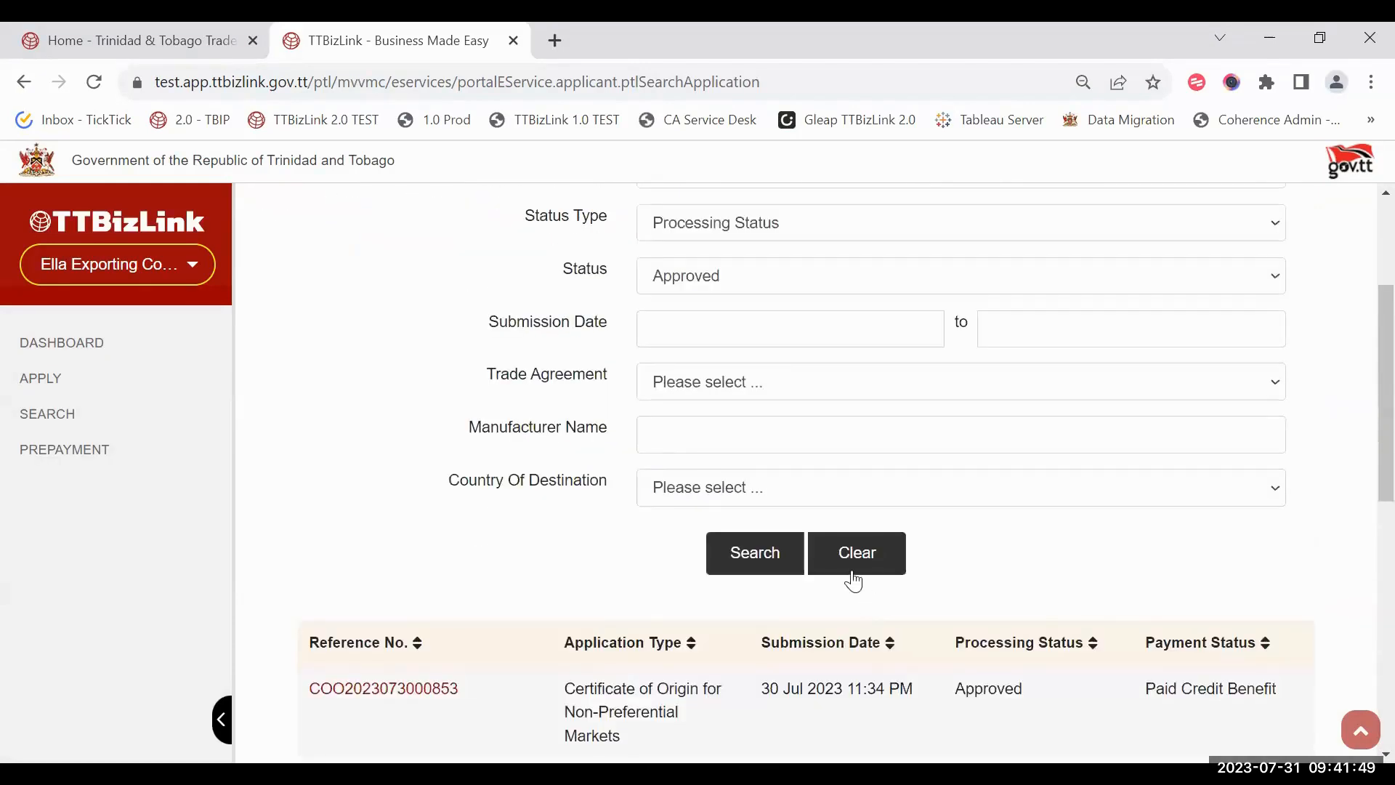
{"action": "scroll", "coordinate": [828, 517], "scroll_direction": "up", "scroll_amount": 3}
{"action": "scroll", "coordinate": [865, 663], "scroll_direction": "down", "scroll_amount": 1}
Step: Clear the form, search Non-Preferential Certificate of Origin applications by manufacturer name, clear again, and return to Dashboard
{"action": "left_click", "coordinate": [863, 667]}
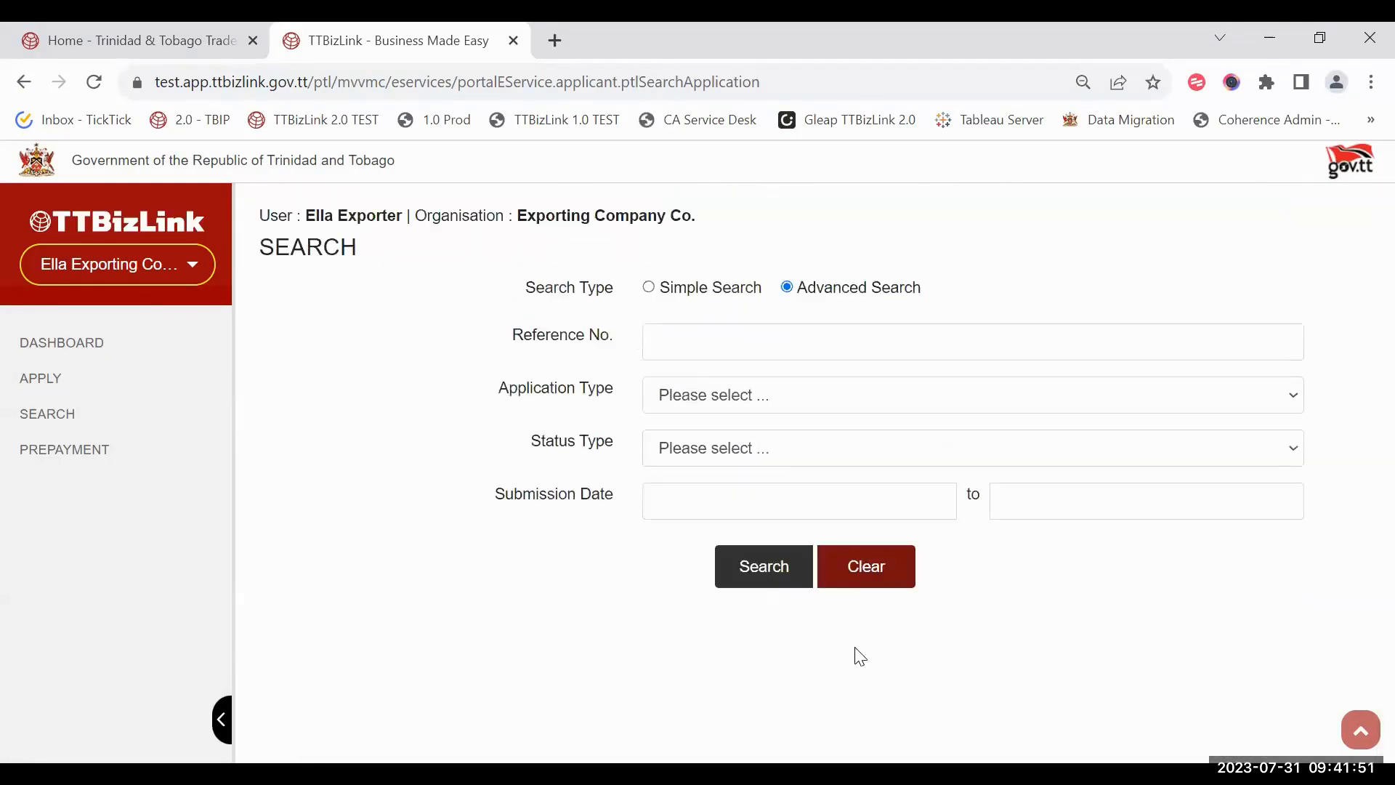
{"action": "left_click", "coordinate": [770, 394]}
{"action": "left_click", "coordinate": [777, 243]}
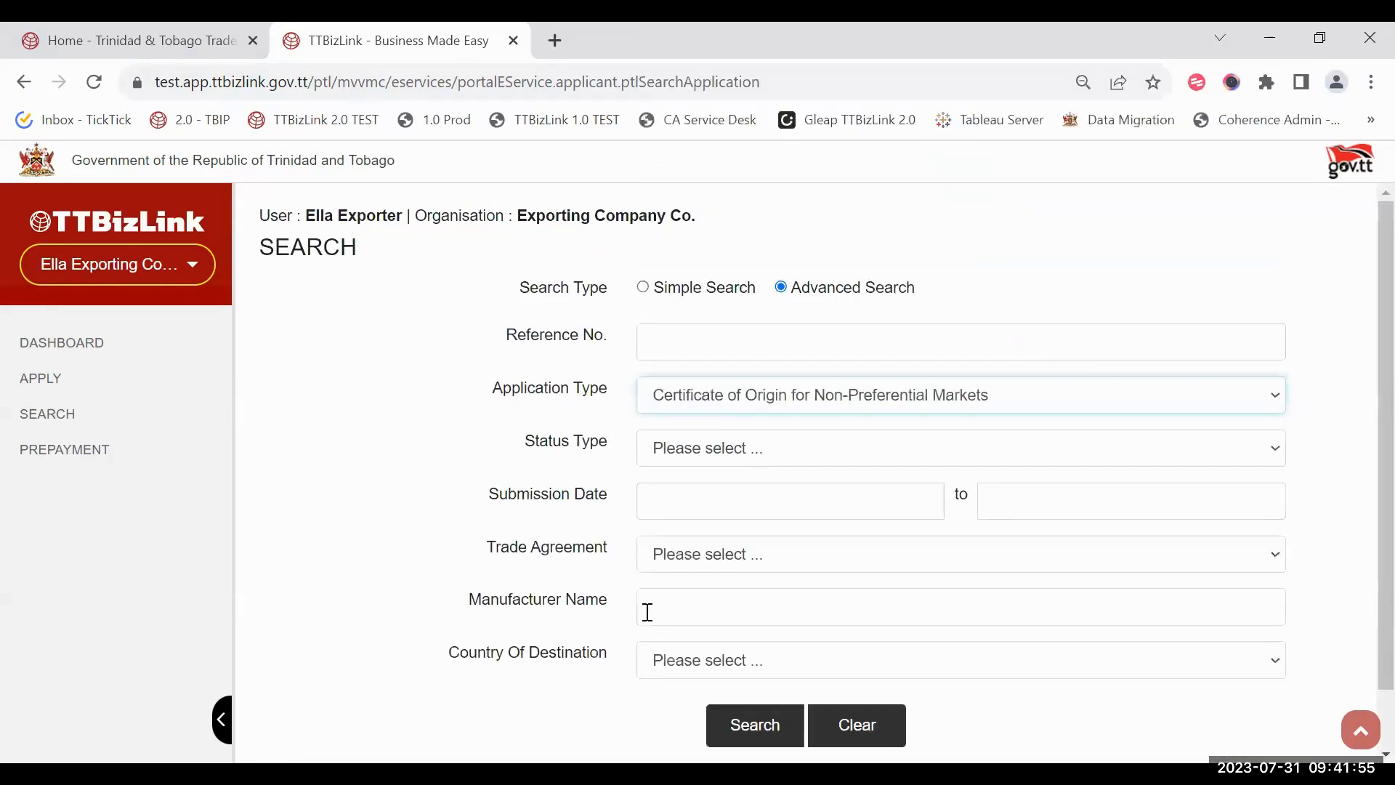
{"action": "left_click", "coordinate": [732, 616]}
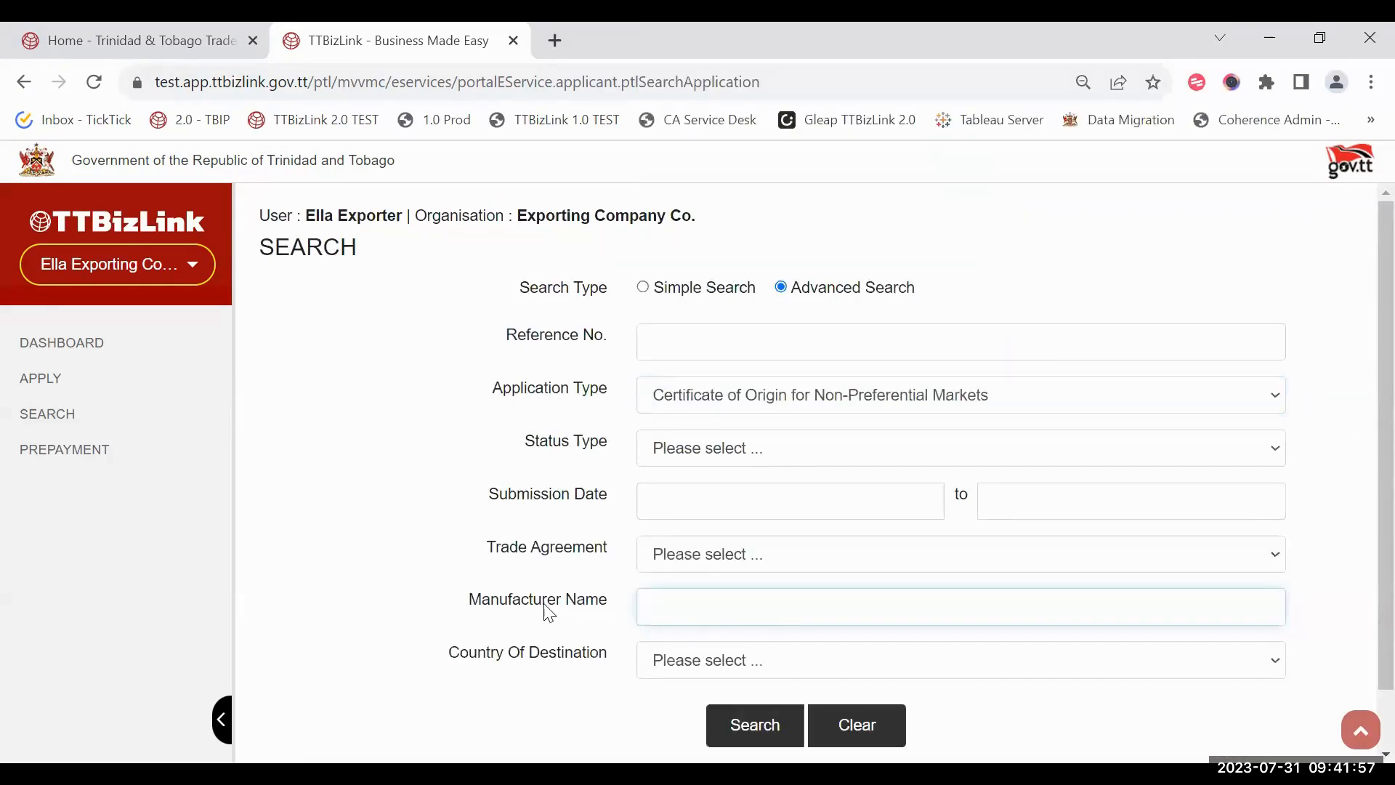
{"action": "scroll", "coordinate": [549, 613], "scroll_direction": "down", "scroll_amount": 1}
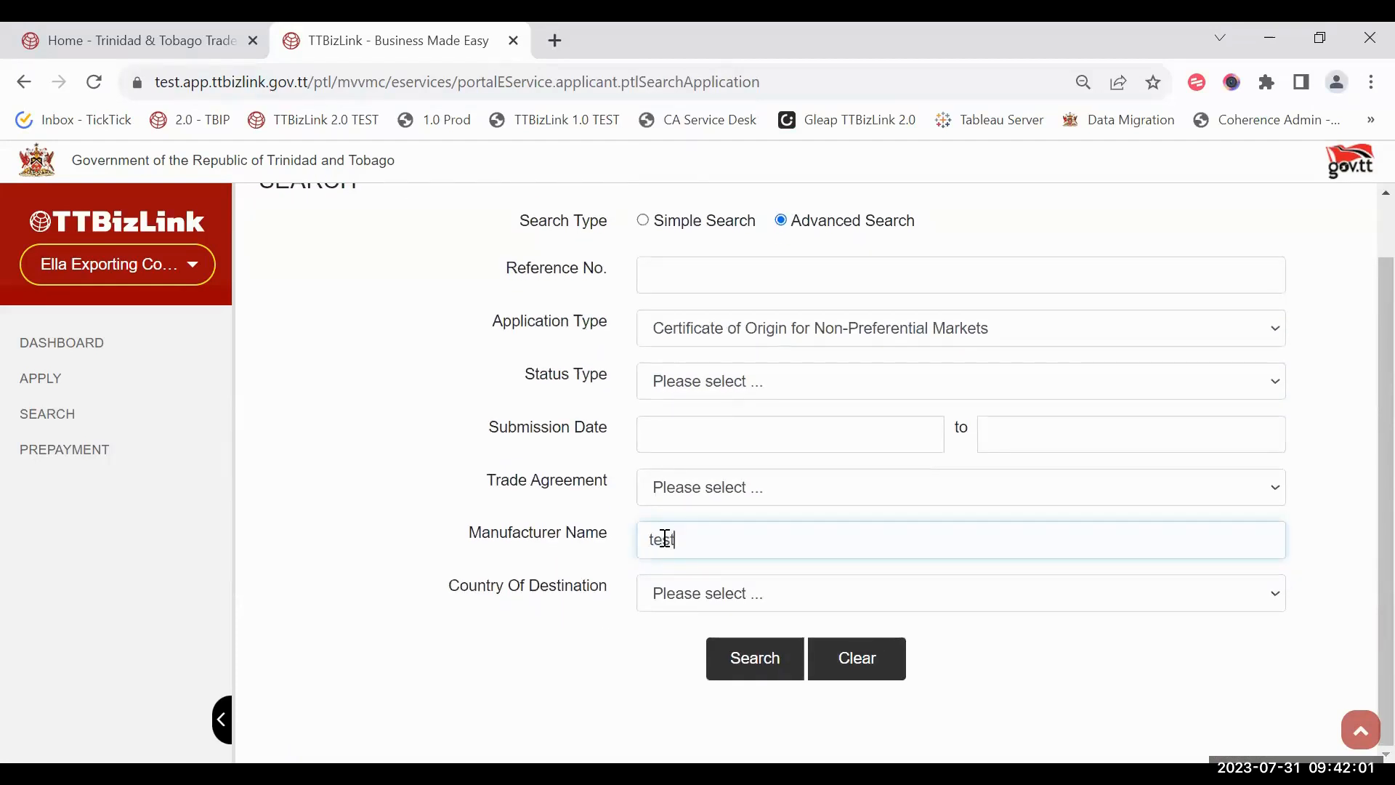
{"action": "left_click", "coordinate": [719, 661]}
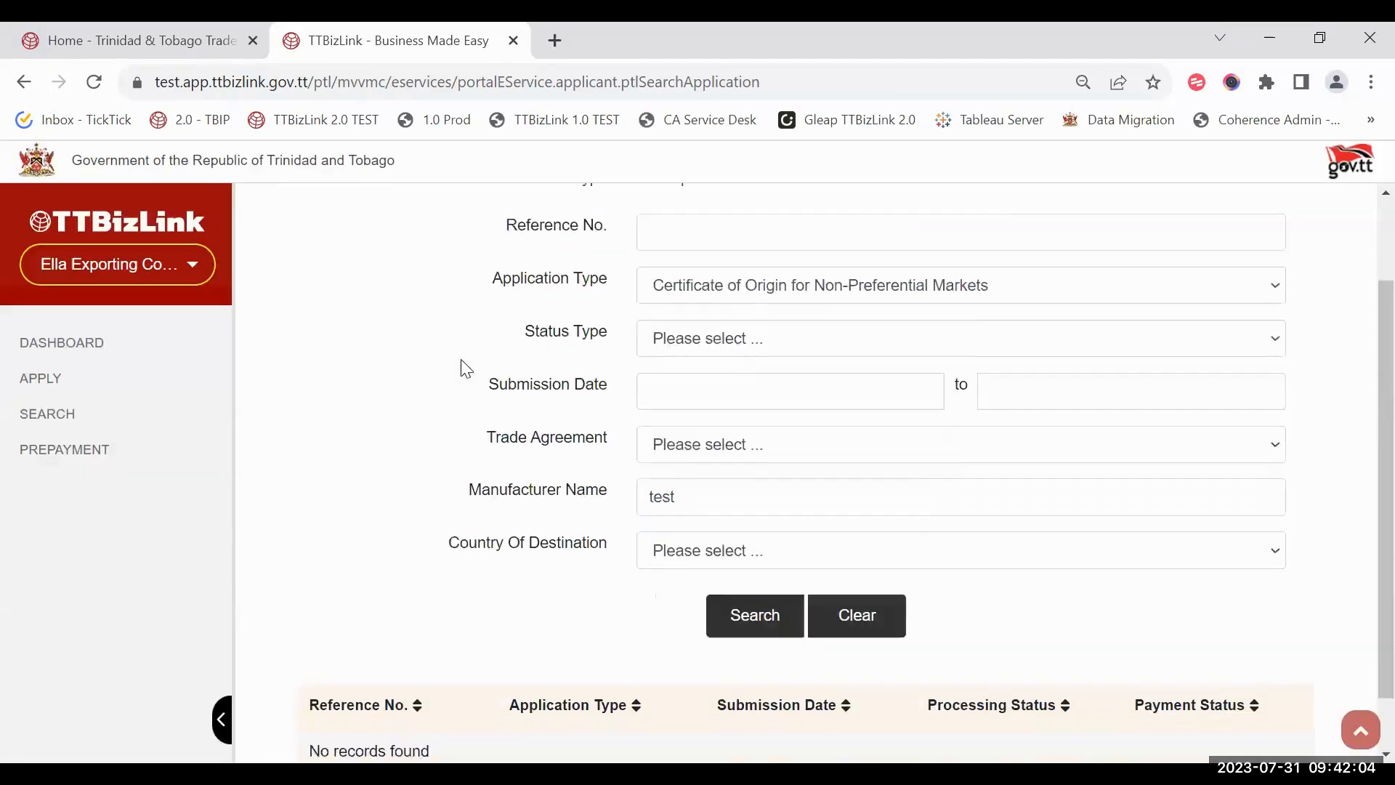
{"action": "scroll", "coordinate": [420, 598], "scroll_direction": "down", "scroll_amount": 1}
{"action": "left_click", "coordinate": [865, 563]}
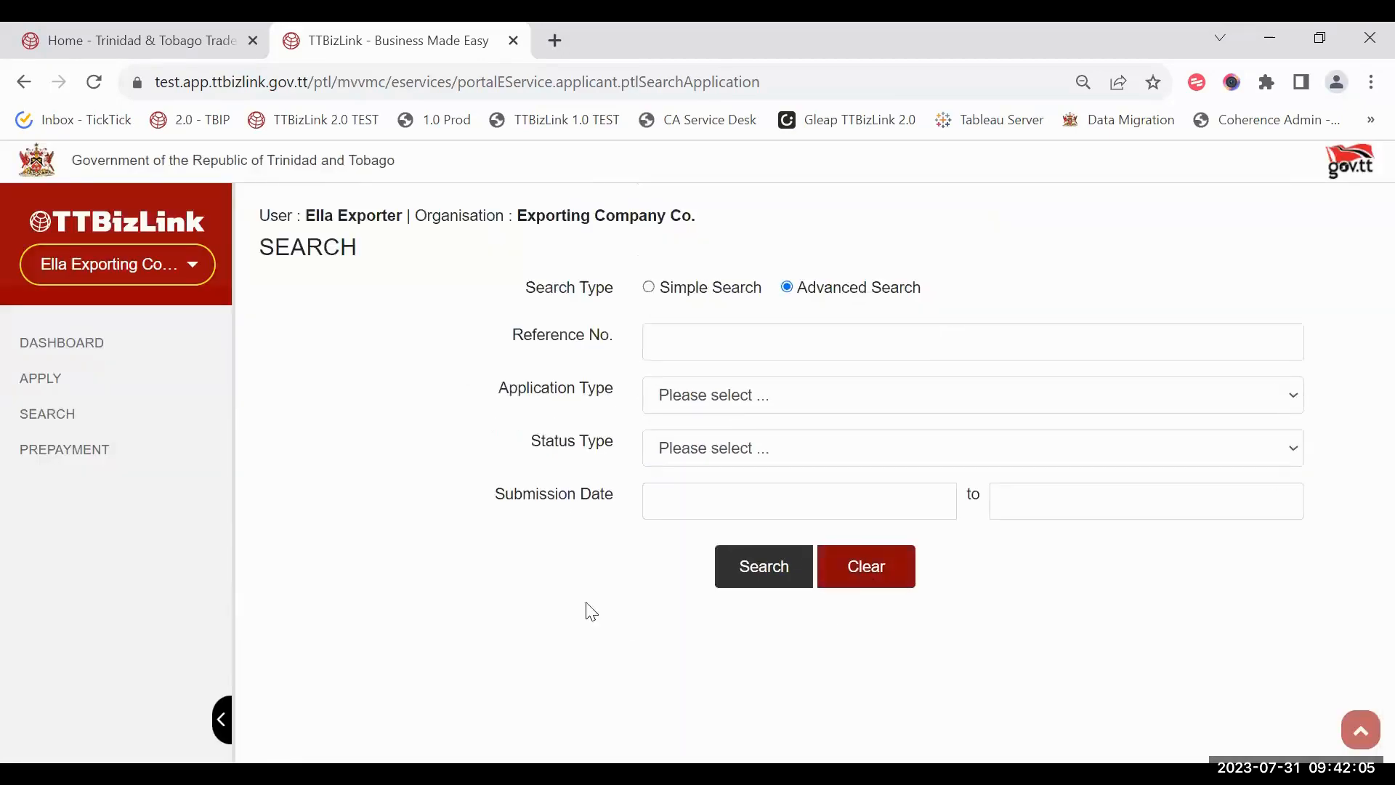
{"action": "left_click", "coordinate": [120, 341]}
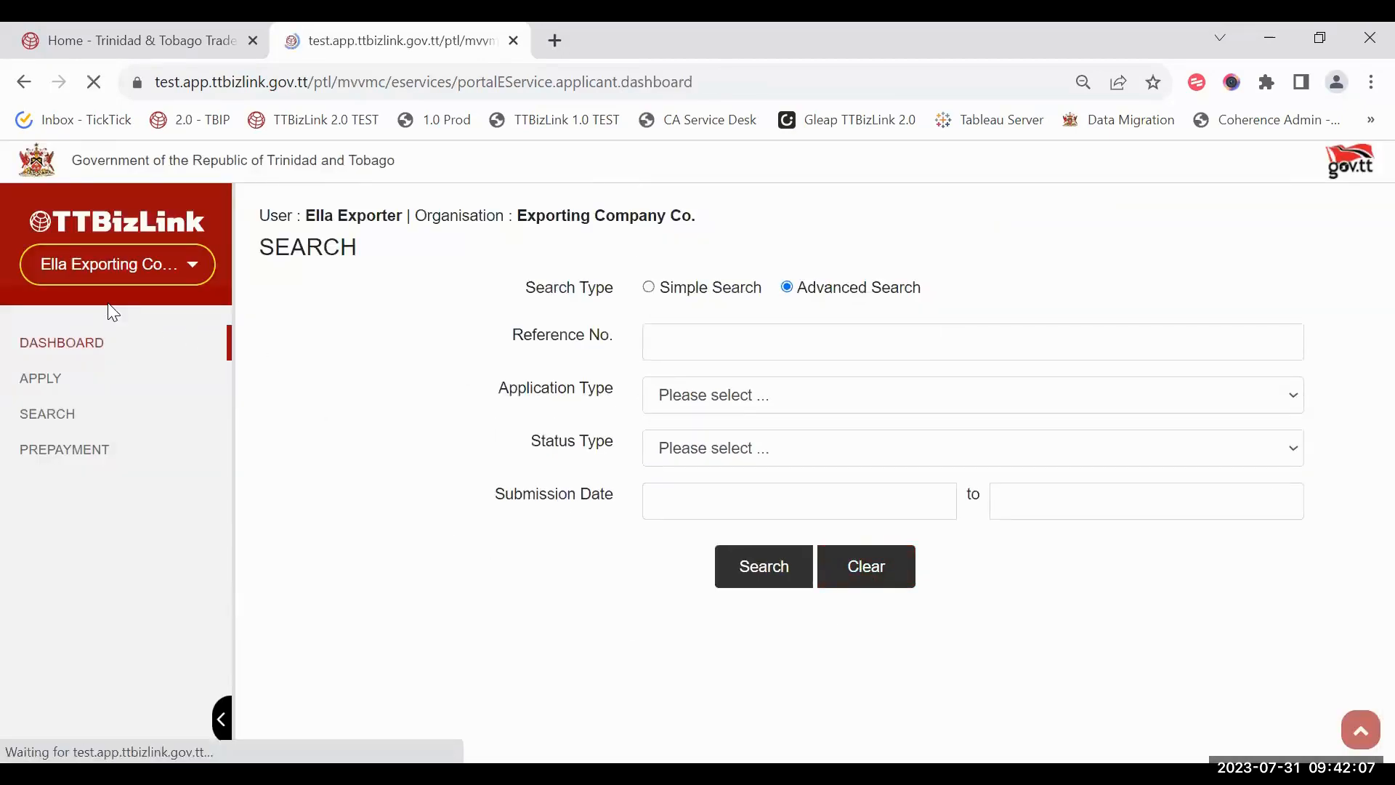